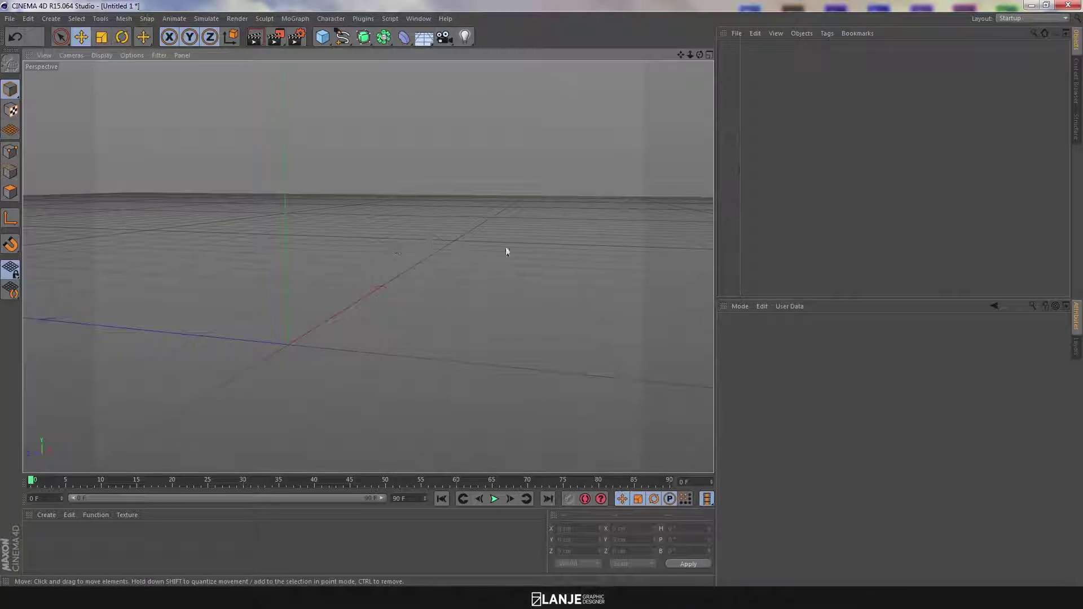
Add a cube sized 300 cm in X, 40 cm in Y and 150 cm in Z
click(323, 38)
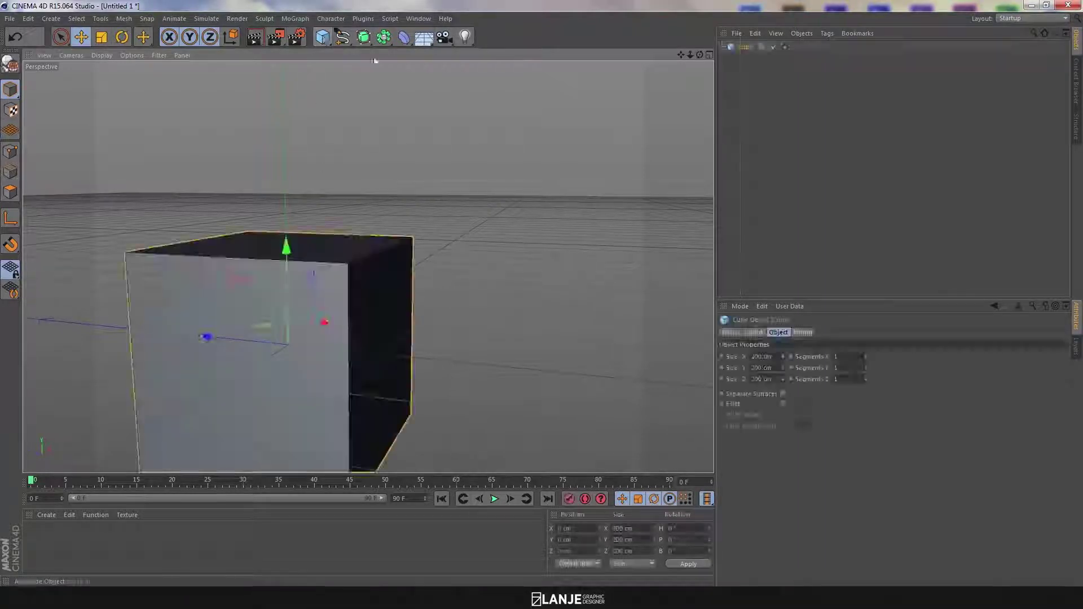
mouse_move(441, 246)
alt+mouse_down()
mouse_move(389, 246)
mouse_move(453, 263)
alt+mouse_up()
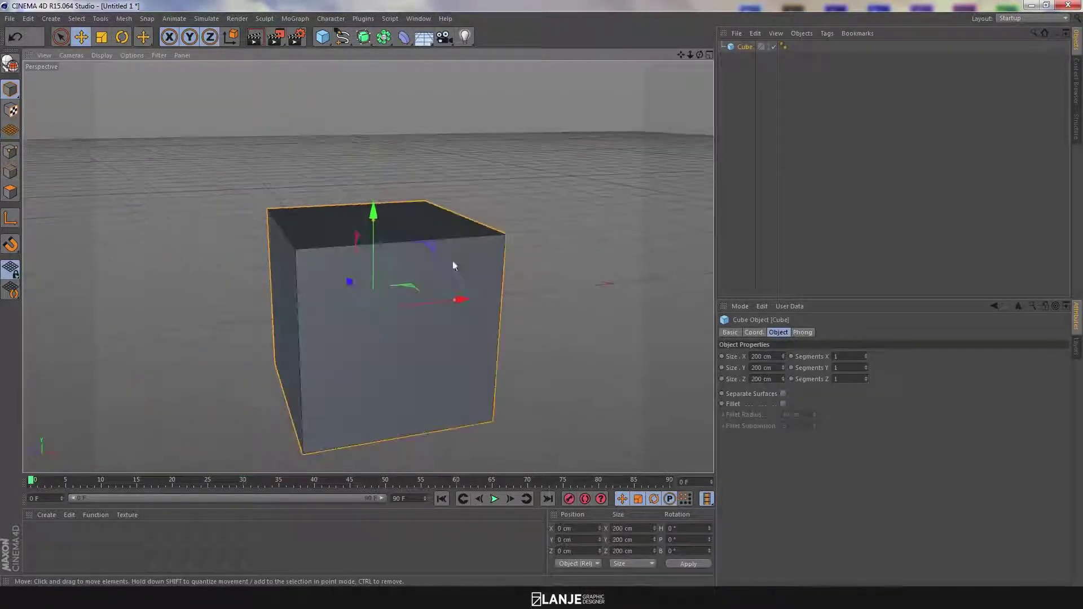
click(767, 356)
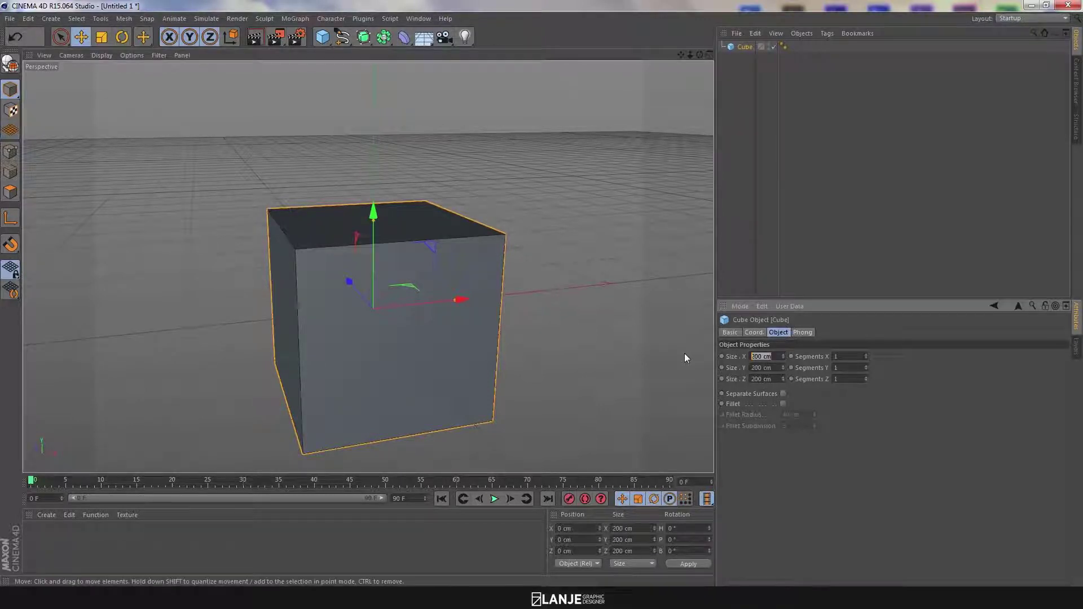
text(300)
key(Return)
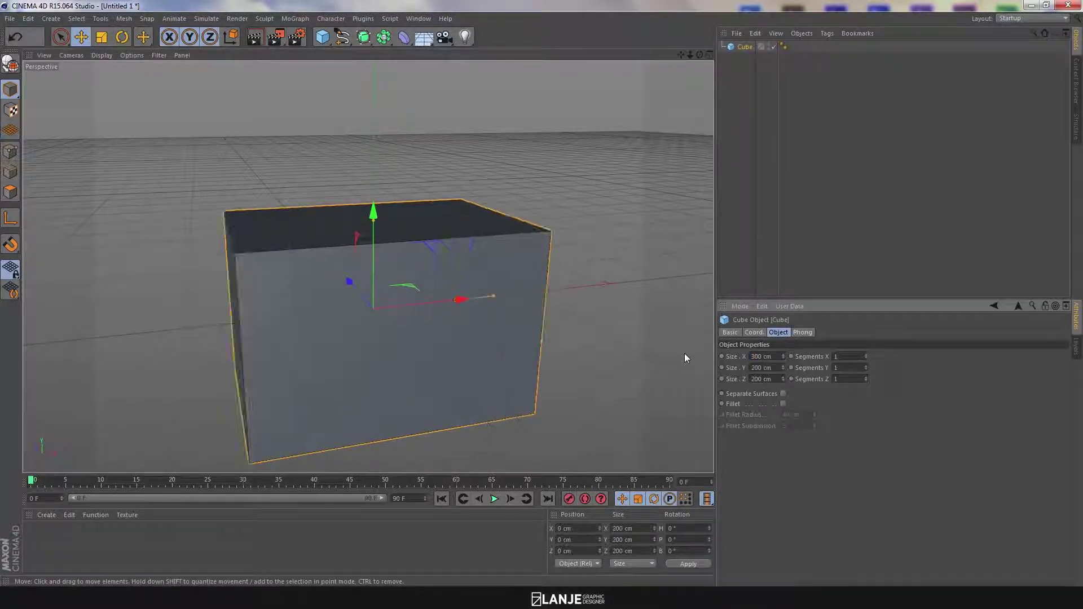
key(Tab)
text(40)
key(Return)
key(Tab)
text(150)
key(Return)
Set the viewport display to Gouraud Shading (Lines), and undo a trial upward move of the cube
alt+drag(536, 212, 509, 296)
click(103, 55)
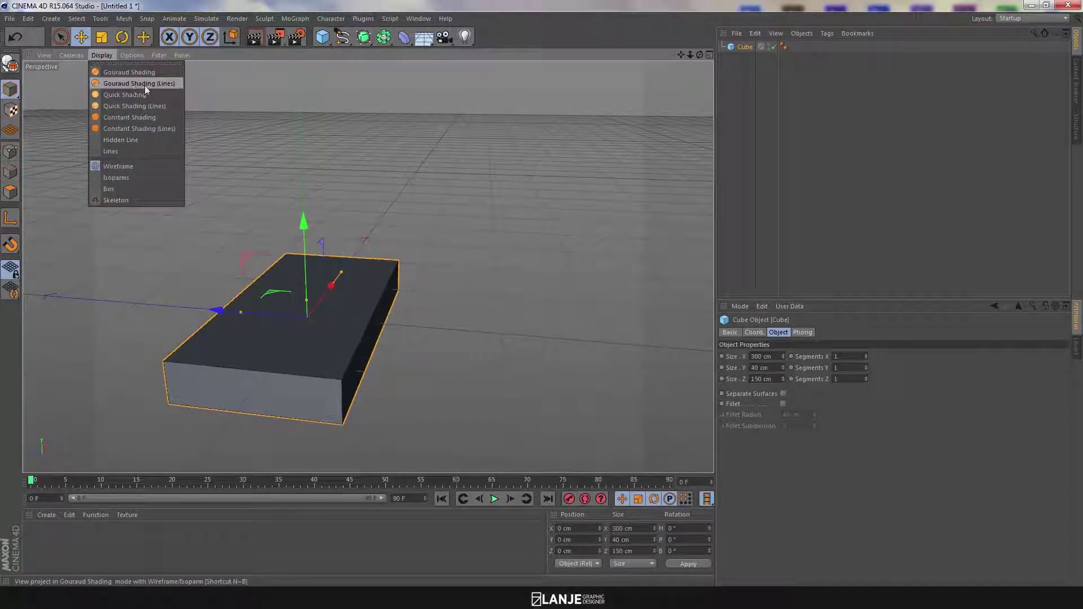
click(145, 85)
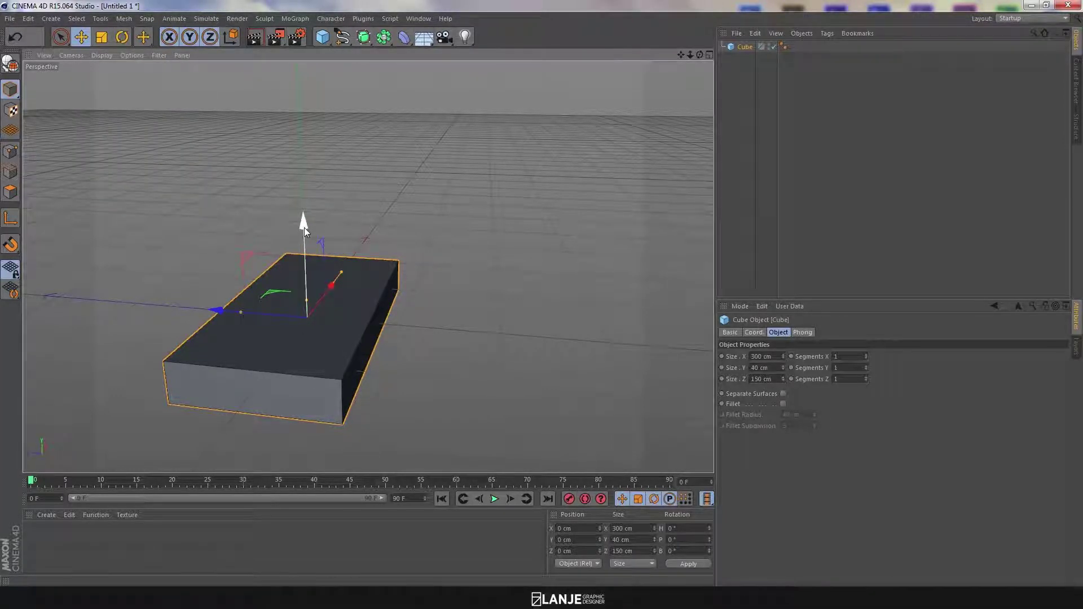
drag(304, 228, 298, 188)
key(ctrl+z)
Set the cube's segments to 3 in X, 2 in Y and 3 in Z
click(843, 356)
text(3)
key(Tab)
text(2)
key(Return)
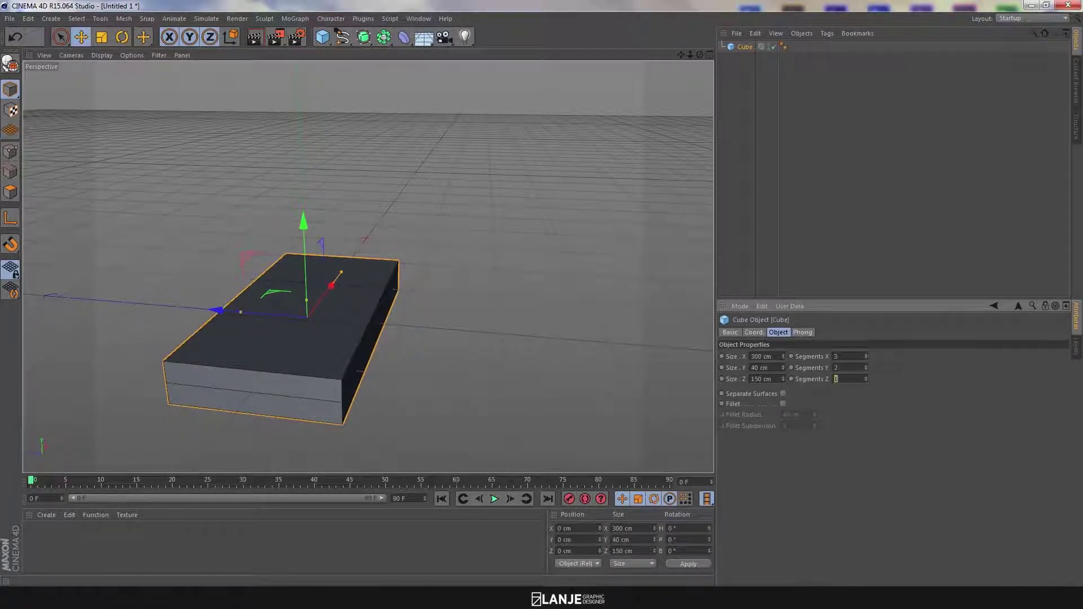
click(477, 232)
alt+drag(478, 231, 458, 244)
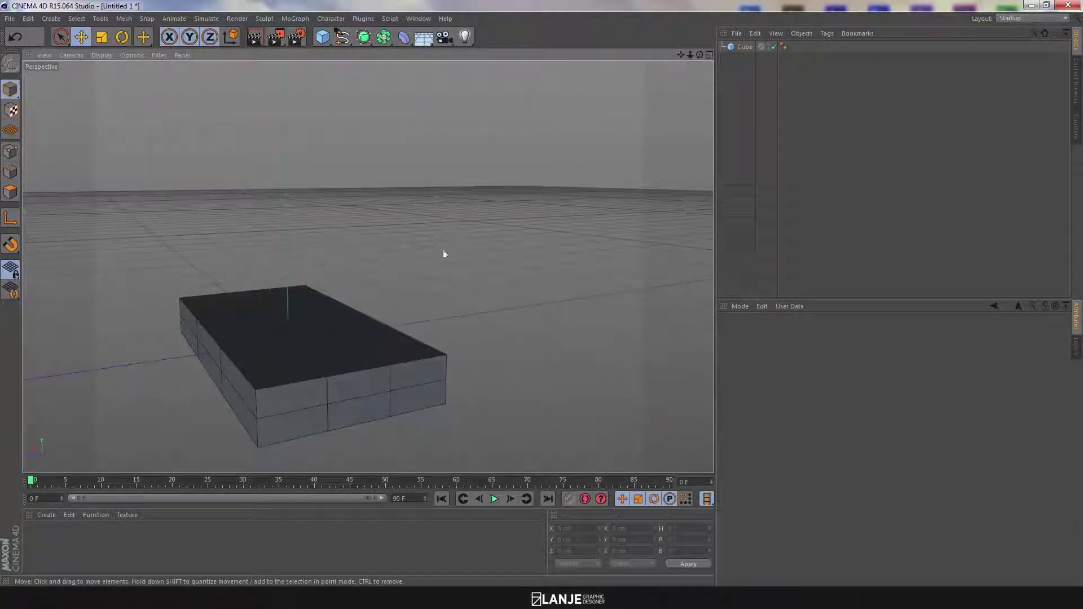
alt+drag(416, 282, 362, 396)
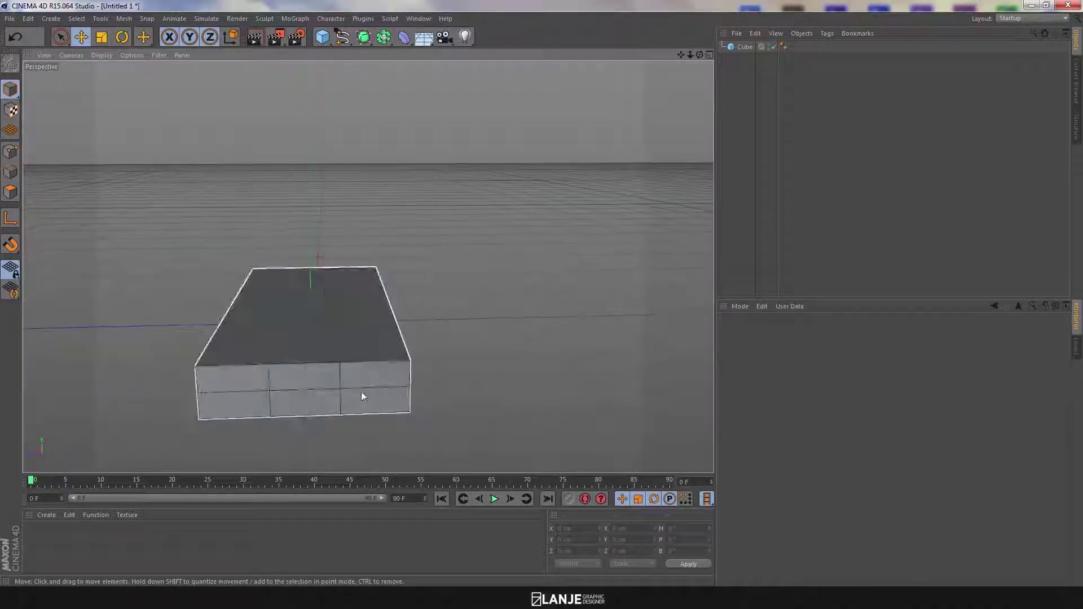
Select the cube and convert it into an editable polygon object
click(743, 47)
click(10, 64)
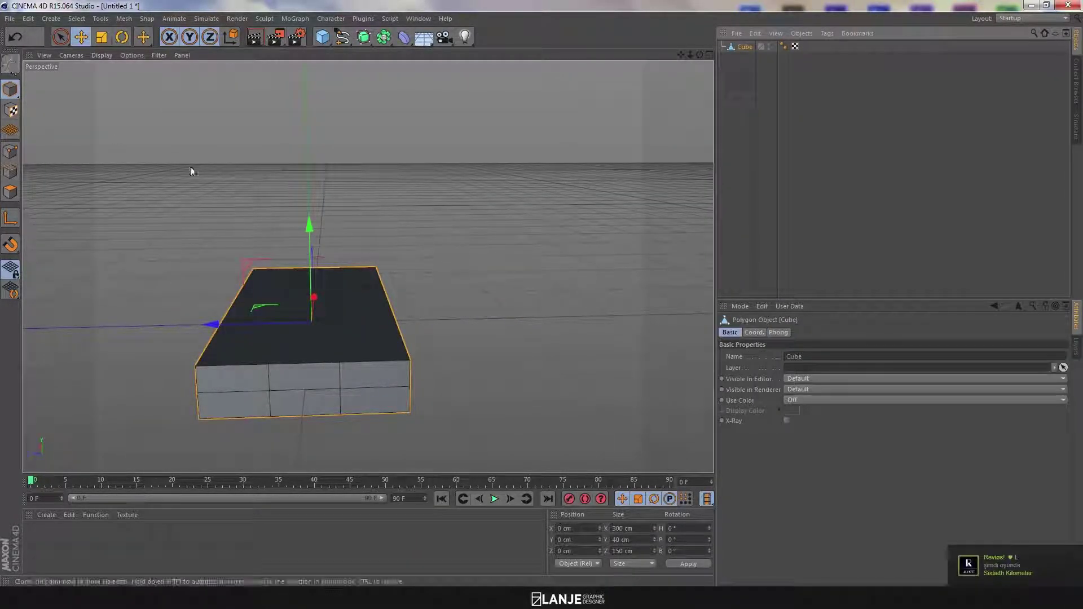
alt+drag(445, 247, 280, 211)
Select the row of three polygons across the middle of the block's top face
click(10, 193)
click(276, 294)
shift+click(319, 307)
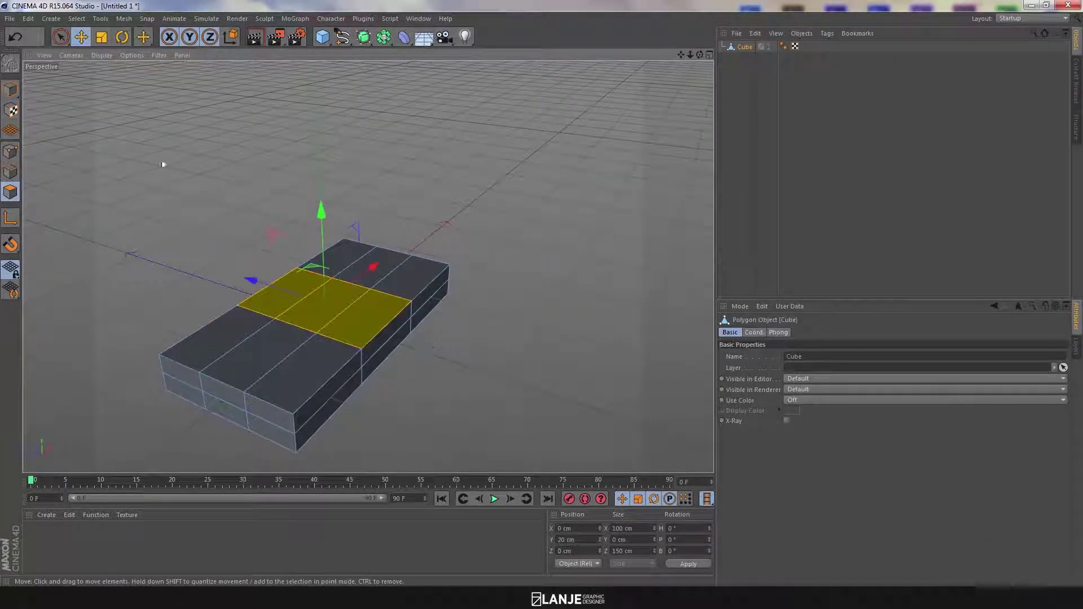
Try Live Selection on a single polygon and on a single edge in the middle of the top face
key(9)
click(171, 204)
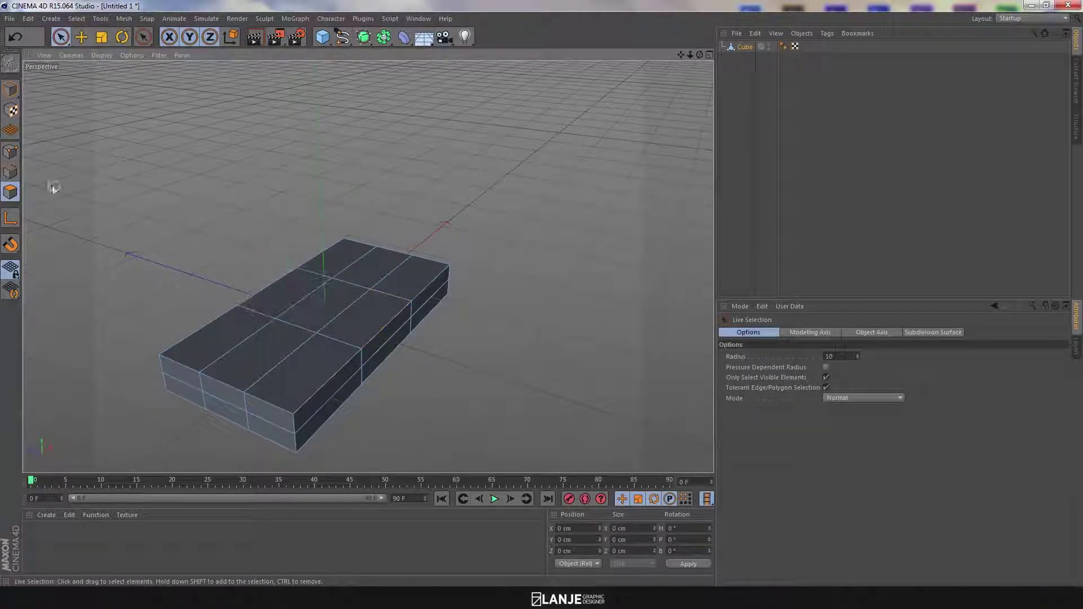
click(333, 305)
click(271, 302)
click(10, 171)
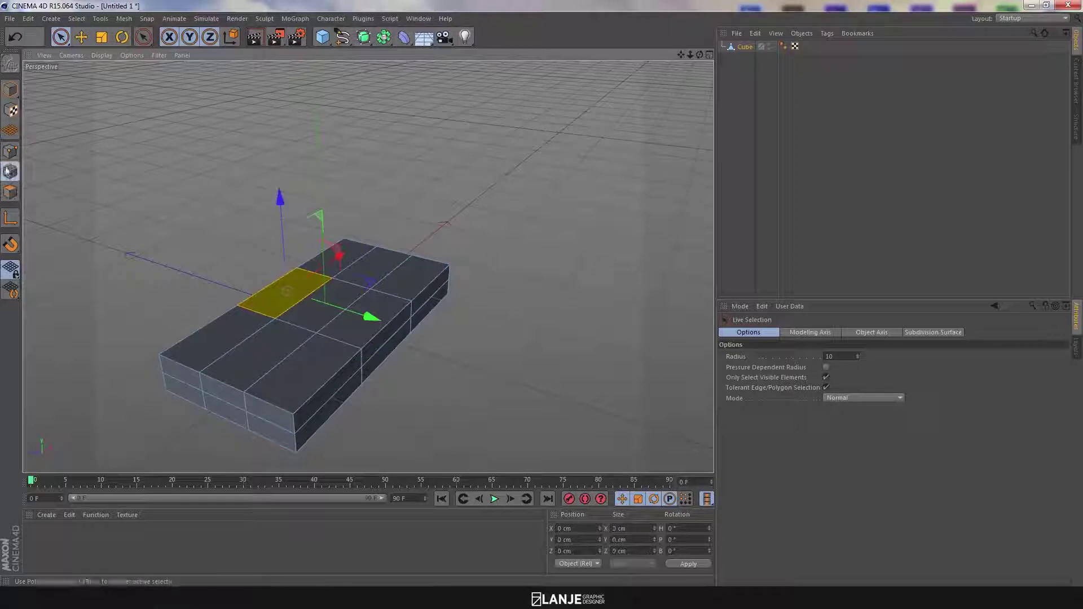
click(343, 318)
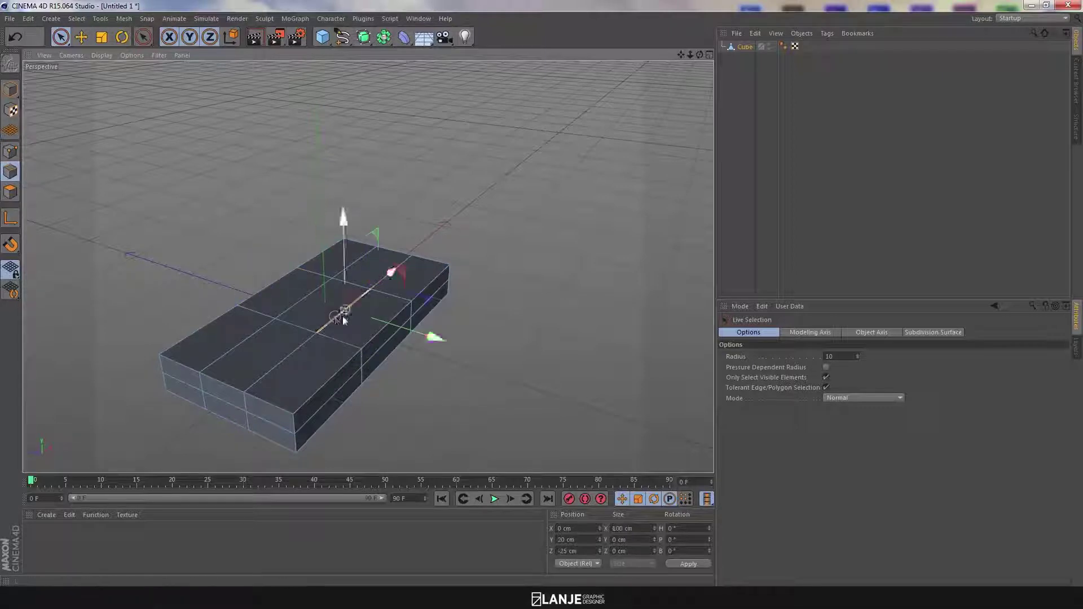
click(307, 308)
Select three neighbouring points along the border of the top face's middle row in point mode
click(10, 151)
click(243, 303)
shift+click(277, 319)
shift+click(317, 333)
Switch to polygon mode and select the three middle polygons across the block's top face
click(11, 196)
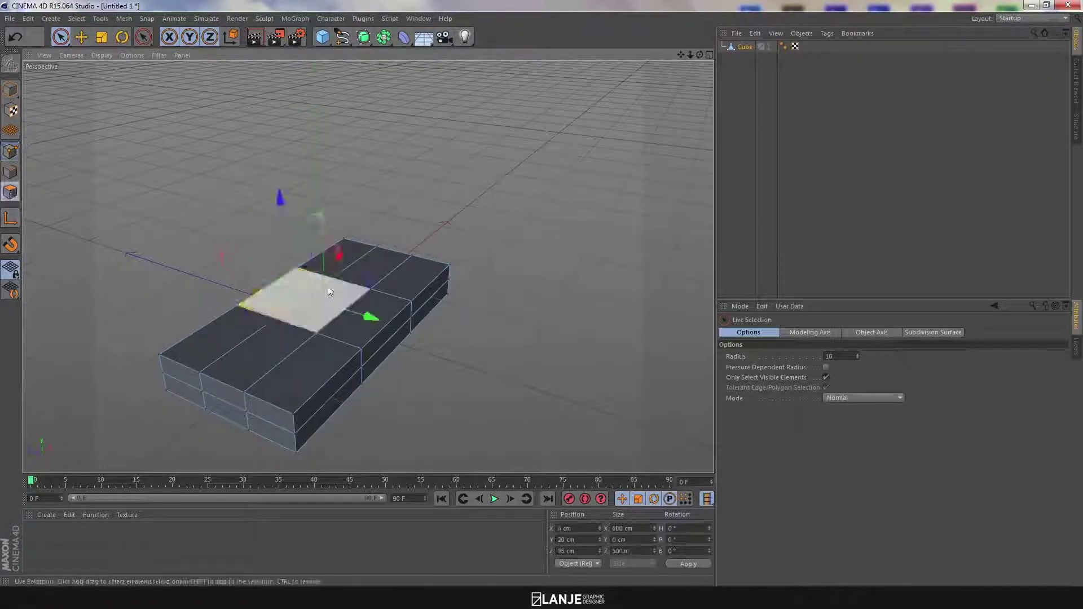
shift+click(307, 312)
shift+click(350, 331)
alt+drag(428, 276, 440, 283)
Apply Extrude Inner with a 10 cm offset to the three selected top polygons, keeping them as one group
right_click(495, 276)
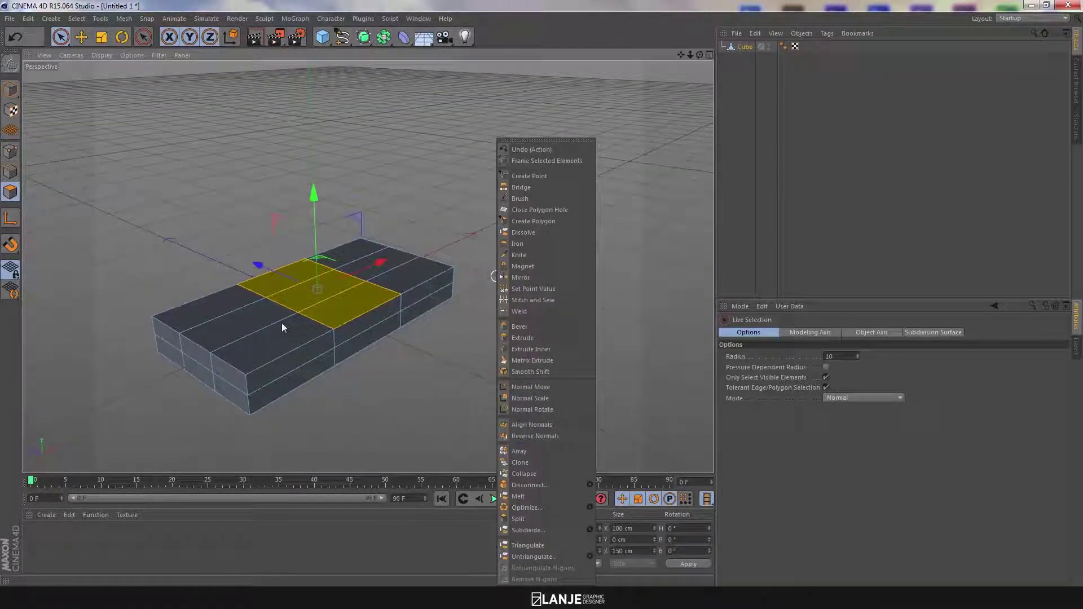
click(545, 350)
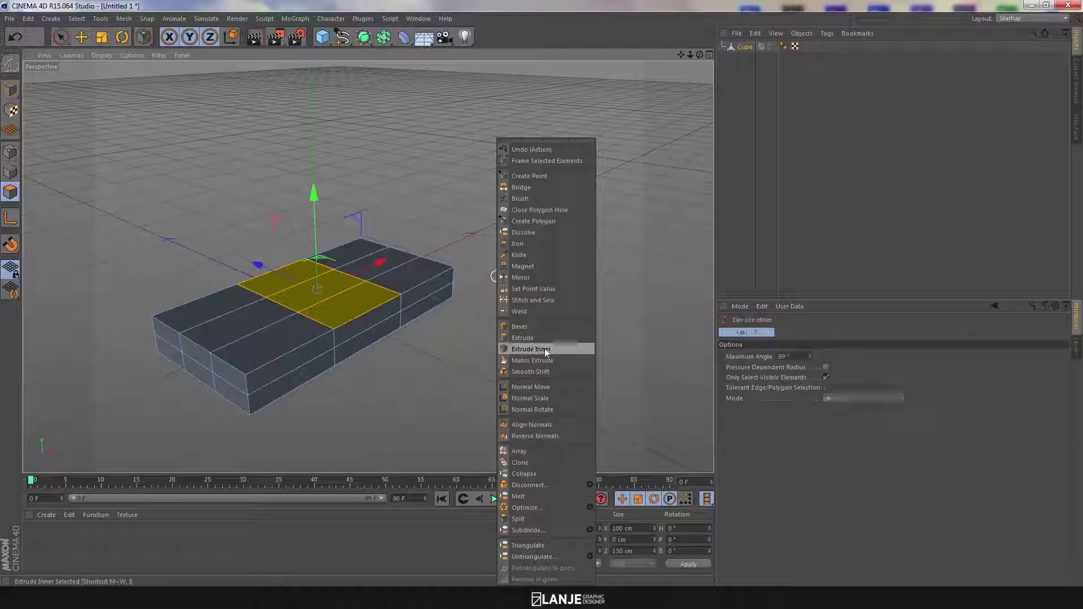
click(545, 349)
click(793, 367)
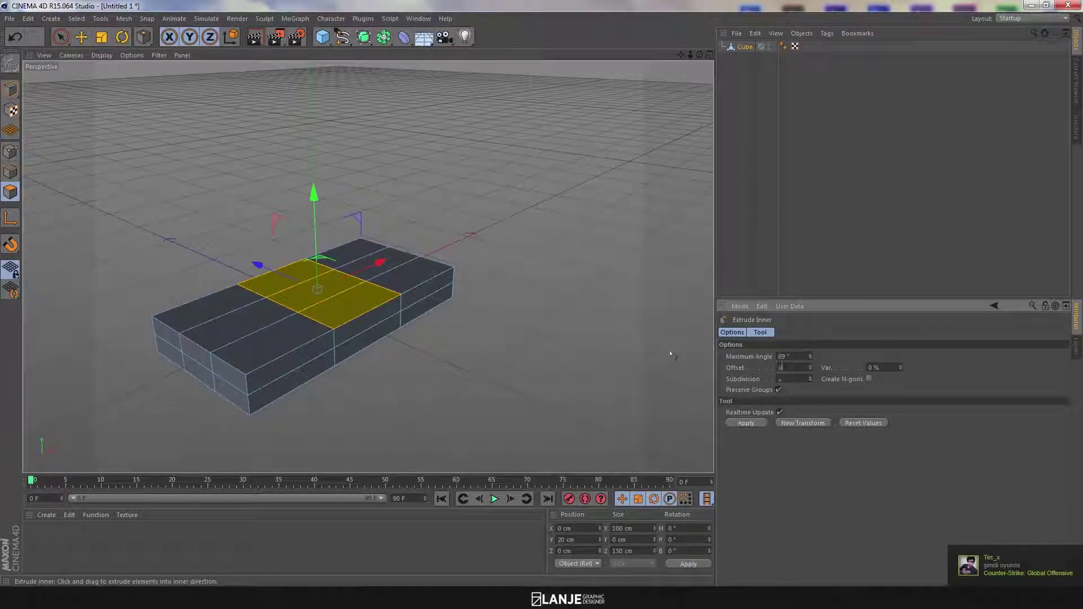
key(Return)
alt+drag(416, 272, 368, 266)
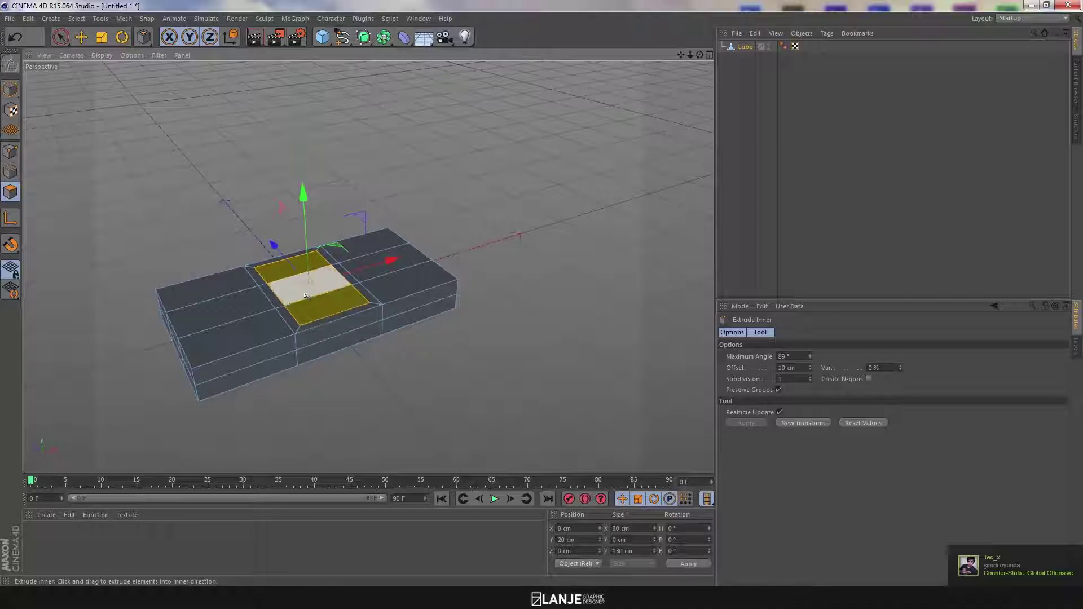
shift+click(330, 313)
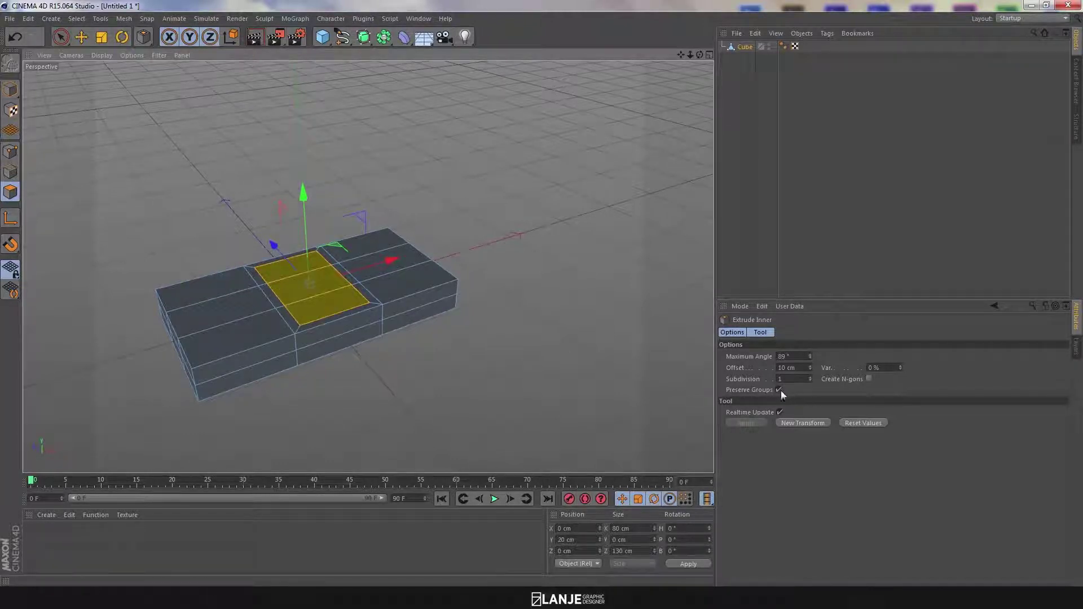
Try the 10 cm inner extrusion with Preserve Groups off, and restore the version with Preserve Groups on
key(ctrl+z)
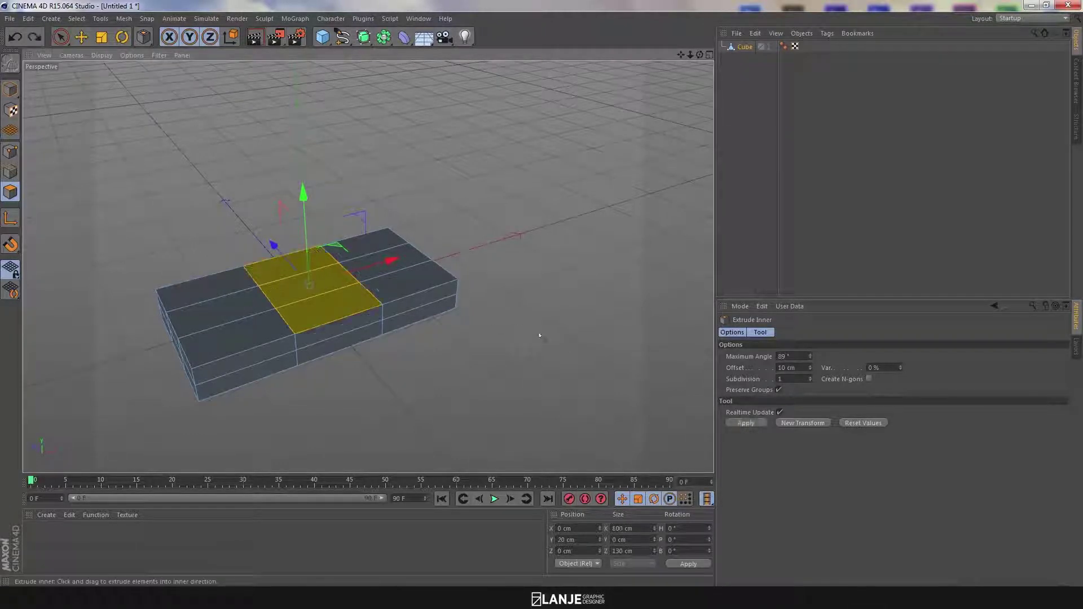
click(779, 390)
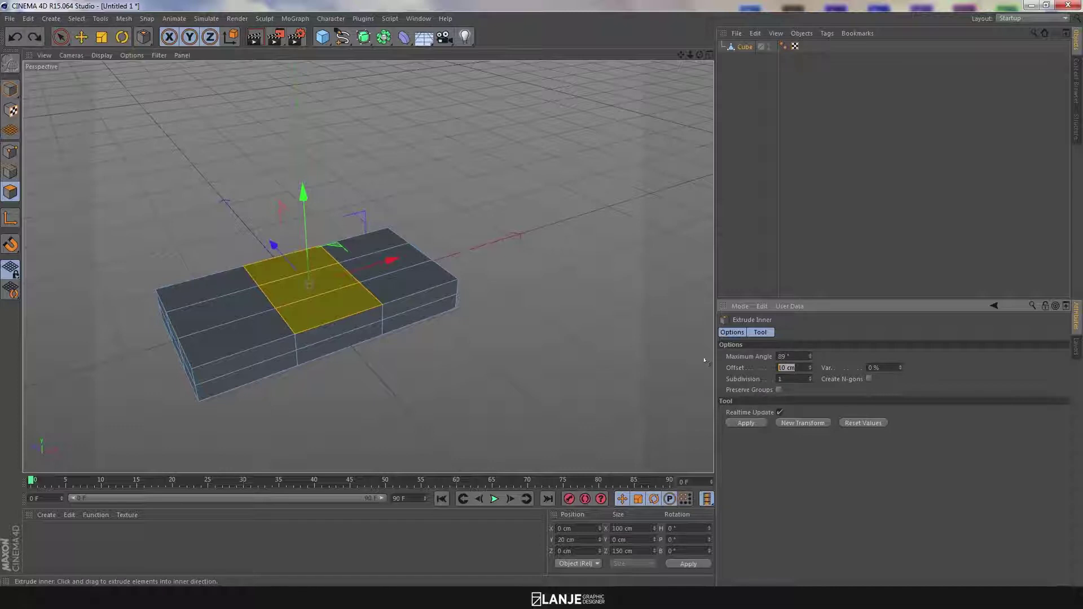
click(745, 423)
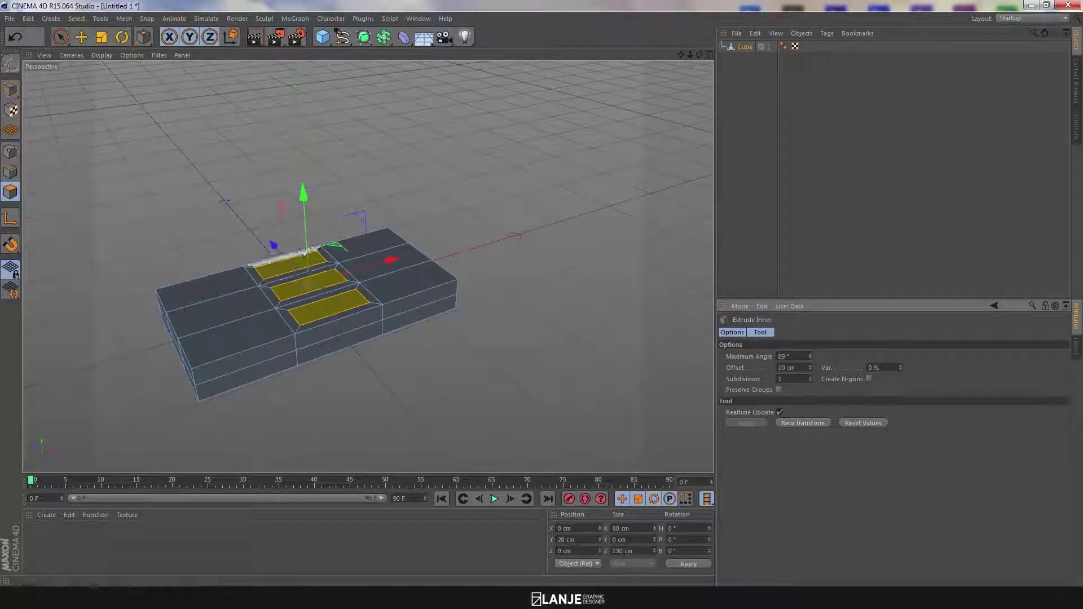
key(ctrl+z)
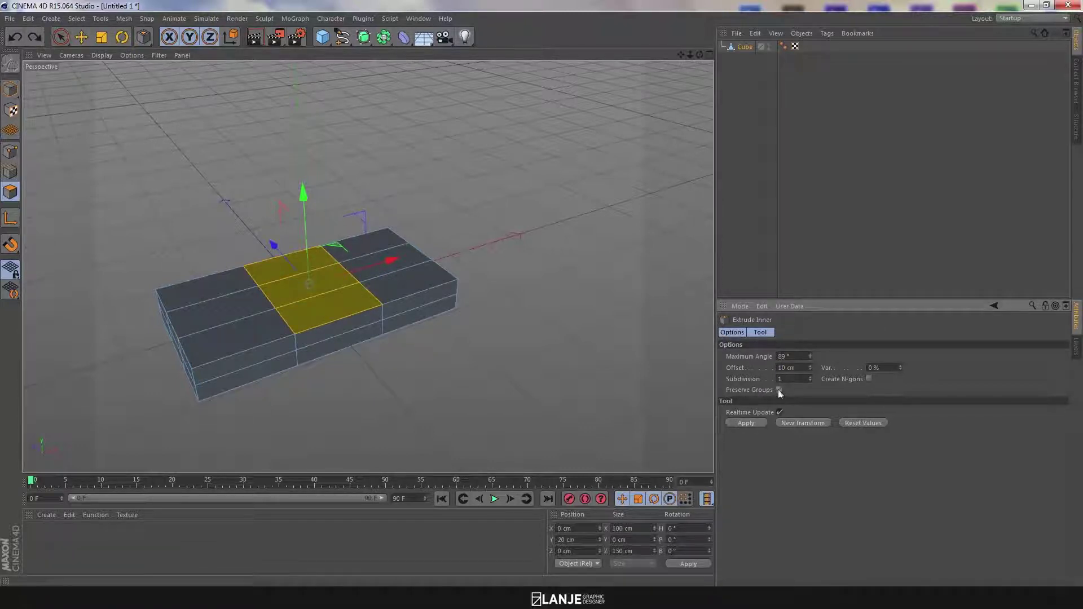
key(Return)
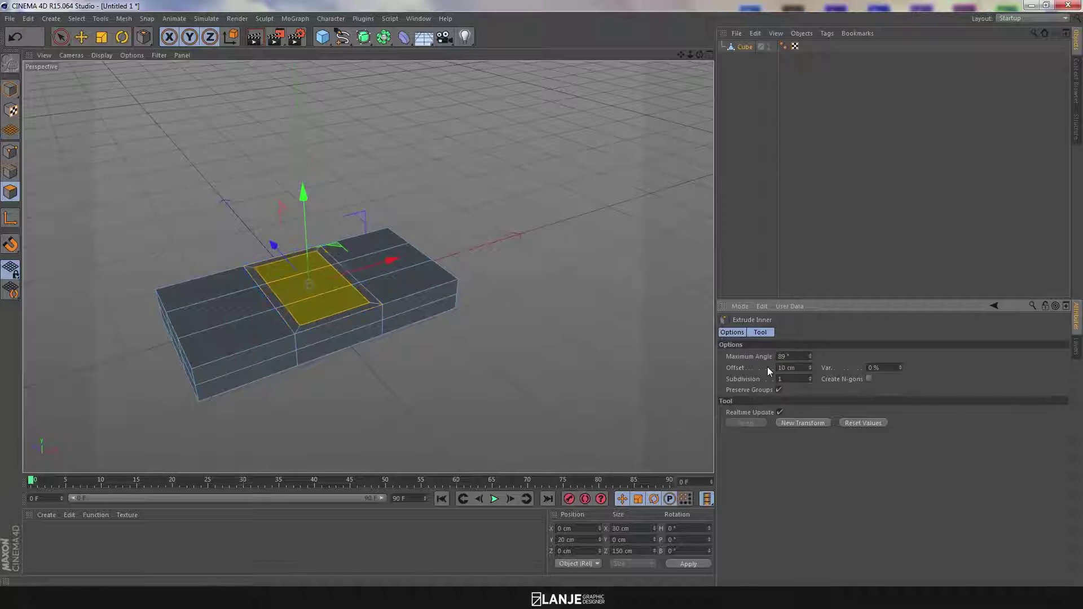
Extrude the inset polygons on the block's top by 20 cm
right_click(506, 246)
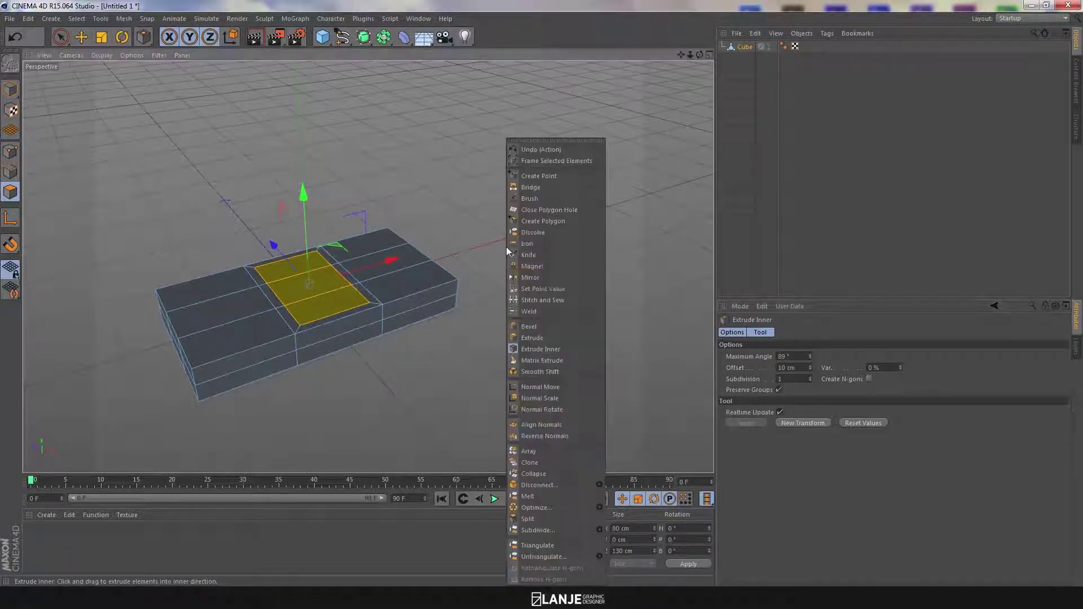
click(536, 338)
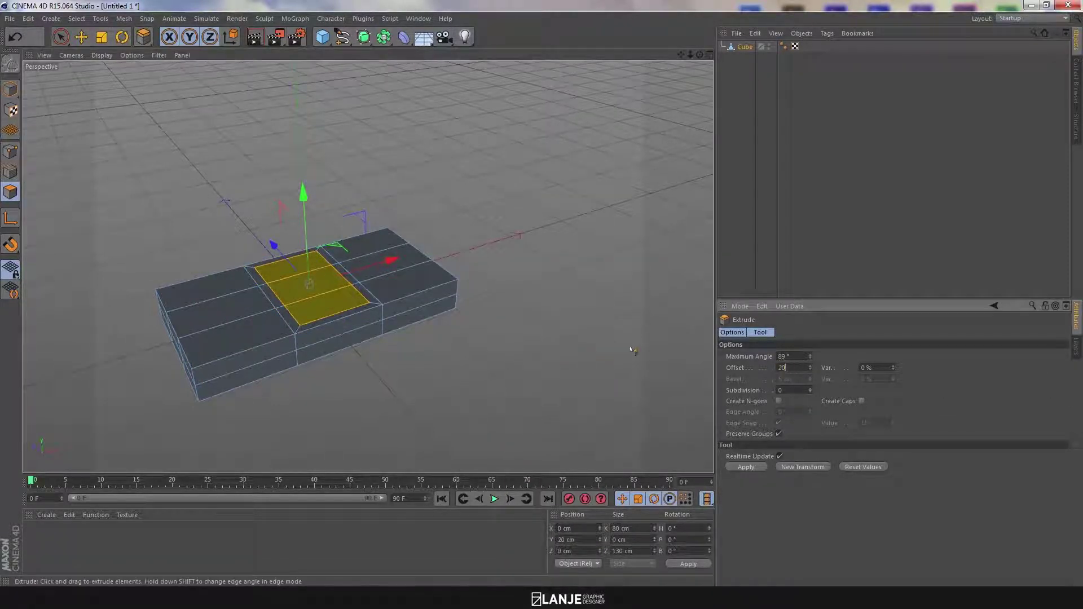
key(Return)
alt+drag(502, 365, 559, 334)
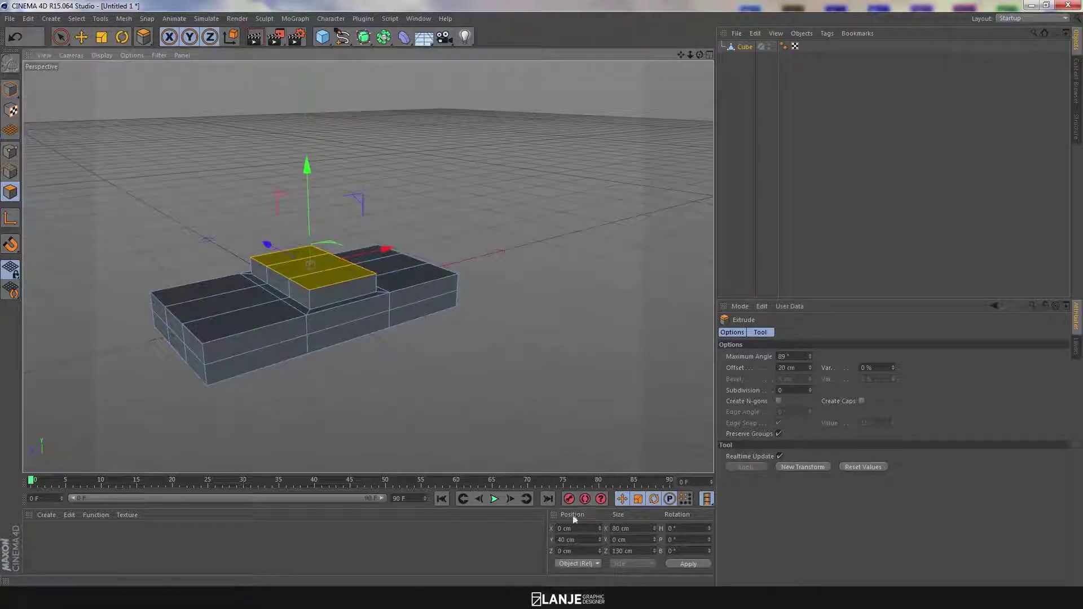
Raise the top polygons of the extruded block to a Y position of 140 cm
drag(581, 540, 486, 531)
text(140)
key(Return)
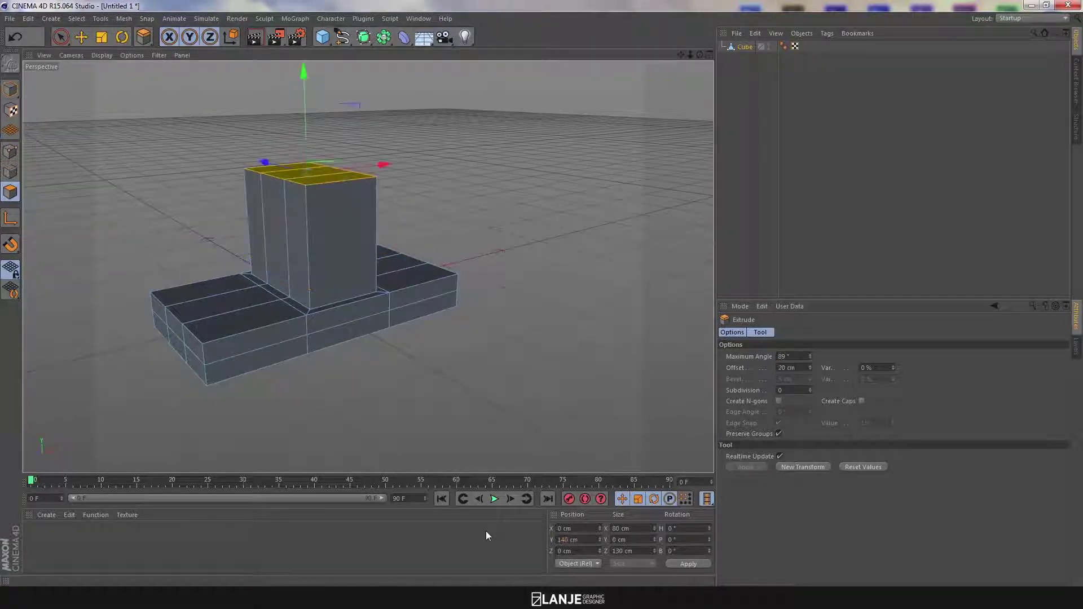
mouse_move(505, 282)
alt+mouse_down()
mouse_move(407, 278)
mouse_move(501, 281)
alt+mouse_up()
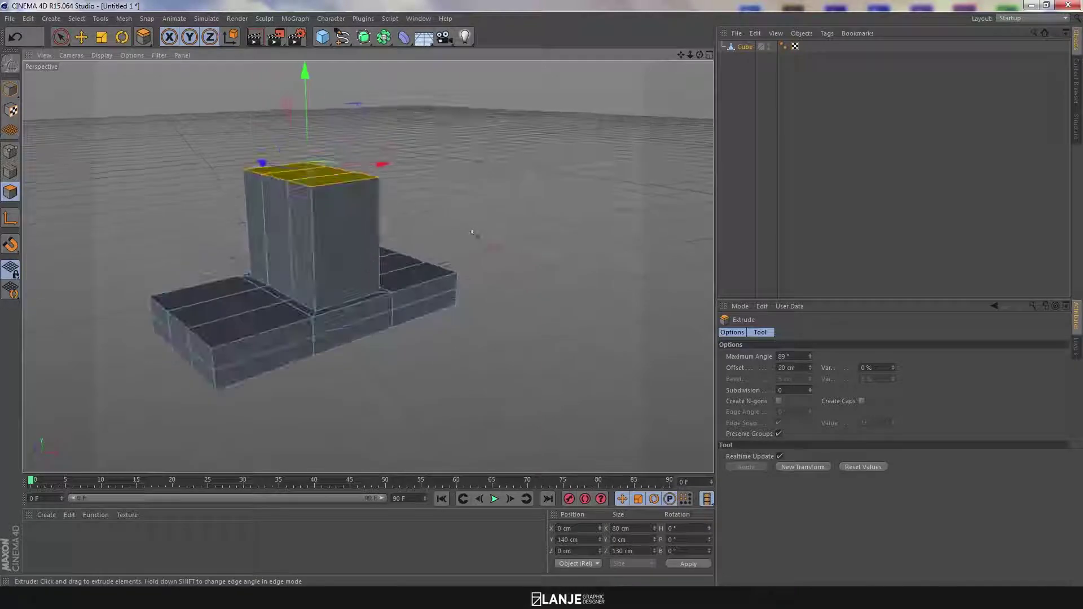
alt+middle_drag(452, 217, 500, 259)
Clear the polygon selection with the Move tool and switch to editing points around the tower's base
click(83, 38)
click(266, 156)
alt+drag(451, 194, 333, 195)
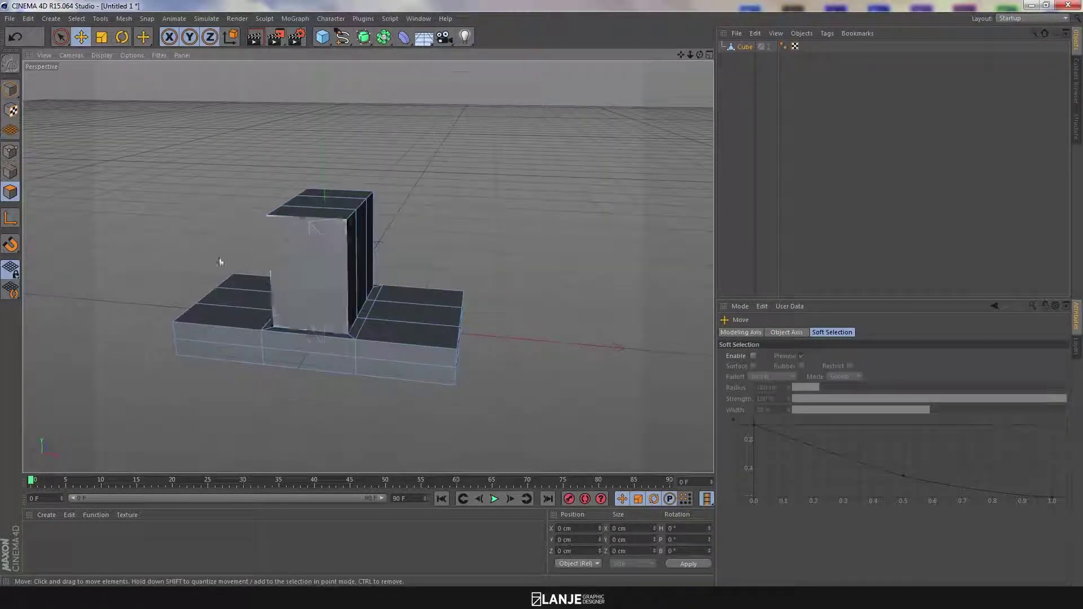
alt+drag(220, 262, 341, 273)
click(10, 151)
scroll(204, 262, up, 2)
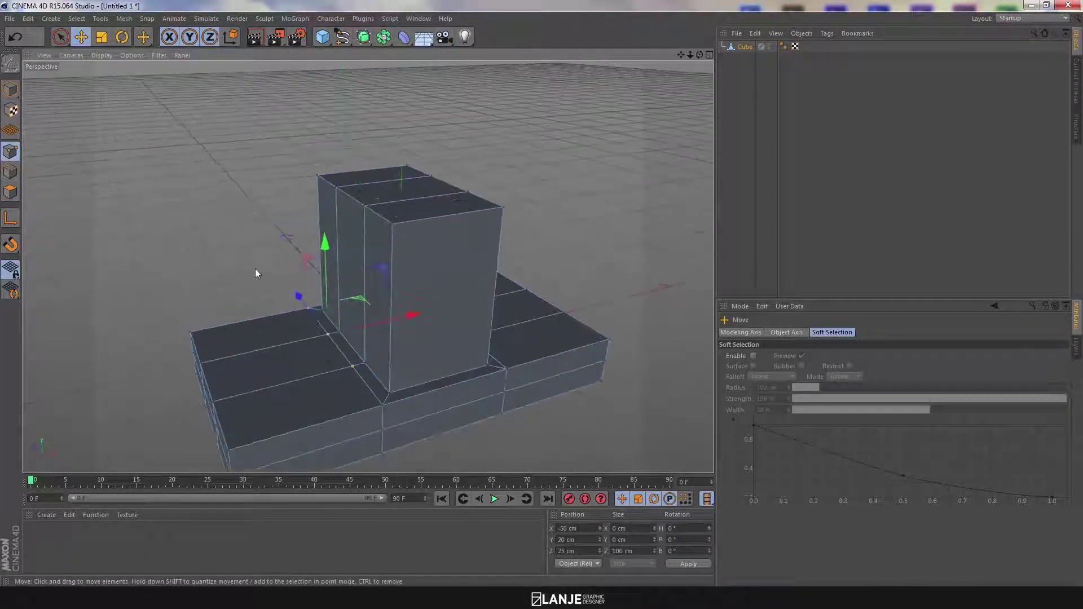
click(387, 392)
shift+click(382, 405)
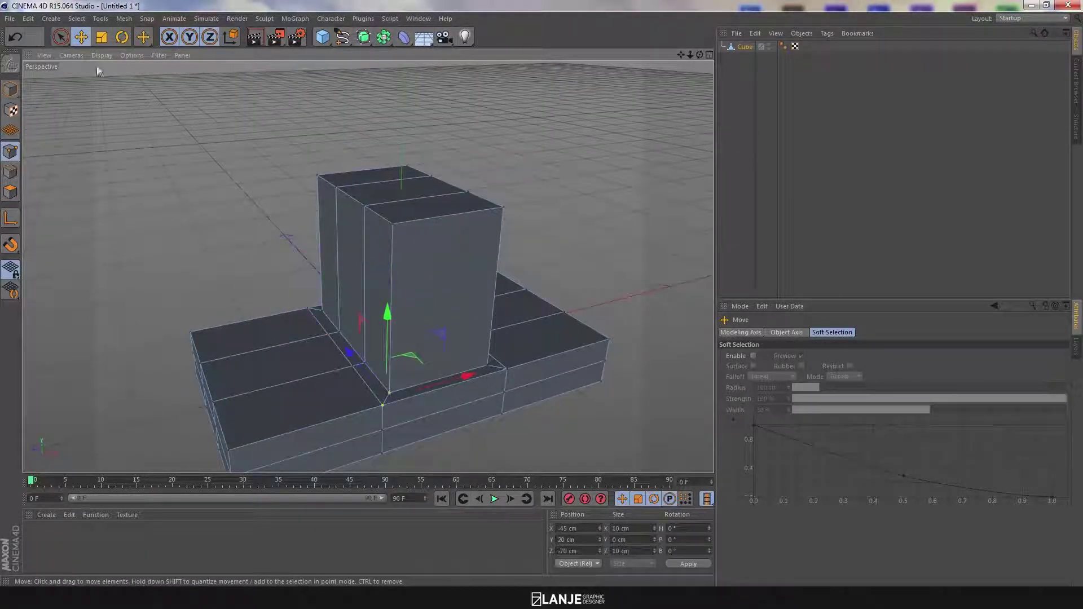
click(217, 243)
Select the inner and outer points along both X sides of the tower's base with Live Selection
click(61, 38)
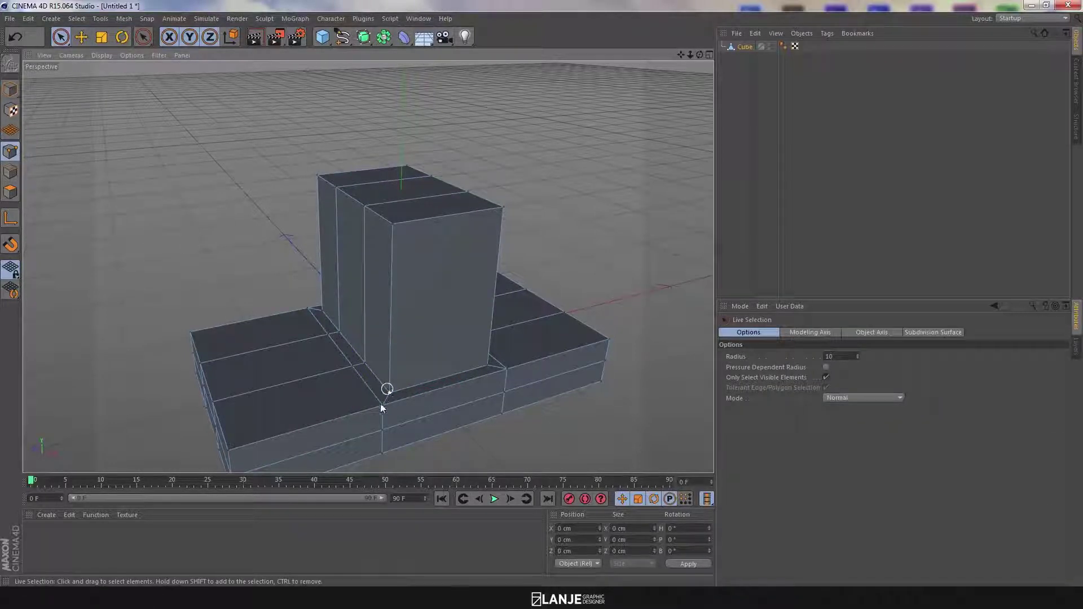
drag(379, 404, 387, 394)
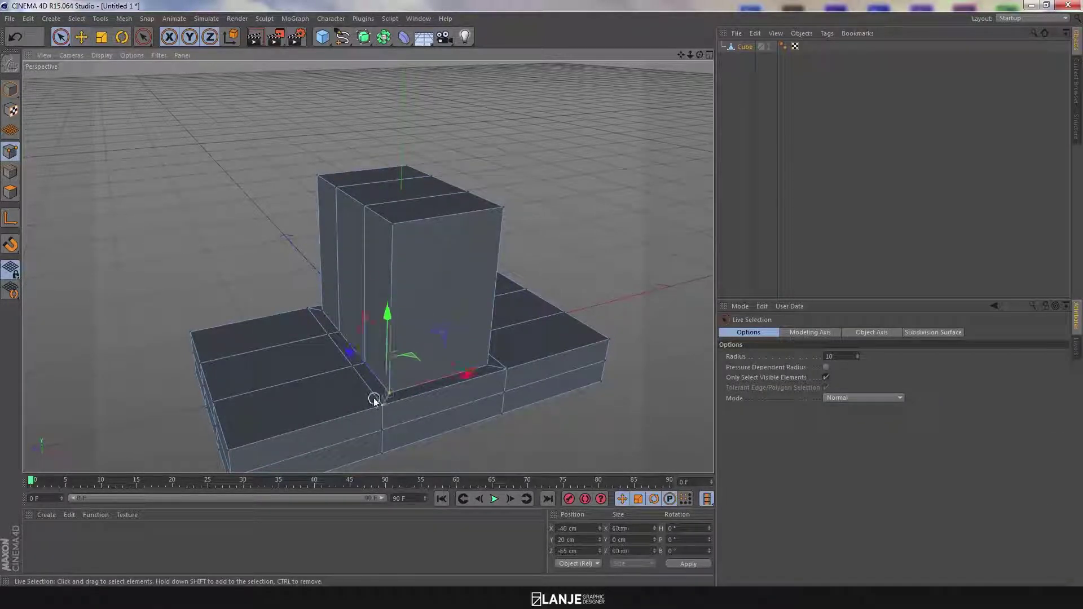
shift+click(352, 368)
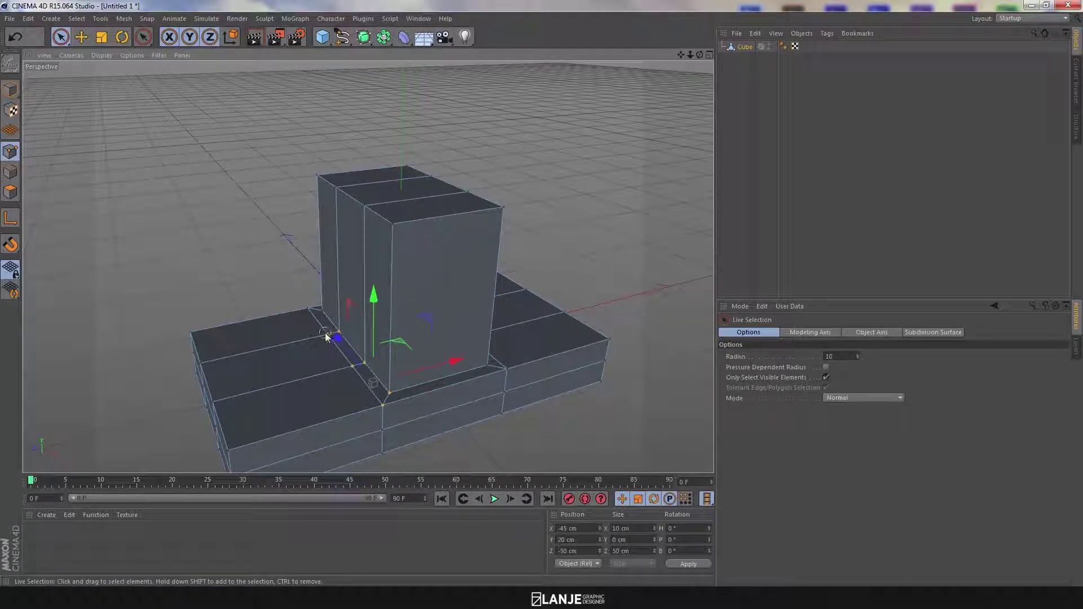
shift+drag(319, 309, 321, 310)
alt+drag(489, 297, 310, 287)
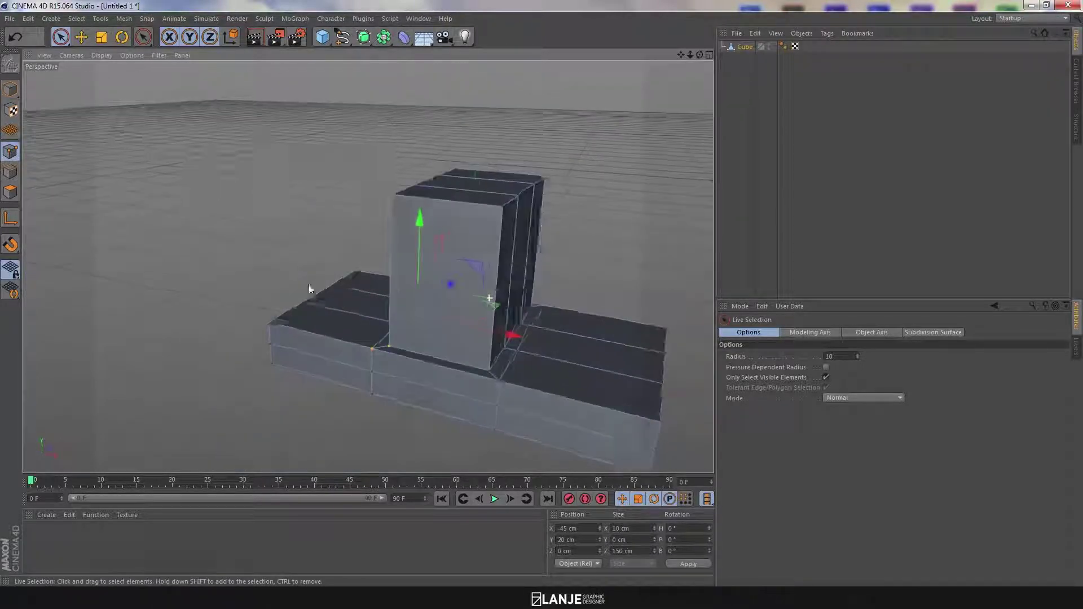
alt+drag(451, 281, 324, 267)
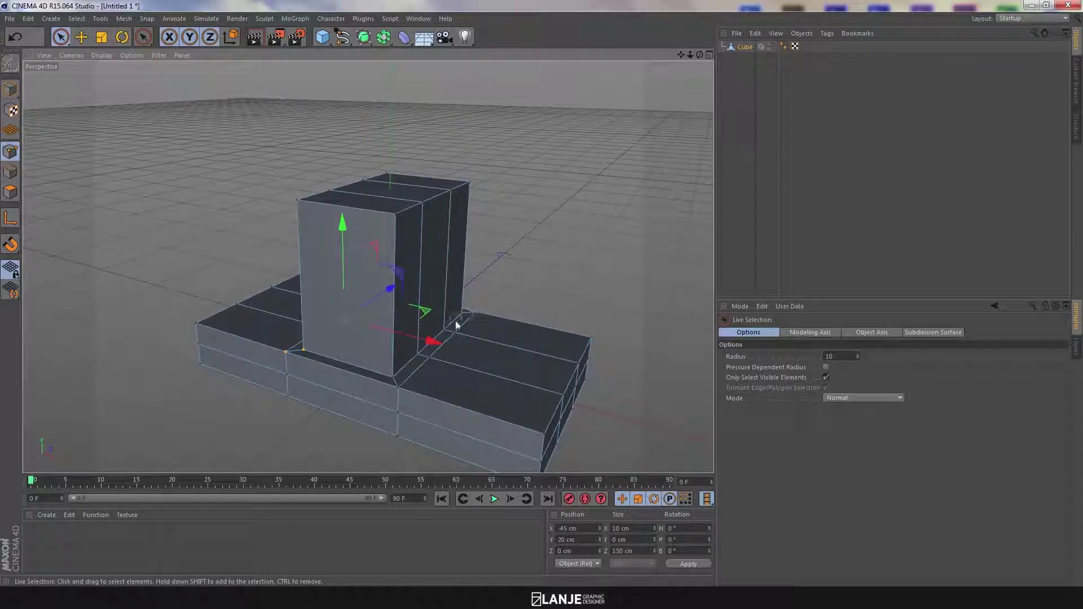
shift+drag(402, 366, 397, 387)
alt+drag(215, 278, 294, 284)
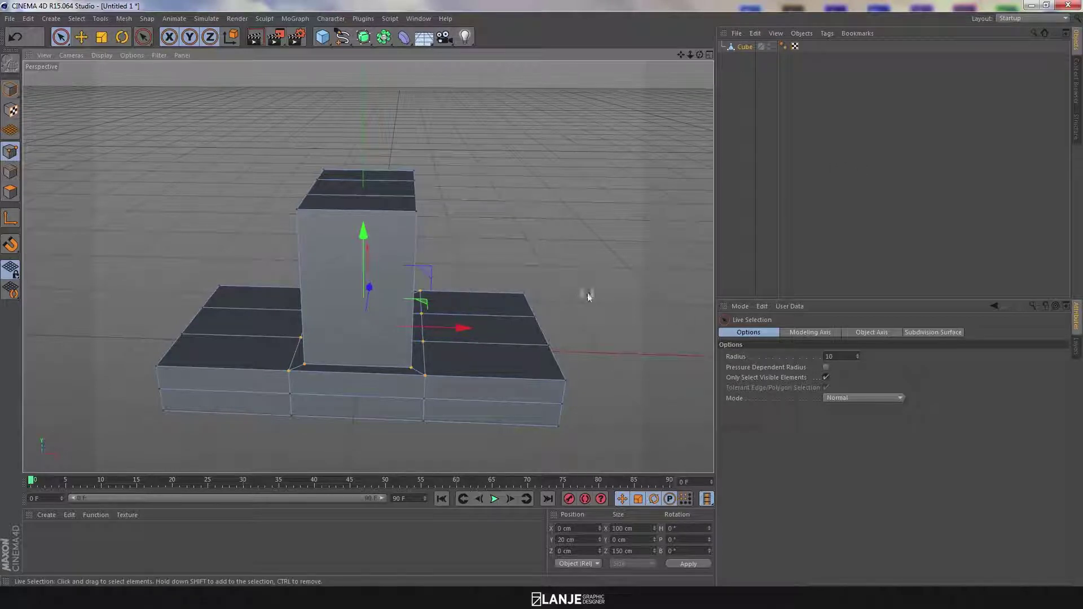
Widen the selected tower base points along X with the Scale tool and set their X size to 150 cm
drag(463, 329, 471, 331)
key(ctrl+z)
click(101, 36)
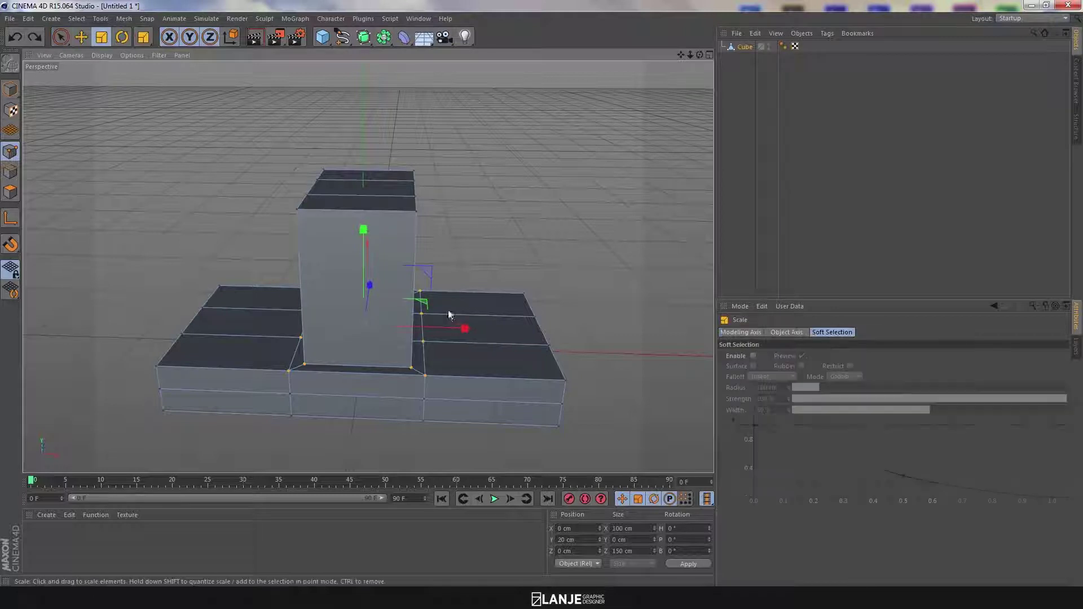
drag(462, 330, 254, 301)
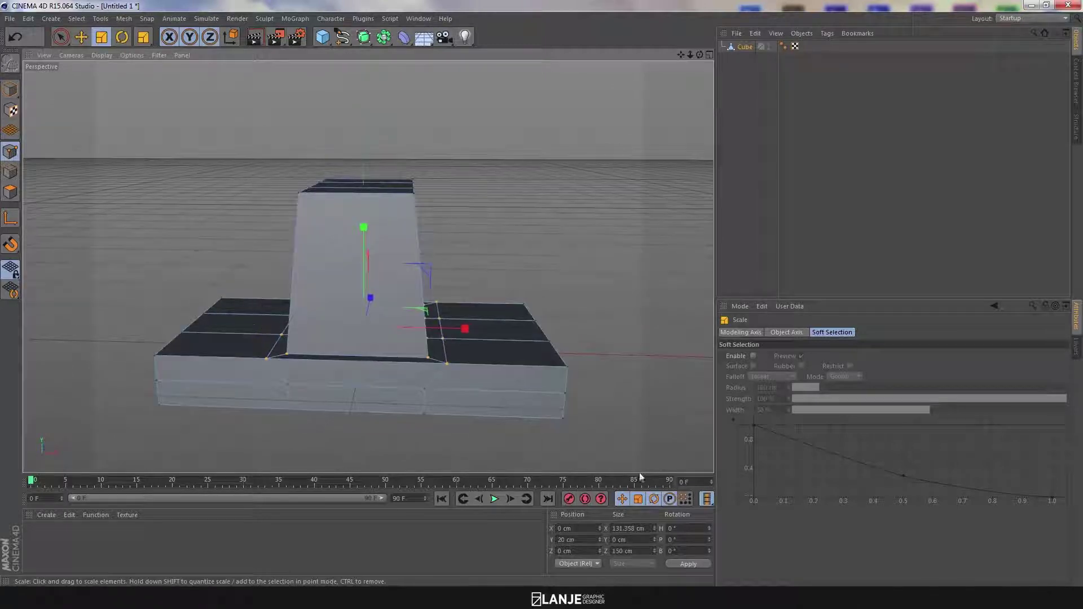
text(150)
key(Return)
mouse_move(518, 281)
alt+mouse_down()
mouse_move(364, 299)
mouse_move(498, 304)
mouse_move(512, 294)
alt+mouse_up()
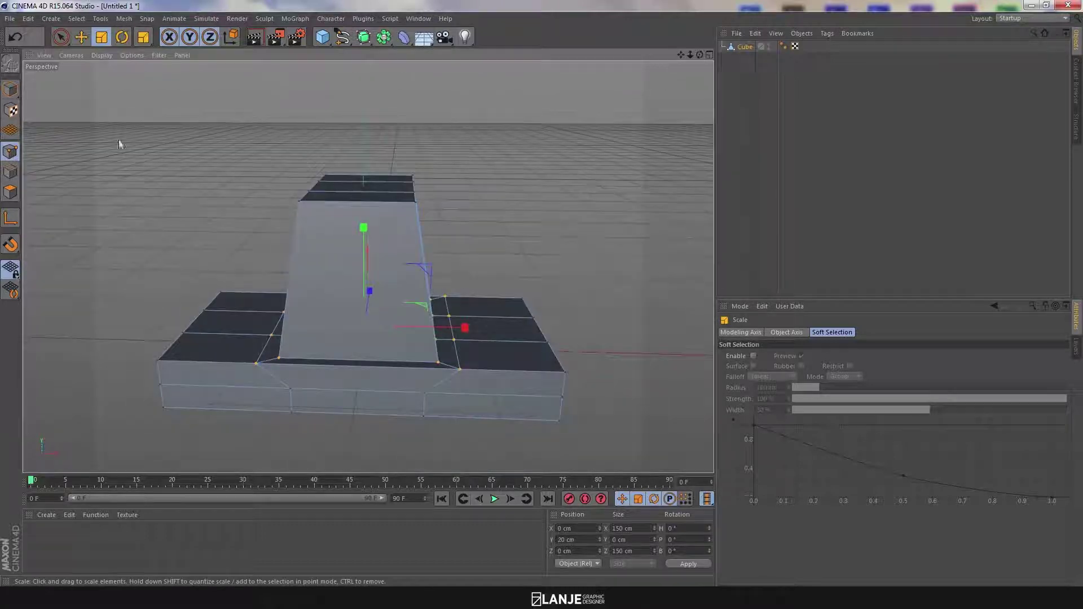
Select the points along the negative X side of the tower's base and set their X position to -90 cm
click(61, 38)
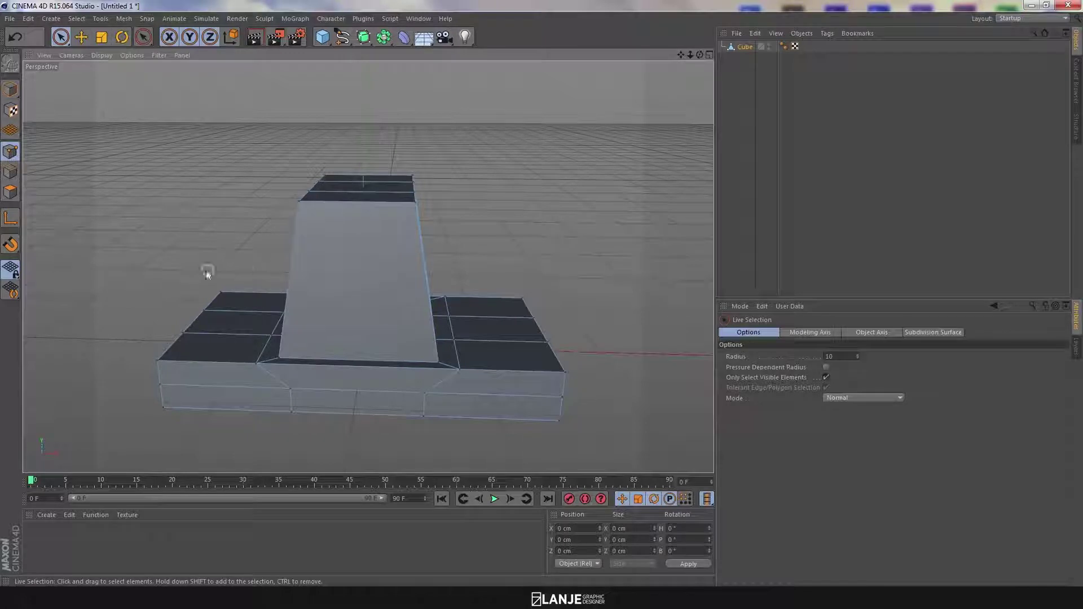
alt+drag(208, 272, 270, 276)
click(290, 324)
shift+click(275, 329)
shift+click(261, 305)
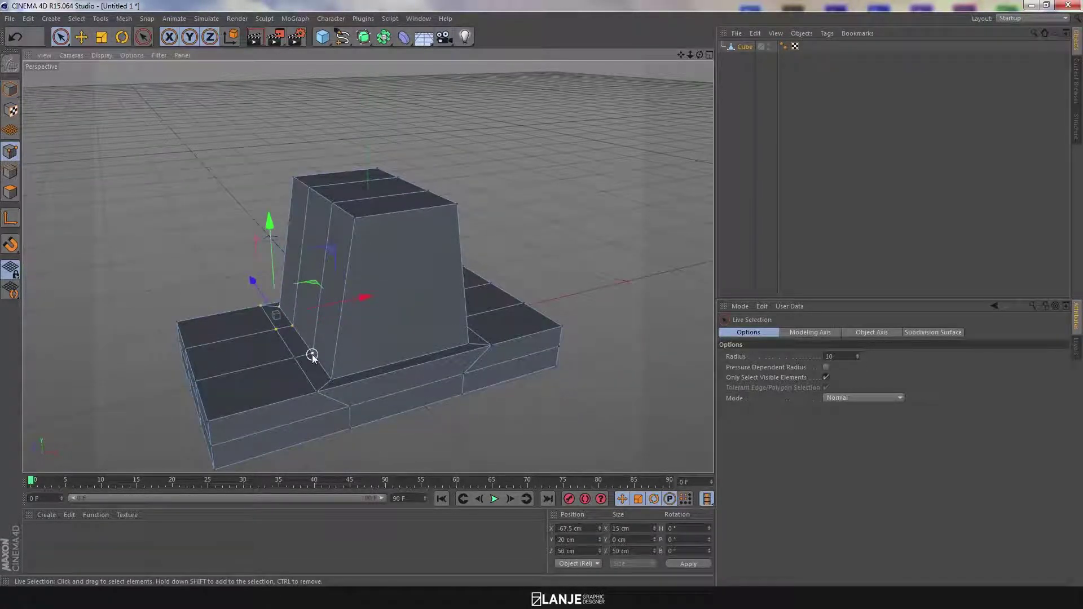
shift+drag(330, 379, 332, 378)
alt+drag(409, 339, 337, 322)
drag(414, 330, 390, 326)
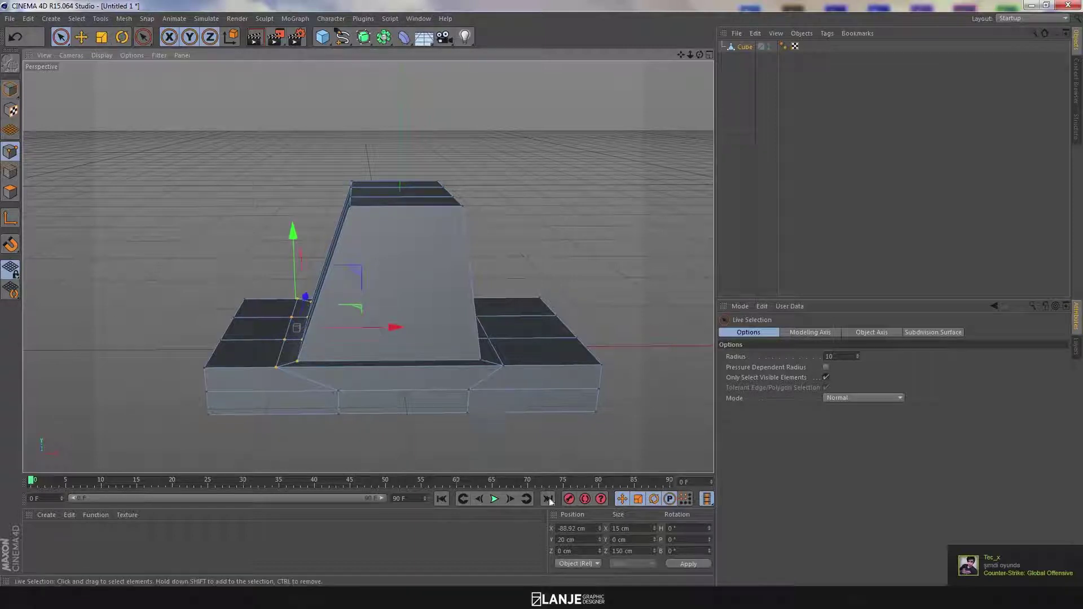
click(571, 528)
text(-90)
key(Return)
mouse_move(522, 249)
alt+mouse_down()
mouse_move(496, 234)
mouse_move(327, 223)
mouse_move(530, 233)
alt+mouse_up()
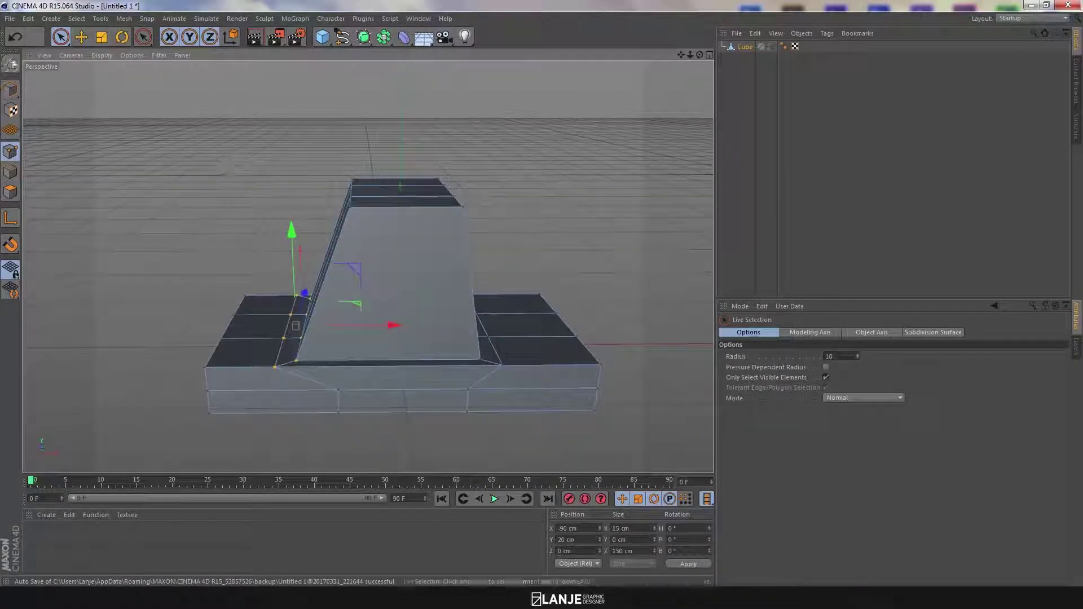
Switch to Model mode, deselect the object and render the view to check its shading
click(81, 38)
click(11, 90)
click(178, 219)
alt+drag(178, 218, 271, 216)
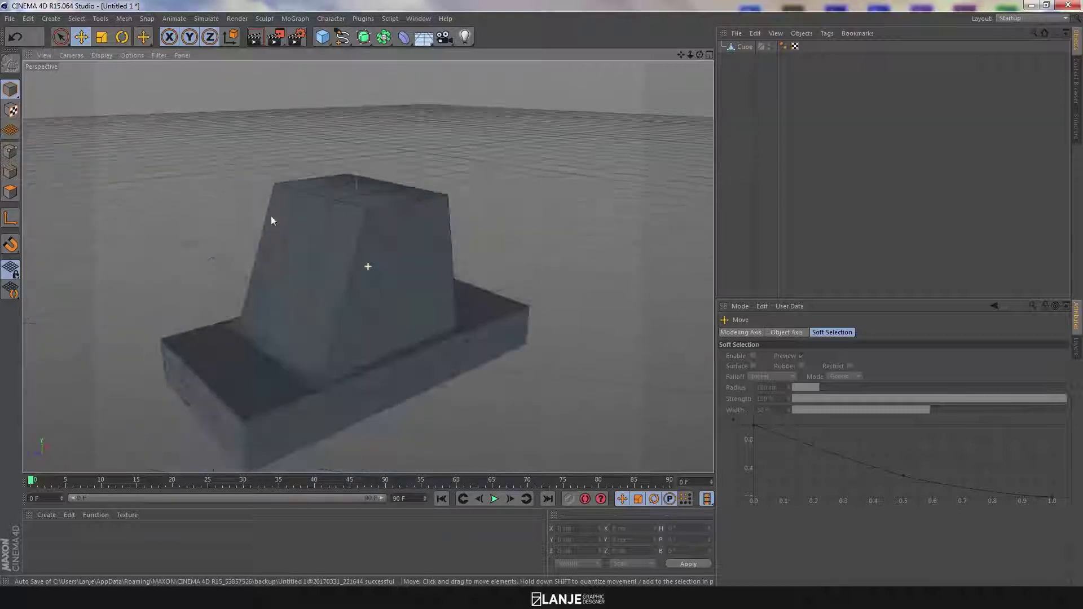
click(256, 38)
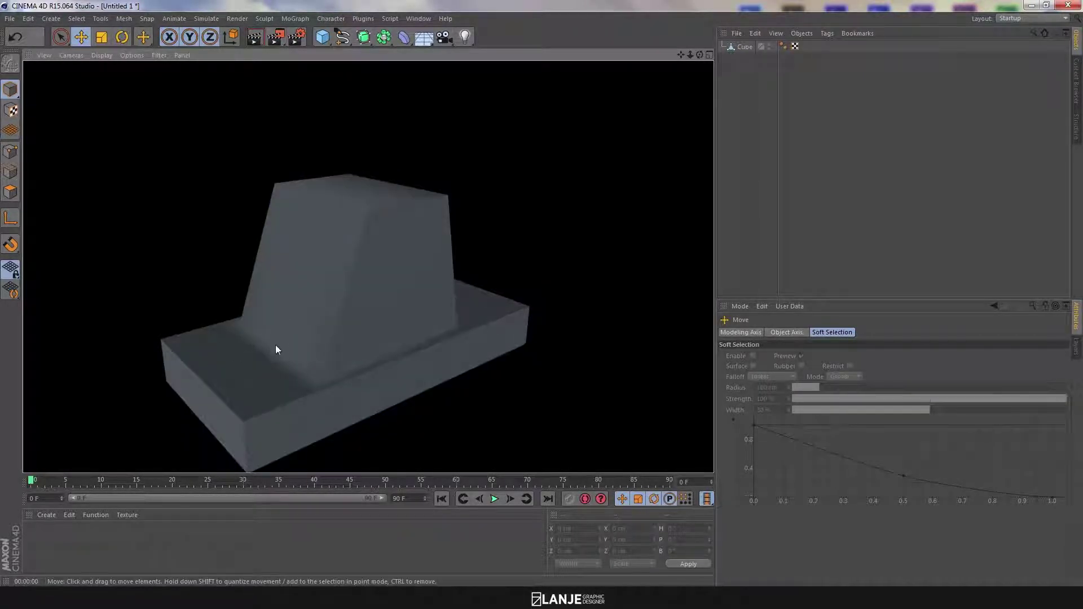
click(543, 213)
Delete the Phong tag from the Cube object and reselect the object
click(399, 276)
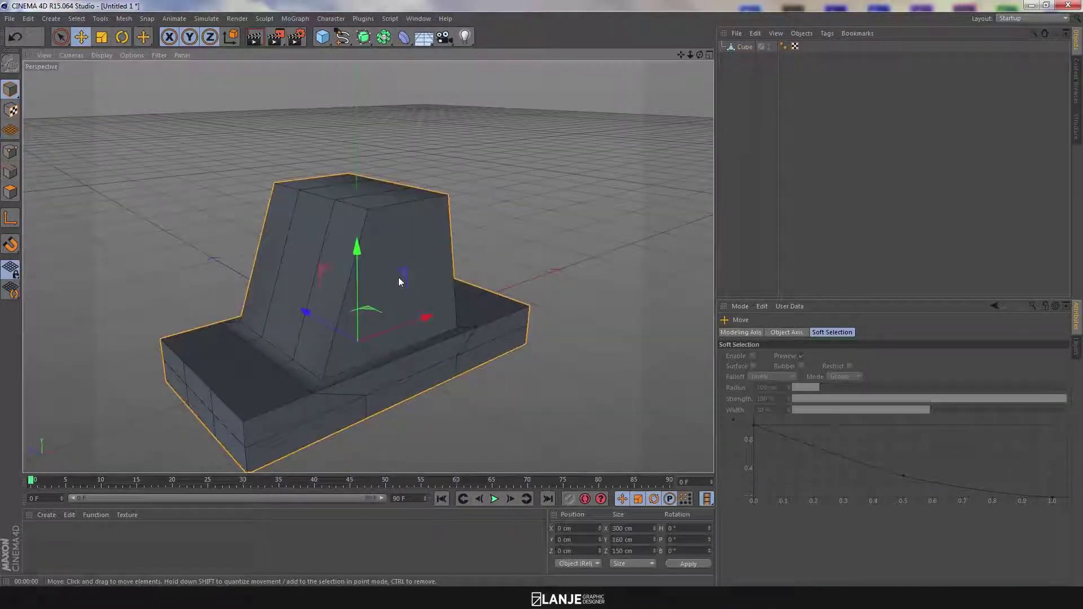
click(783, 47)
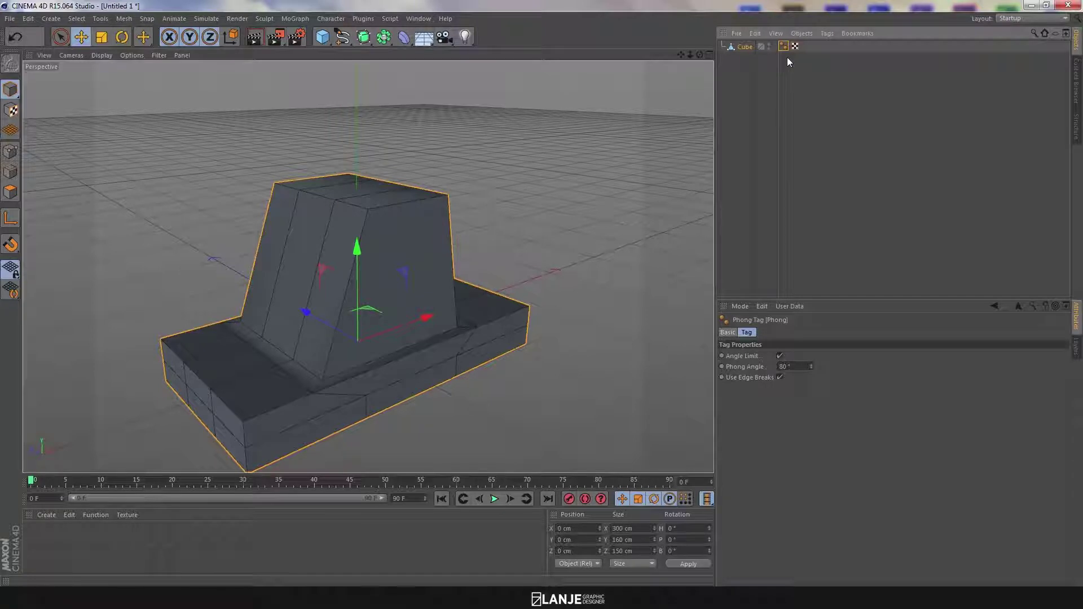
key(Delete)
click(752, 50)
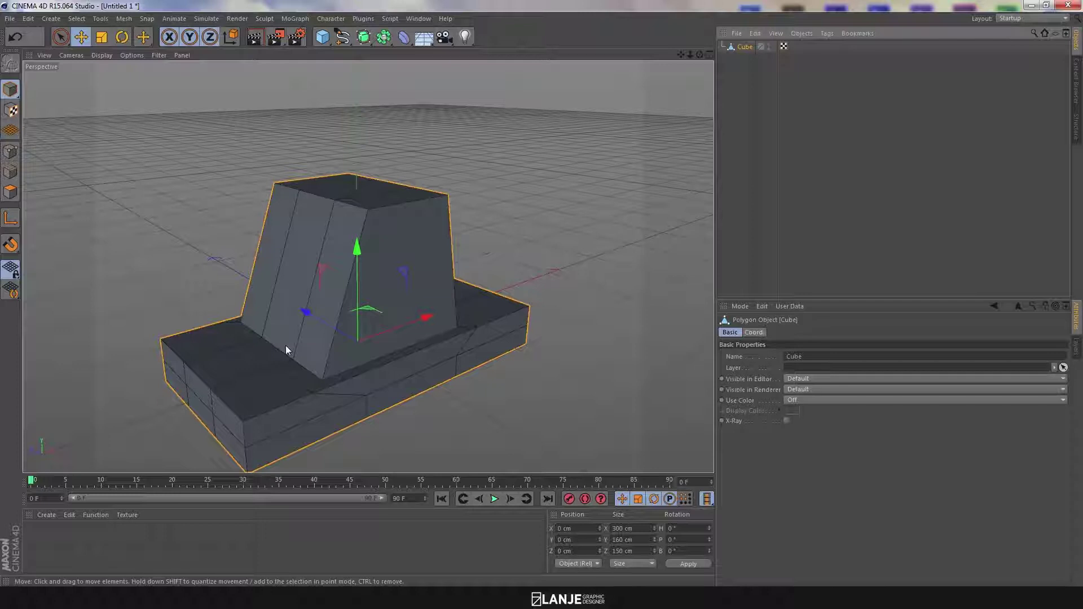
Select the mid-height points on both long sides of the slab in Point mode and set their Z size to 170 cm
click(10, 151)
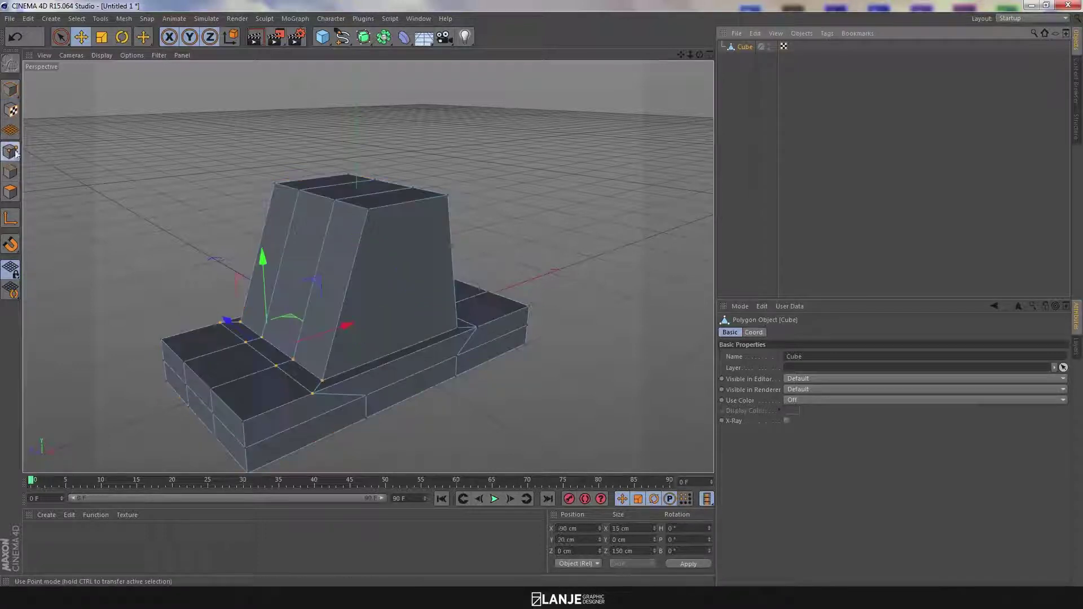
alt+drag(389, 351, 422, 310)
key(9)
click(421, 308)
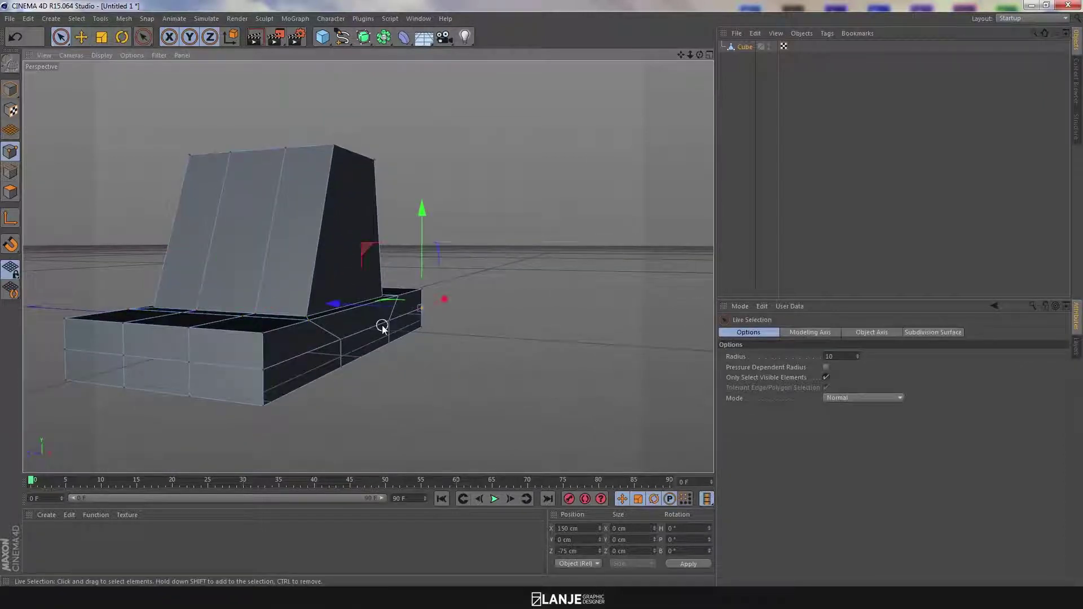
shift+click(344, 336)
shift+click(298, 356)
shift+click(266, 369)
alt+drag(217, 355, 302, 368)
shift+click(300, 369)
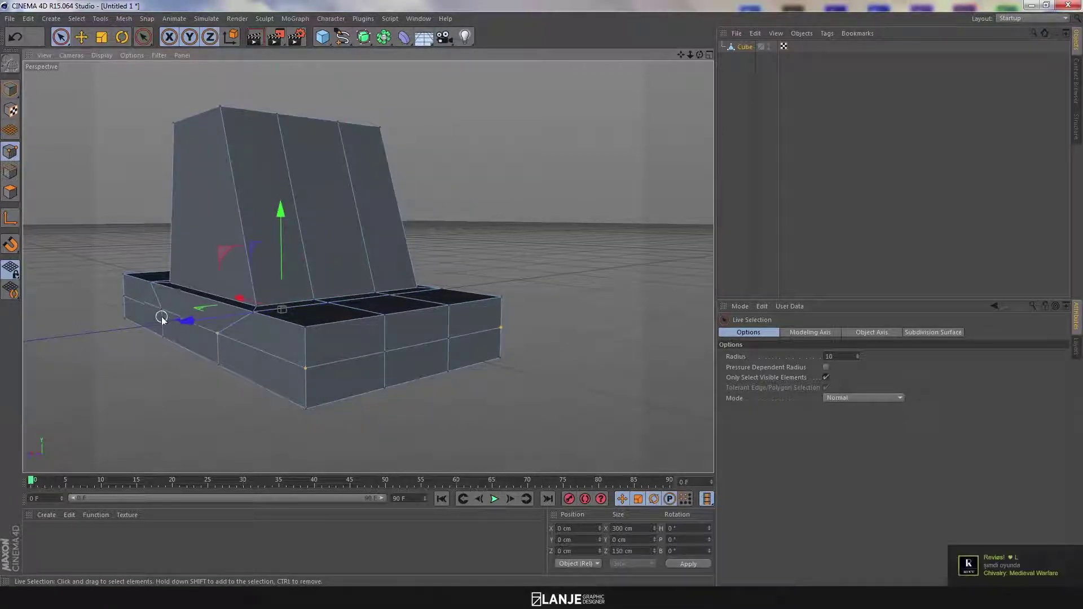
alt+drag(124, 297, 286, 319)
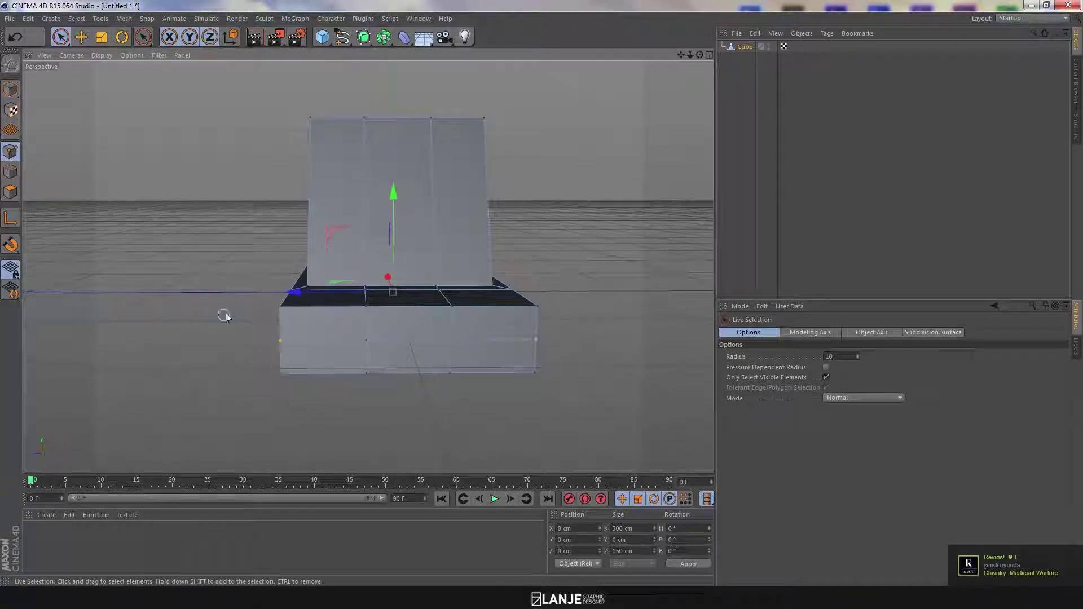
double_click(618, 551)
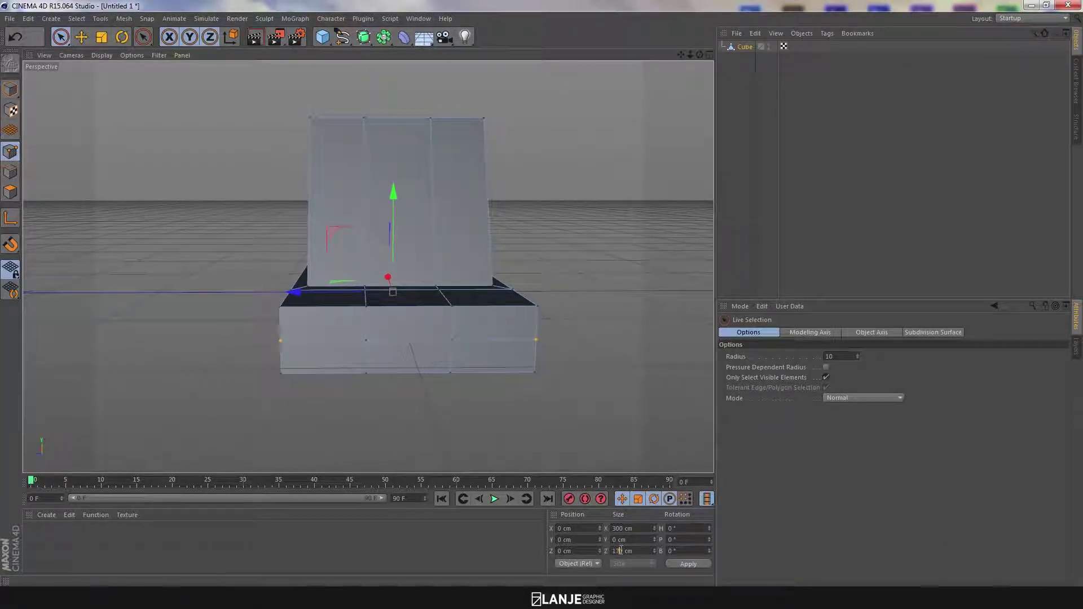
text(170)
key(Return)
Select the four inner mid-height points on the slab's long sides and set their Z size to 150 cm
alt+drag(599, 335, 455, 290)
click(548, 282)
shift+click(475, 322)
alt+drag(288, 284, 471, 270)
alt+drag(259, 299, 337, 310)
click(207, 269)
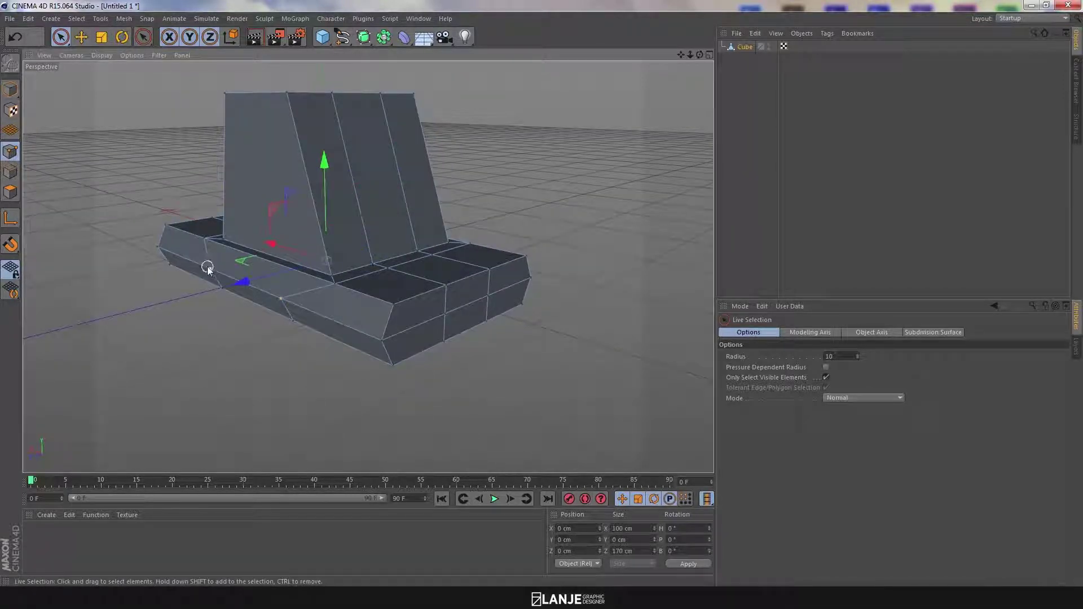
mouse_move(389, 274)
alt+mouse_down()
mouse_move(359, 258)
mouse_move(425, 259)
mouse_move(430, 270)
mouse_move(379, 267)
alt+mouse_up()
double_click(619, 552)
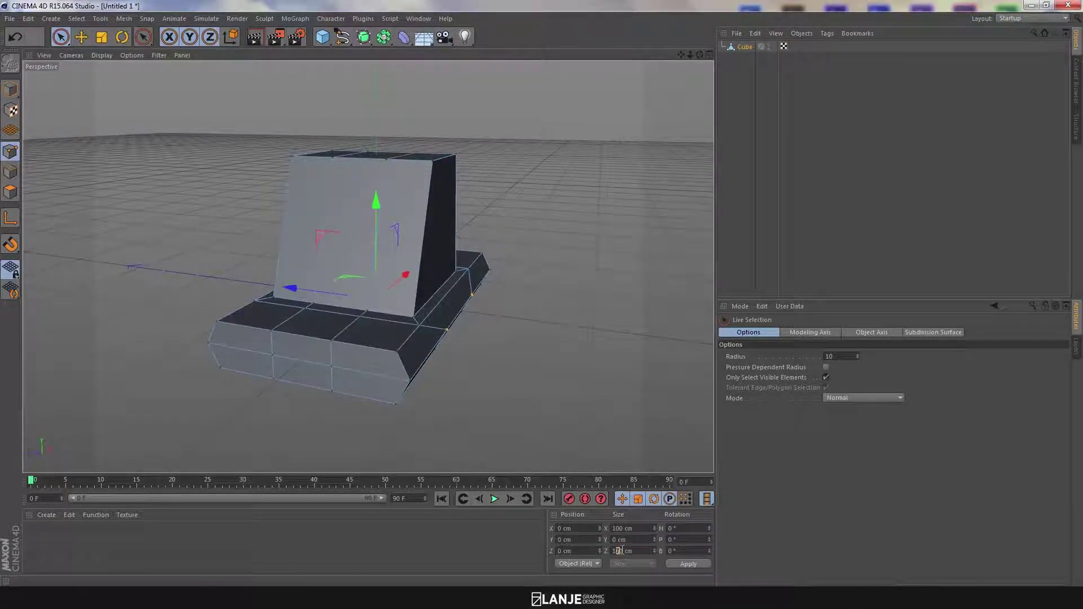
key(Return)
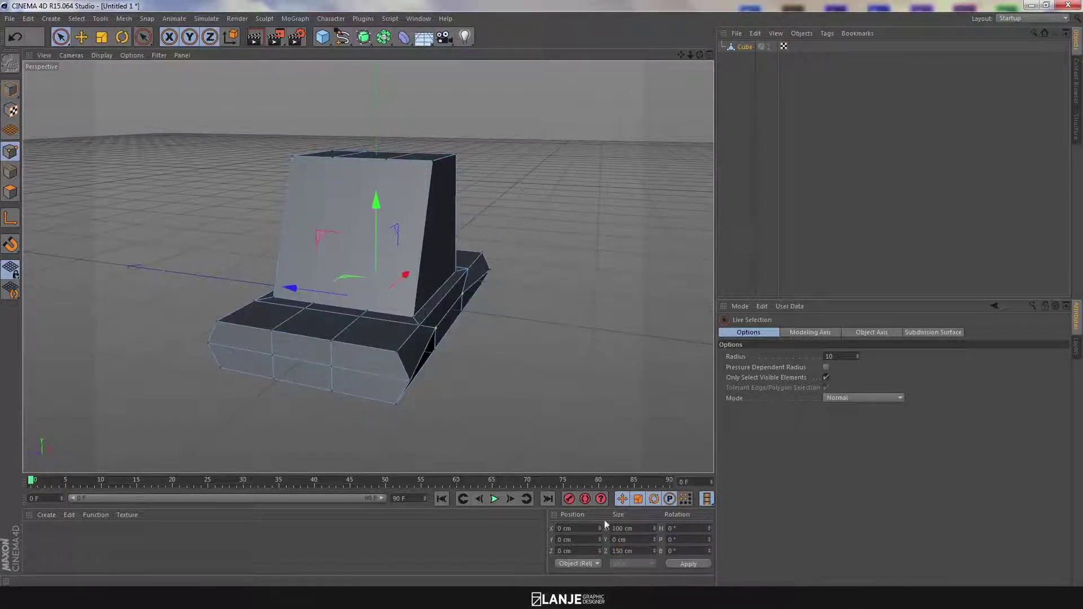
alt+drag(542, 324, 358, 320)
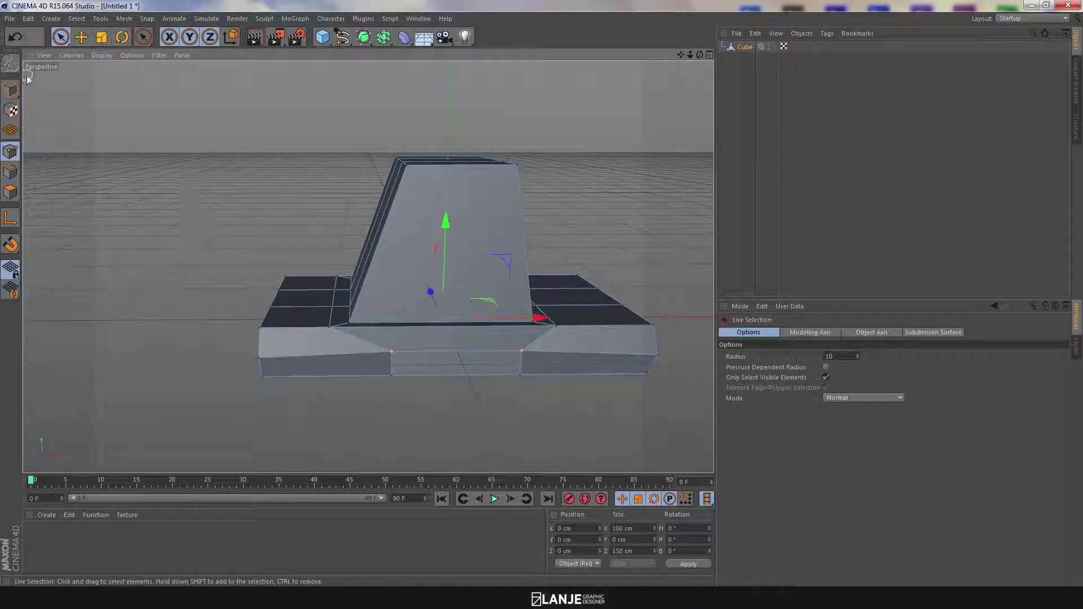
Select all points of the slab's negative X end face and set their X position to -190 cm
key(e)
alt+drag(145, 153, 305, 190)
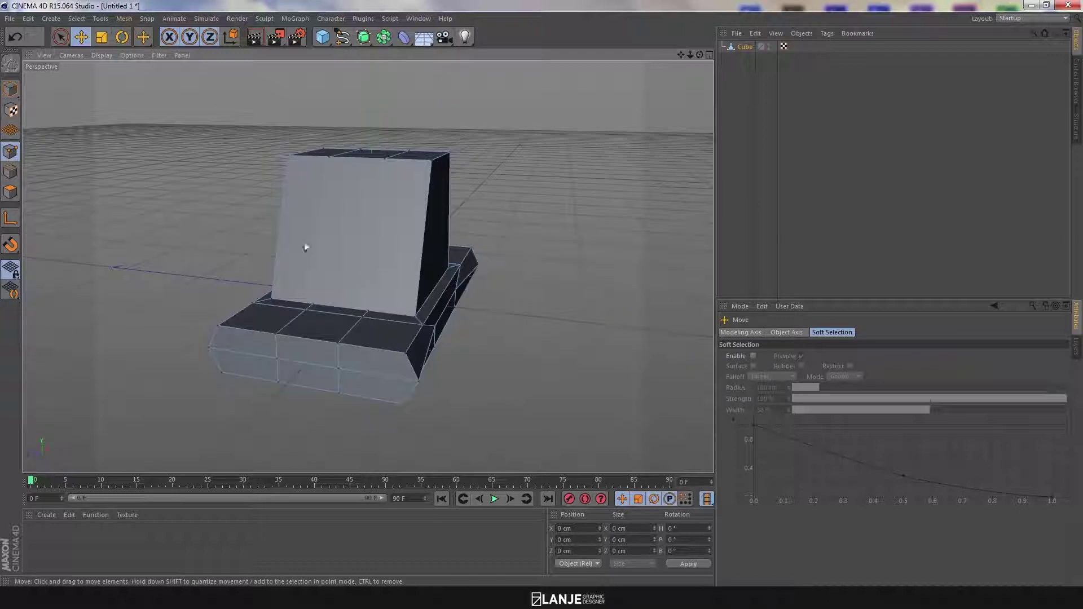
key(space)
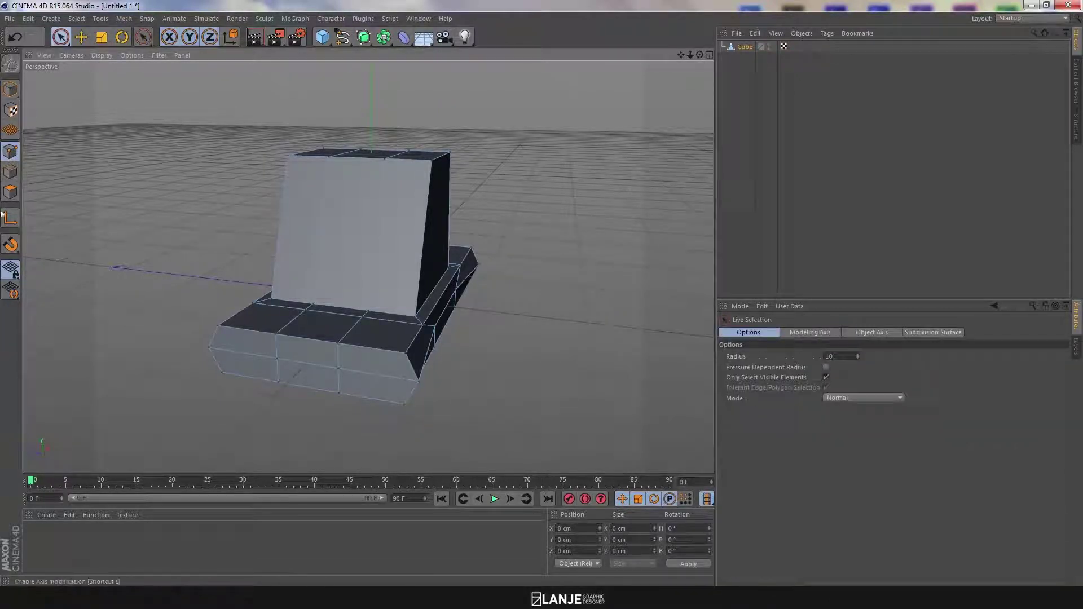
click(218, 327)
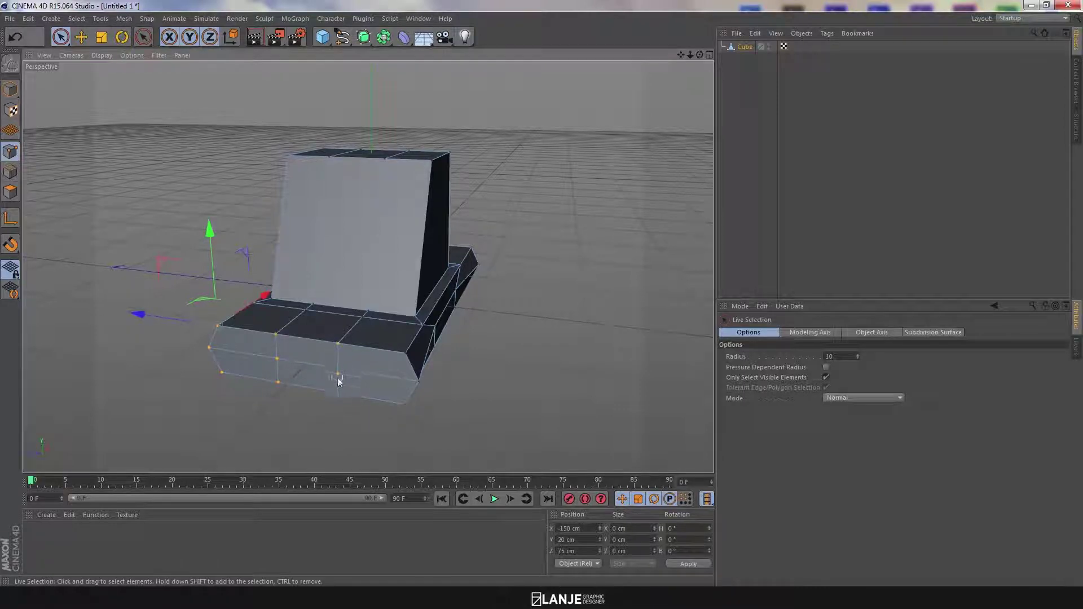
drag(410, 370, 402, 351)
alt+drag(486, 345, 296, 328)
drag(371, 320, 322, 322)
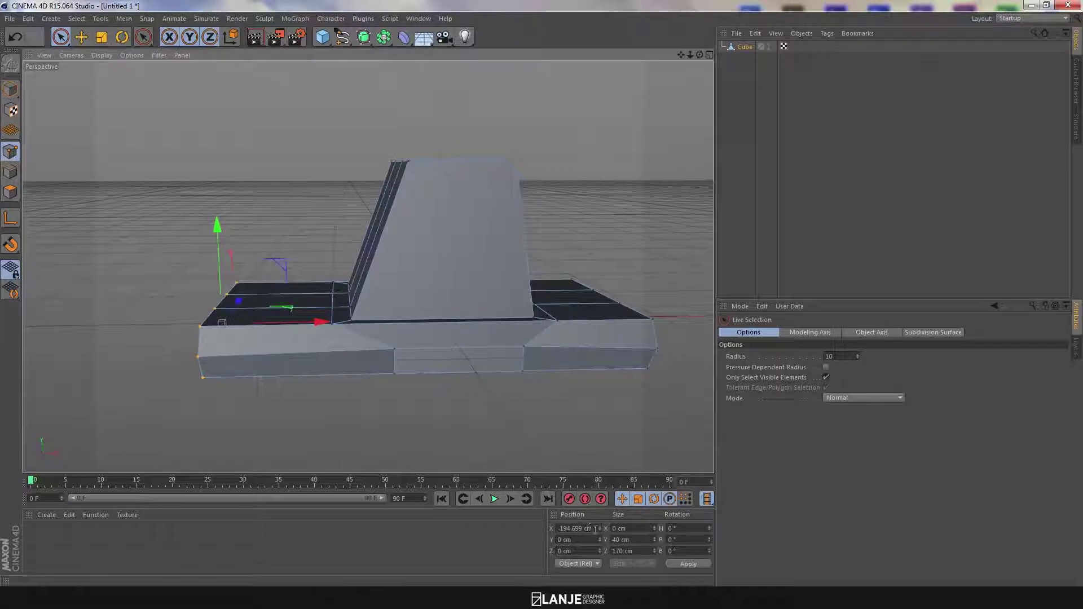
drag(594, 529, 576, 530)
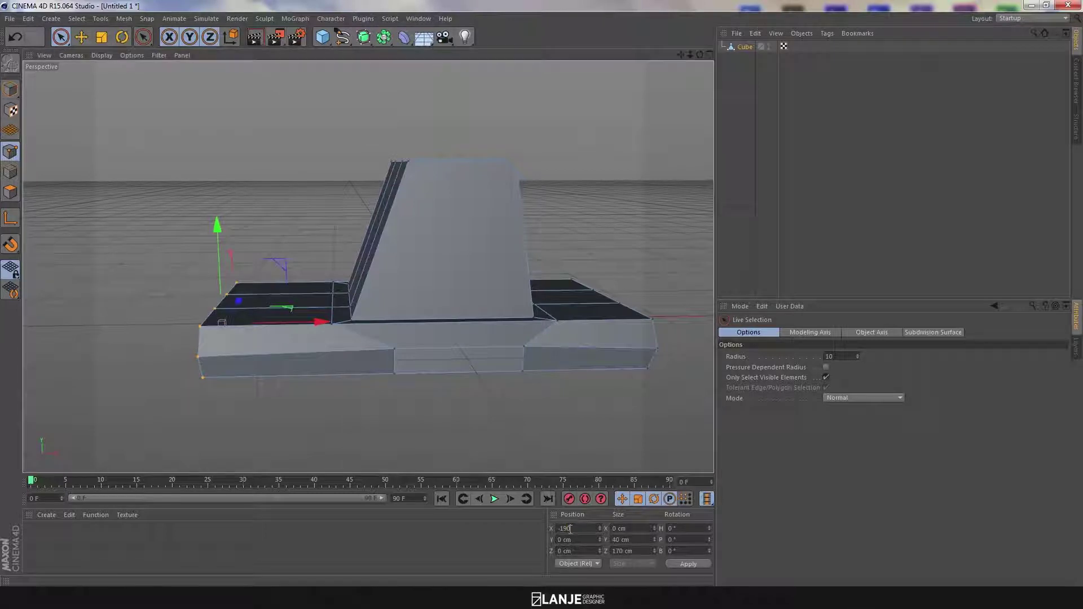
text(-190)
key(Return)
Select all points of the slab's positive X end face and set their X position to 110 cm
alt+drag(520, 322, 476, 312)
click(511, 315)
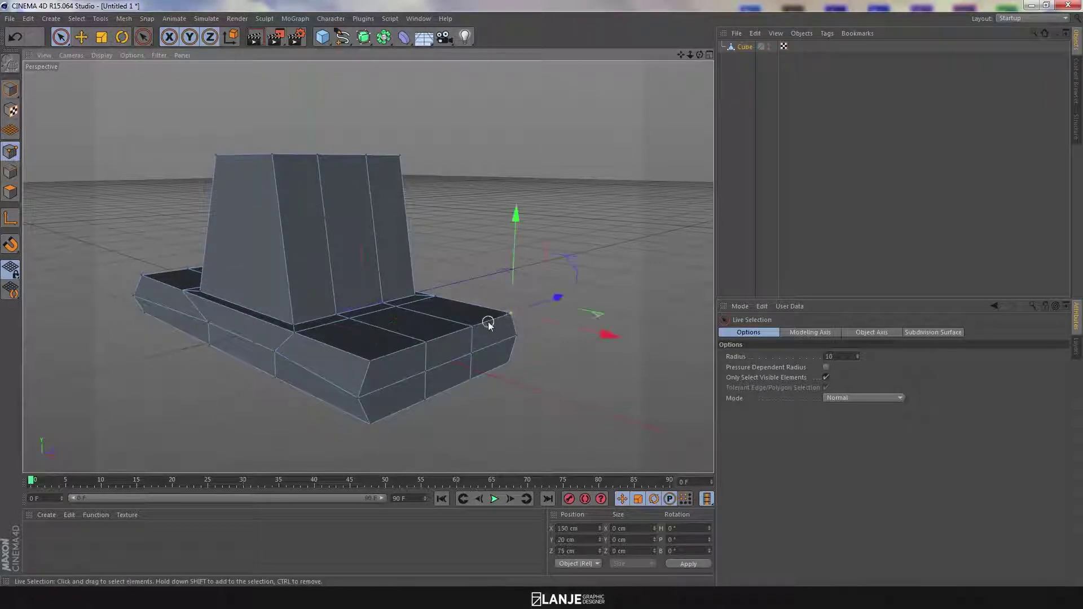
mouse_move(373, 365)
shift+mouse_down()
mouse_move(362, 392)
mouse_move(374, 418)
shift+mouse_up()
shift+drag(508, 358, 515, 338)
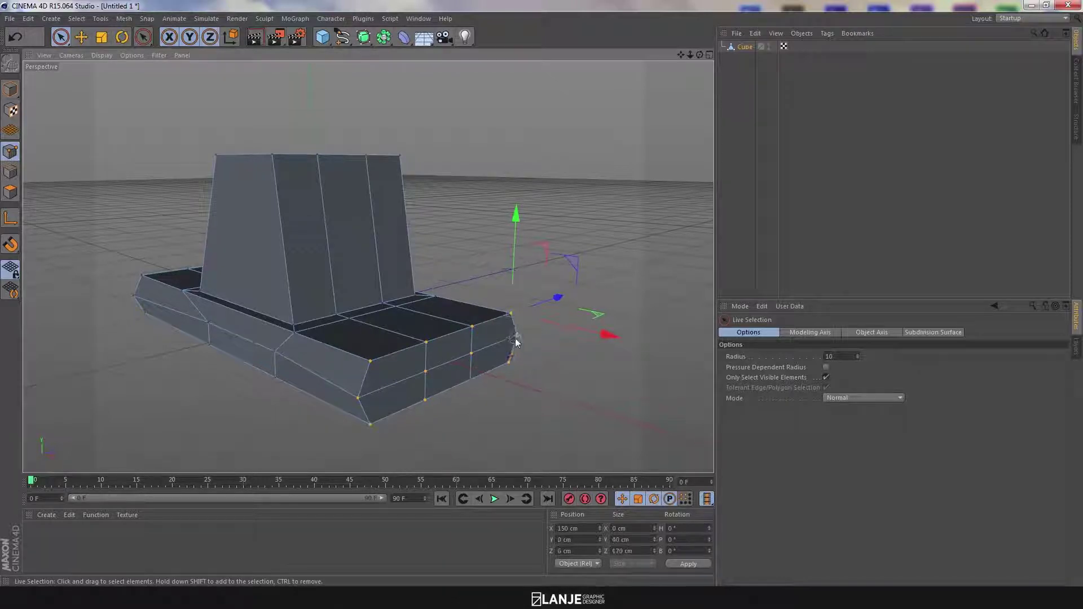
alt+drag(383, 414, 499, 416)
drag(498, 362, 450, 341)
key(ctrl+z)
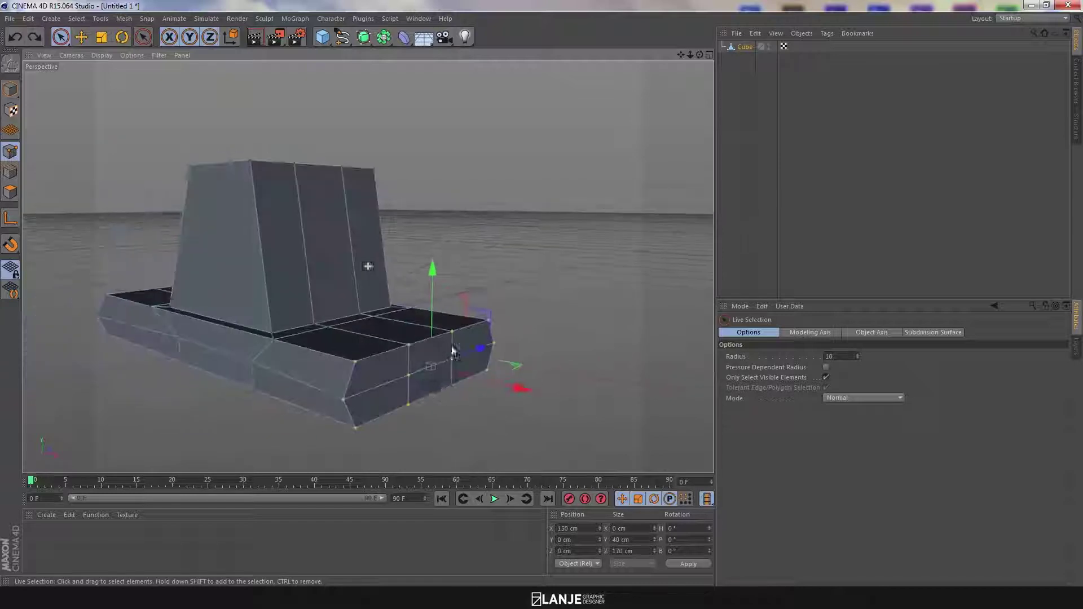
alt+drag(385, 402, 425, 359)
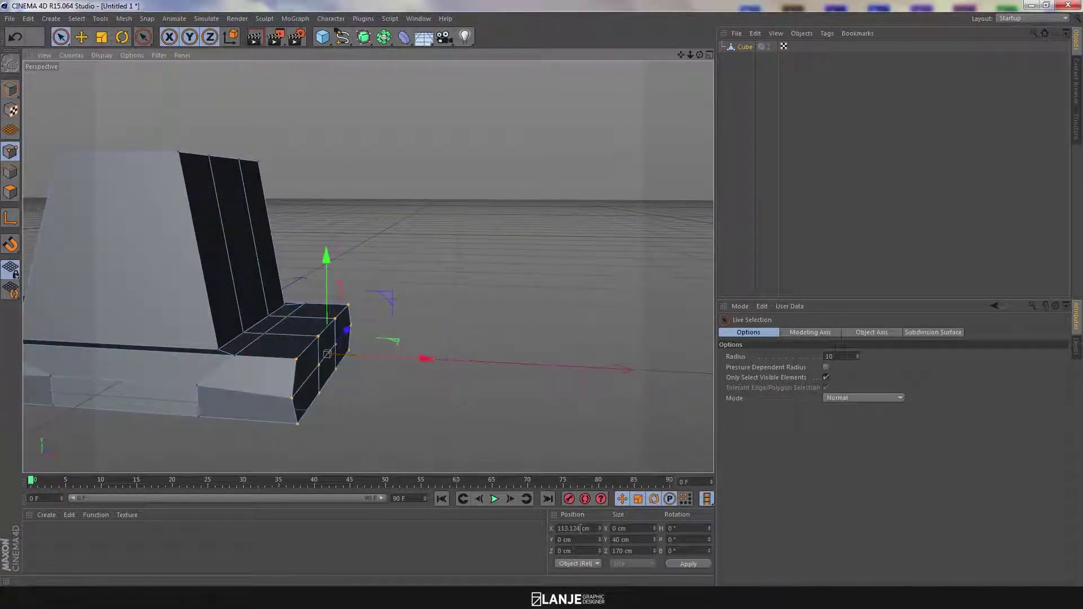
drag(588, 528, 568, 528)
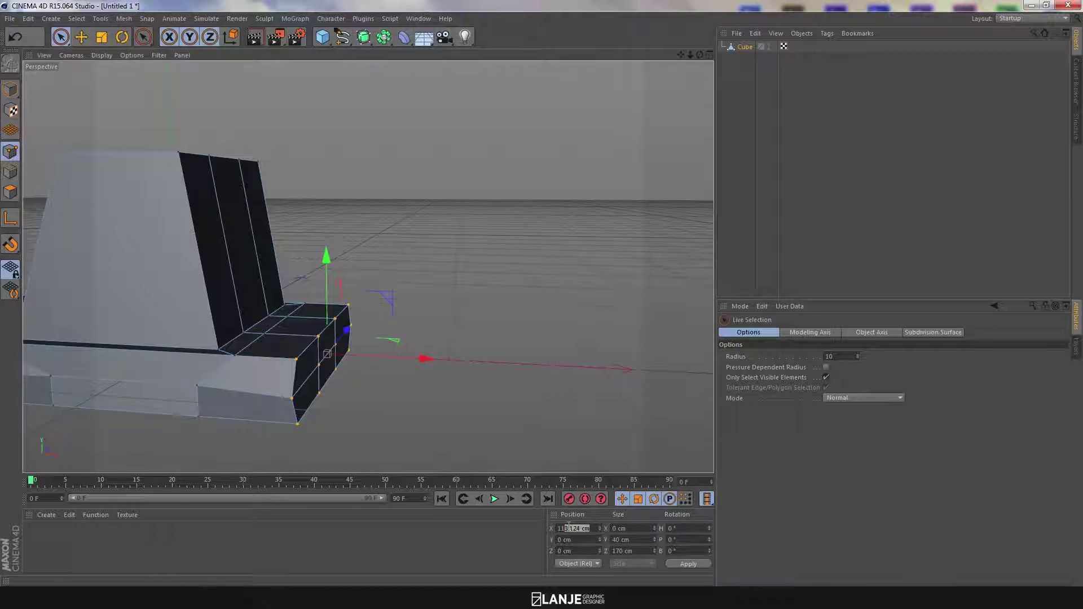
key(Return)
Switch to Model mode and deselect the object to examine the overall shape from several angles
alt+drag(433, 389, 485, 379)
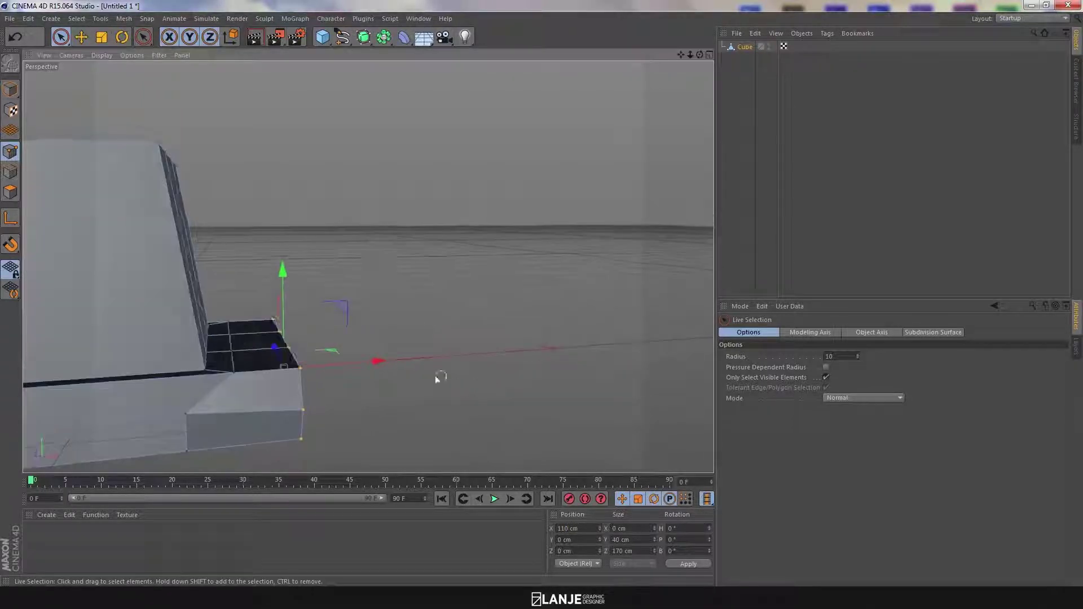
alt+middle_drag(453, 378, 492, 332)
alt+drag(493, 331, 408, 347)
alt+drag(335, 353, 459, 260)
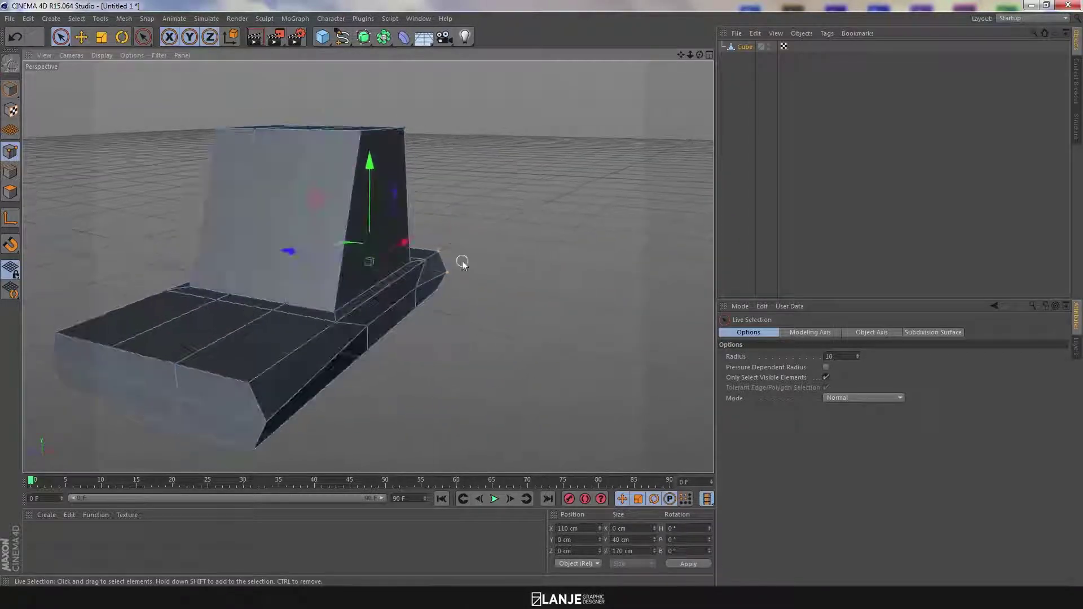
click(8, 90)
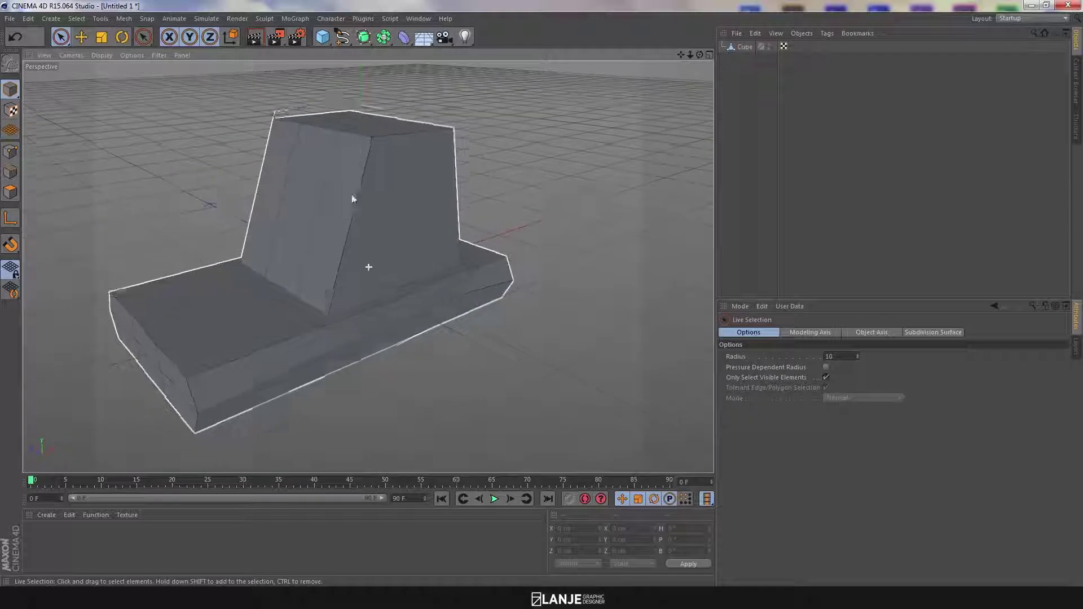
alt+drag(358, 193, 373, 231)
click(232, 218)
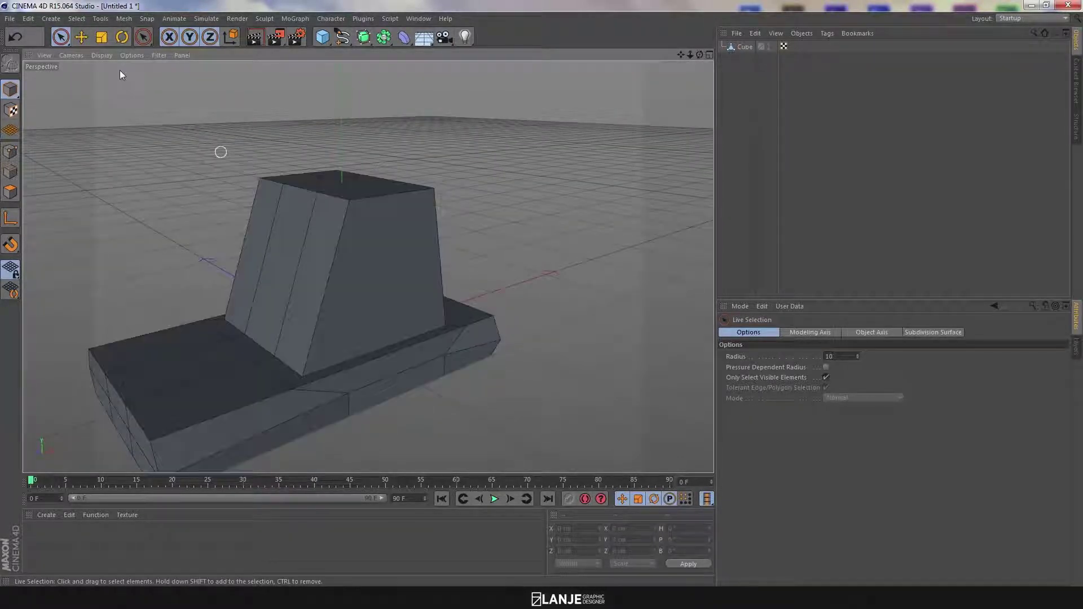
Select the Cube in Polygon mode and use Loop Selection to select all side polygons around the tower
click(11, 199)
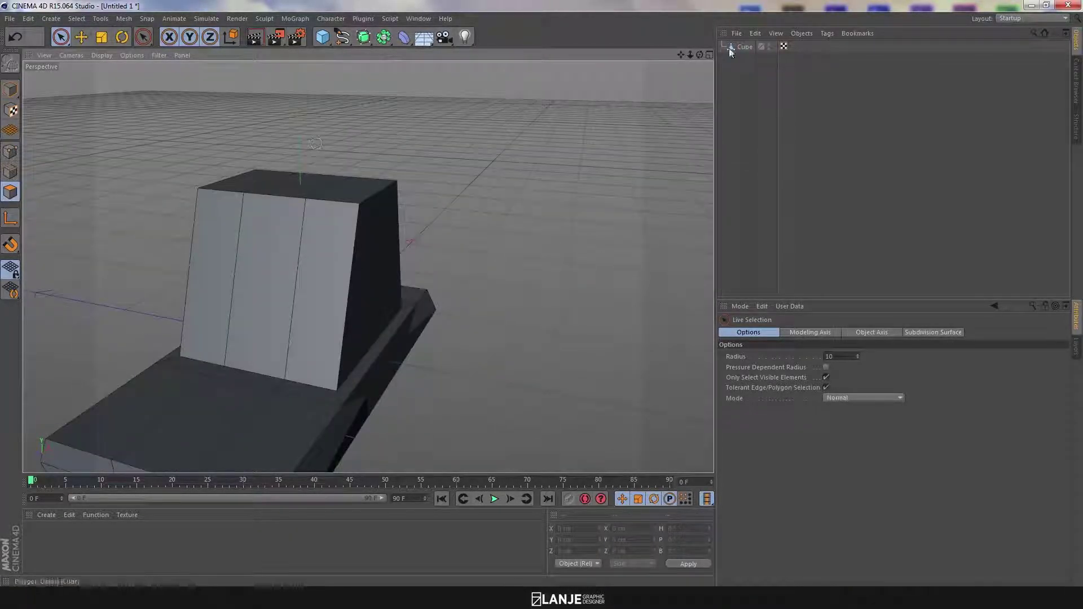
click(729, 49)
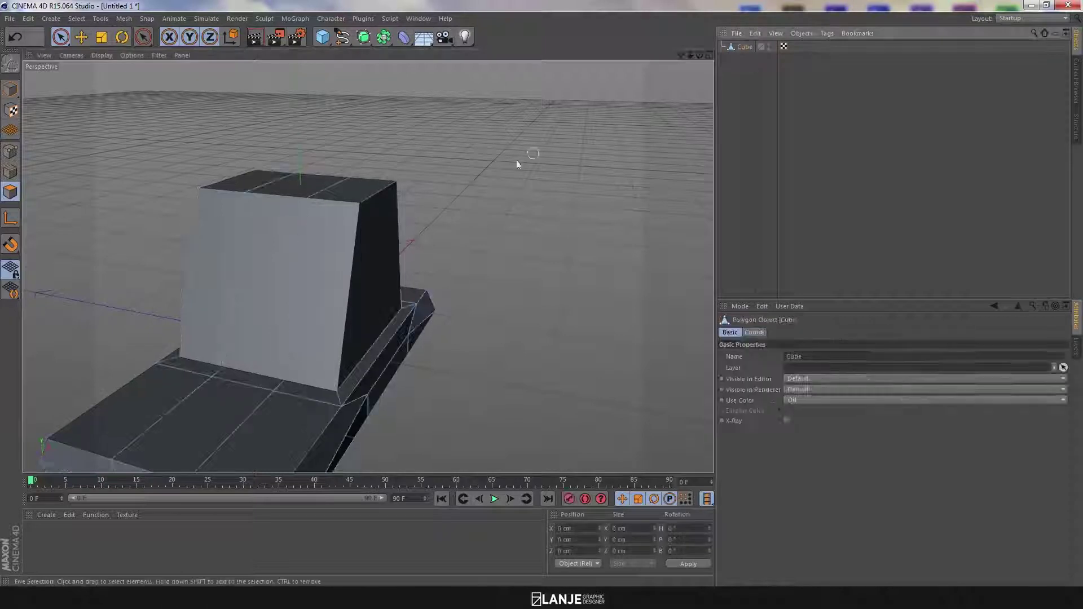
click(223, 239)
shift+click(267, 254)
shift+click(326, 238)
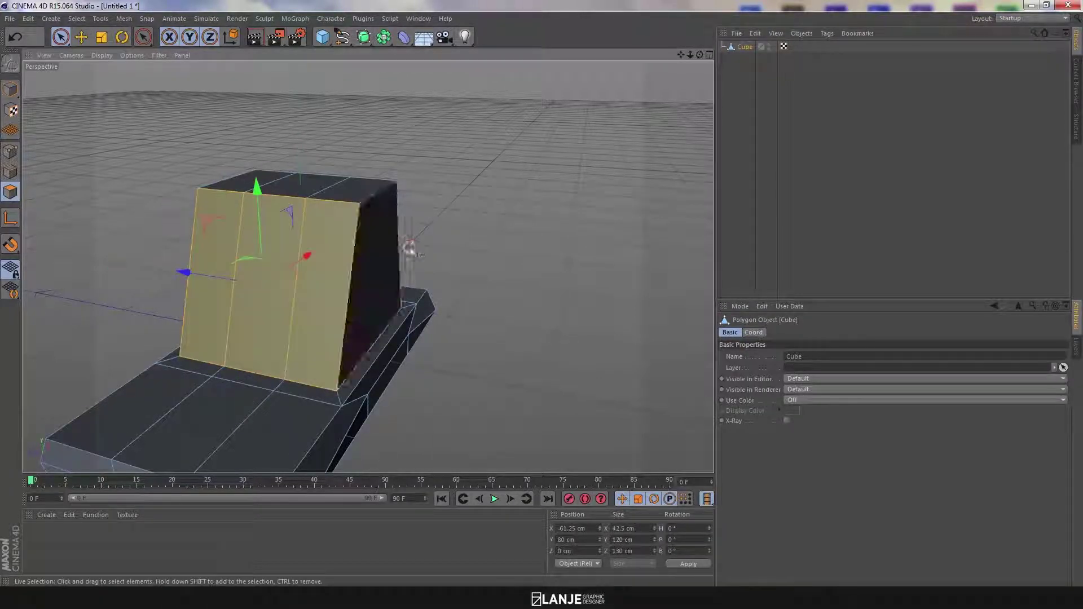
click(74, 19)
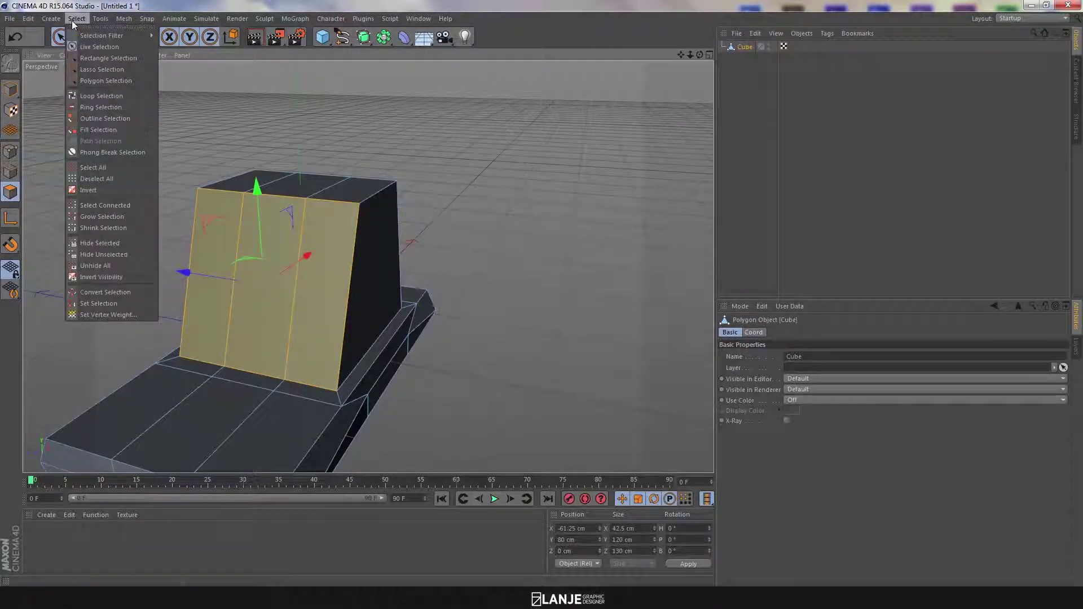
click(102, 96)
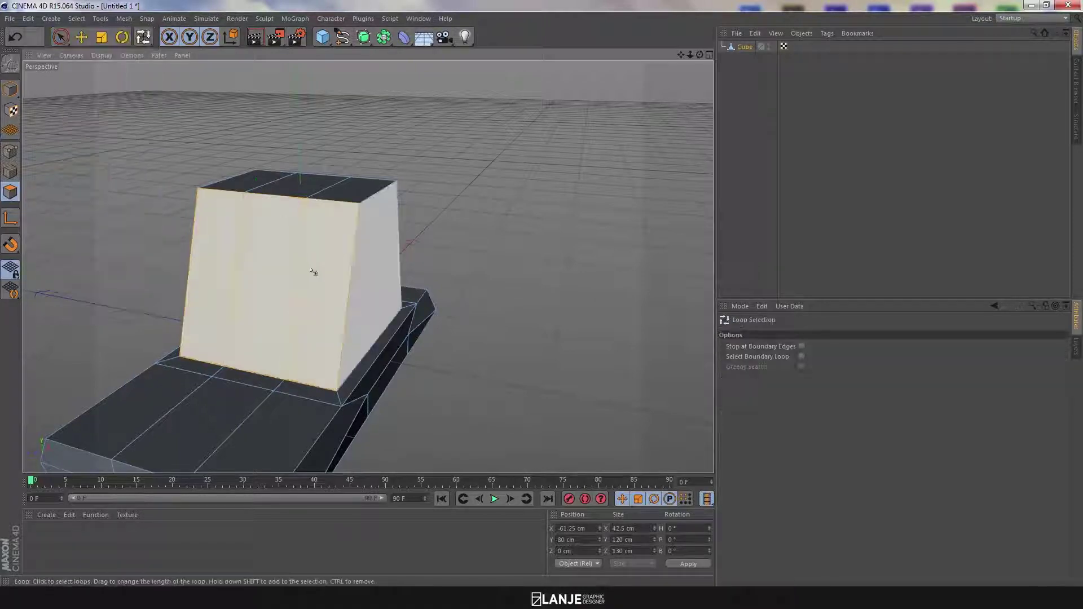
click(324, 272)
Try Loop Selection on the lengthwise strips and the slab, ending with the loop around the tower's sides selected again
alt+drag(526, 201, 349, 262)
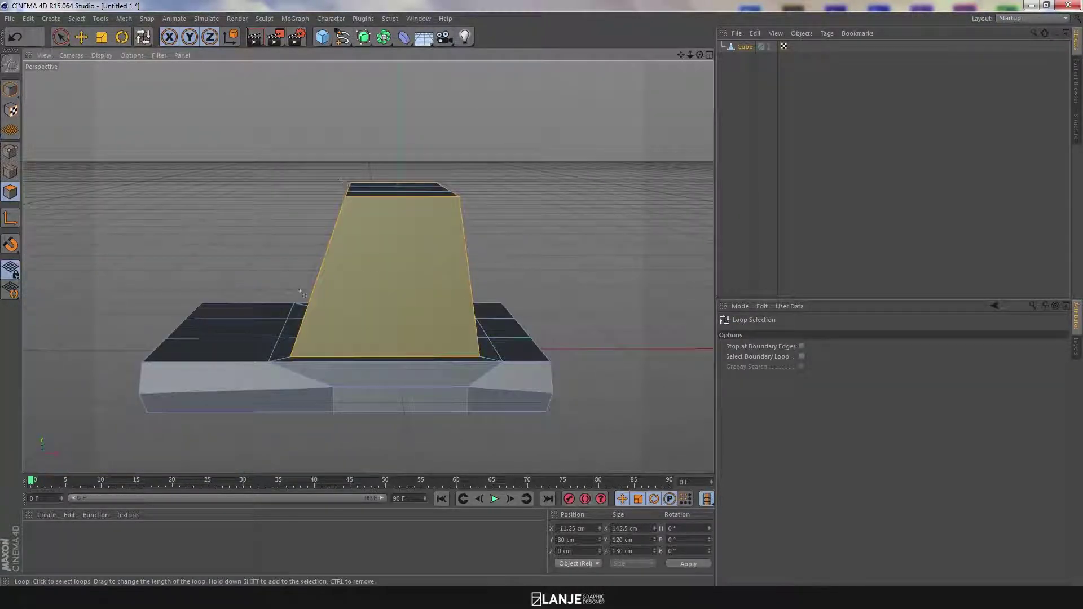
click(231, 324)
alt+drag(232, 324, 97, 430)
click(102, 431)
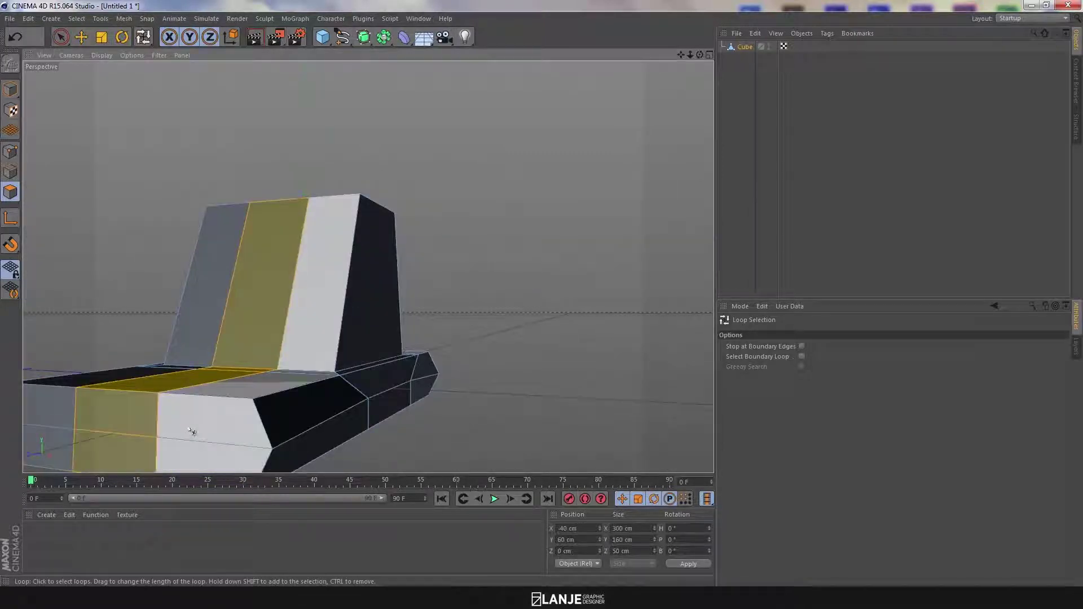
click(225, 421)
click(319, 288)
Inset the tower's side polygons with Extrude Inner at an offset of 6 cm
alt+drag(319, 288, 389, 282)
right_click(502, 234)
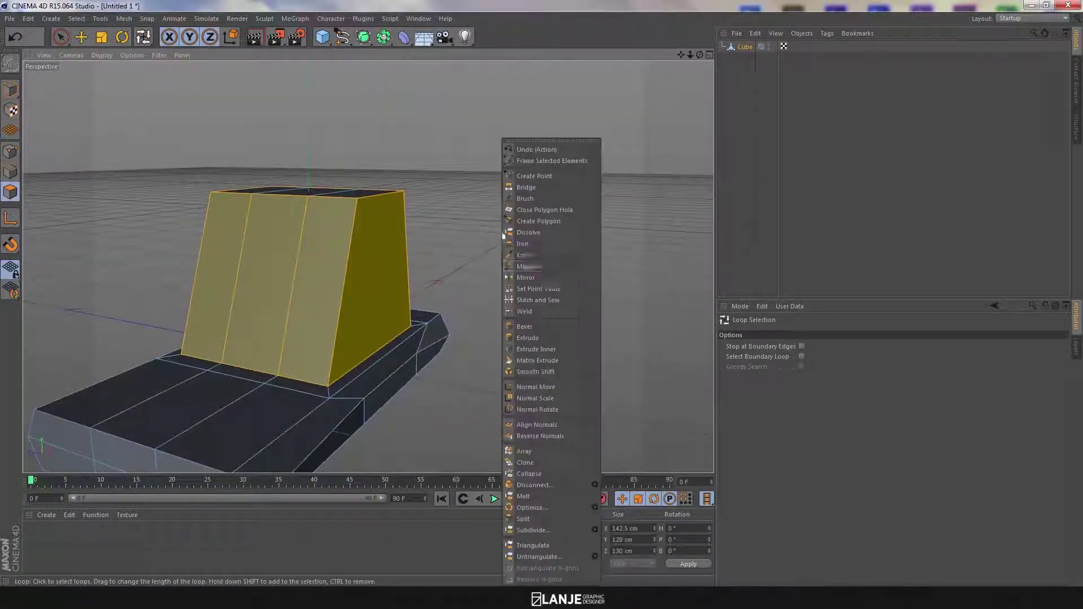
click(536, 349)
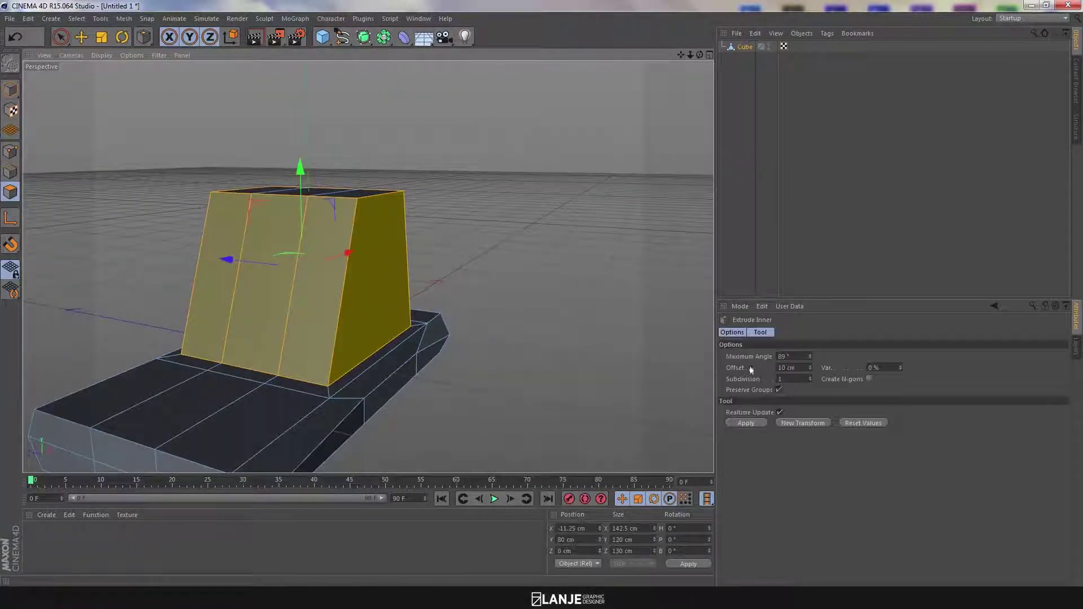
click(797, 365)
text(6)
key(Return)
Recess the inset tower polygons with Extrude at an offset of -5 cm
alt+drag(525, 271, 508, 244)
right_click(484, 252)
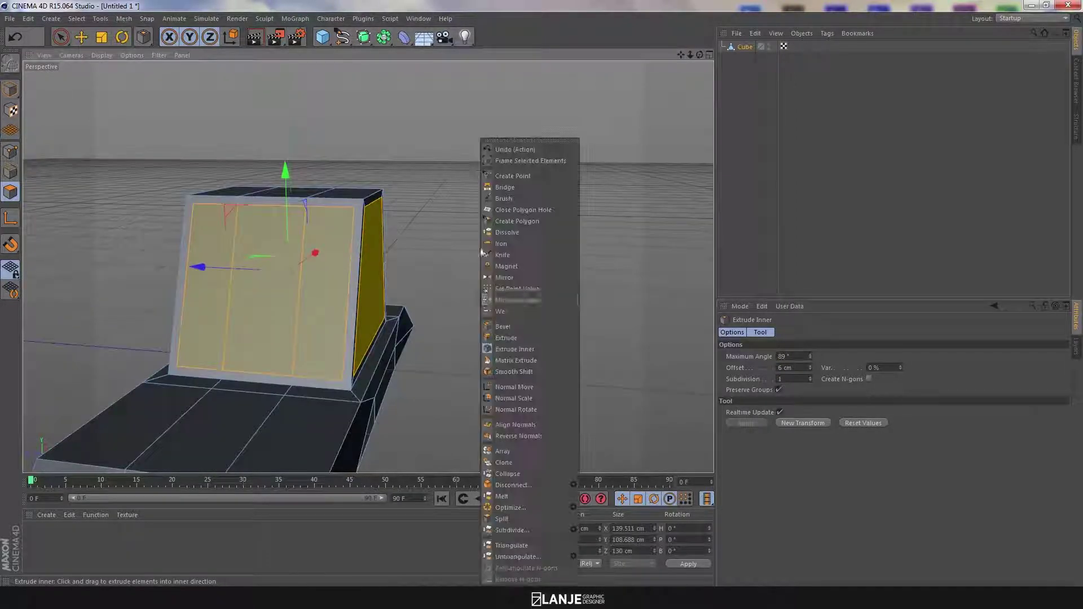
click(519, 337)
click(789, 367)
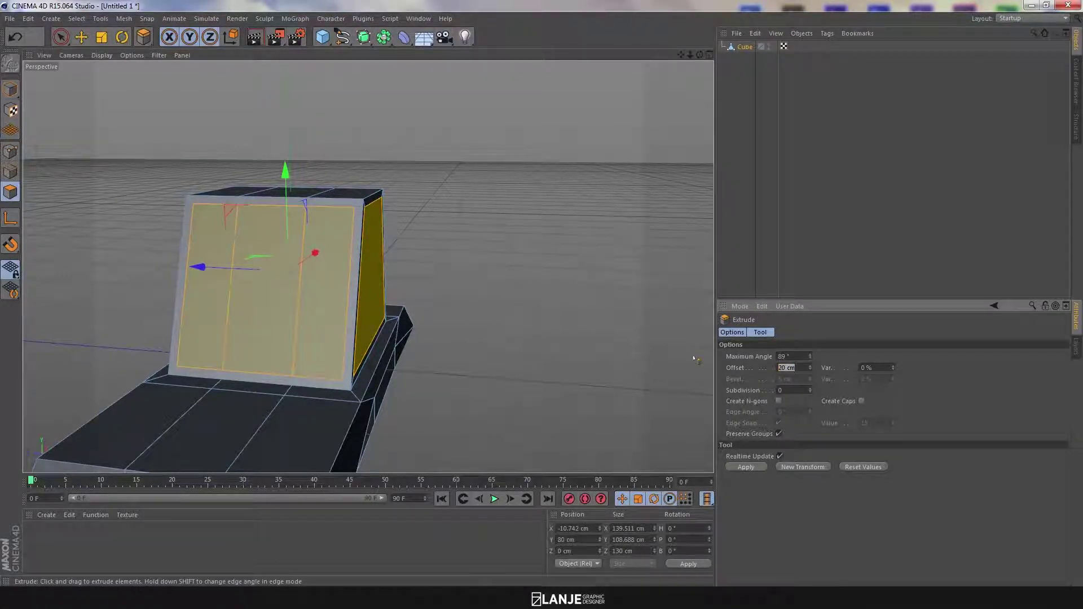
text(-5)
key(Return)
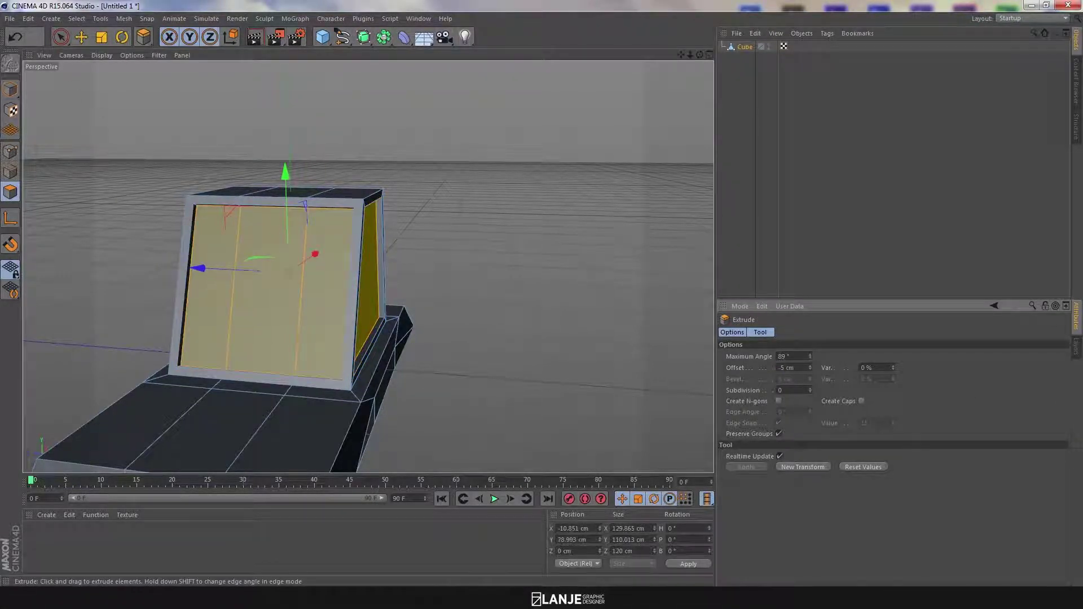
Store the recessed tower polygons as a polygon selection tag and name it pencere
click(81, 37)
alt+drag(412, 181, 365, 288)
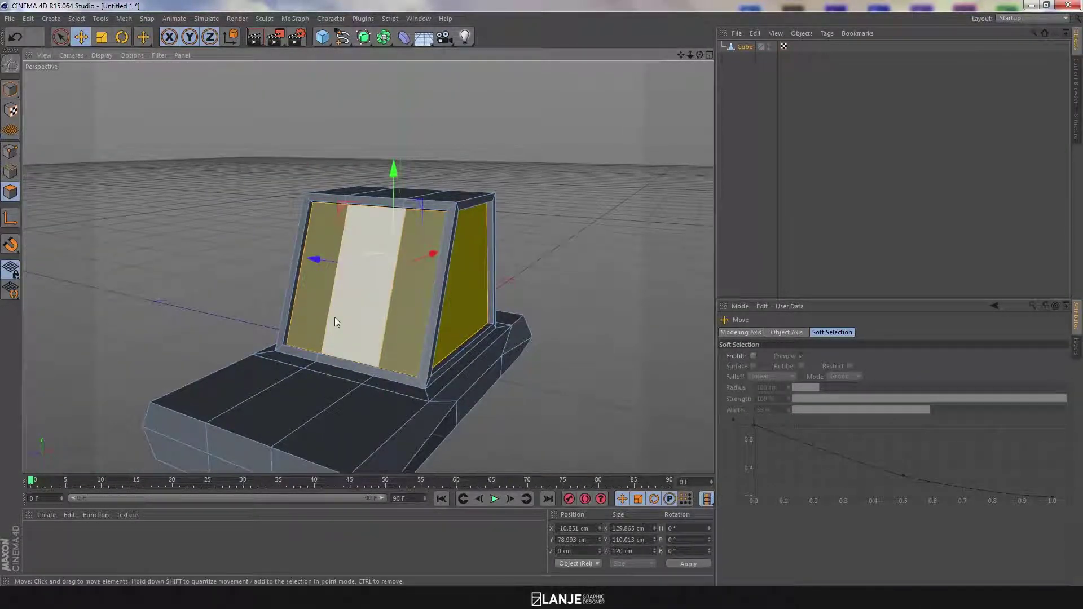
shift+click(334, 318)
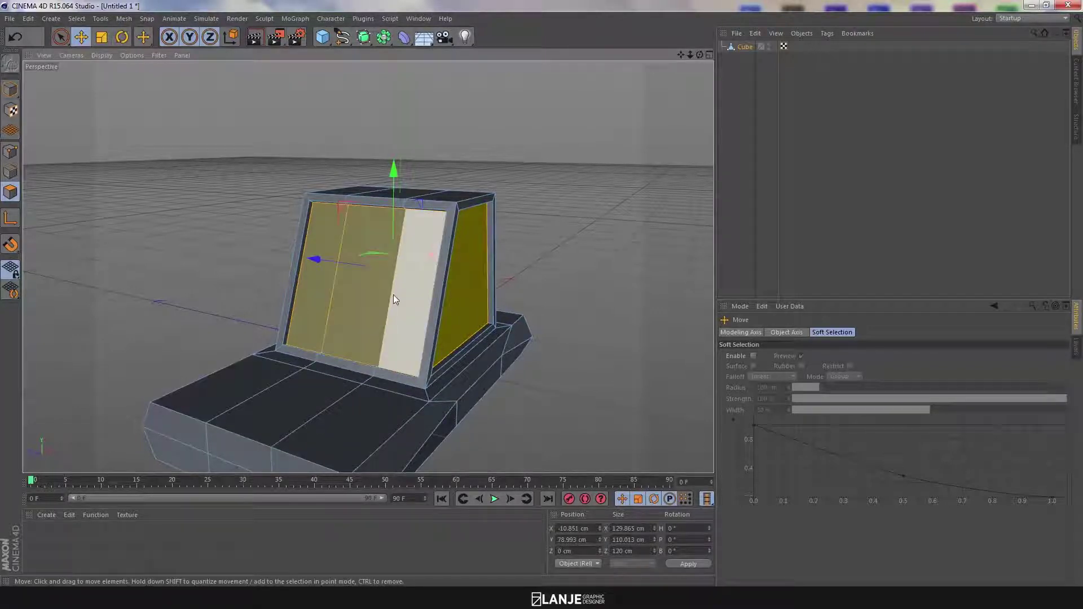
click(77, 18)
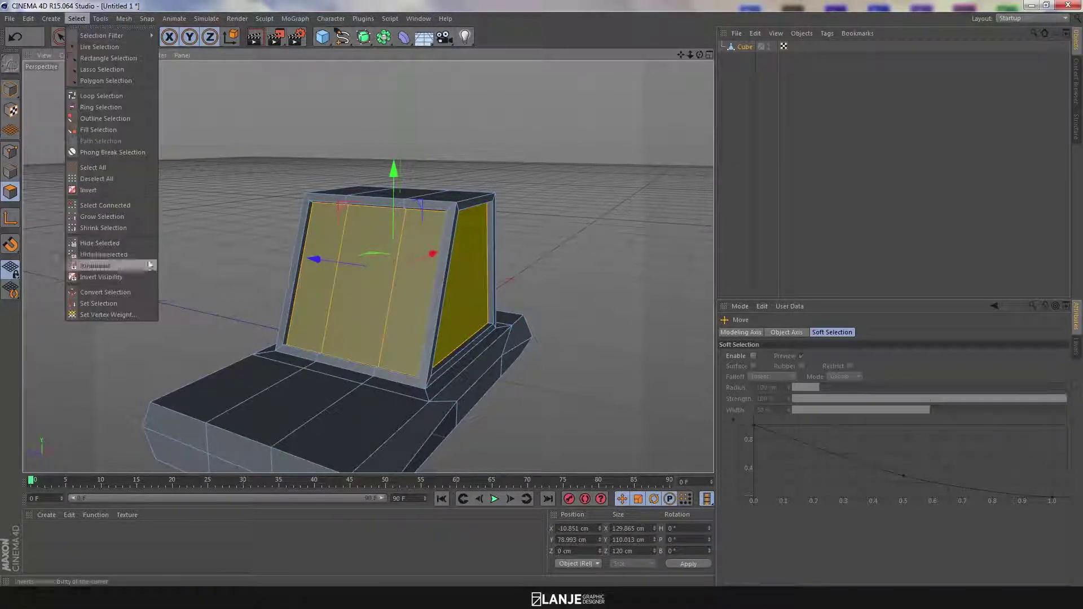
click(107, 308)
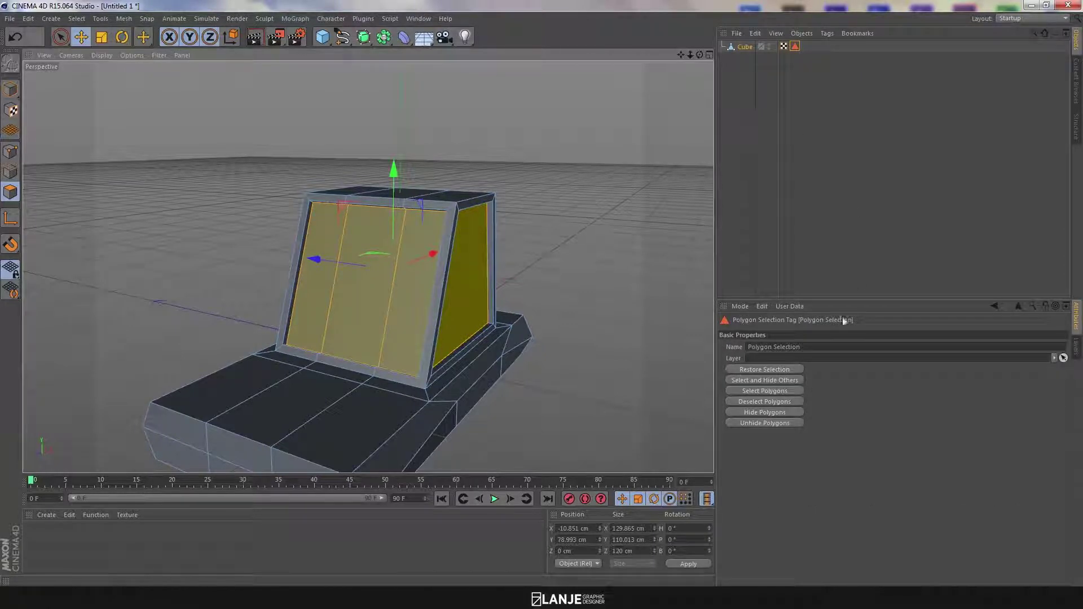
text(pencere)
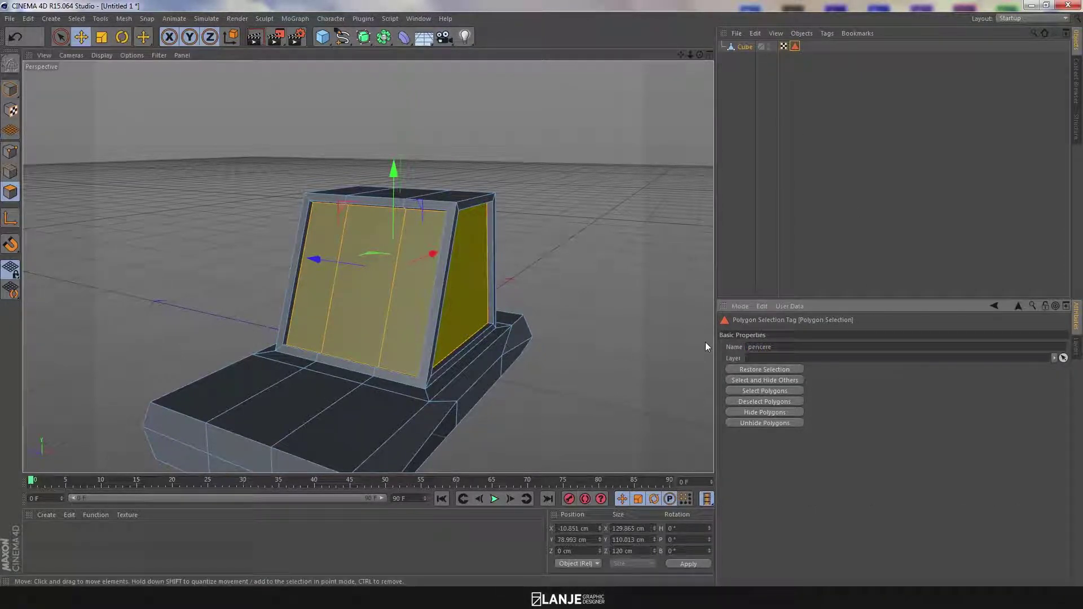
key(Return)
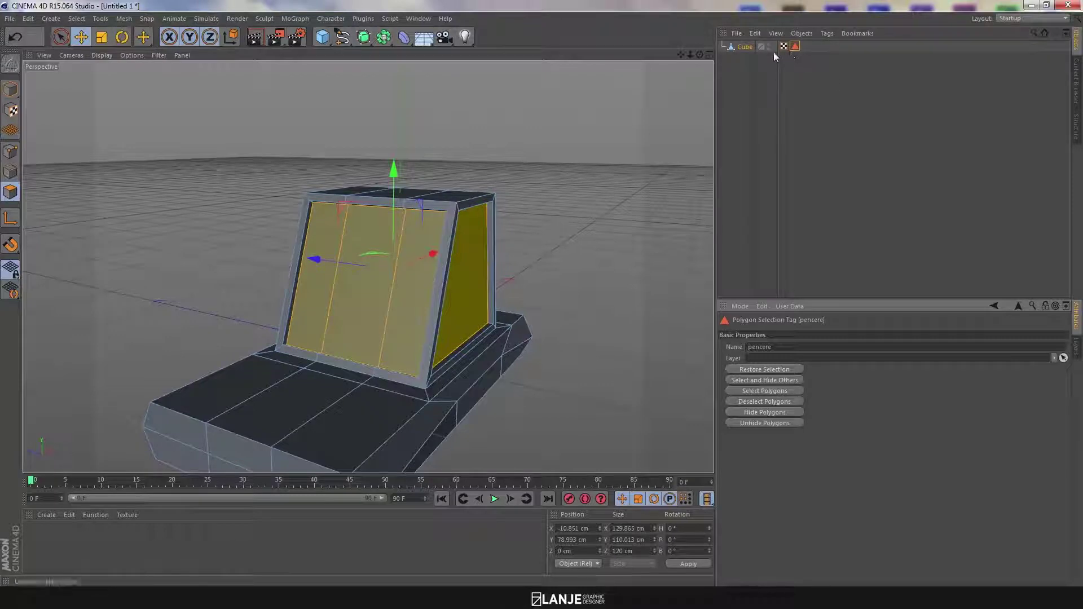
Switch to Model mode and deselect the object to examine the recessed windows and the slab's end face
click(800, 58)
click(745, 49)
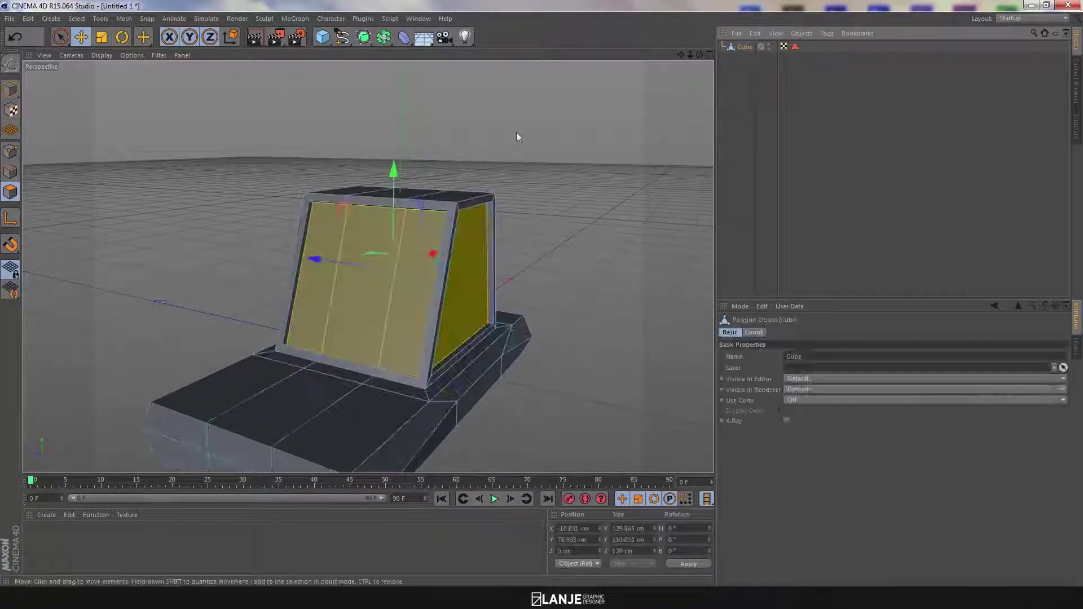
click(10, 91)
click(161, 277)
mouse_move(171, 299)
alt+mouse_down()
mouse_move(221, 256)
mouse_move(92, 302)
mouse_move(387, 273)
mouse_move(289, 259)
mouse_move(458, 300)
mouse_move(341, 274)
mouse_move(287, 275)
alt+mouse_up()
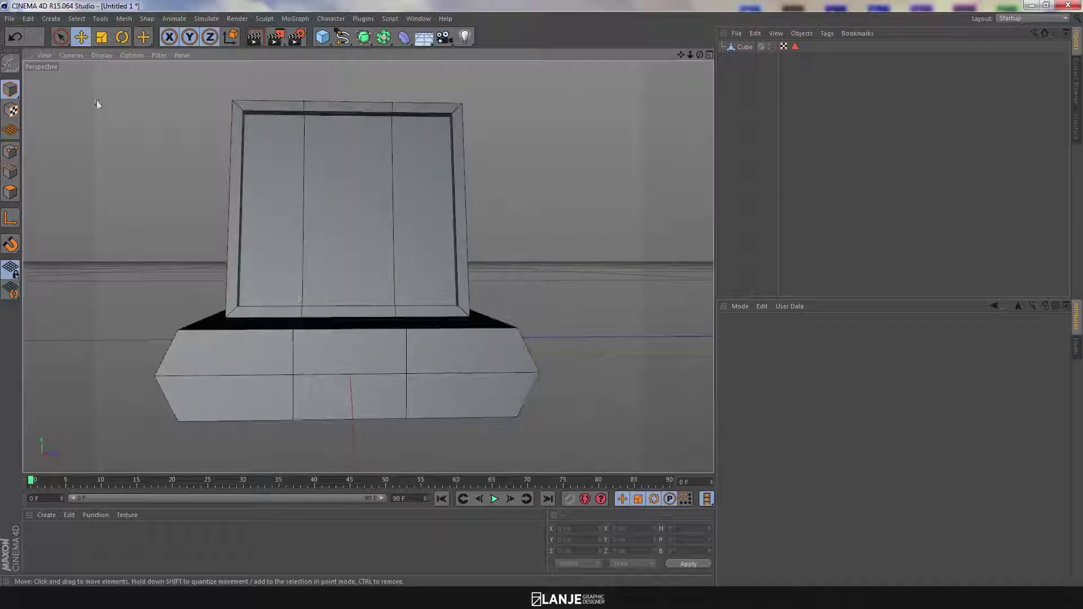
Select the Cube in Polygon mode and pick the upper and lower polygons at the negative Z side of the slab's positive X end
click(742, 50)
alt+middle_drag(393, 244, 474, 228)
click(12, 192)
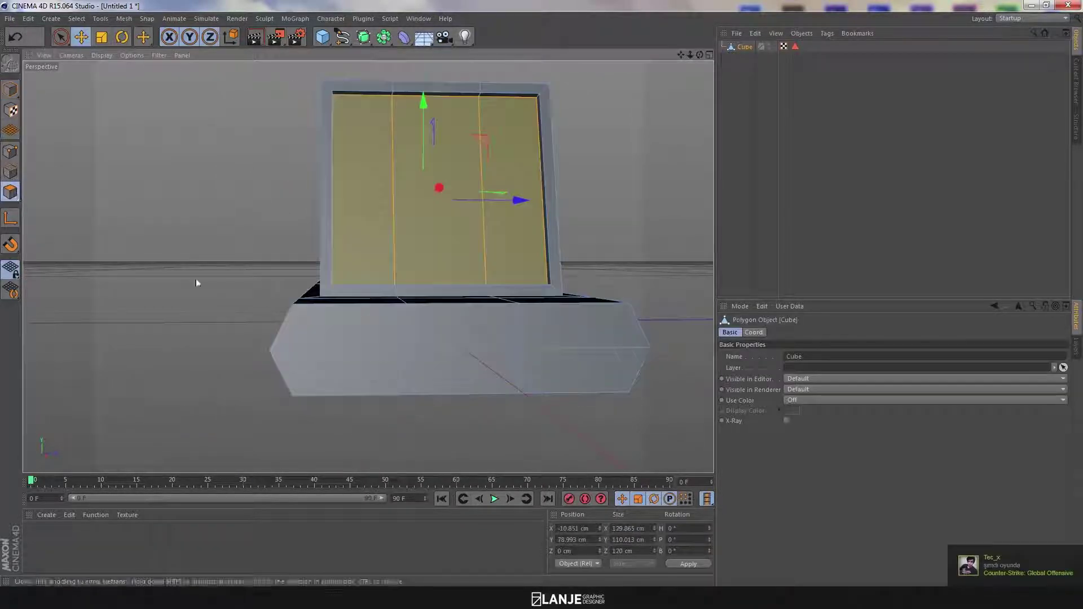
click(333, 332)
shift+click(350, 373)
alt+drag(350, 373, 292, 410)
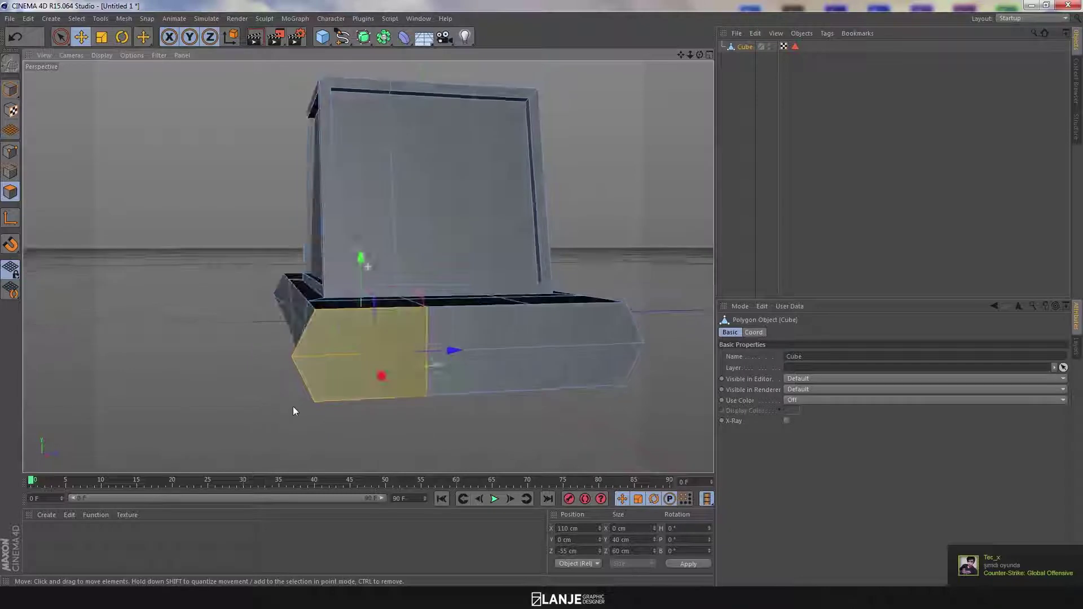
Inset the two selected end-face polygons with Extrude Inner at an offset of 5 cm
right_click(243, 361)
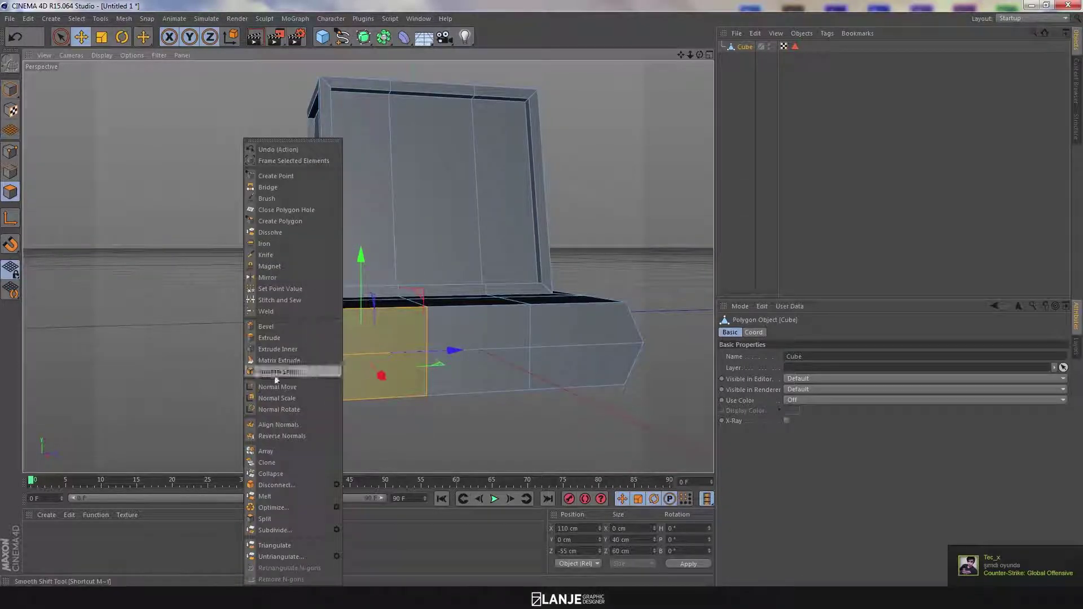
click(287, 349)
drag(800, 370, 768, 372)
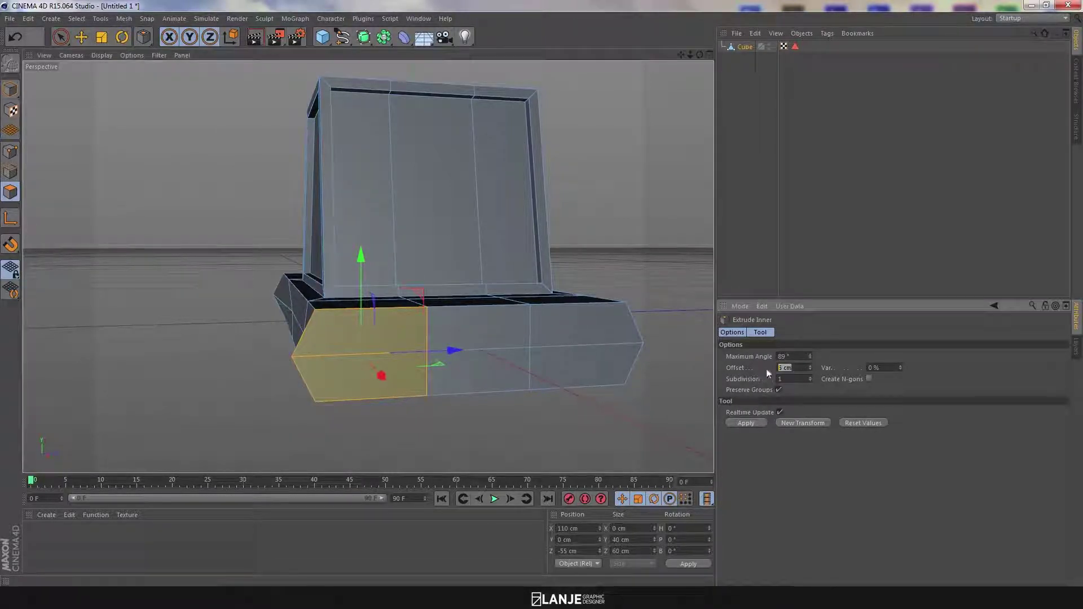
key(Return)
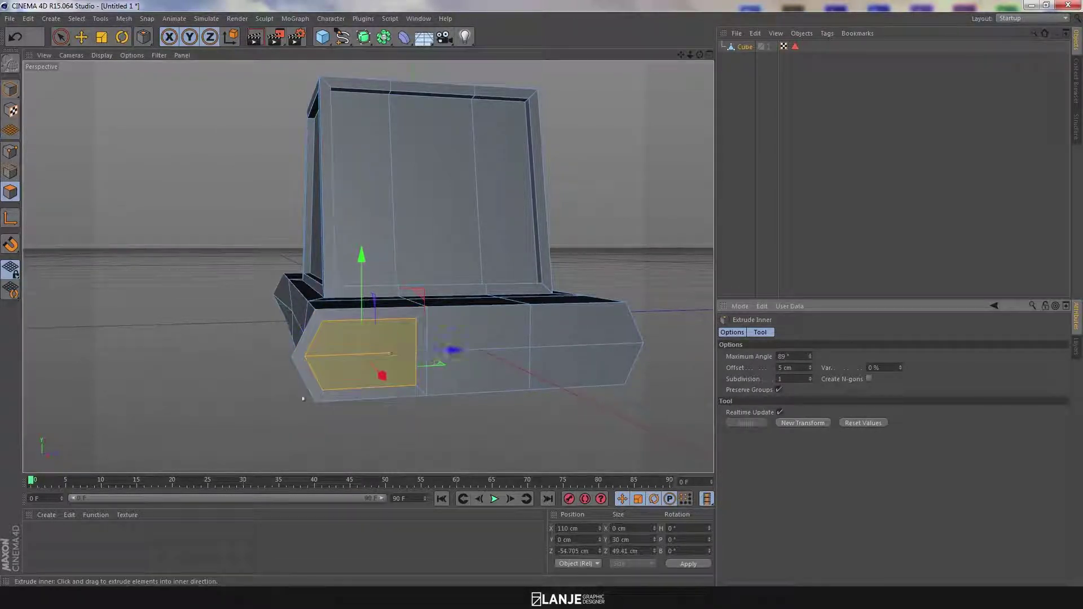
Extrude the inset end-face polygons inward at an offset of -3 cm
right_click(285, 350)
click(282, 340)
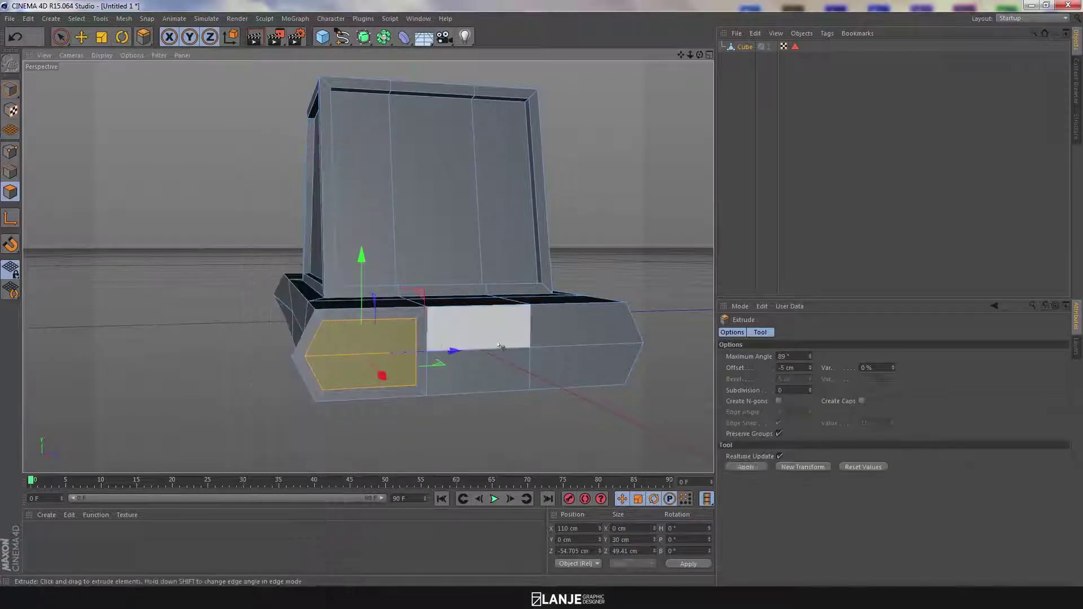
click(795, 367)
text(-3)
key(Return)
mouse_move(433, 388)
alt+mouse_down()
mouse_move(474, 402)
mouse_move(432, 390)
alt+mouse_up()
Inset the recessed end-face polygons with Extrude Inner at an offset of 2 cm
right_click(222, 369)
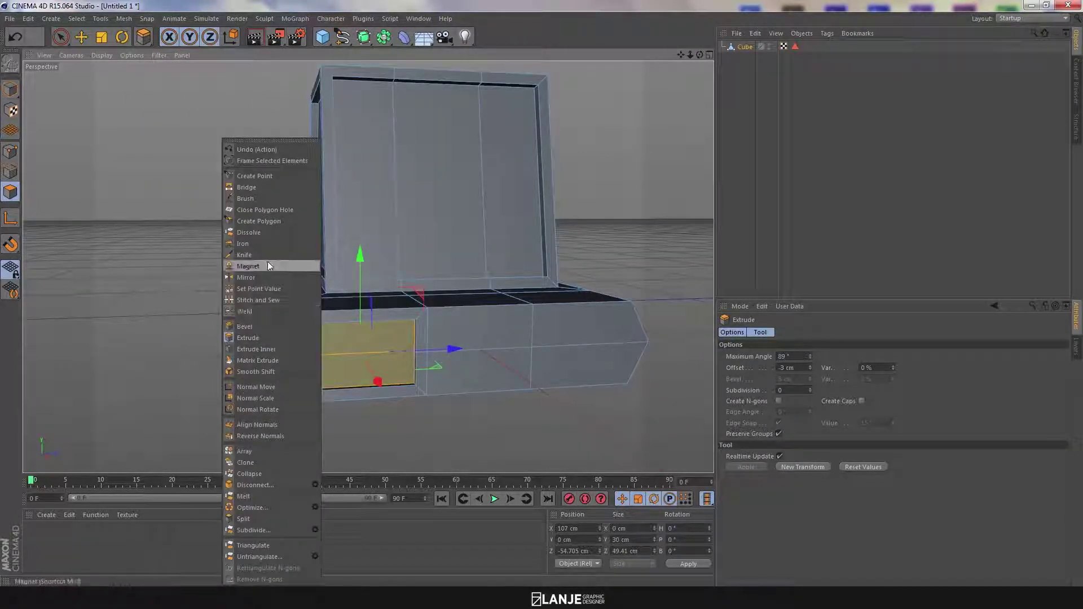
click(266, 350)
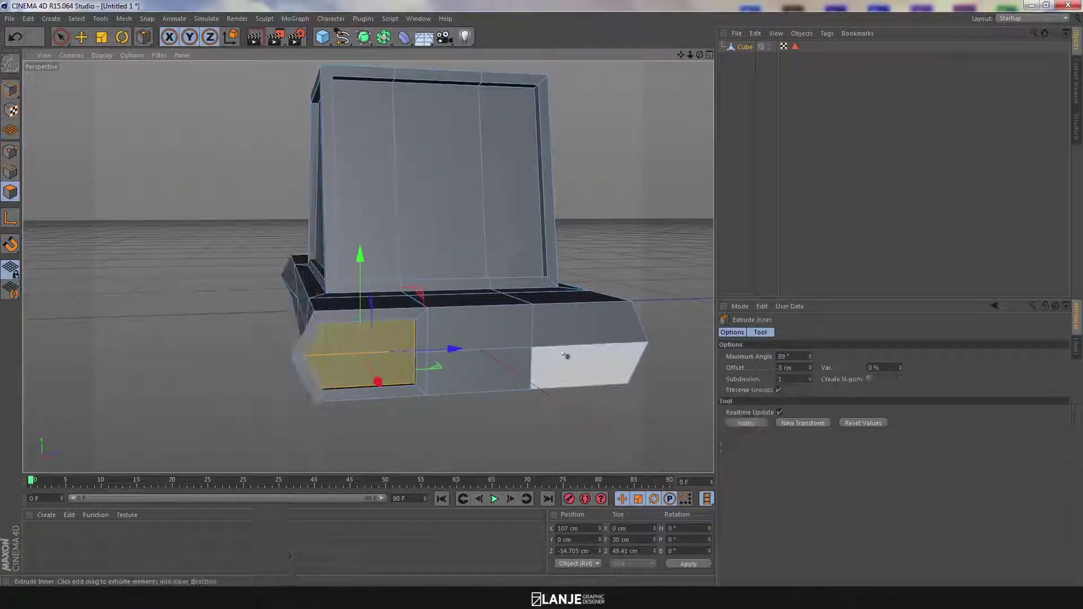
click(794, 368)
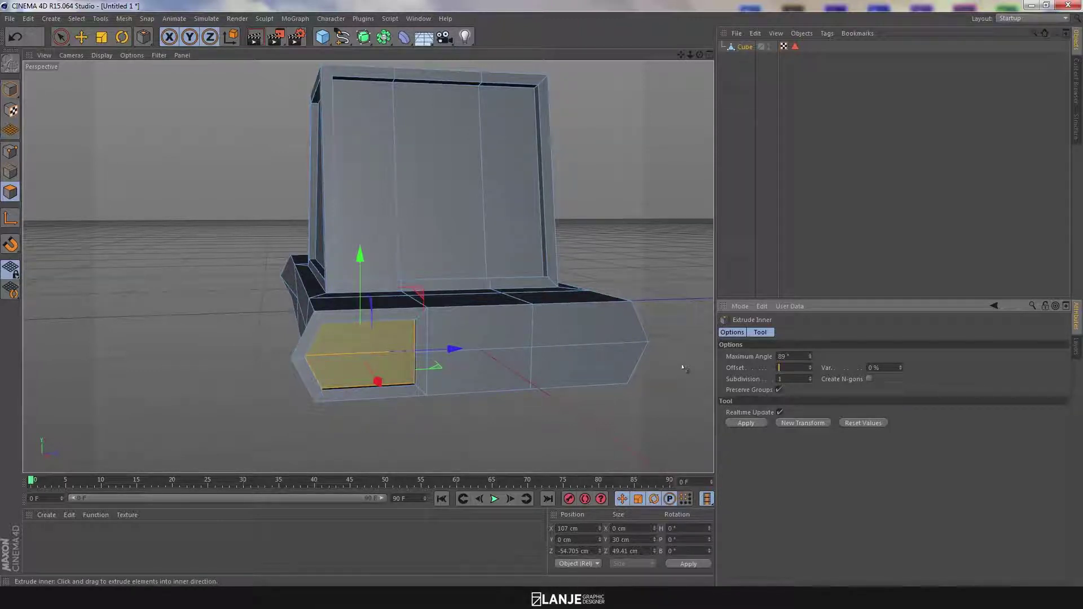
text(2)
key(Return)
mouse_move(295, 402)
alt+mouse_down()
mouse_move(322, 399)
mouse_move(304, 408)
alt+mouse_up()
Extrude the inner polygons of the recess back outward at an offset of 3 cm and deselect them
right_click(285, 340)
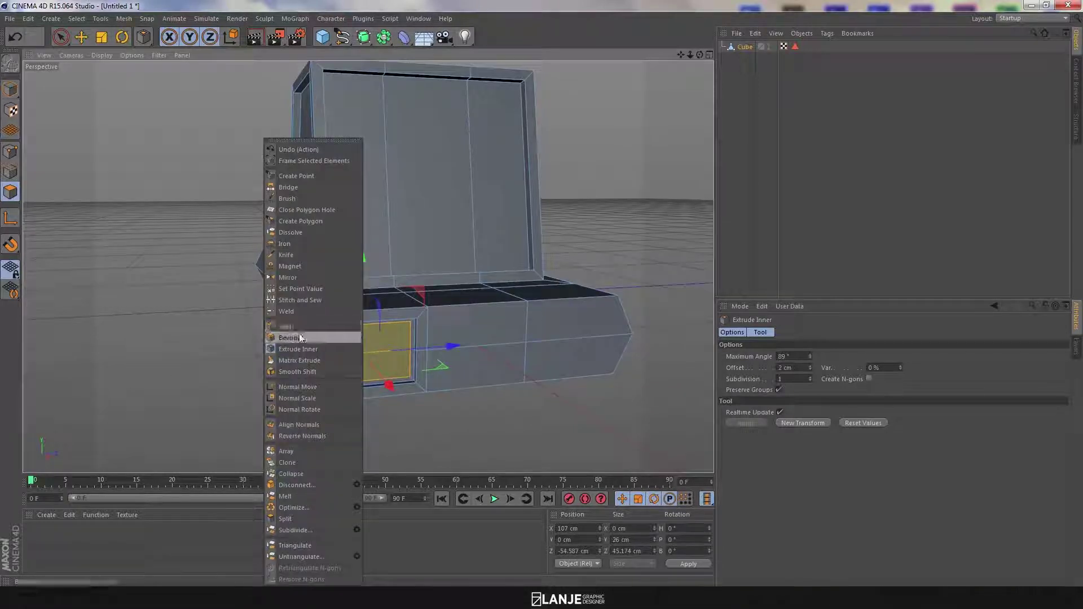
click(290, 335)
click(779, 367)
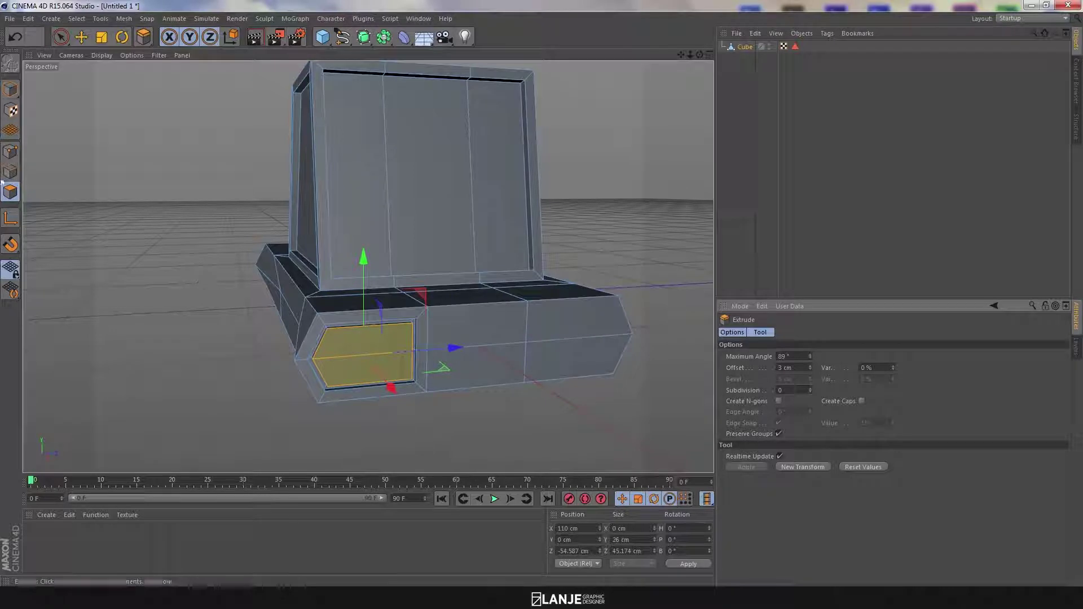
click(103, 80)
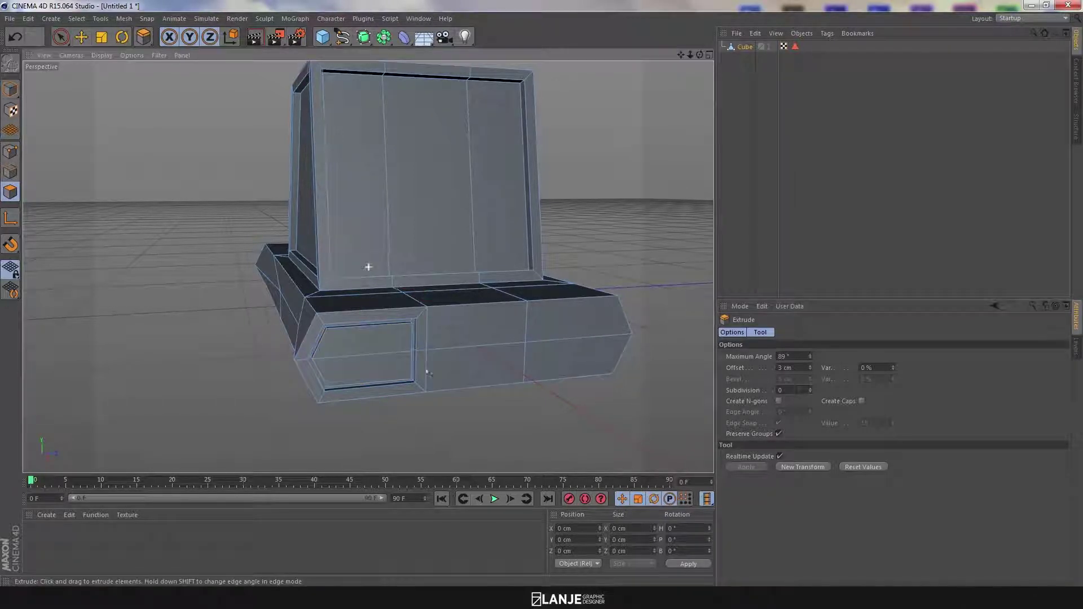
Select the upper and lower polygons at the positive Z side of the same end and inset them with Extrude Inner at 5 cm
alt+drag(445, 375, 319, 363)
alt+drag(474, 337, 419, 339)
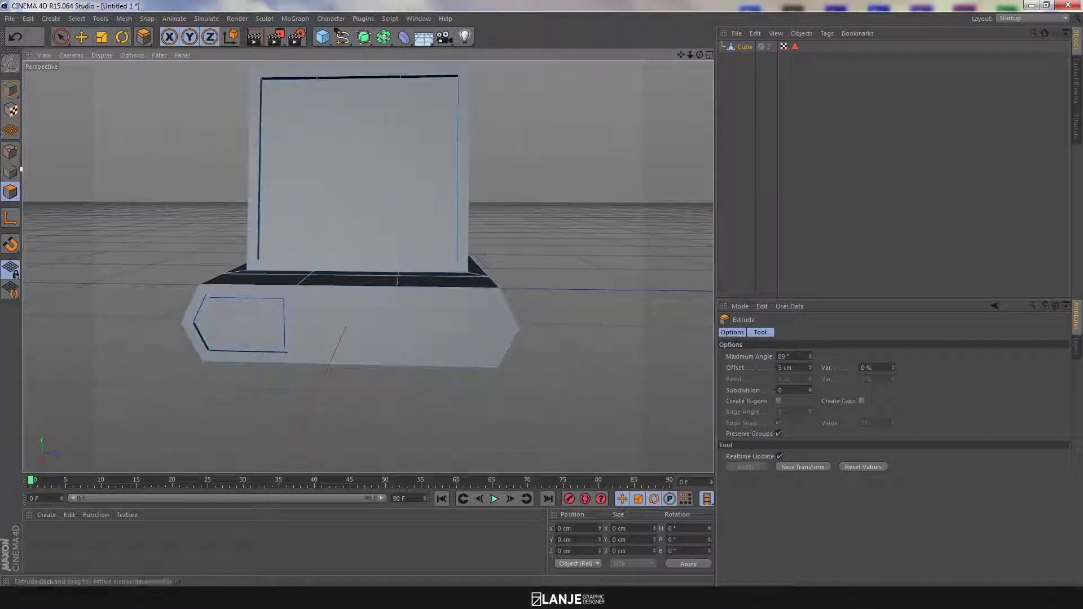
click(62, 38)
click(424, 309)
shift+click(438, 353)
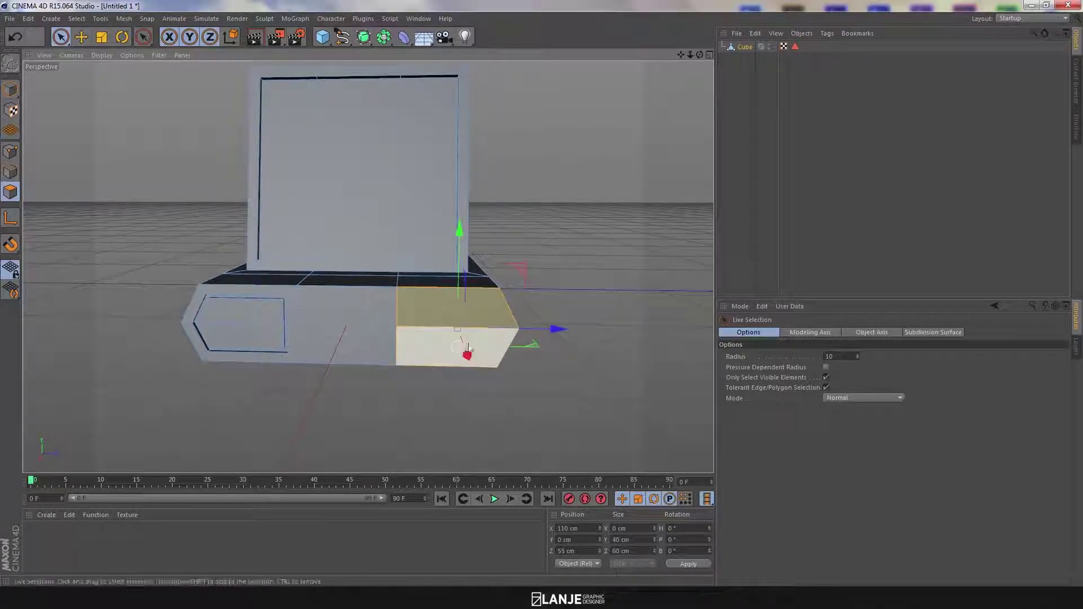
right_click(584, 378)
click(626, 349)
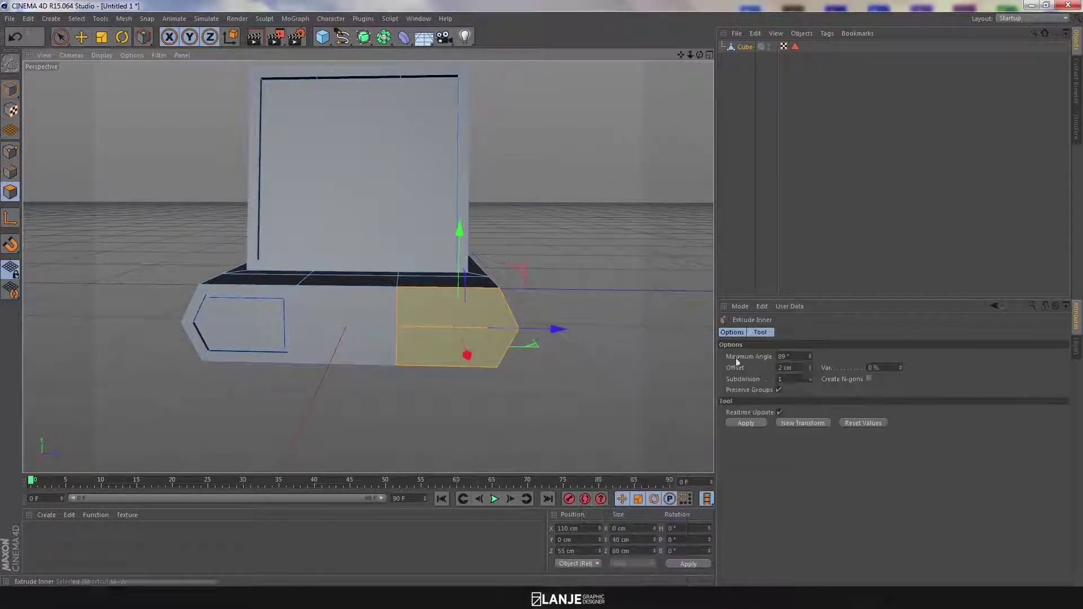
double_click(792, 368)
text(5)
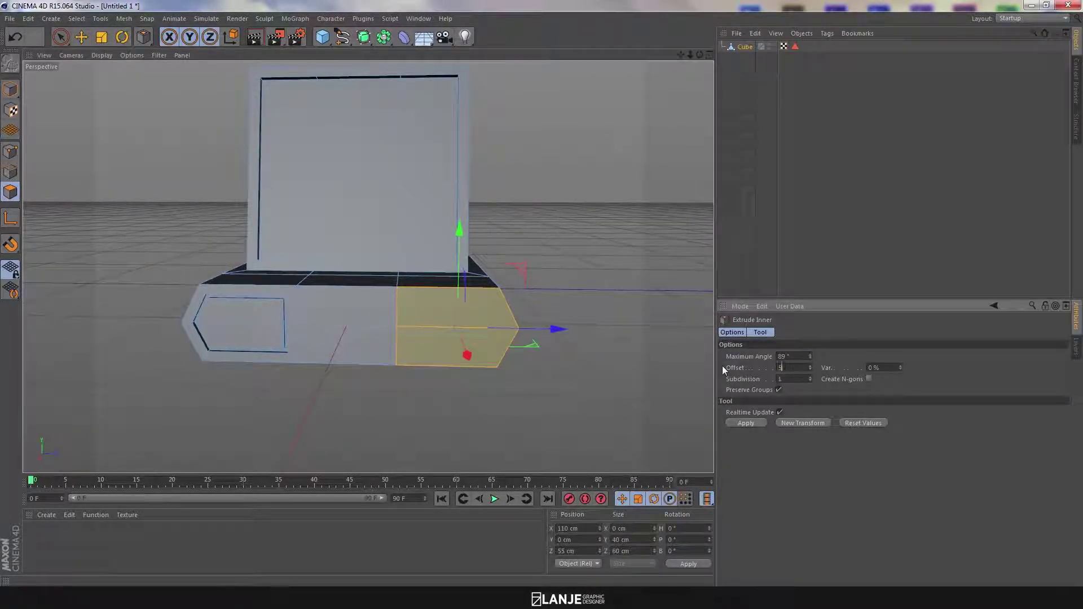
key(Return)
Extrude the inset polygons on the positive Z side inward at an offset of -3 cm
right_click(587, 364)
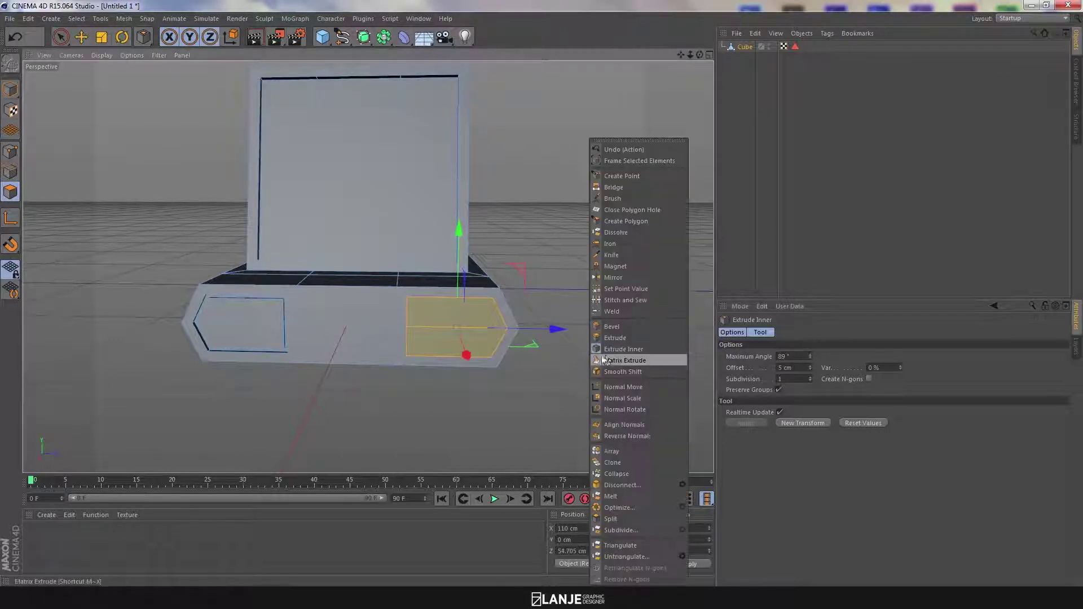
click(615, 338)
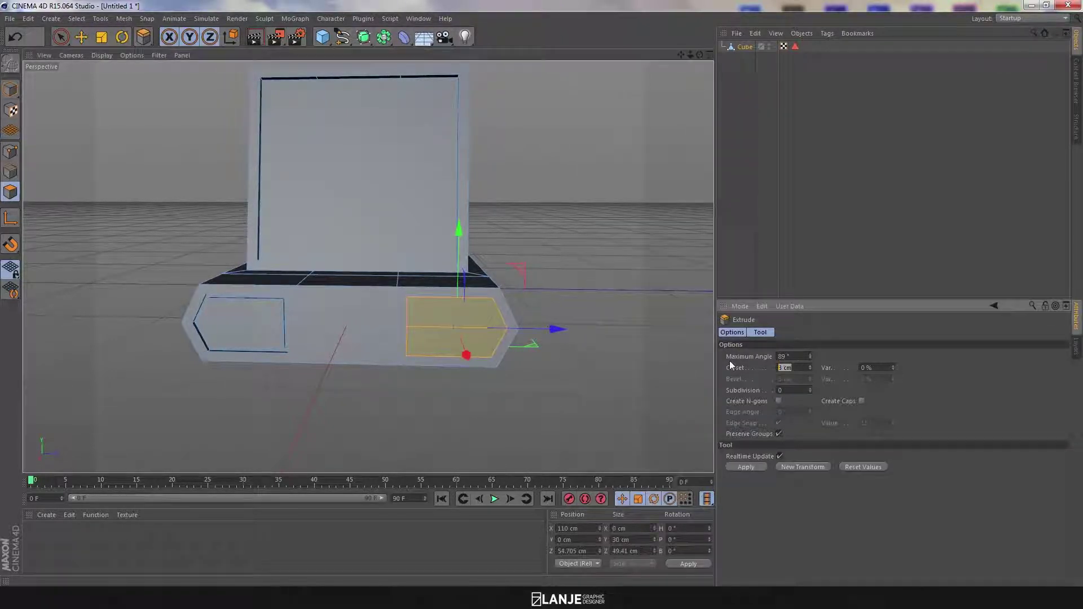
text(-3)
key(Return)
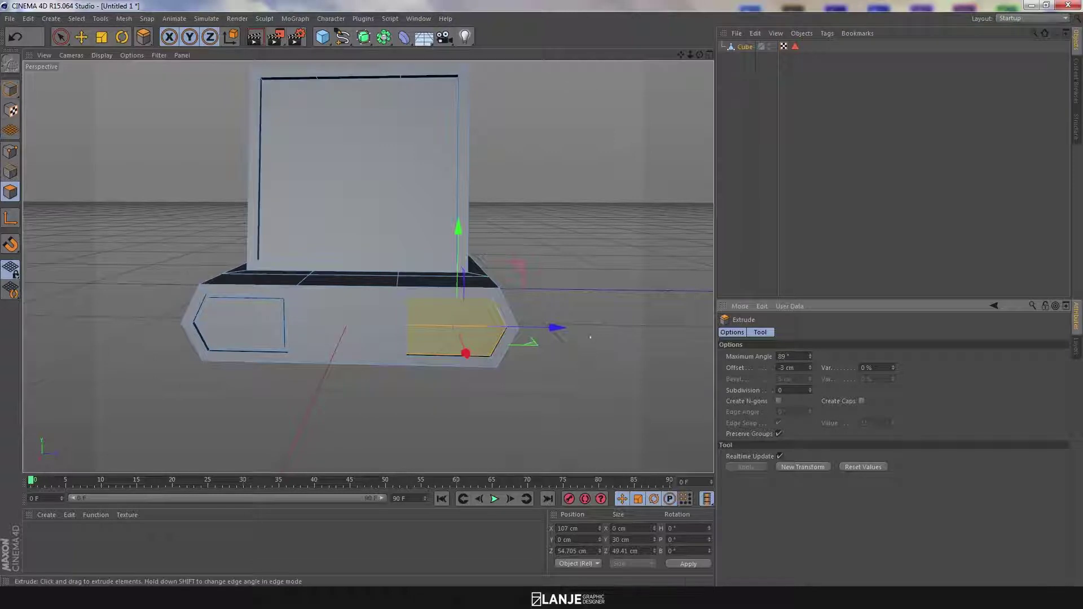
Inset the recessed positive Z side polygons with Extrude Inner at an offset of 2 cm
right_click(612, 336)
click(619, 350)
double_click(785, 368)
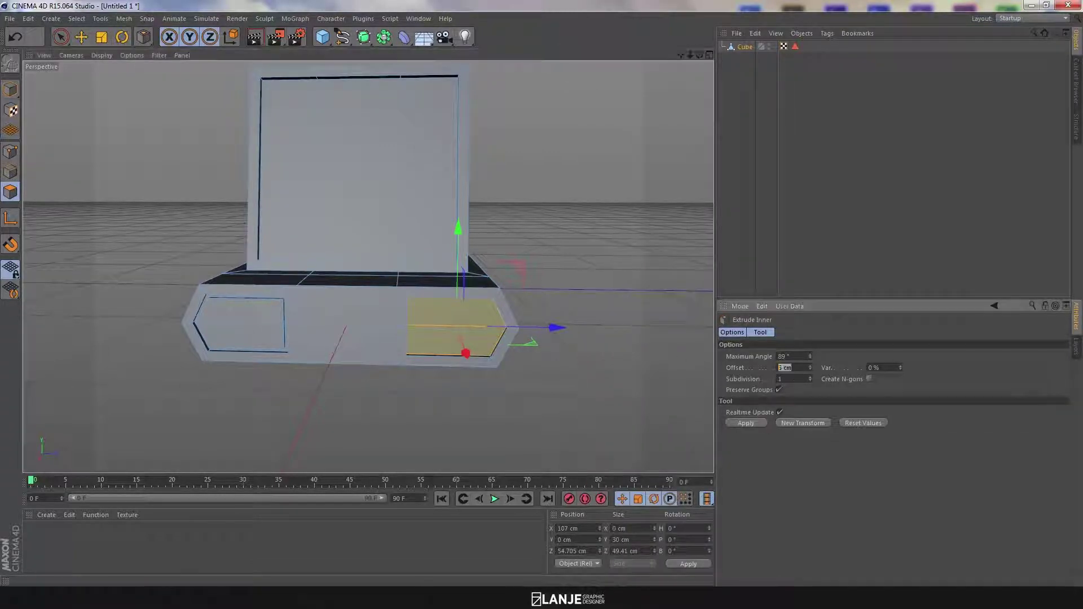
text(2)
key(Return)
Extrude the inner polygons of the positive Z recess outward at an offset of 3 cm and deselect them
right_click(560, 334)
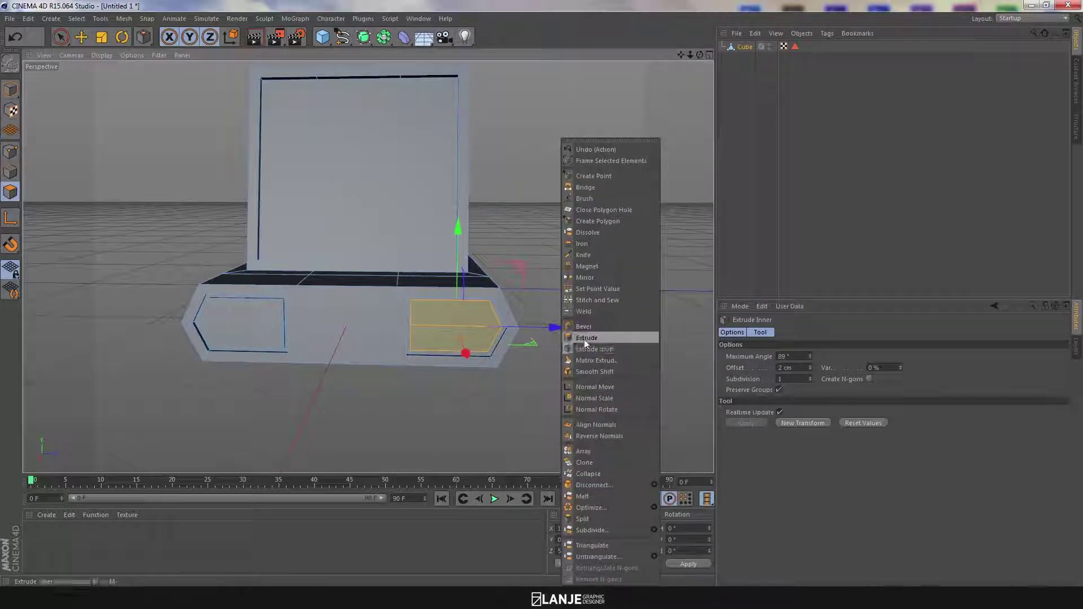
click(585, 338)
drag(786, 368, 781, 368)
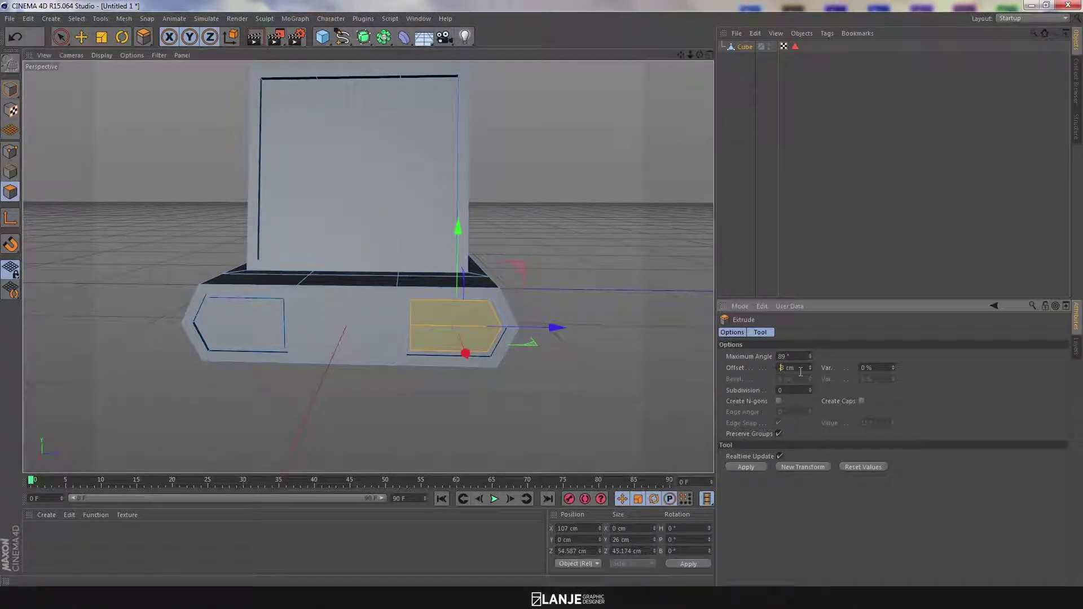
text(3)
key(Return)
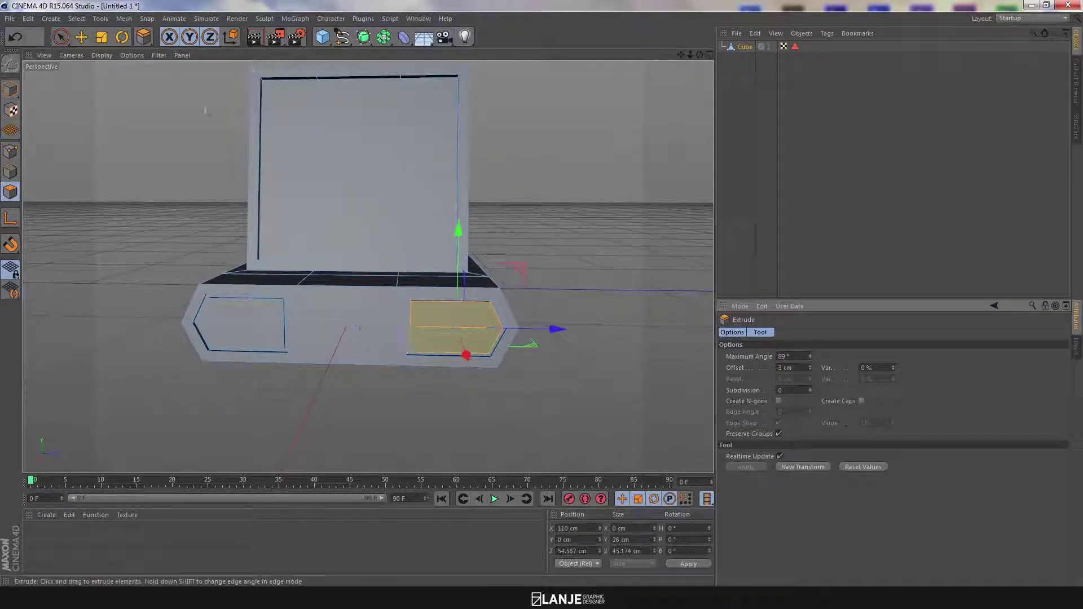
click(86, 39)
click(128, 229)
Select the upper and lower front polygons of both raised light panels on the slab's positive X end
alt+drag(126, 232, 278, 252)
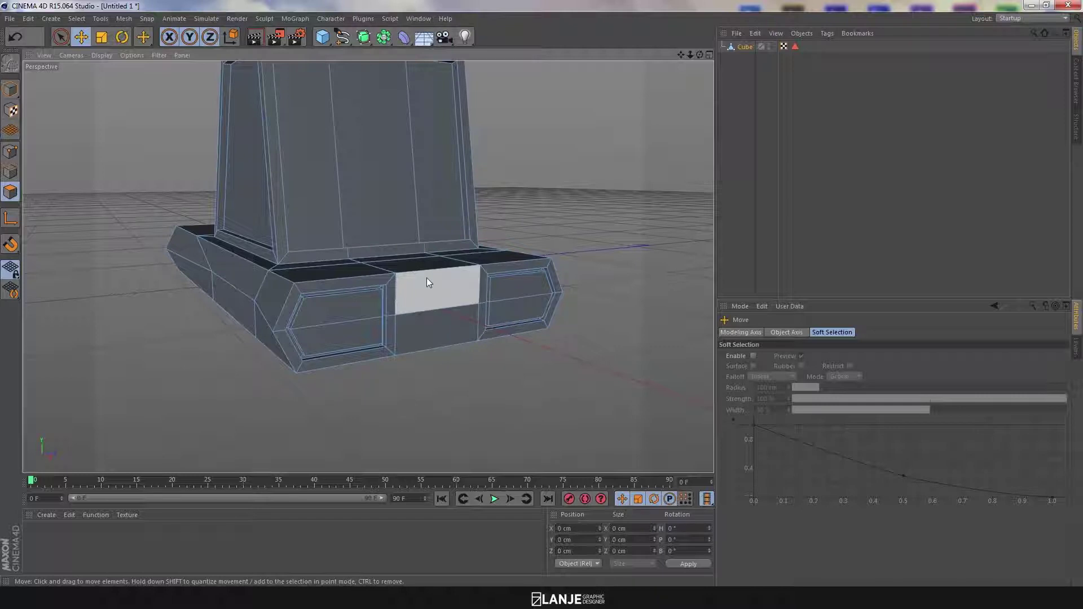
alt+drag(332, 322, 288, 223)
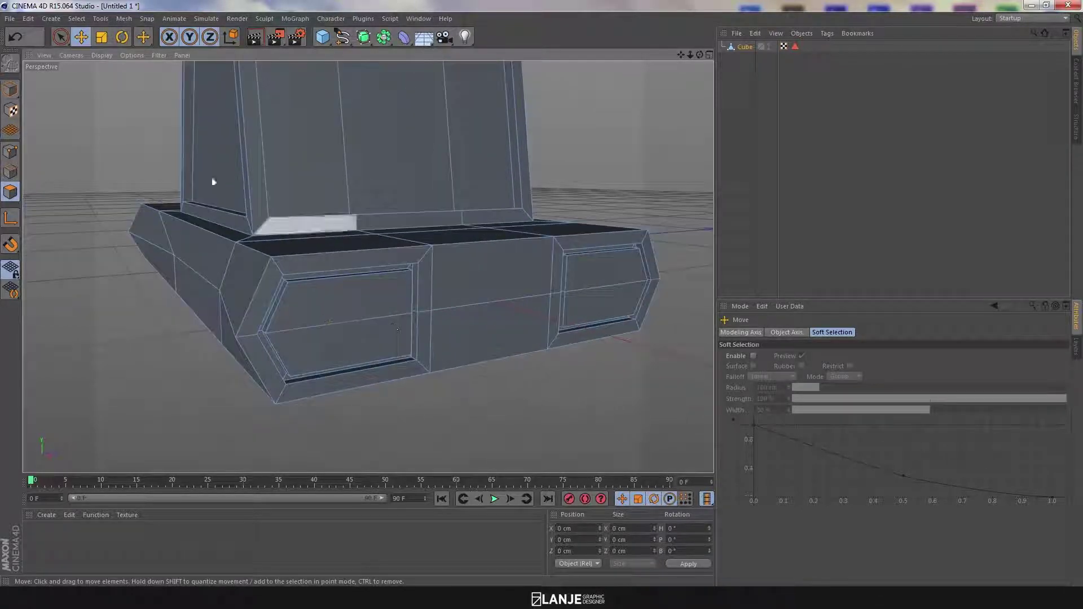
click(340, 318)
shift+click(341, 333)
shift+click(604, 307)
shift+click(598, 270)
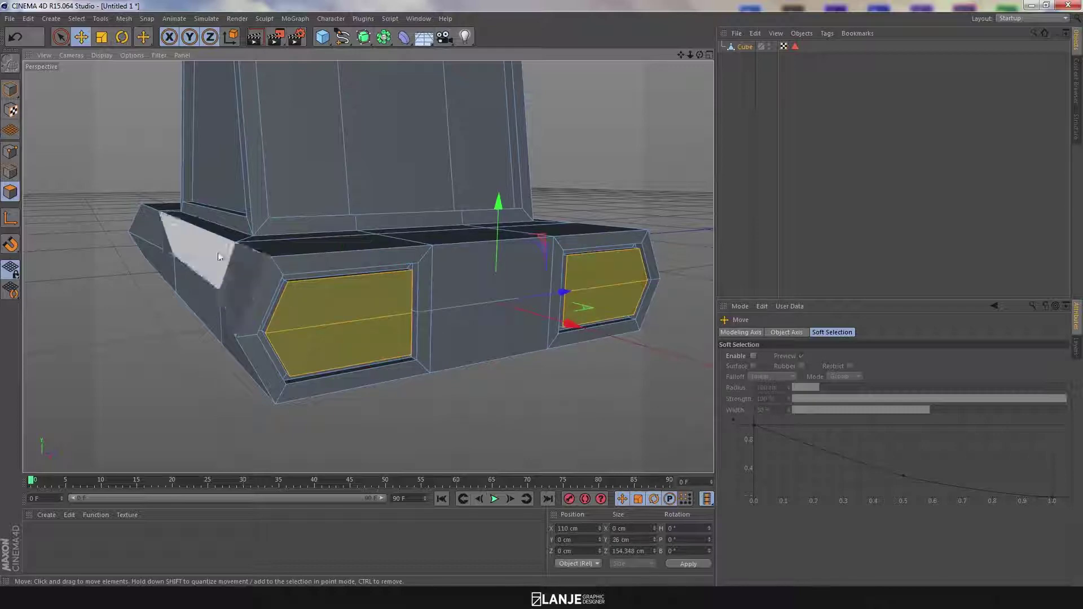
alt+drag(302, 306, 351, 314)
alt+drag(271, 295, 299, 296)
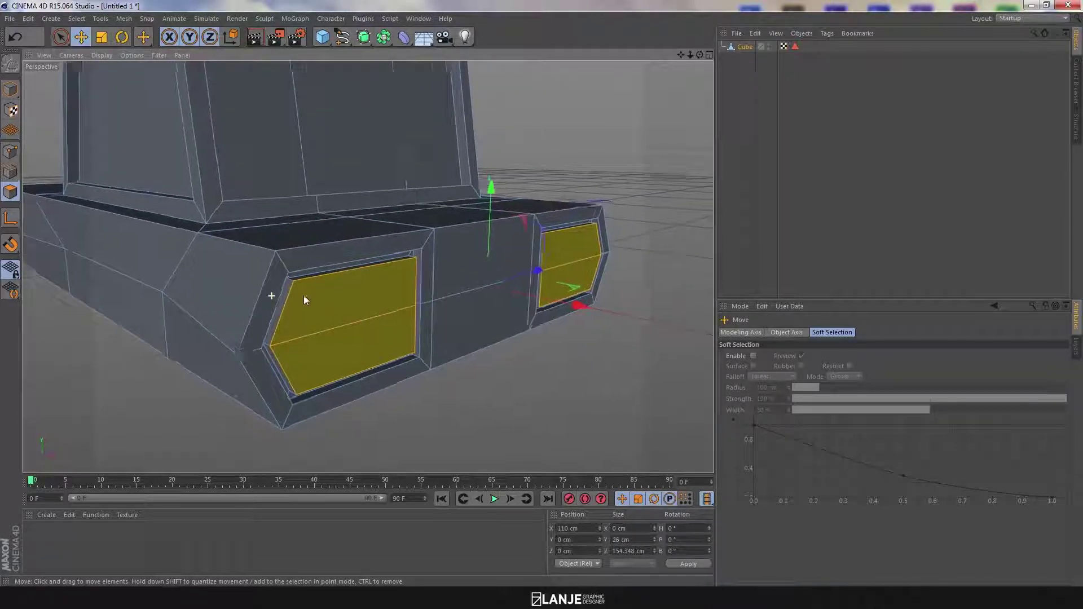
alt+right_drag(299, 295, 363, 292)
Add the loops of side-wall polygons around both raised light panels to the selection with Loop Selection
click(76, 18)
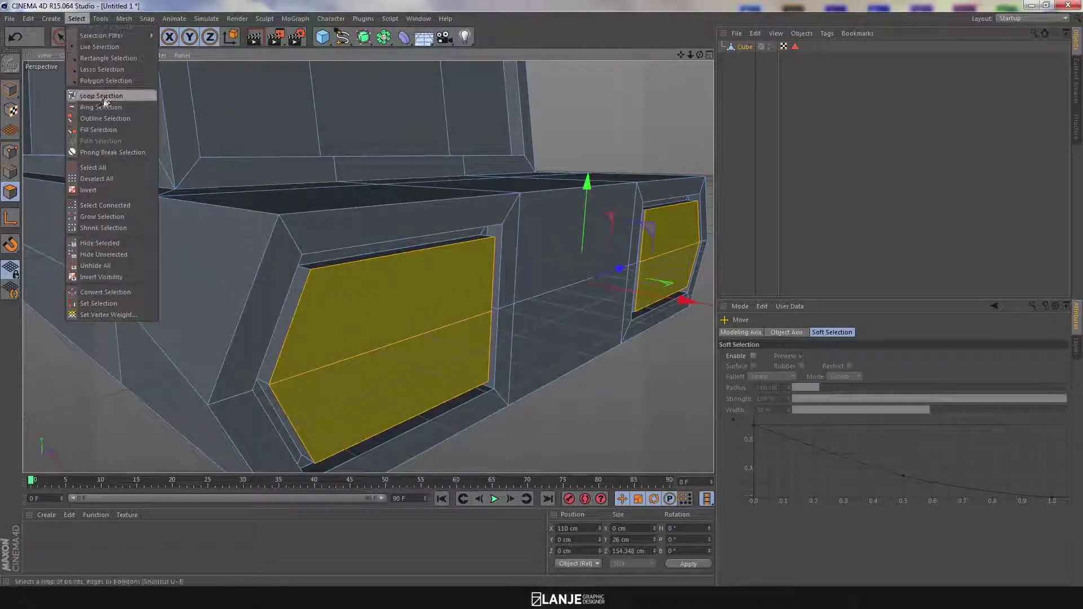
click(102, 96)
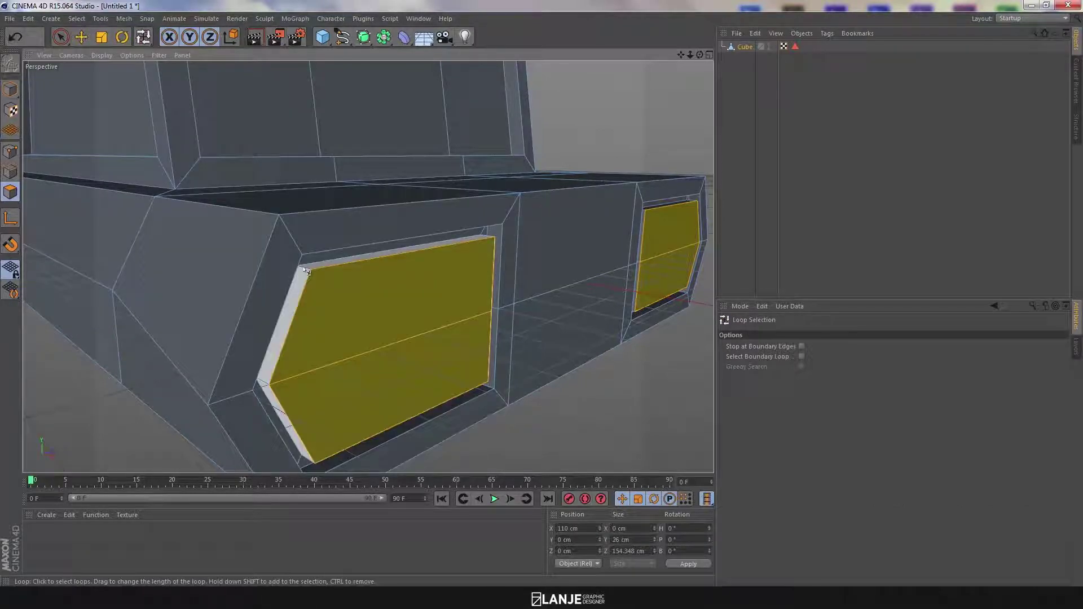
shift+click(305, 270)
alt+drag(519, 252, 440, 254)
alt+middle_drag(648, 296, 367, 266)
alt+drag(560, 240, 512, 196)
mouse_move(510, 203)
alt+right_down()
mouse_move(510, 230)
mouse_move(481, 239)
mouse_move(535, 229)
alt+right_up()
alt+drag(511, 203, 331, 281)
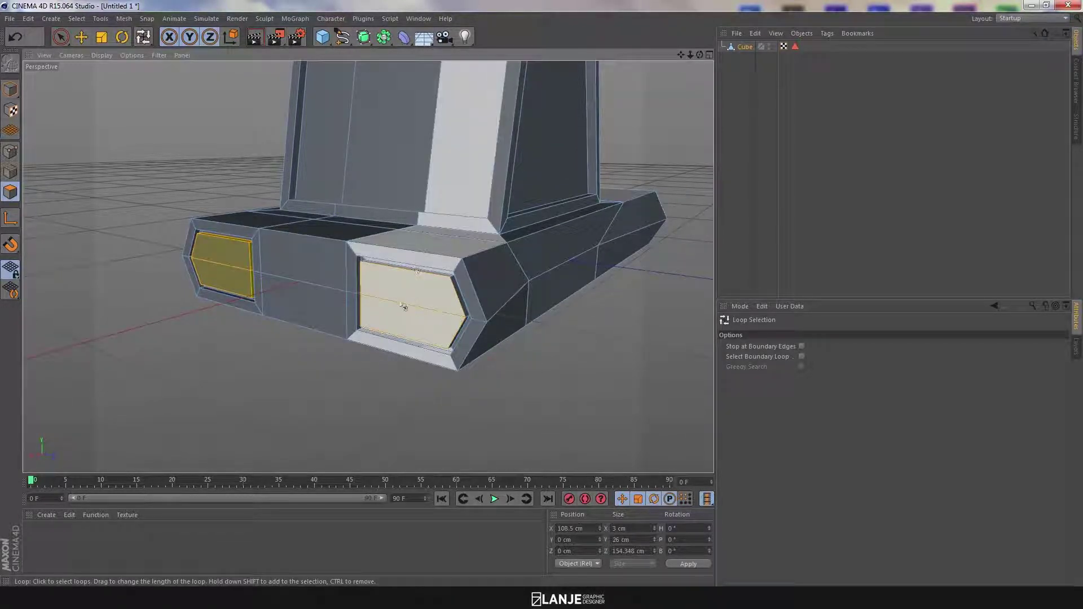
click(446, 289)
alt+drag(445, 289, 522, 274)
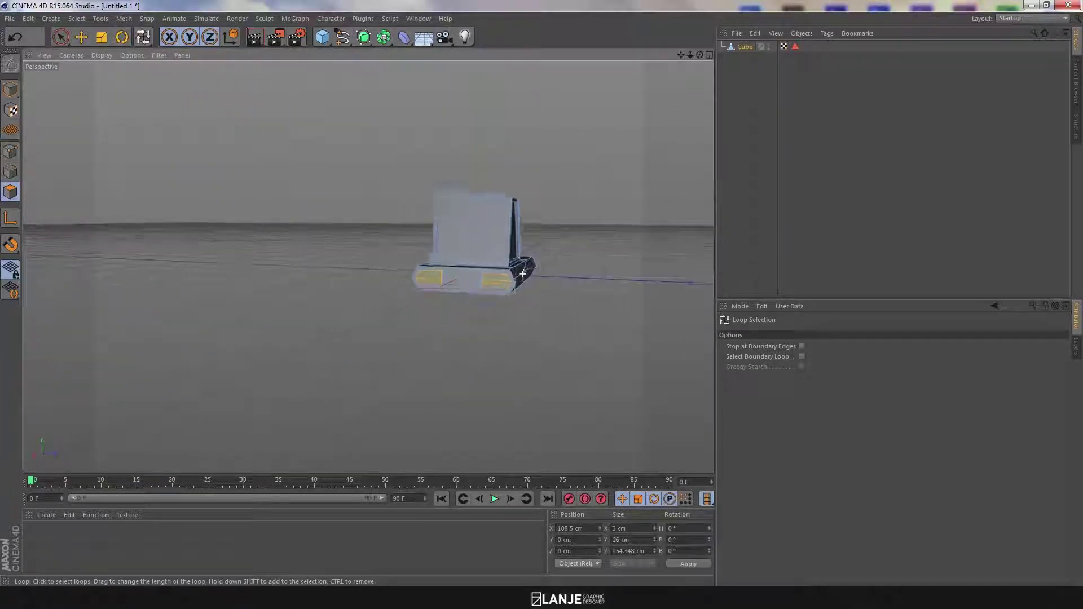
Examine both selected light panels and their side walls from several angles to check that the selection is complete
alt+right_drag(522, 274, 495, 280)
alt+drag(522, 275, 368, 266)
mouse_move(424, 154)
alt+mouse_down()
mouse_move(424, 206)
mouse_move(421, 166)
alt+mouse_up()
alt+right_drag(346, 243, 462, 251)
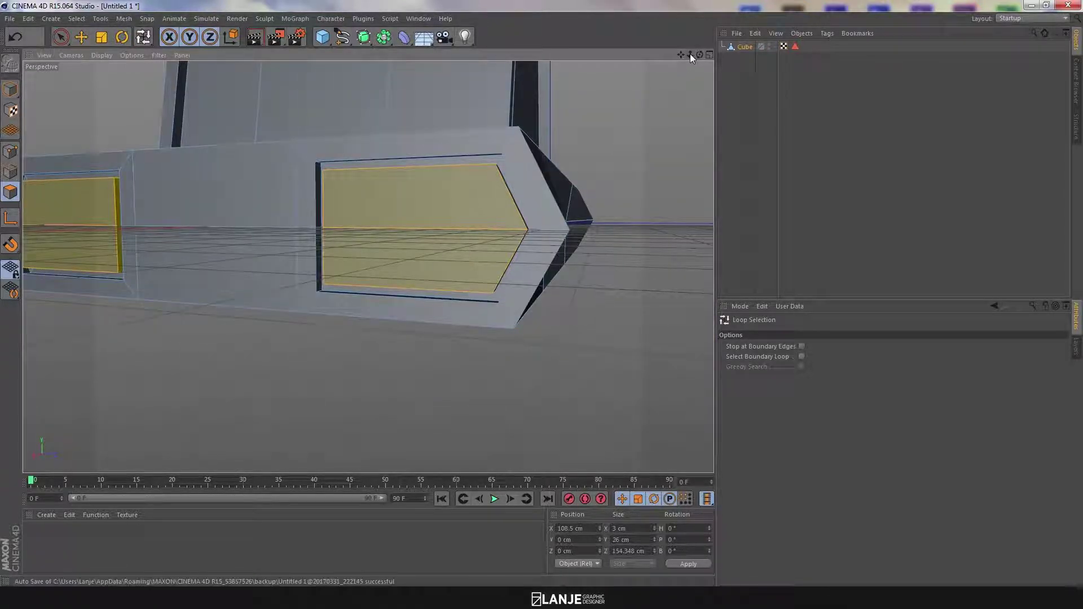
mouse_move(690, 55)
mouse_down()
mouse_move(682, 59)
mouse_move(695, 54)
mouse_up()
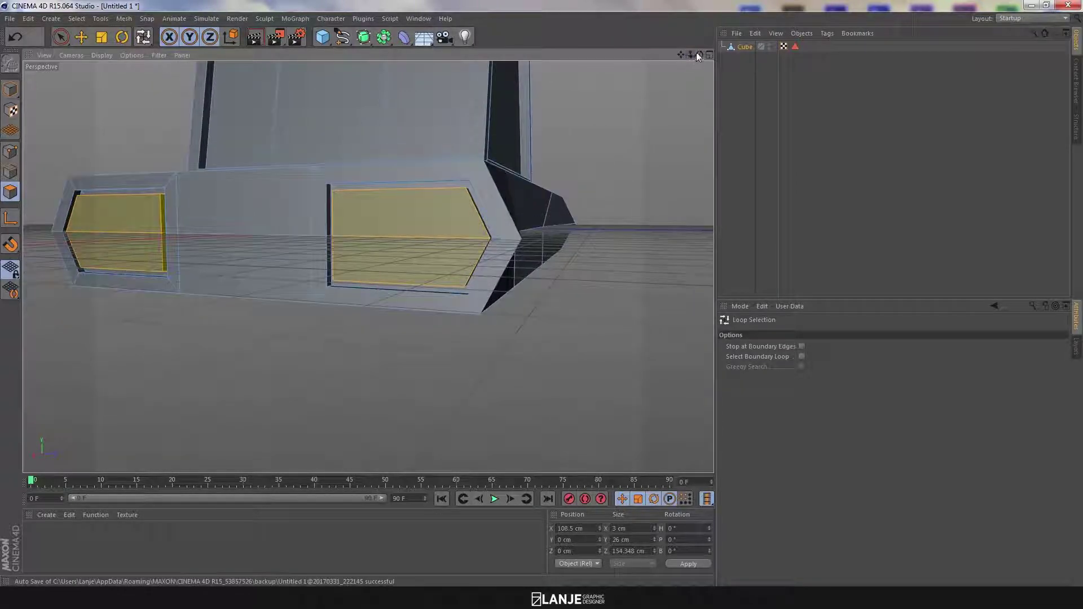
mouse_move(580, 185)
alt+mouse_down()
mouse_move(556, 199)
mouse_move(629, 190)
mouse_move(515, 181)
mouse_move(507, 204)
mouse_move(350, 291)
alt+mouse_up()
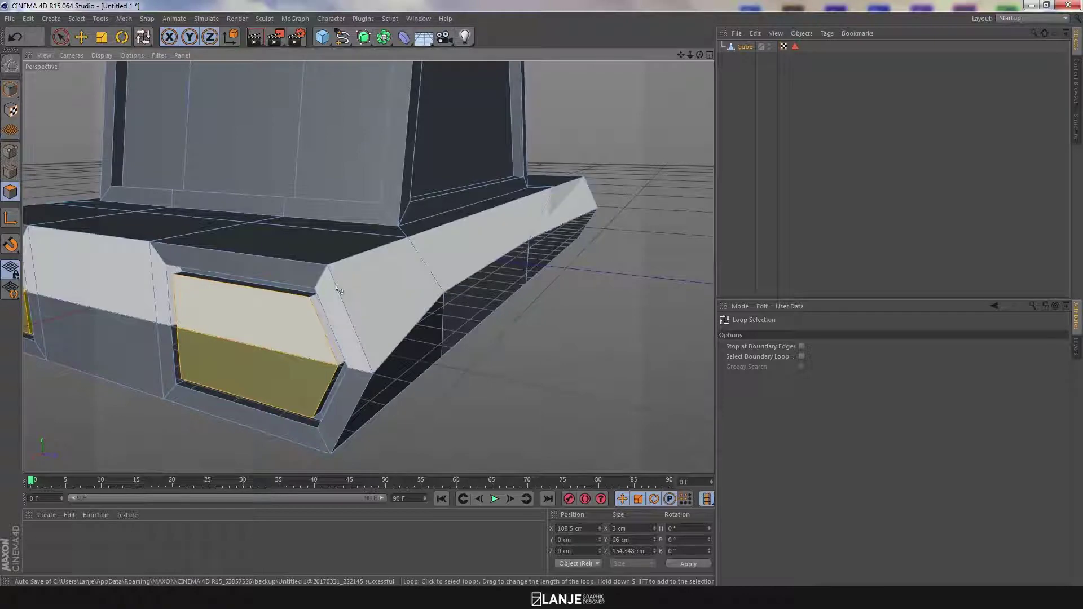
alt+drag(203, 314, 430, 286)
alt+right_drag(430, 286, 367, 265)
alt+middle_drag(368, 266, 505, 264)
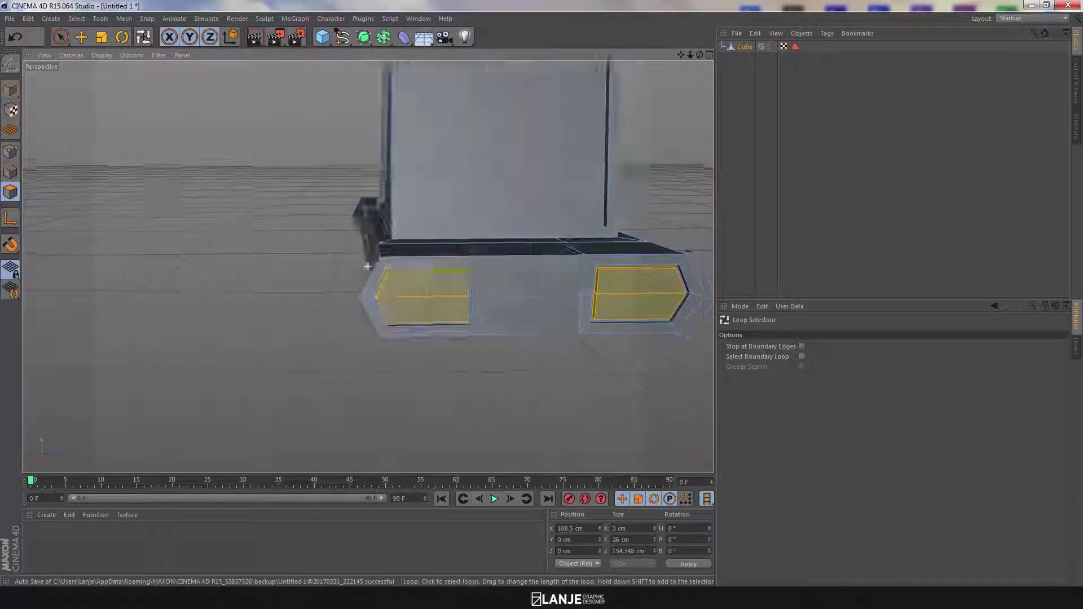
alt+drag(505, 263, 490, 235)
alt+middle_drag(490, 235, 439, 283)
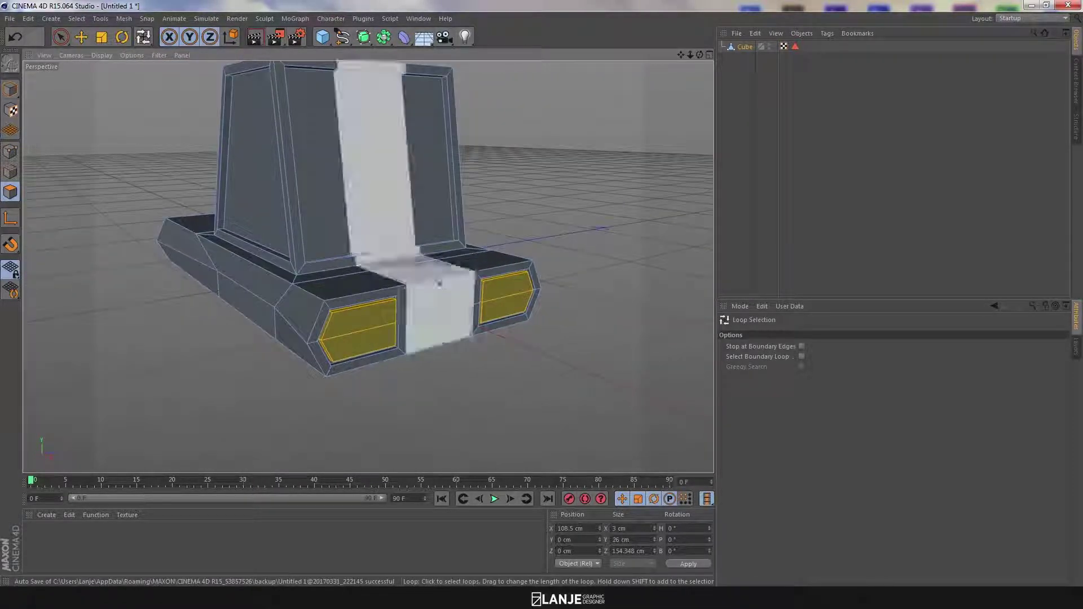
Store the selected light panel polygons as a polygon selection tag and name it arka far
click(76, 19)
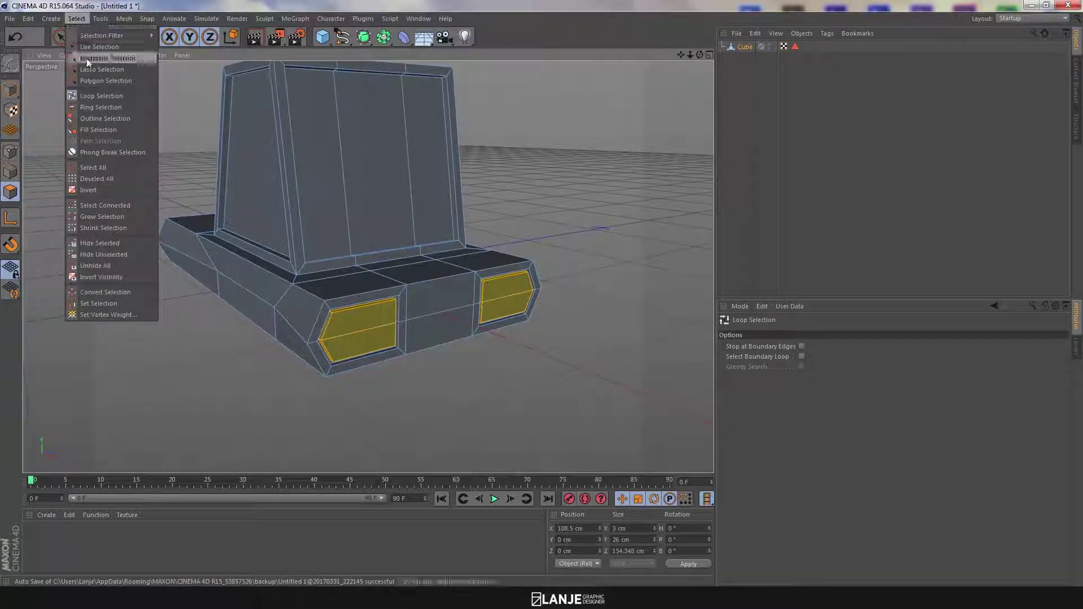
click(105, 304)
click(795, 346)
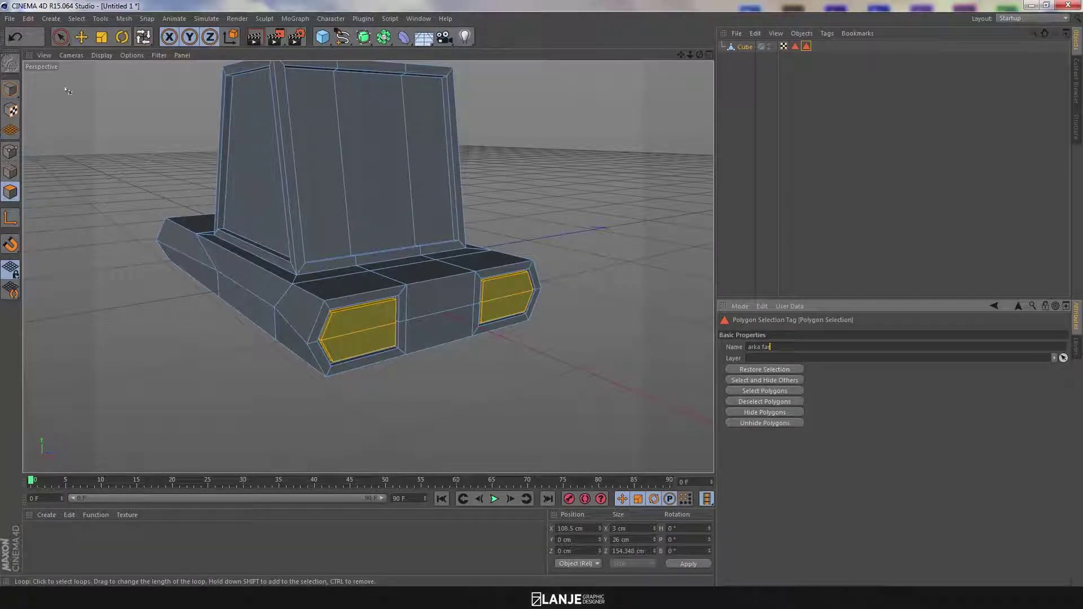
text(r)
key(Return)
Clear the polygon selection, select the Cube object and examine the slab's plain negative X end
click(80, 36)
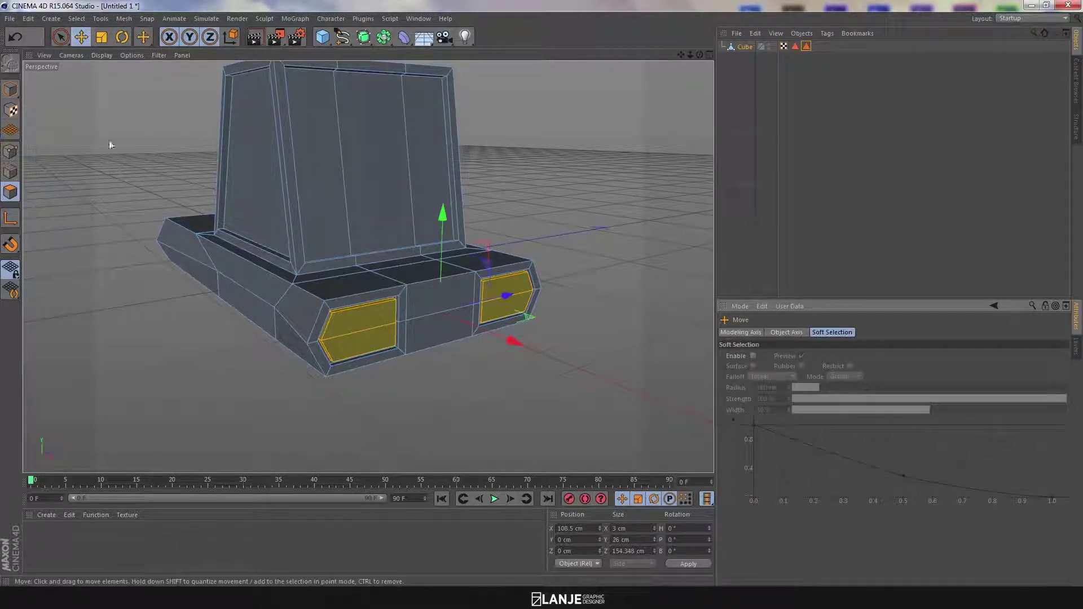
alt+drag(130, 197, 467, 234)
alt+drag(200, 256, 450, 271)
click(805, 47)
click(805, 72)
click(747, 47)
alt+middle_drag(445, 248, 556, 232)
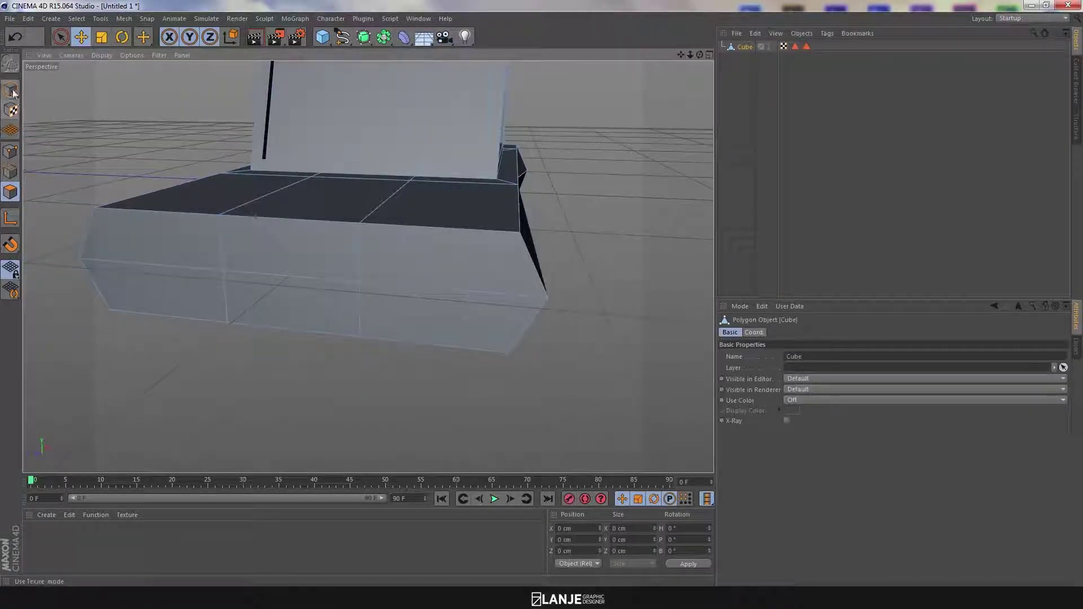
Select the two stacked polygons at the negative Z corner of the slab's negative X end and inset them 5 cm with Extrude Inner
click(60, 37)
click(425, 299)
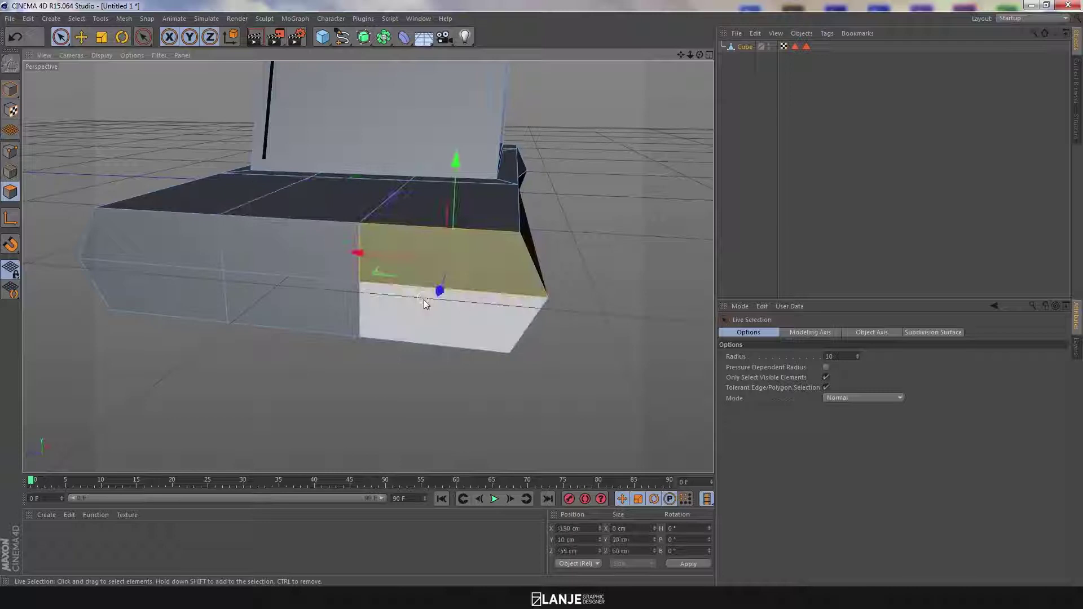
shift+click(524, 340)
right_click(558, 339)
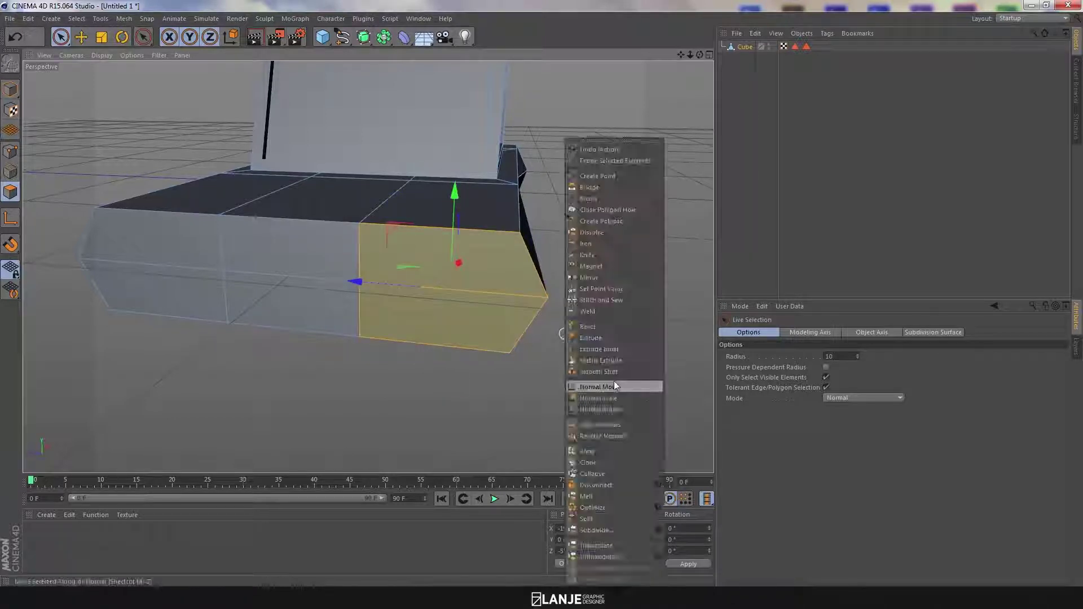
click(607, 351)
drag(793, 368, 714, 362)
text(5)
key(Return)
Extrude the inset negative Z corner polygons by -3 cm to recess the light opening
right_click(615, 338)
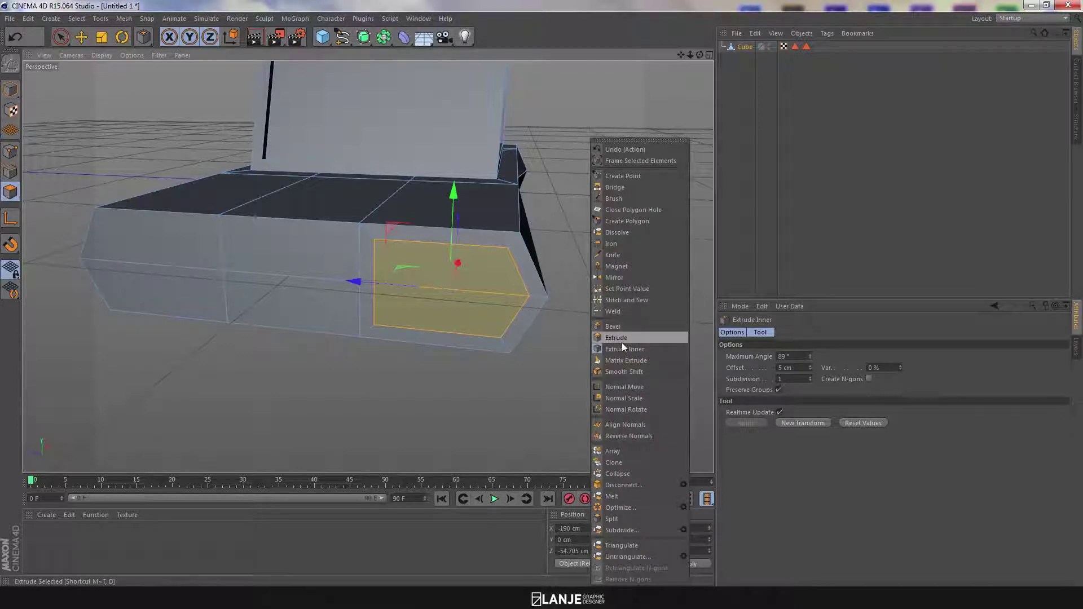
click(620, 339)
text(-3)
key(Return)
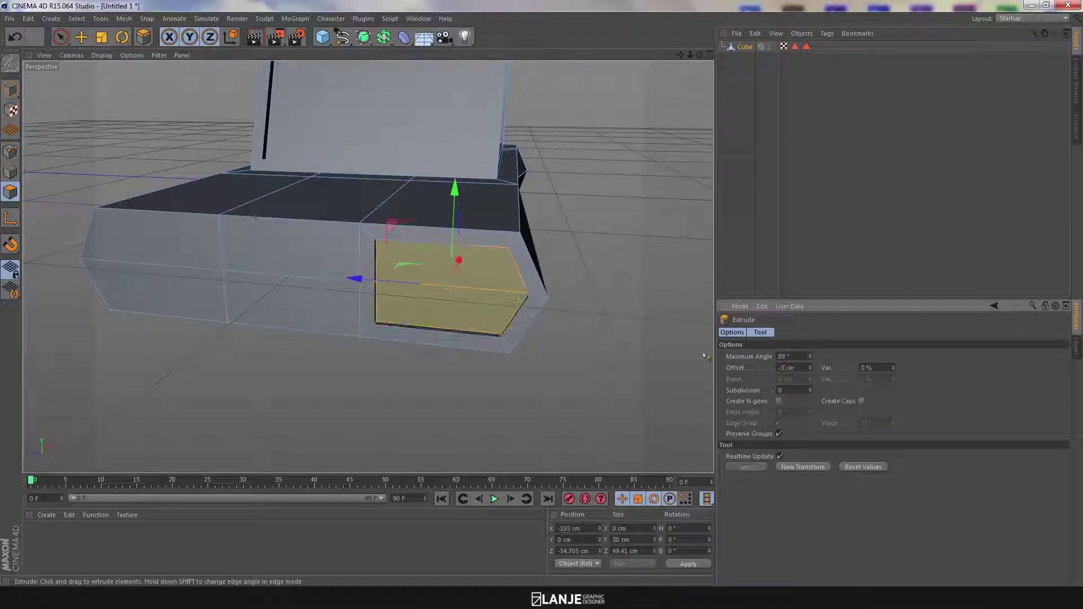
Inset the recessed negative Z light polygons by 2 cm with Extrude Inner
alt+drag(605, 305, 544, 307)
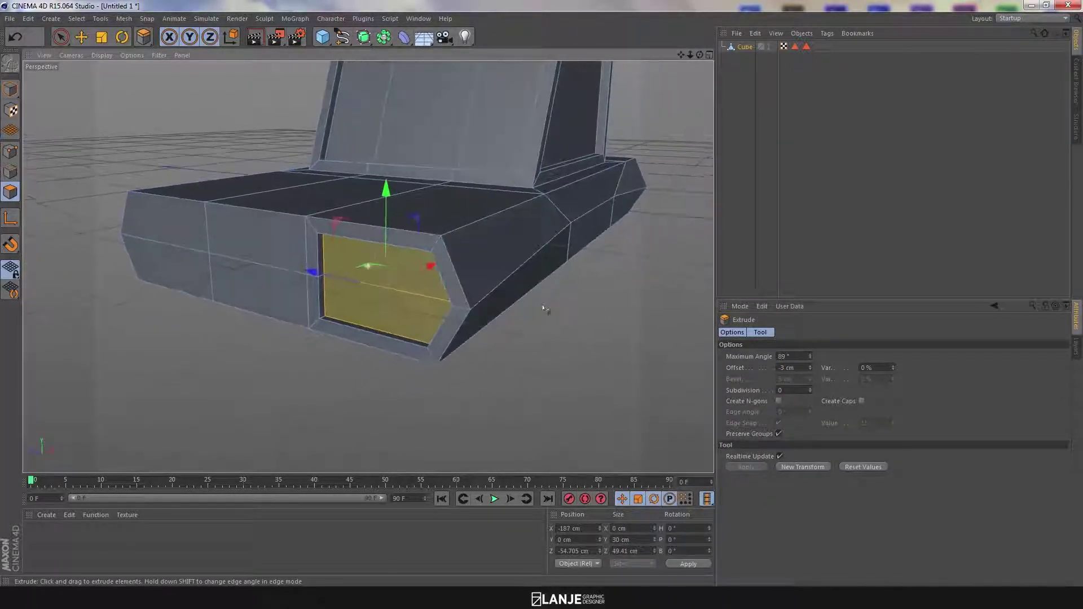
right_click(562, 322)
click(595, 349)
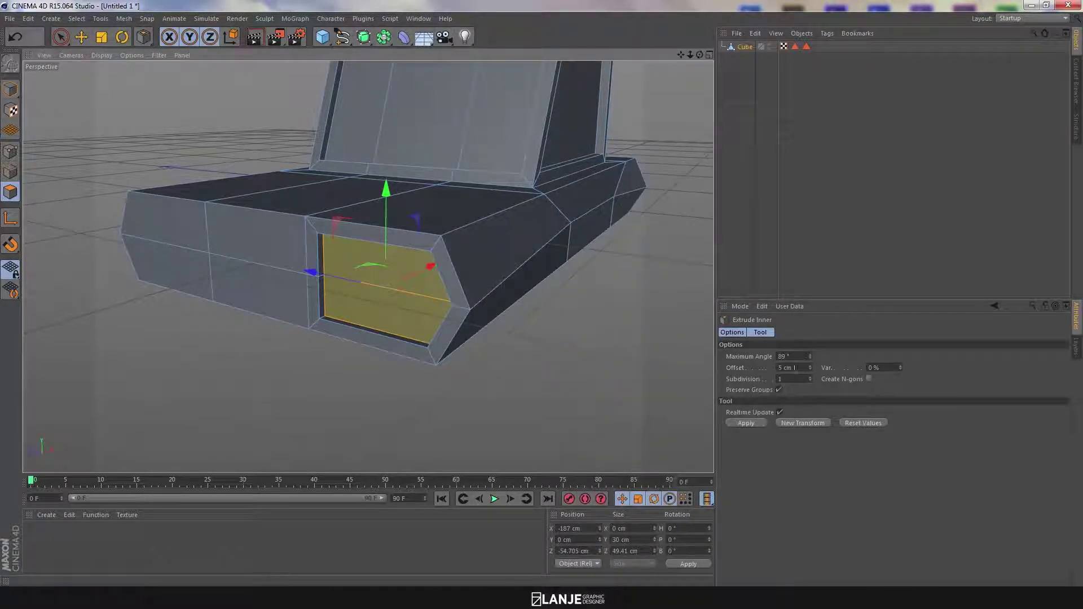
drag(794, 368, 701, 356)
text(2)
key(Return)
Extrude the inner polygons of the negative Z light outward by 3 cm
right_click(656, 345)
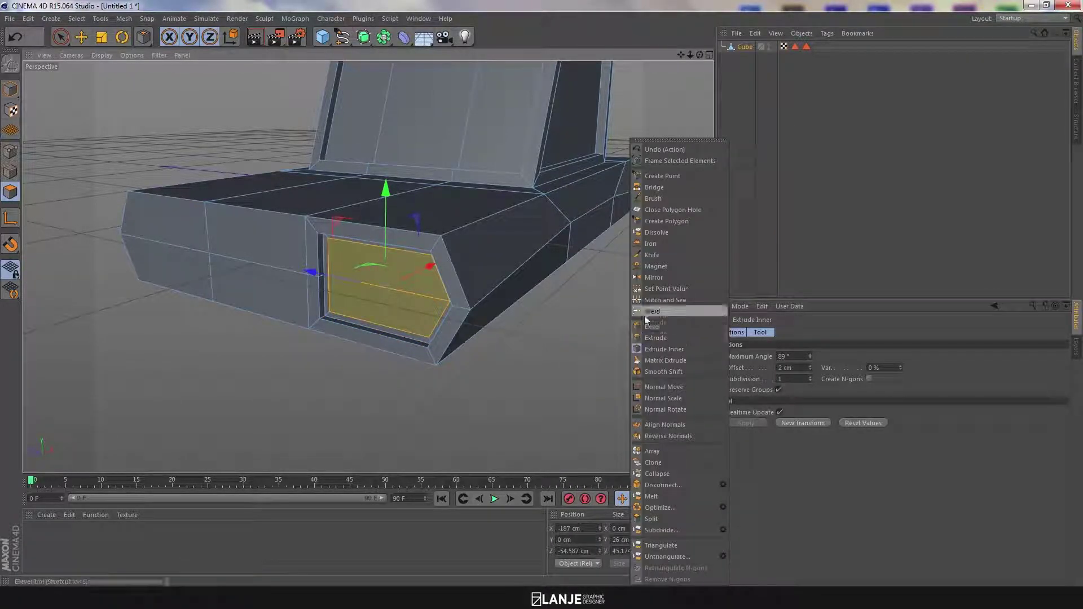
click(671, 337)
double_click(782, 367)
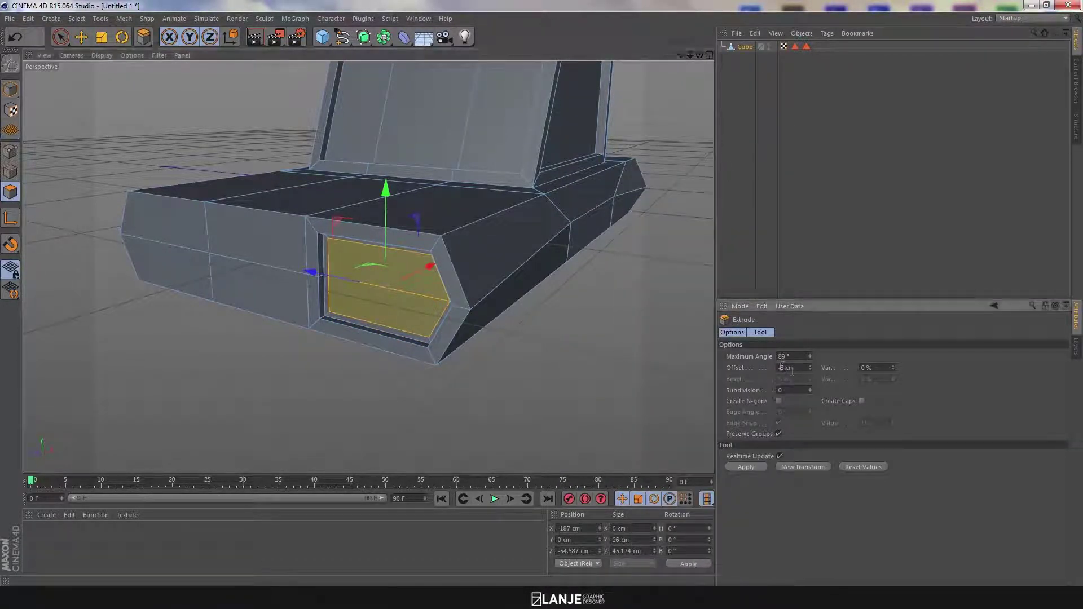
key(Return)
Select the two stacked polygons at the positive Z corner of the same end and inset them 5 cm with Extrude Inner
alt+drag(541, 308, 663, 316)
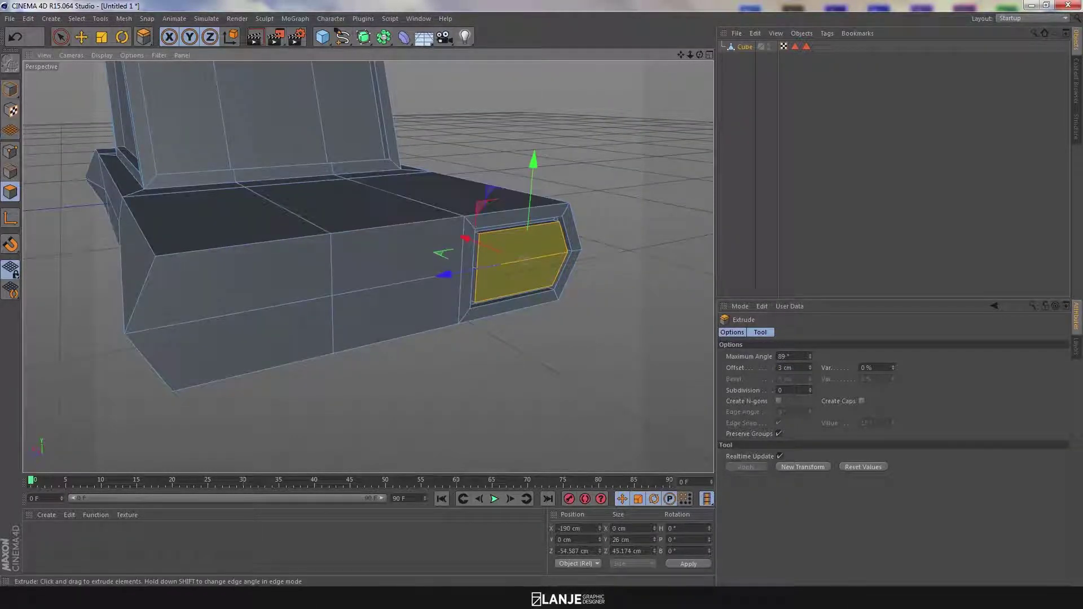
alt+drag(128, 273, 182, 261)
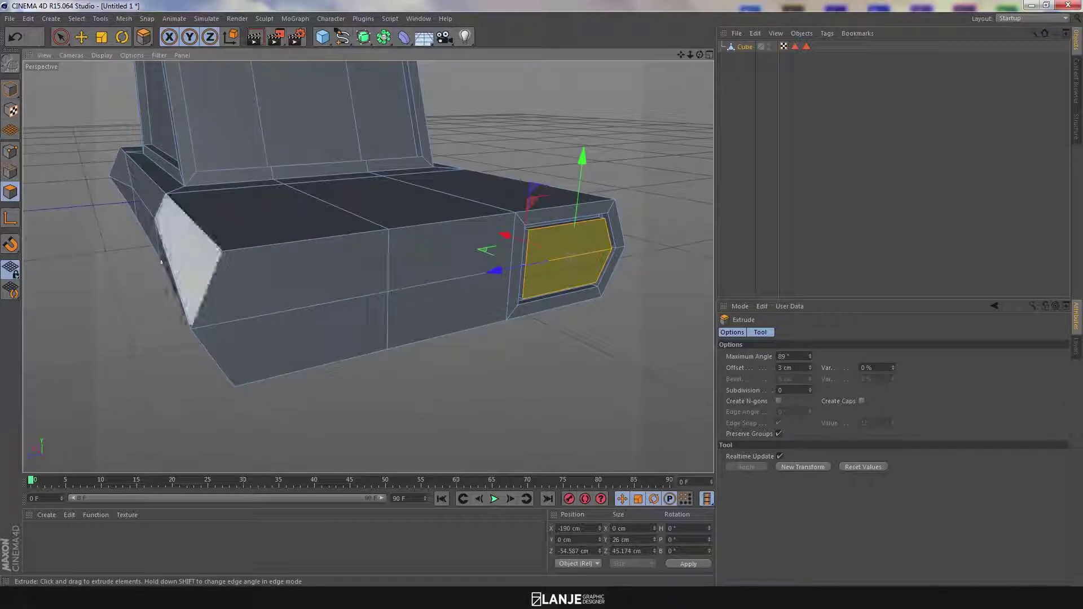
click(60, 38)
click(283, 270)
shift+click(285, 328)
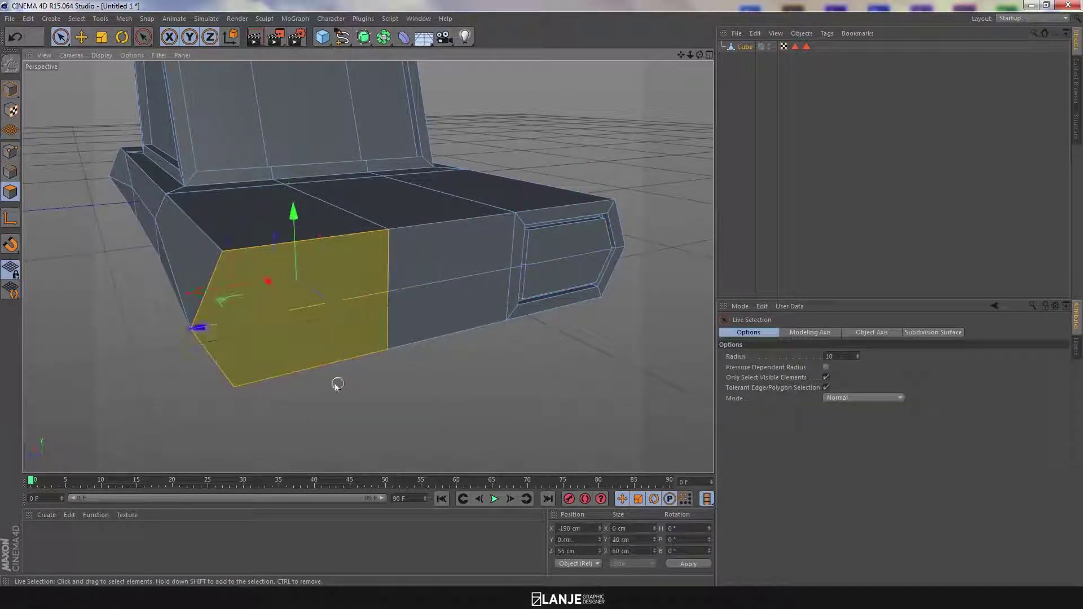
right_click(366, 391)
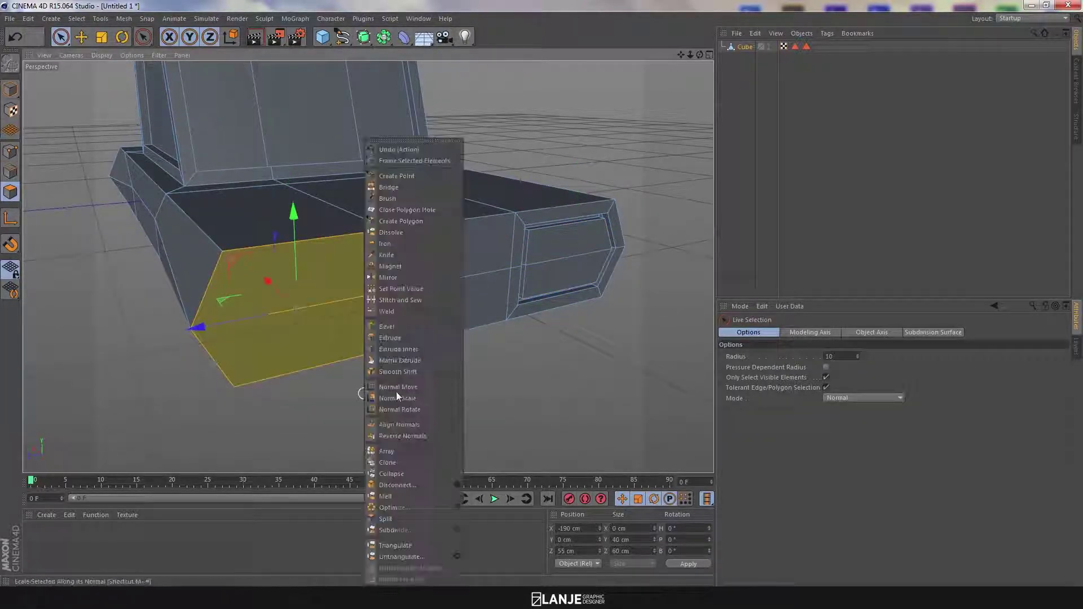
click(407, 349)
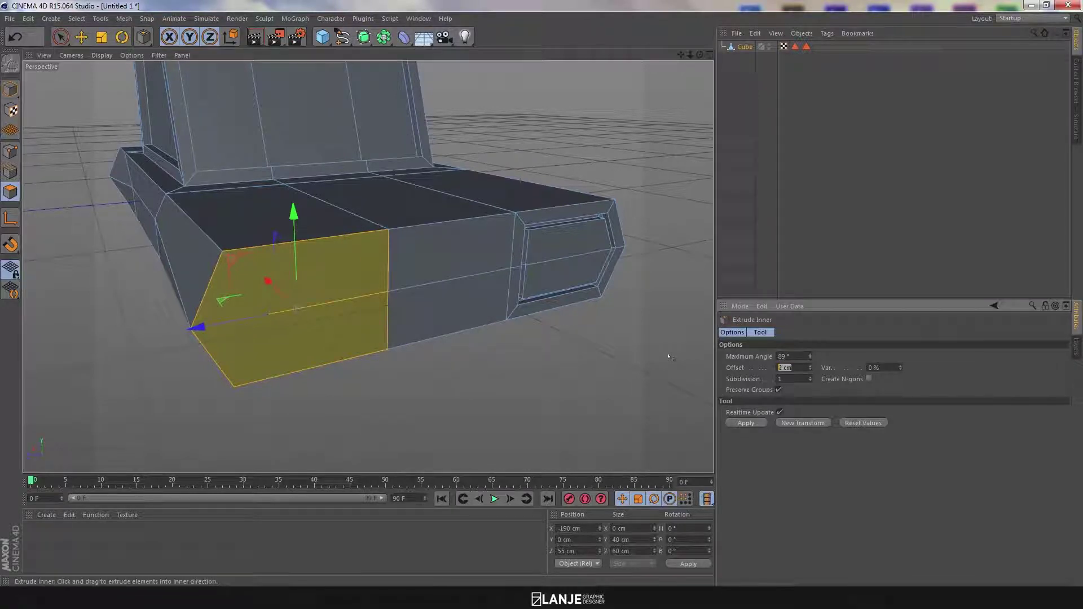
text(5)
key(Return)
Extrude the inset positive Z corner polygons by -3 cm to recess the second light opening
right_click(457, 370)
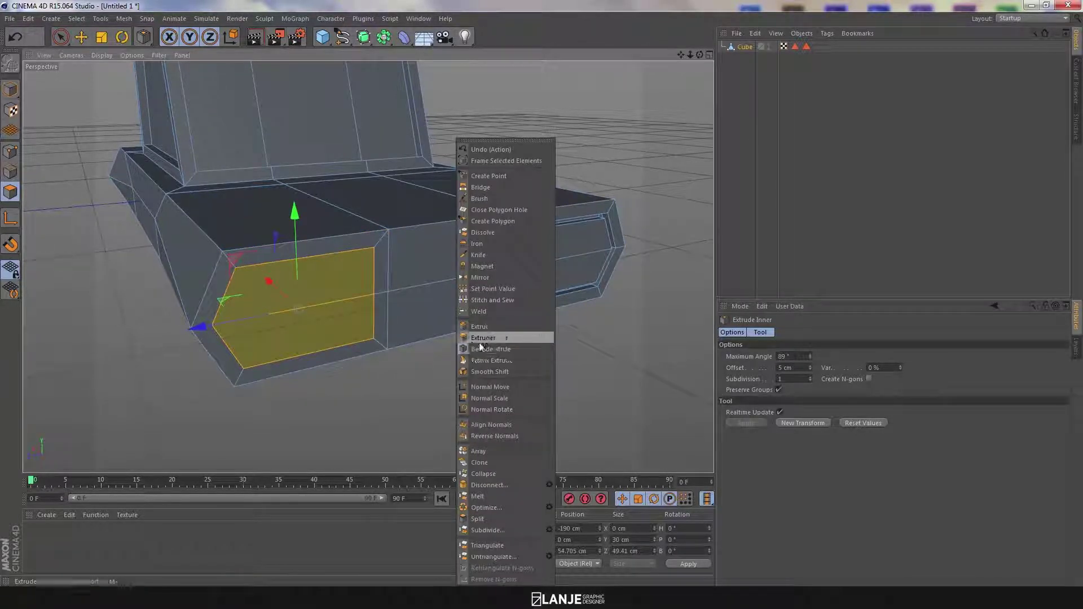
click(496, 346)
drag(779, 367, 814, 370)
text(-3)
key(Return)
Inset the recessed positive Z light polygons by 2 cm with Extrude Inner
right_click(444, 365)
click(485, 352)
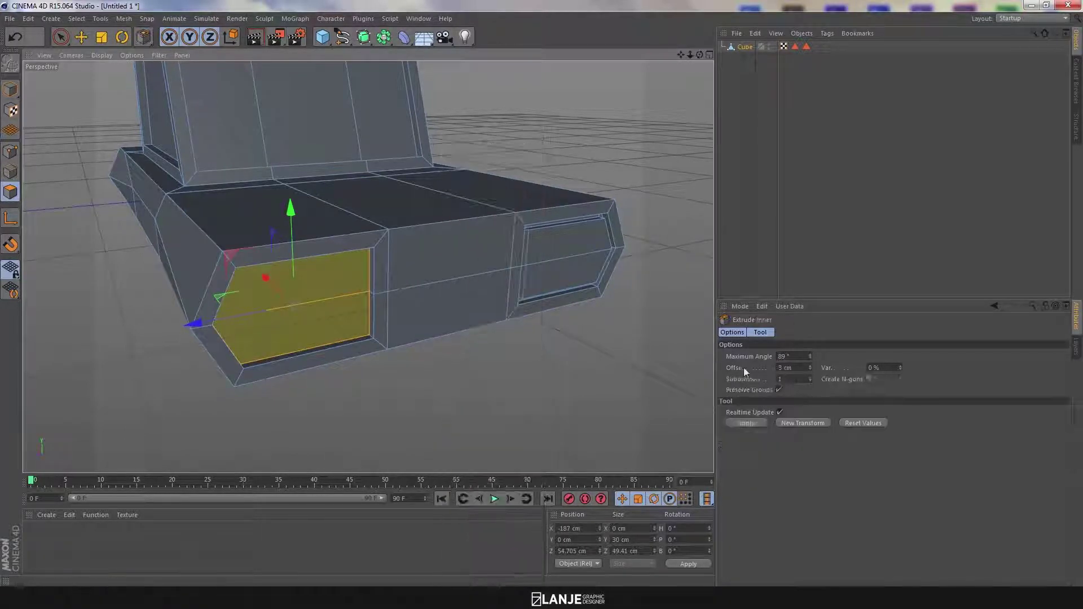
double_click(781, 367)
text(2)
key(Return)
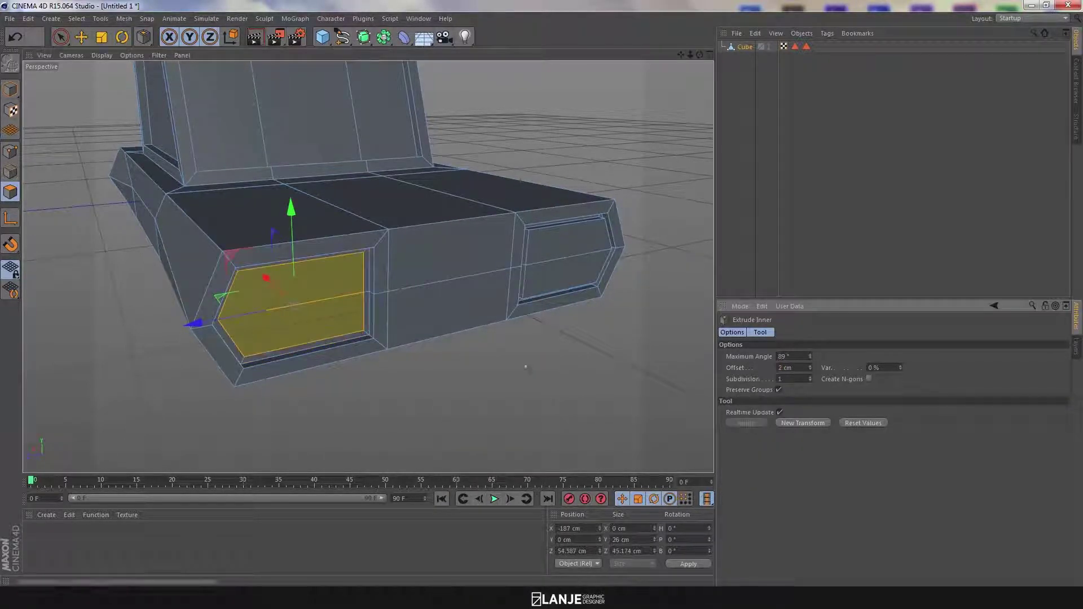
Extrude the inner polygons of the positive Z light outward by 3 cm
right_click(502, 371)
click(536, 349)
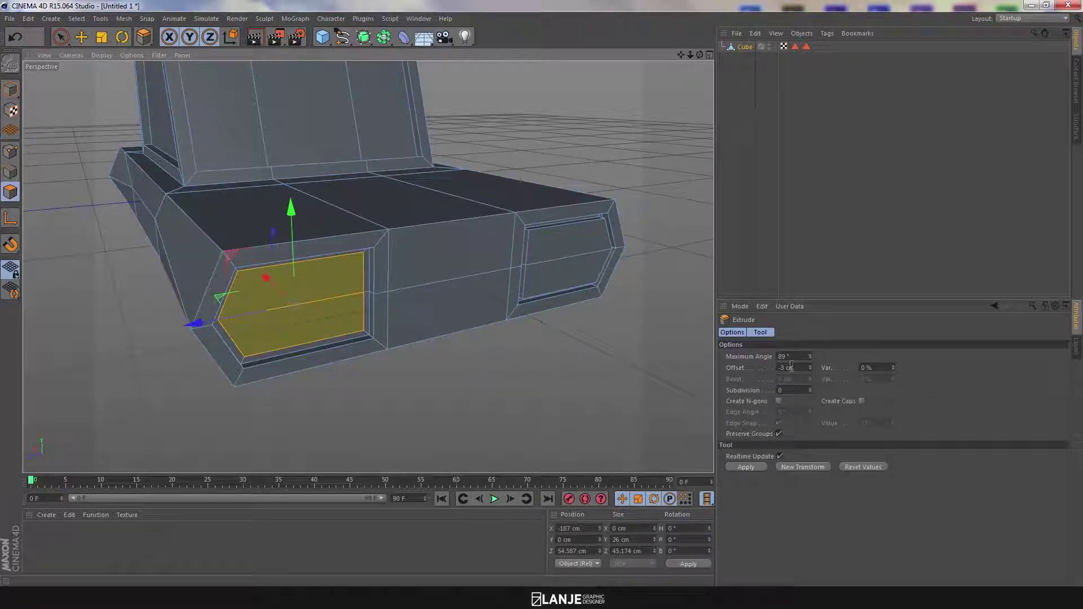
click(781, 368)
key(Return)
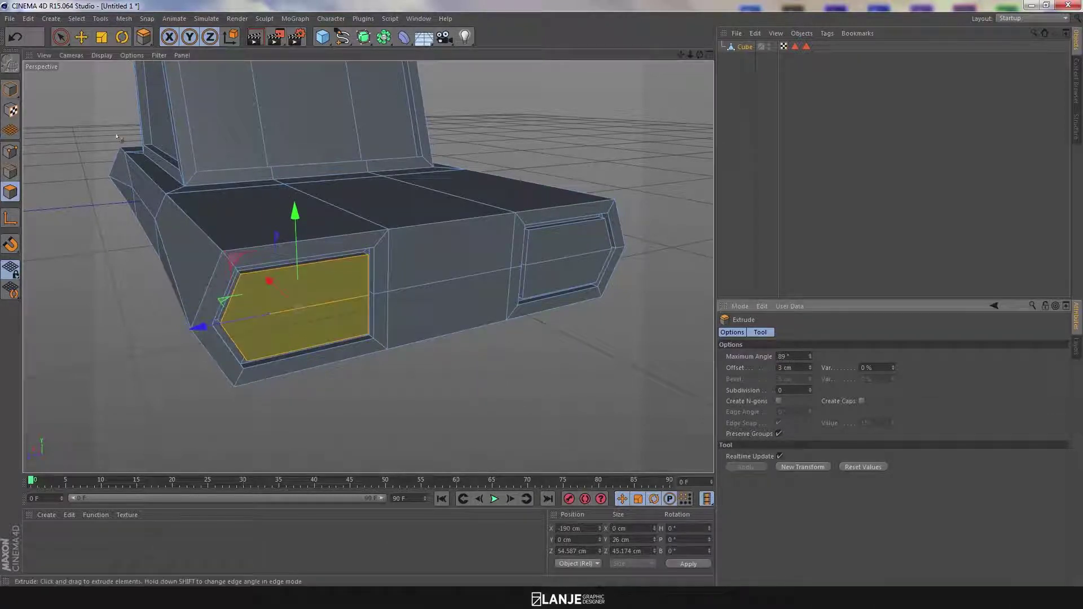
Add the raised polygons of the negative Z light to the selection with Live Selection so both light panels are selected
click(61, 37)
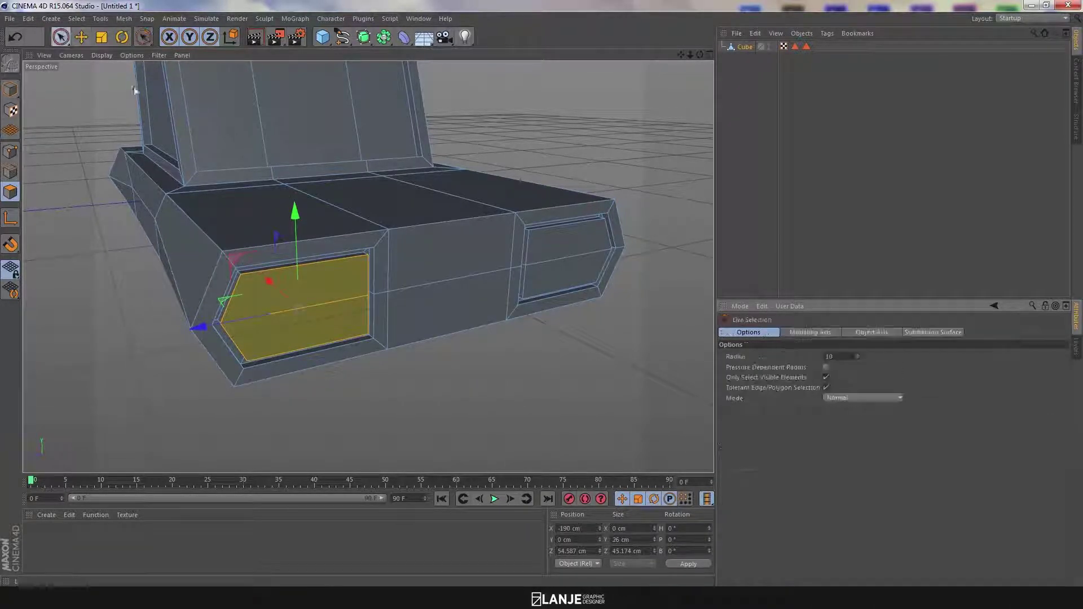
shift+click(560, 239)
scroll(260, 289, up, 5)
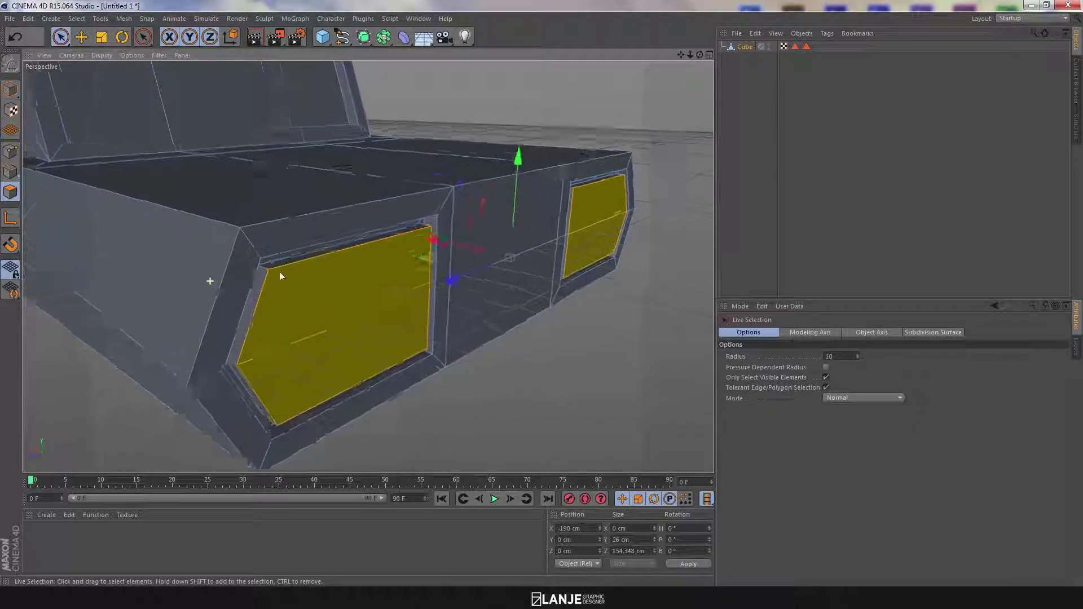
Add the side-wall polygon loops around both raised panels at the negative X end to the selection with Loop Selection
click(76, 18)
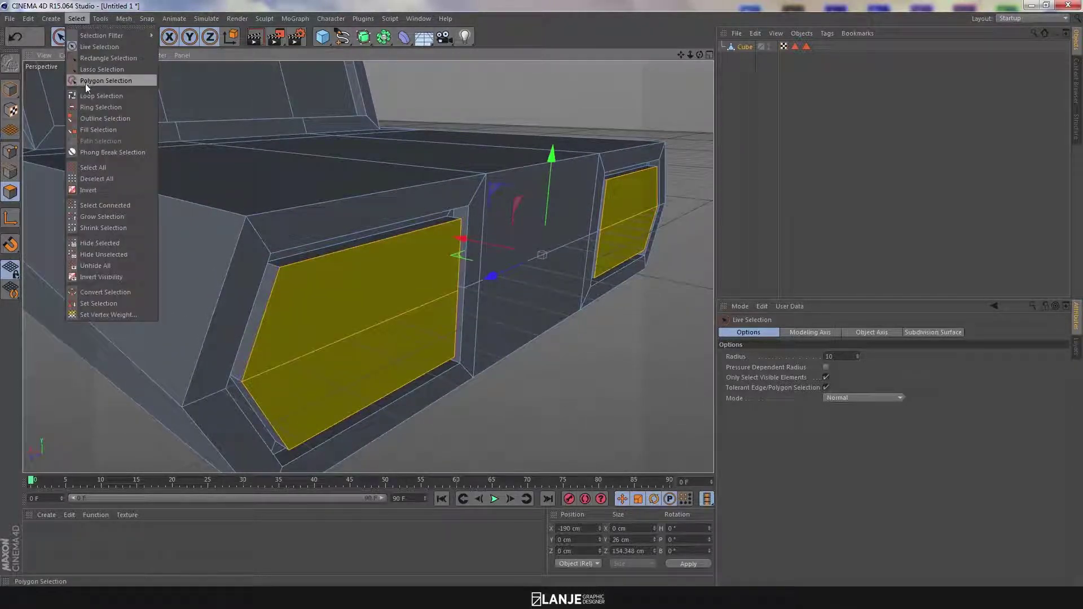
click(91, 95)
shift+click(274, 269)
alt+drag(526, 200, 339, 217)
alt+drag(417, 232, 368, 266)
shift+click(452, 290)
alt+drag(276, 259, 426, 260)
scroll(426, 260, down, 5)
scroll(426, 259, down, 1)
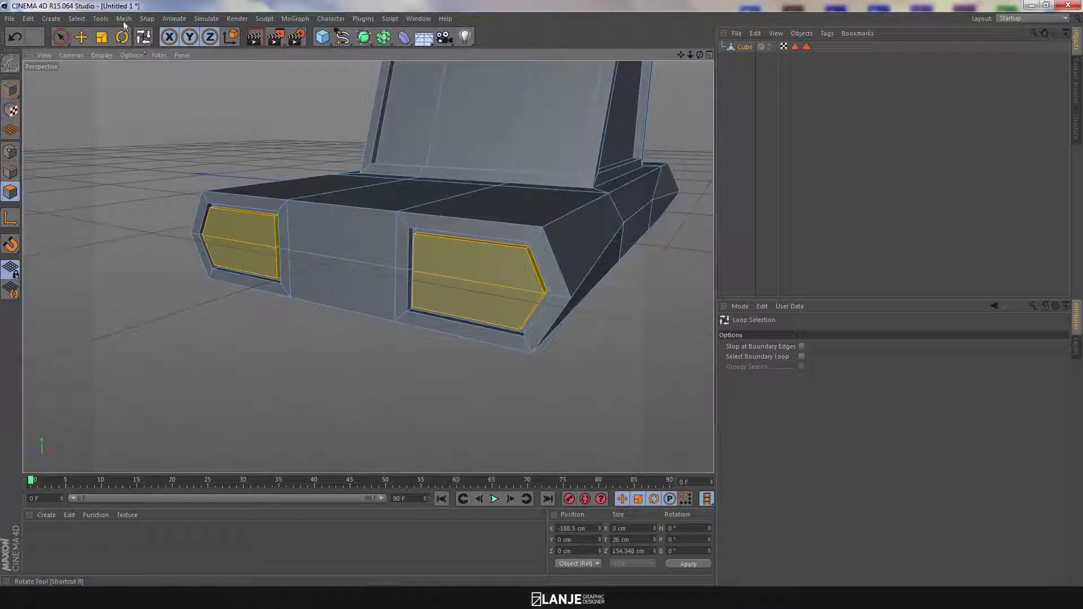
Store the selected light polygons as a polygon selection tag named ön far and reselect the Cube object
click(72, 19)
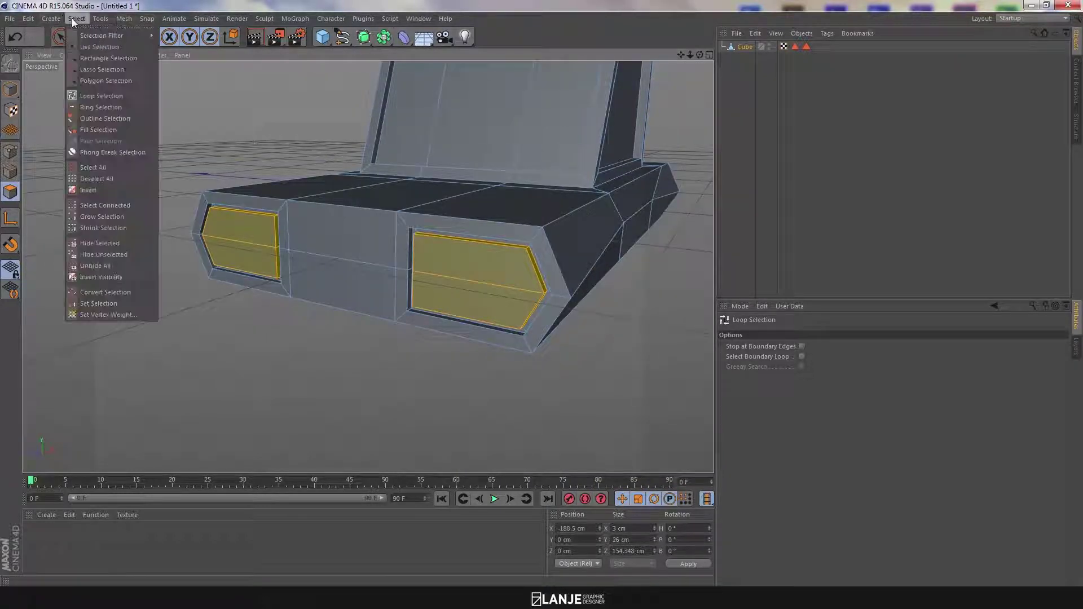
click(117, 305)
click(812, 346)
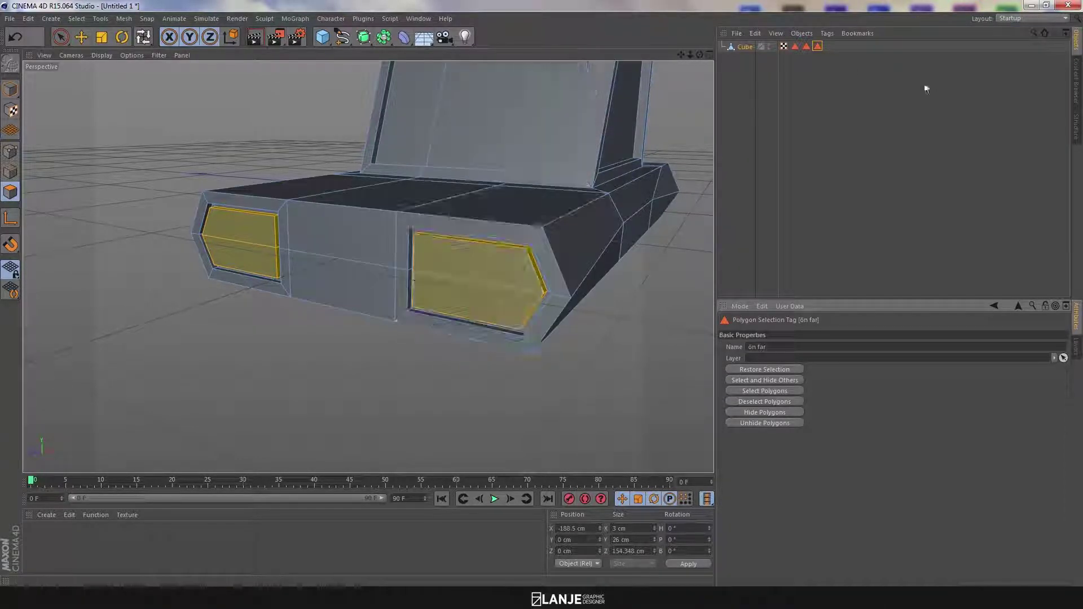
click(739, 49)
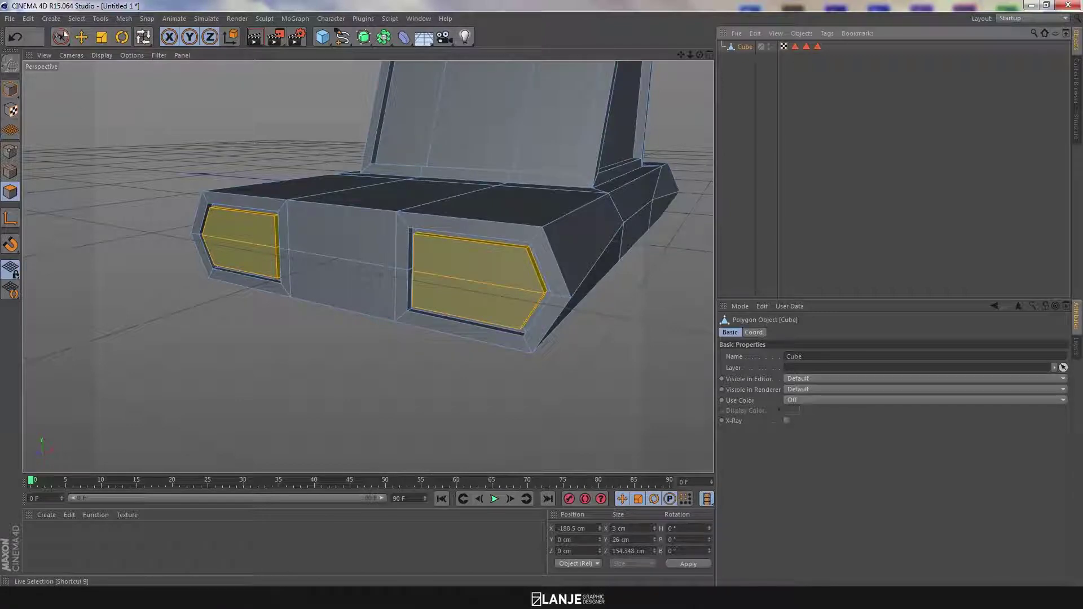
Clear the selection, select the two outer hood polygons above the lights and extrude them, trying 20 cm and settling on 5 cm
click(81, 37)
click(251, 133)
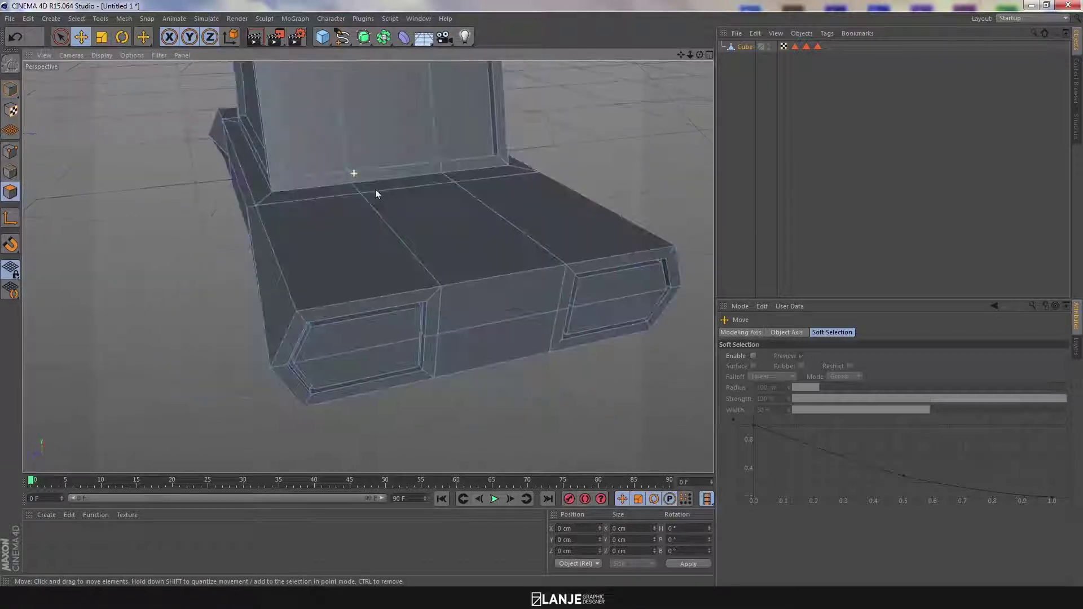
click(563, 220)
shift+click(357, 258)
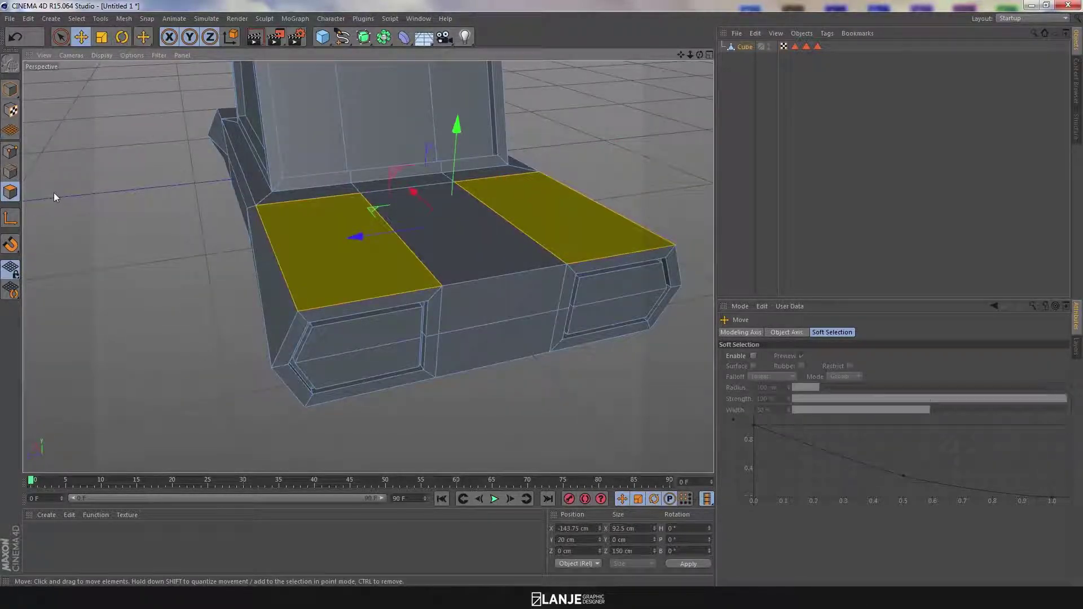
right_click(570, 409)
click(603, 347)
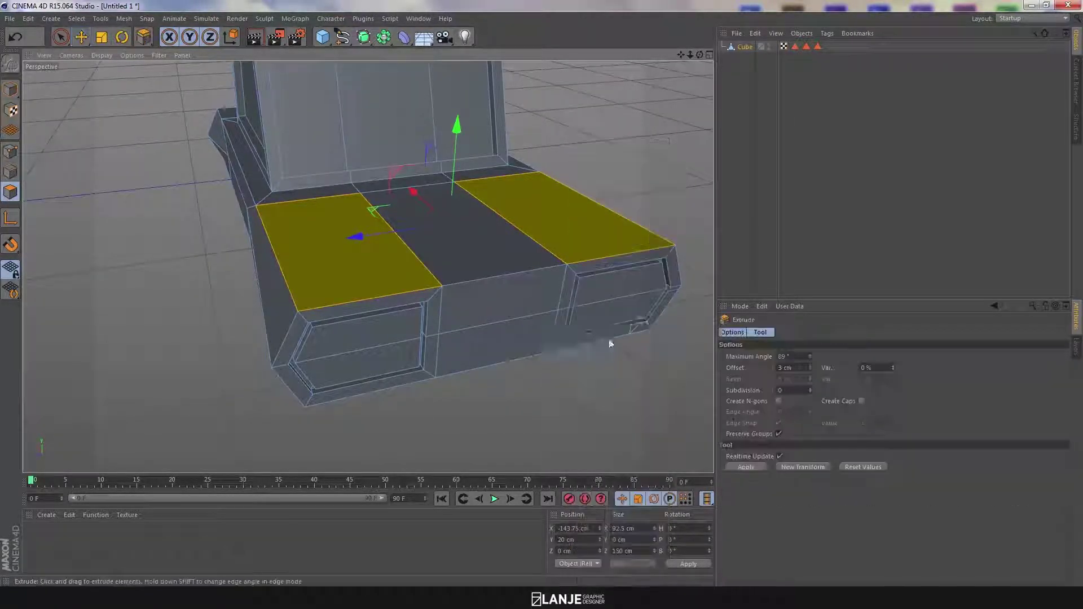
click(789, 367)
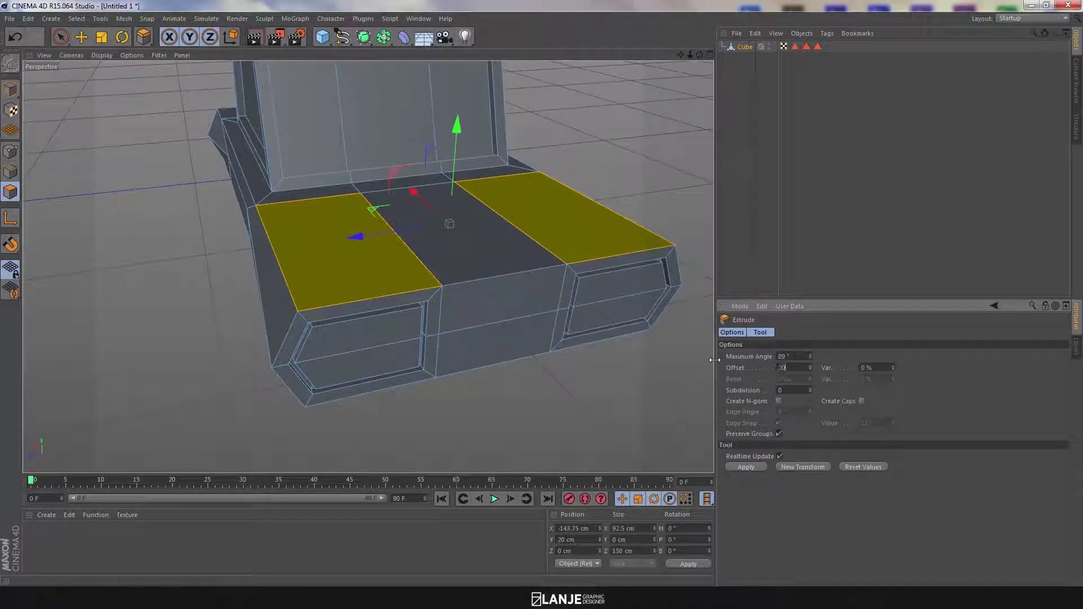
text(20)
key(Return)
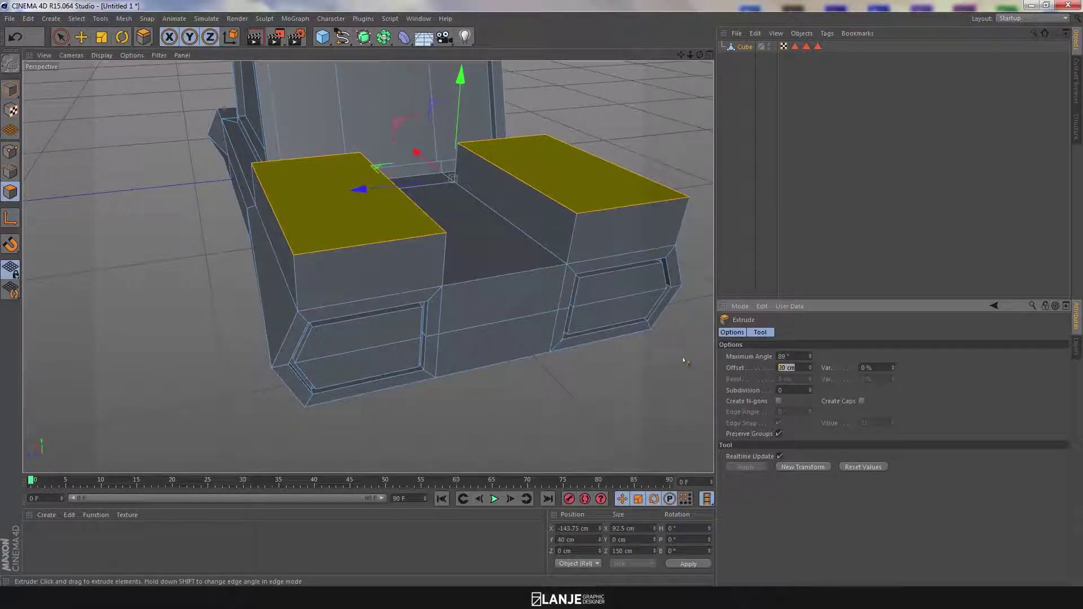
key(Return)
alt+drag(380, 359, 407, 350)
In point mode, select the four upper points along the front edge of the raised hood strips and set their Y position to 20 cm
click(13, 152)
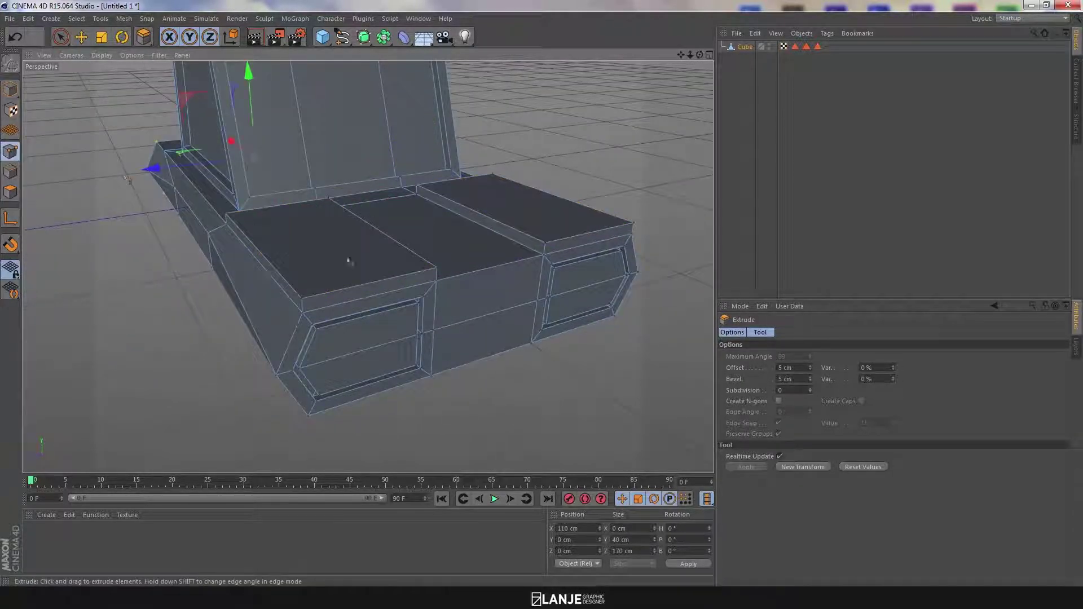
click(59, 37)
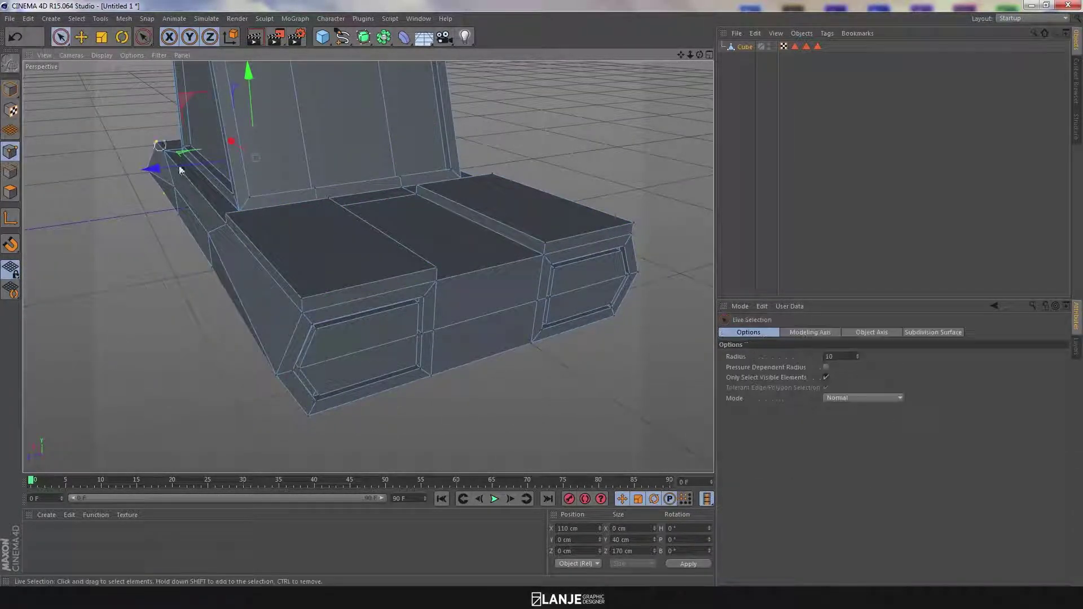
click(301, 297)
shift+click(436, 266)
shift+click(544, 242)
shift+click(635, 222)
alt+drag(348, 294, 435, 290)
drag(433, 140, 432, 151)
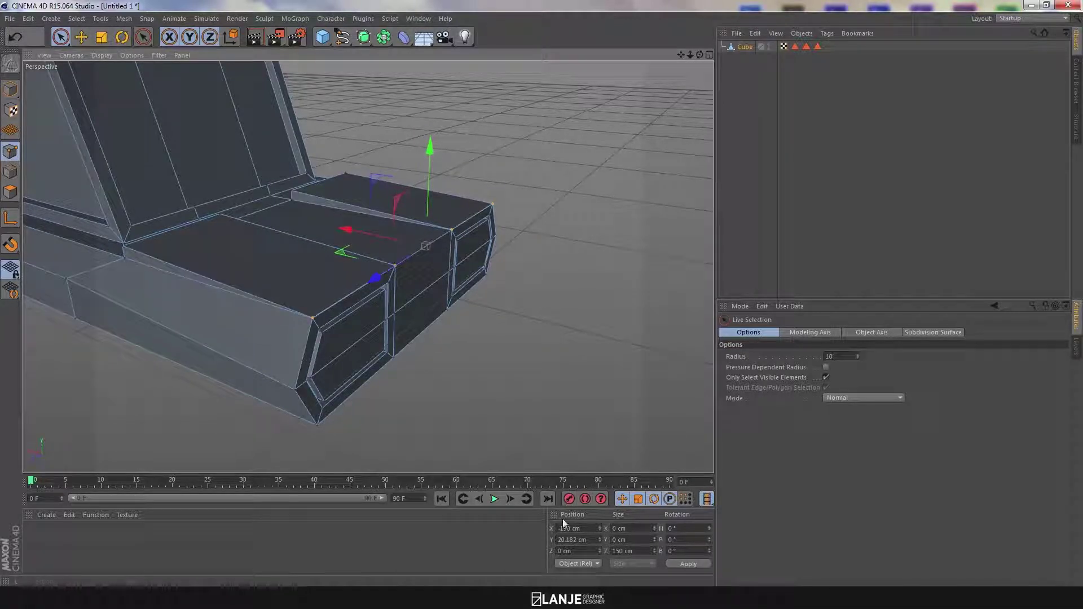
click(588, 541)
text(20)
key(Return)
Select the upper and lower points along the windshield-side edge of both raised hood strips, set their X position to -90 cm and clear the selection
scroll(454, 382, up, 5)
alt+drag(333, 352, 246, 365)
click(219, 368)
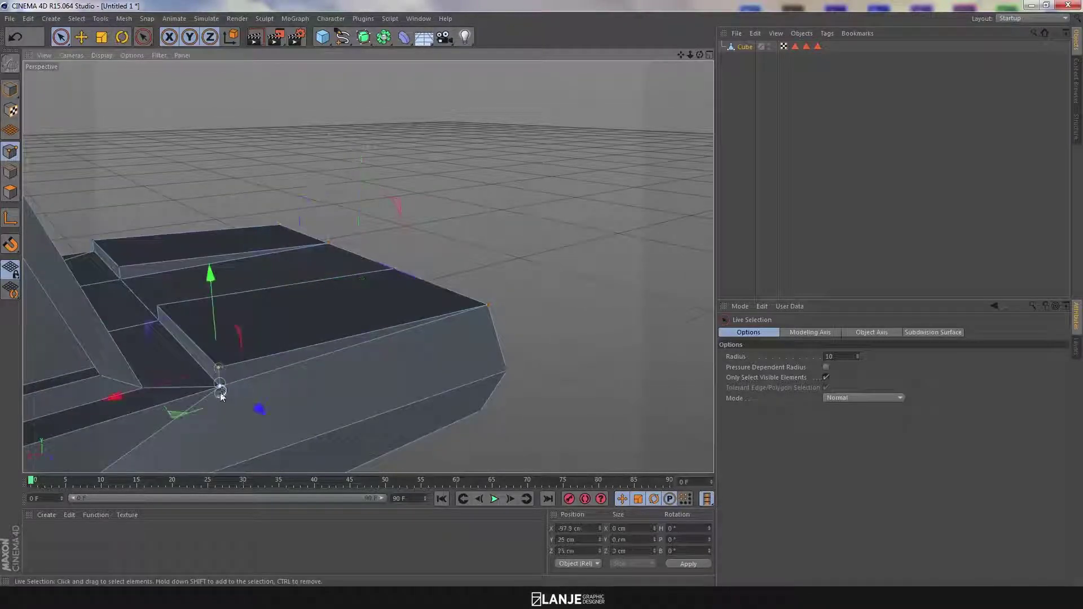
shift+click(219, 388)
shift+click(157, 311)
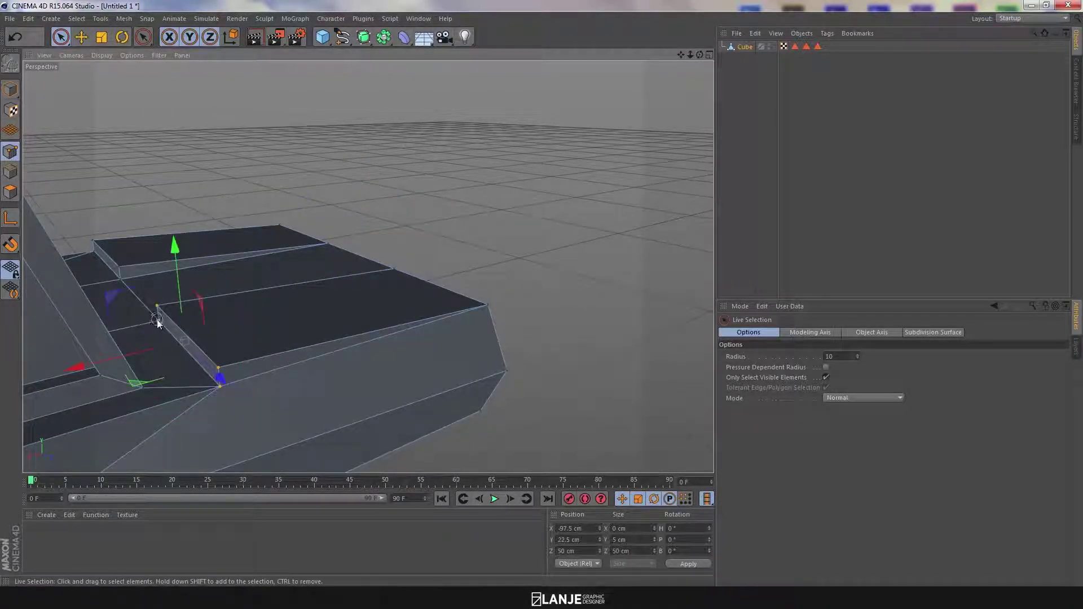
shift+click(120, 266)
shift+click(93, 242)
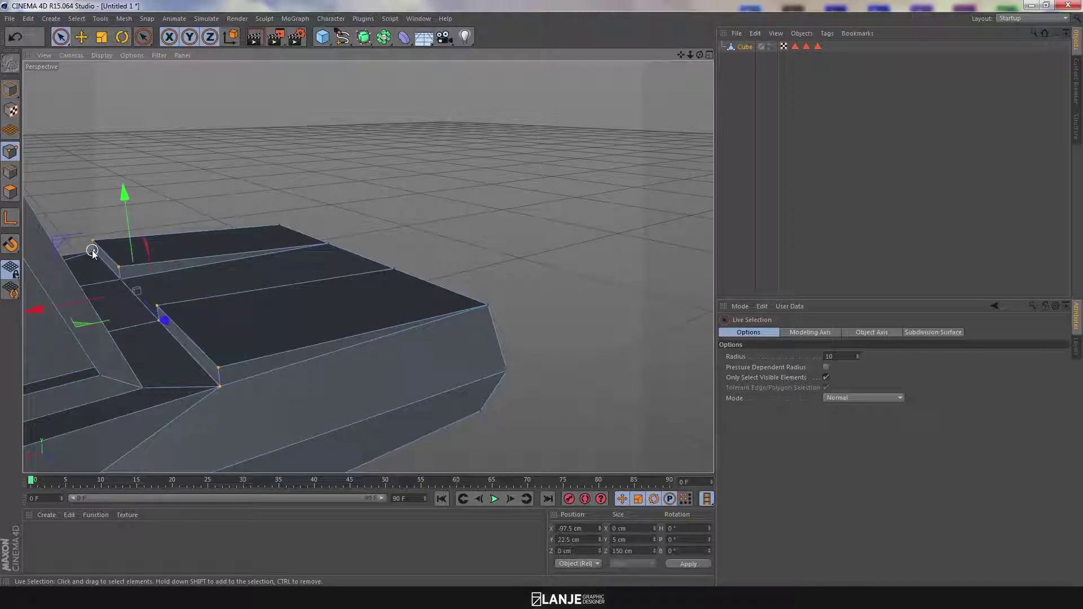
alt+drag(123, 282, 227, 321)
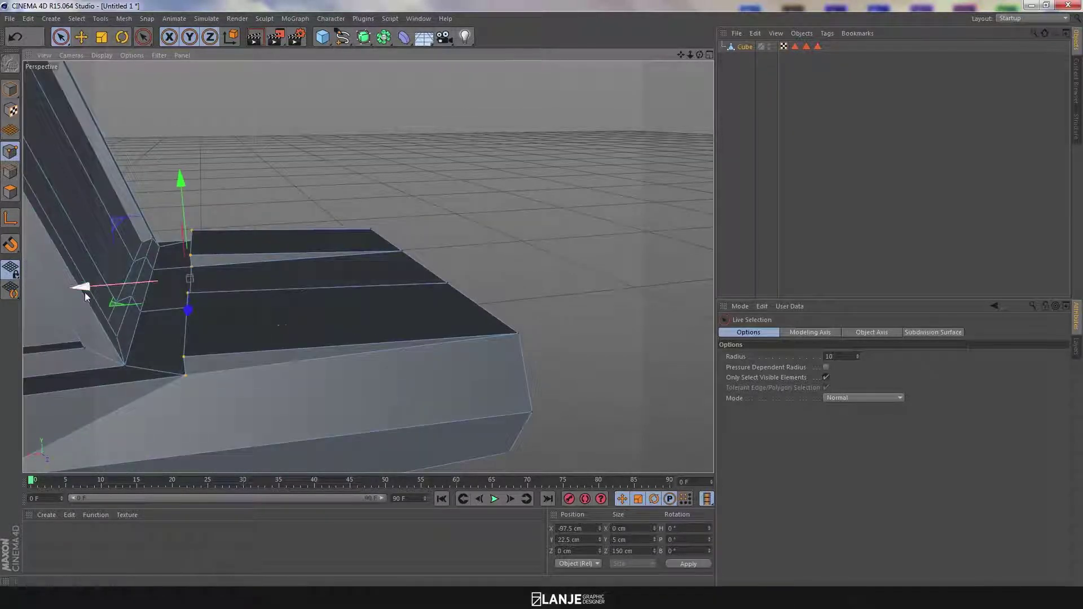
drag(83, 289, 56, 288)
drag(589, 527, 558, 526)
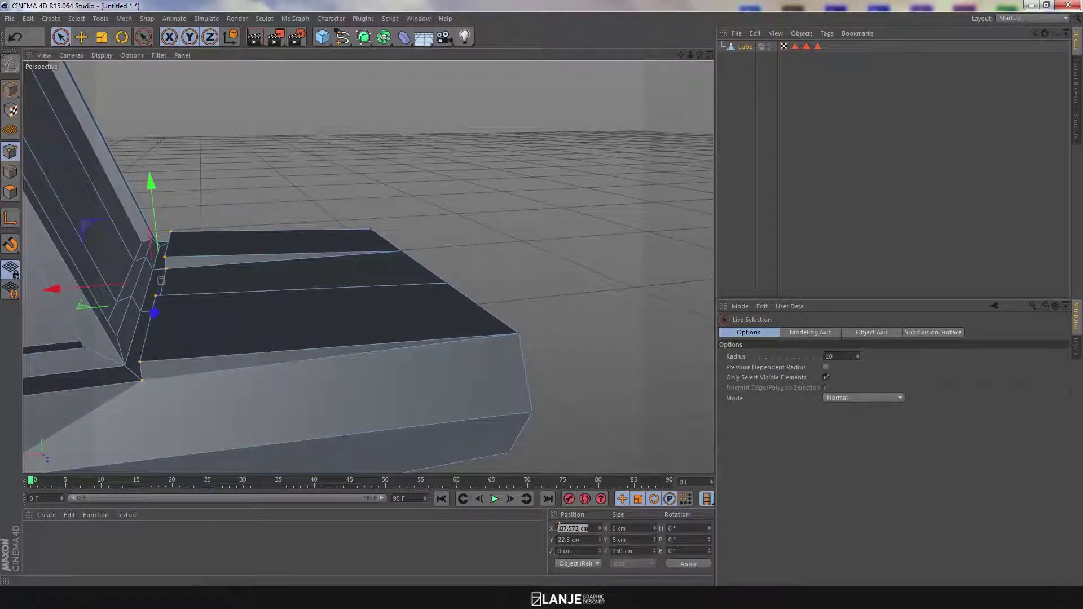
text(-90)
key(Return)
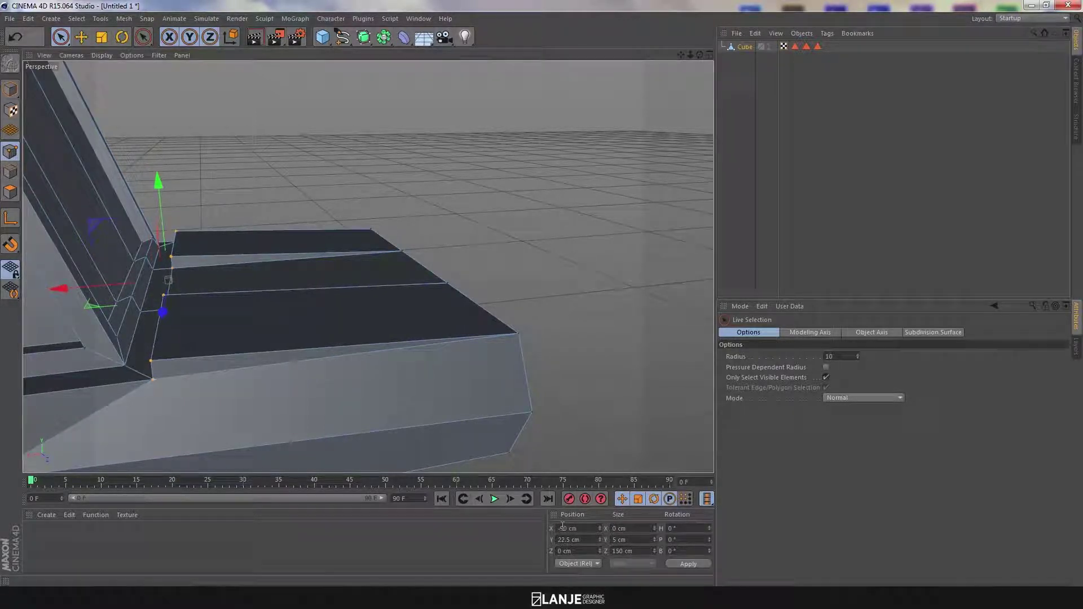
alt+drag(317, 375, 256, 349)
alt+drag(157, 354, 202, 319)
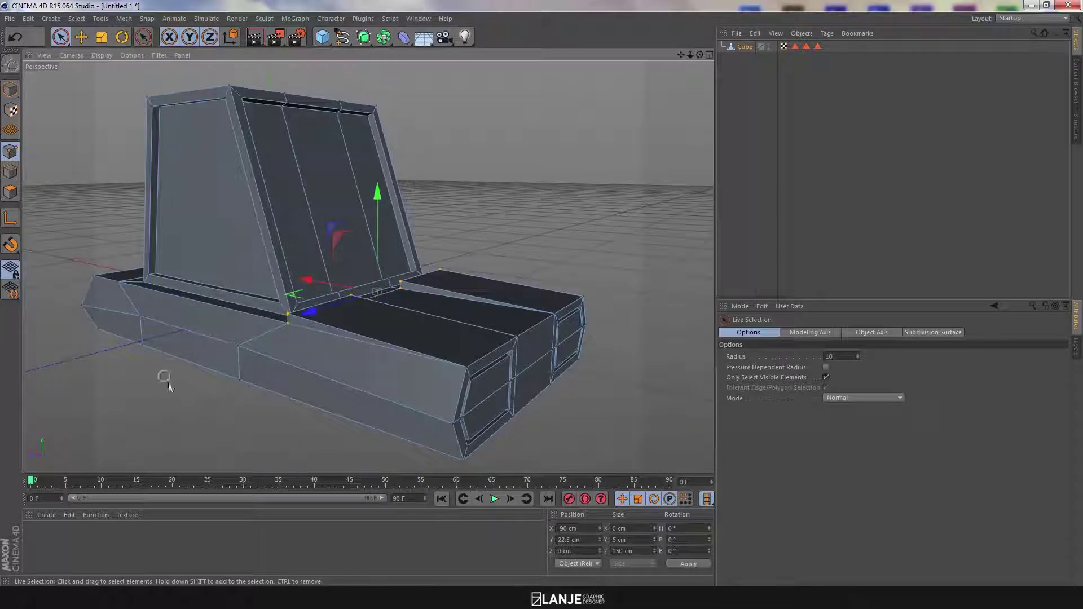
click(165, 380)
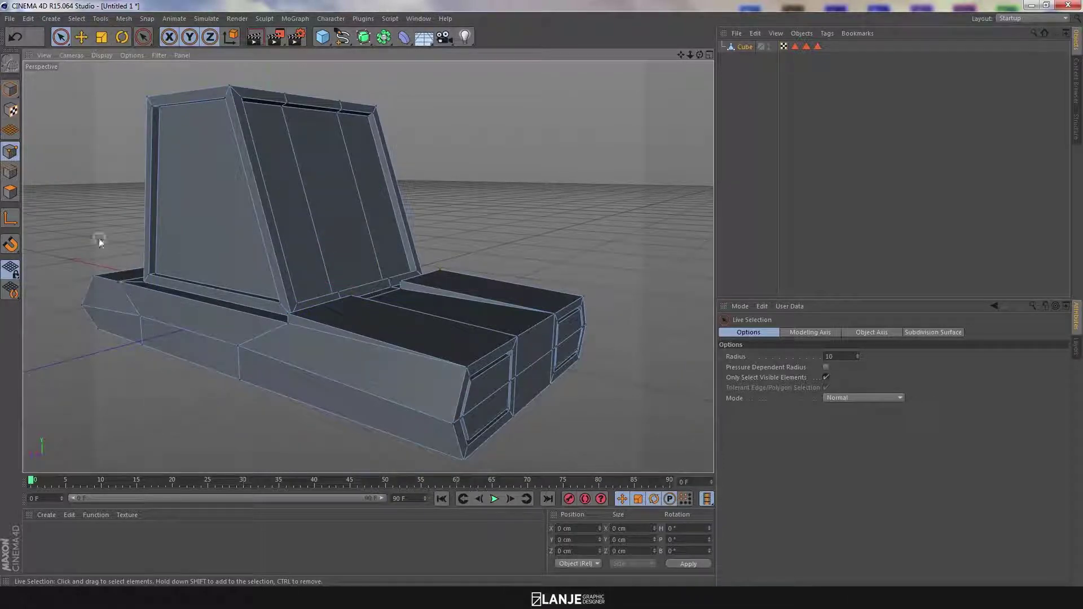
In polygon mode, select the long body polygons below both side windows and apply Extrude Inner, trying a 7 cm offset and settling on 8 cm
click(10, 192)
click(429, 332)
click(175, 314)
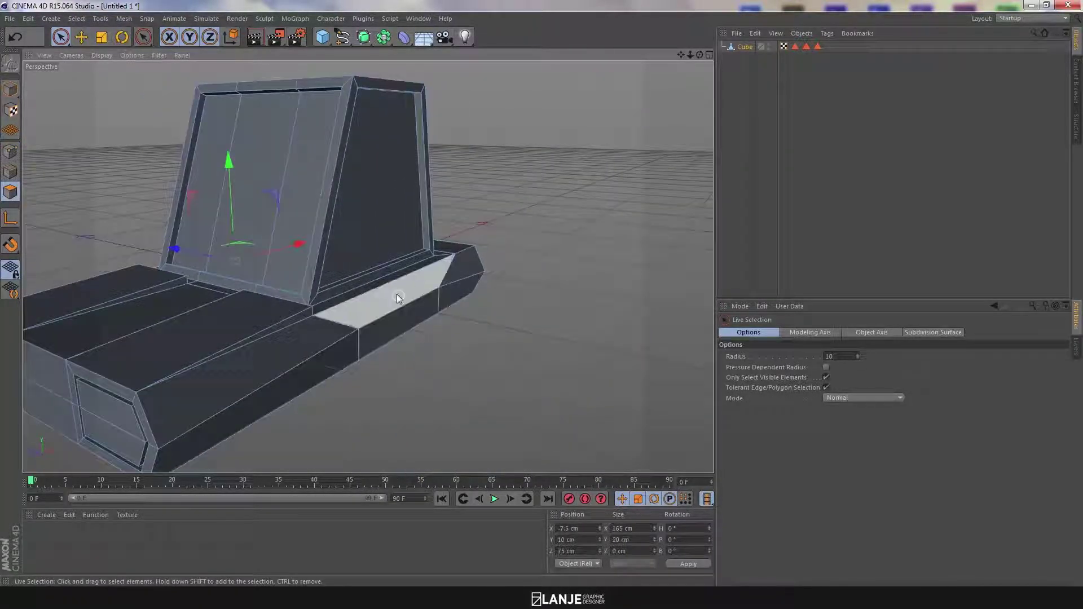
click(397, 293)
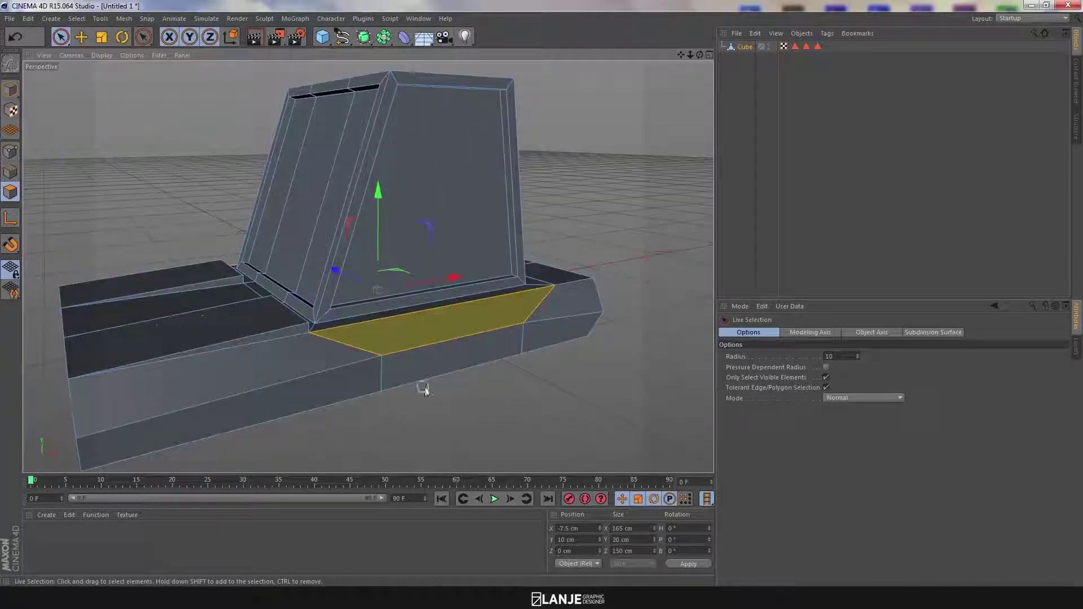
right_click(489, 404)
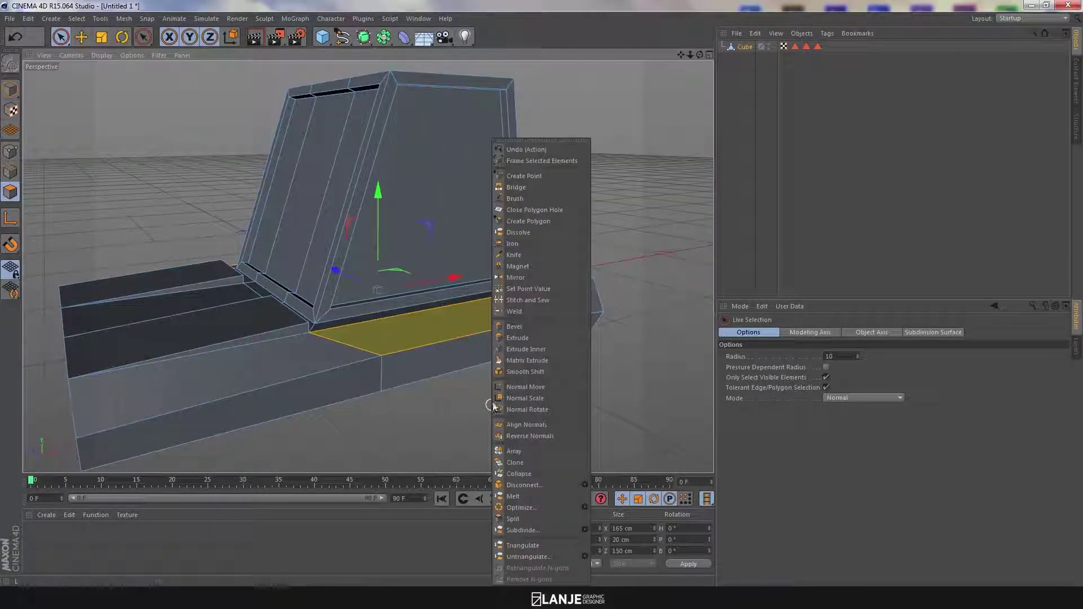
click(533, 347)
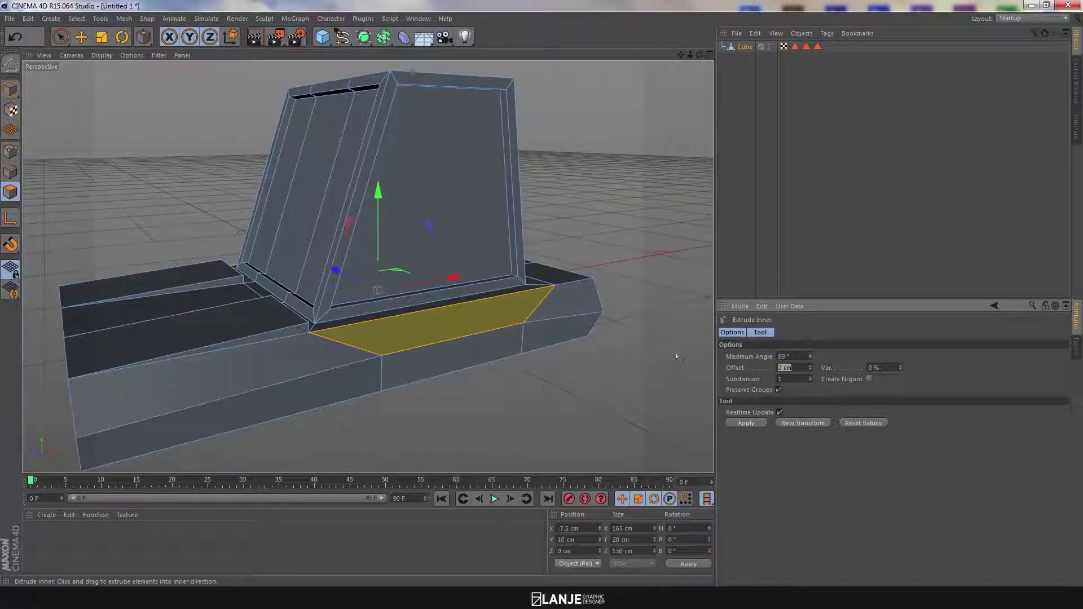
key(Return)
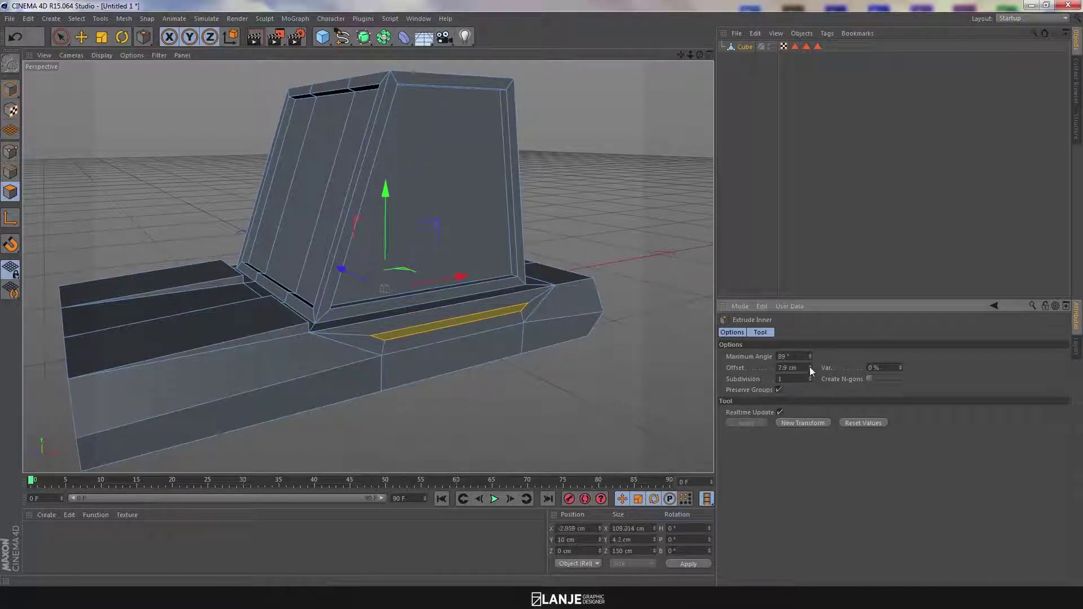
text(7)
key(Return)
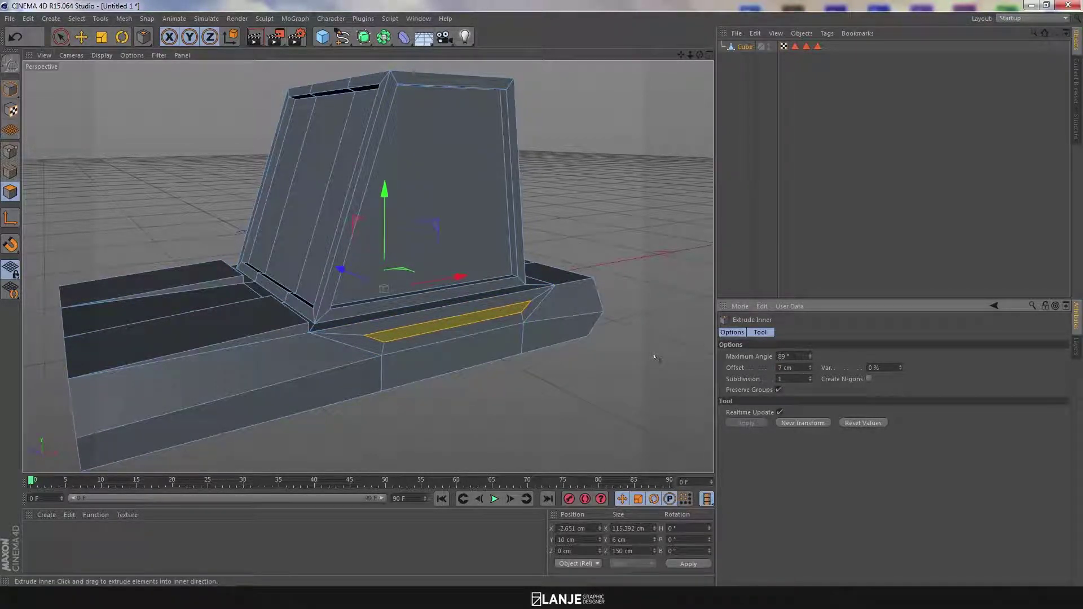
text(8)
key(Return)
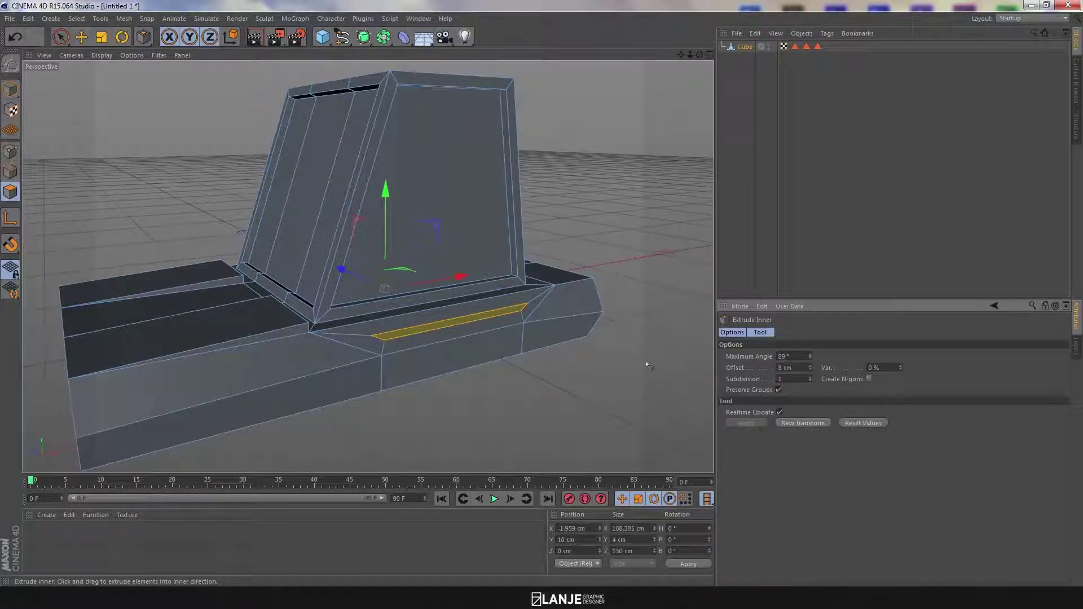
Scale the inset side polygons along X and set their X size to 20 cm
alt+drag(645, 363, 520, 352)
alt+middle_drag(520, 352, 505, 373)
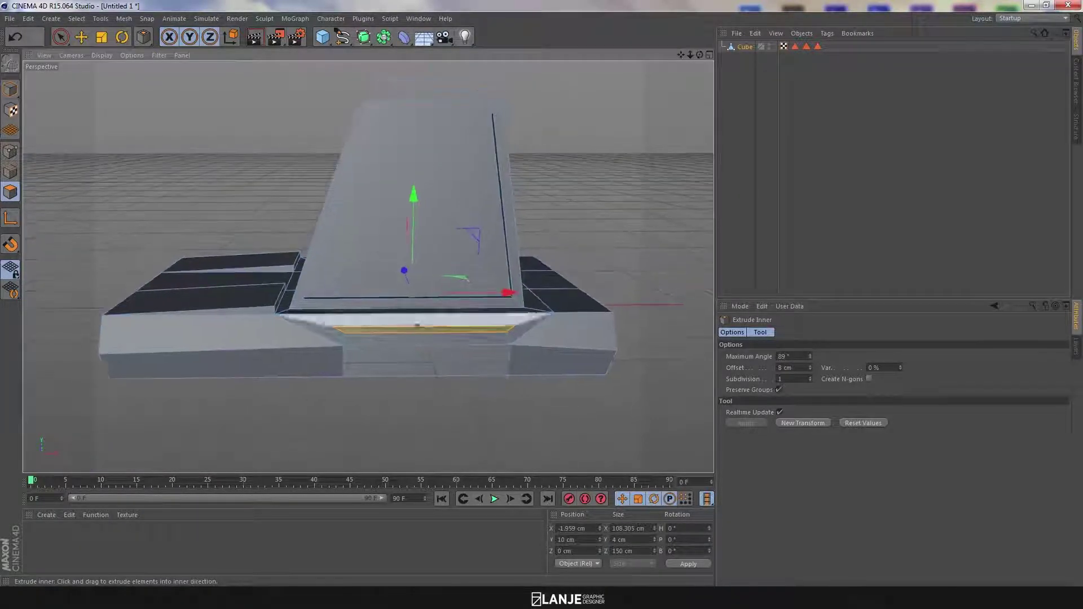
click(101, 38)
drag(507, 290, 434, 288)
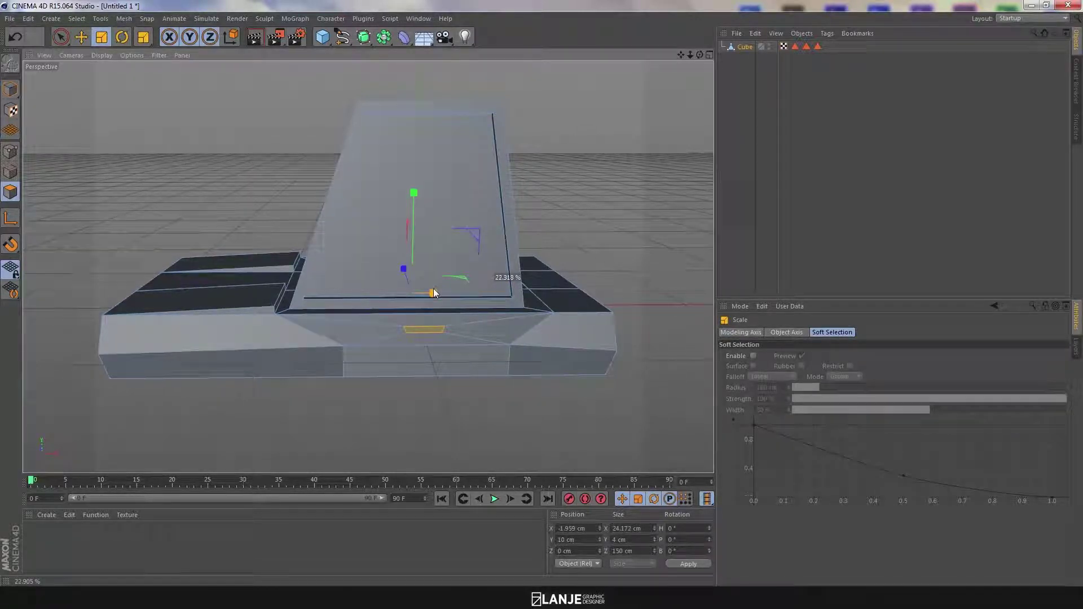
double_click(629, 529)
text(20)
key(Return)
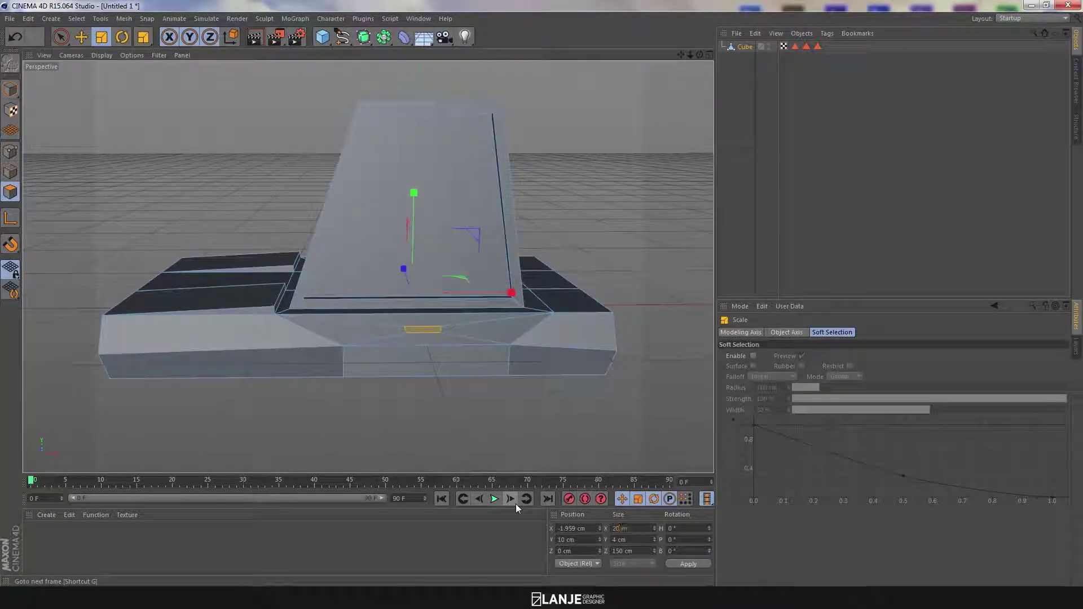
Move the small inset polygons toward the rear of the car and set their X position to 40 cm
click(81, 37)
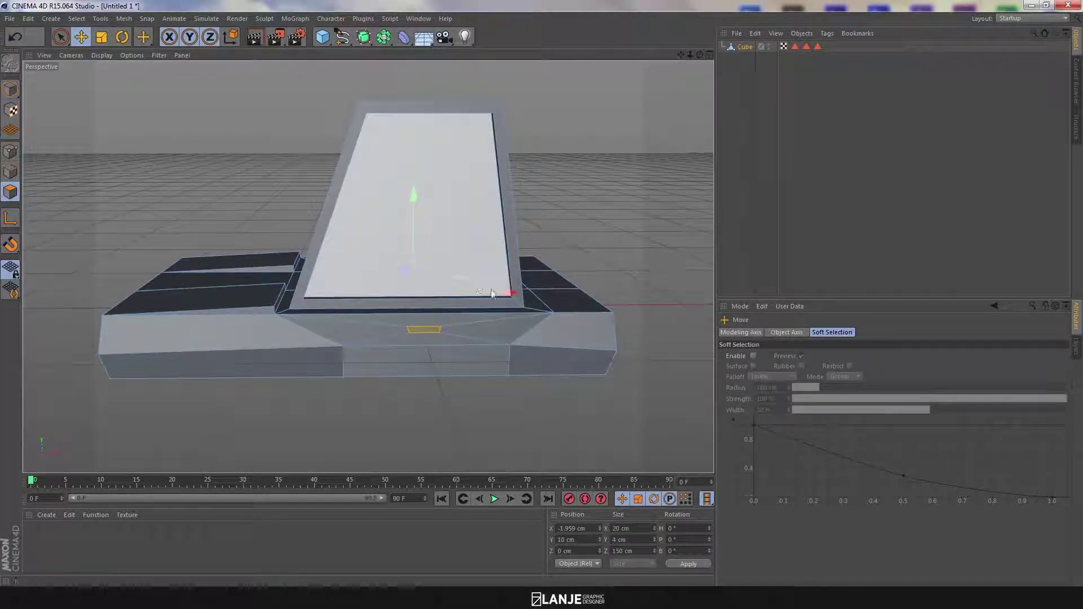
drag(506, 293, 561, 297)
double_click(575, 528)
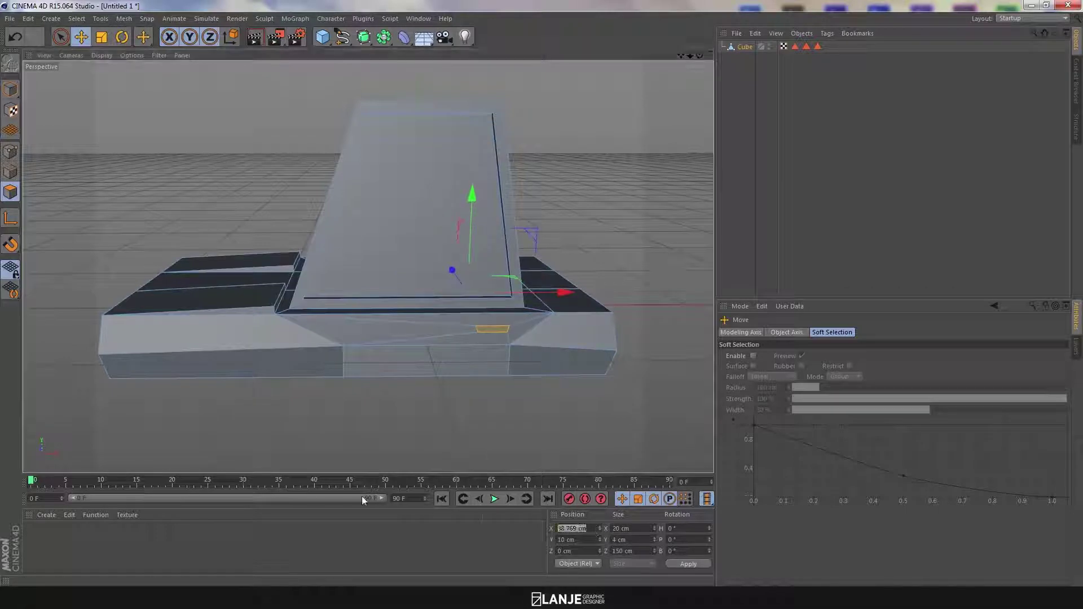
text(40)
key(Return)
Extrude the two small side polygons outward by 4 cm to form the door handles
alt+drag(394, 445, 476, 401)
right_click(555, 238)
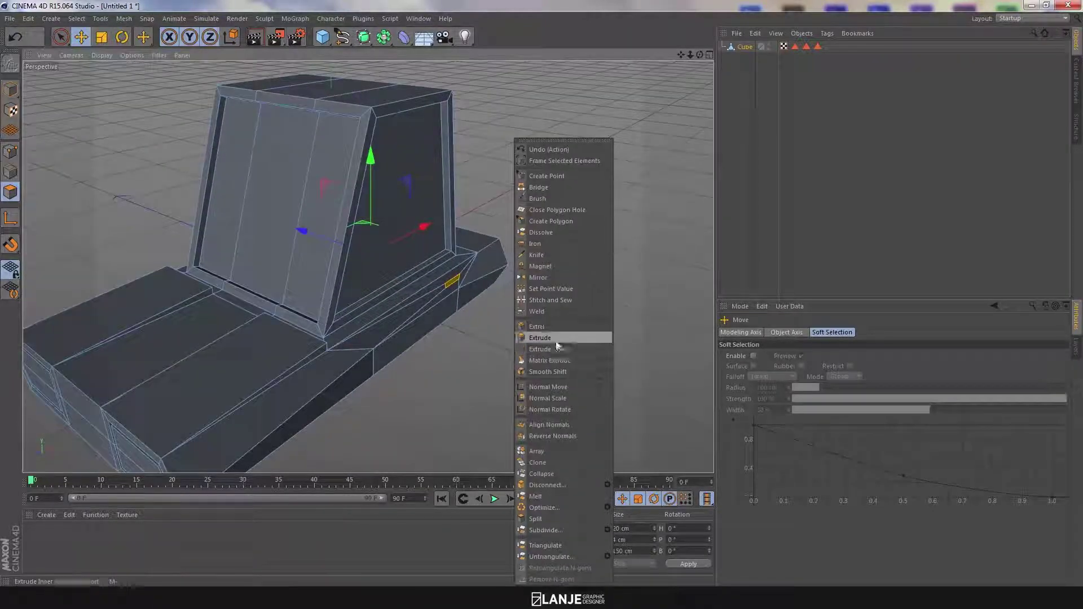
click(541, 338)
click(796, 367)
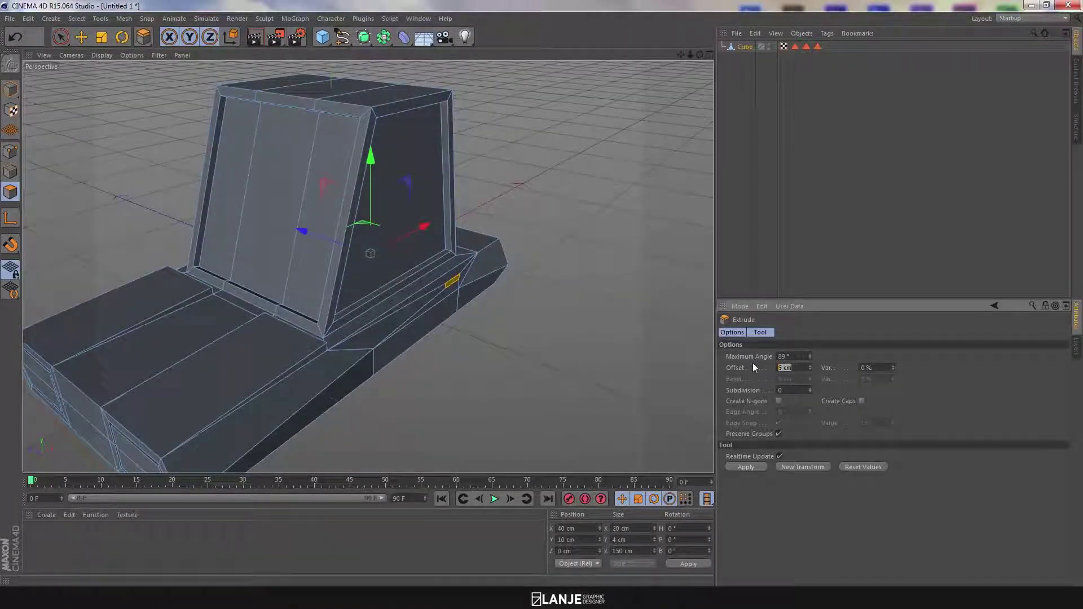
mouse_move(551, 307)
alt+mouse_down()
mouse_move(356, 248)
mouse_move(176, 273)
mouse_move(581, 278)
mouse_move(529, 317)
mouse_move(367, 266)
mouse_move(512, 300)
mouse_move(528, 326)
mouse_move(401, 278)
mouse_move(157, 268)
mouse_move(536, 312)
alt+mouse_up()
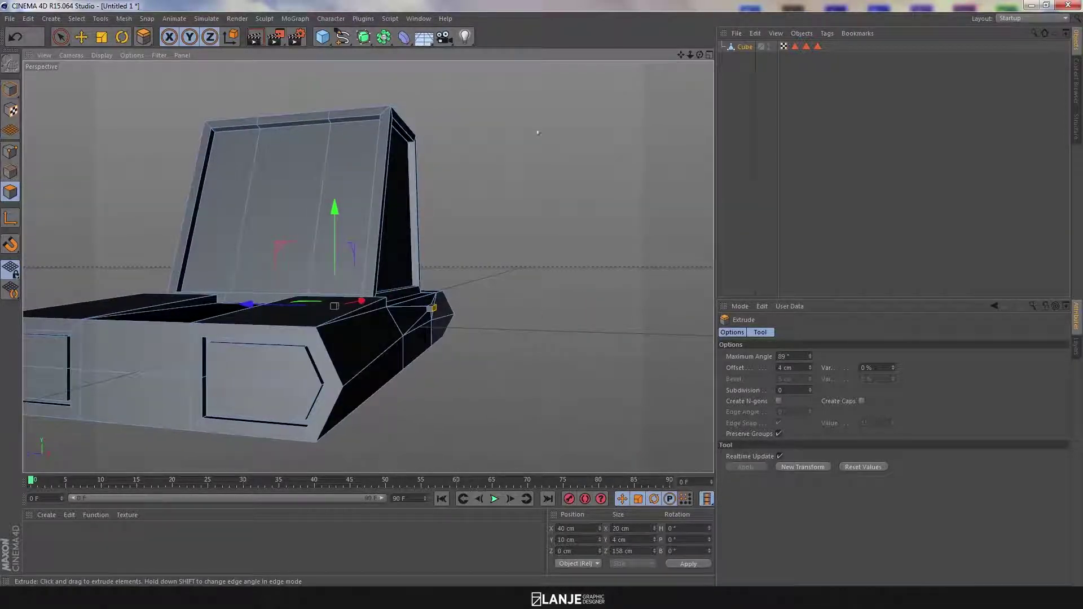
Deselect the Cube object and render the perspective view to examine the car body
click(742, 93)
alt+drag(537, 238, 479, 253)
scroll(542, 234, down, 4)
alt+drag(537, 230, 516, 243)
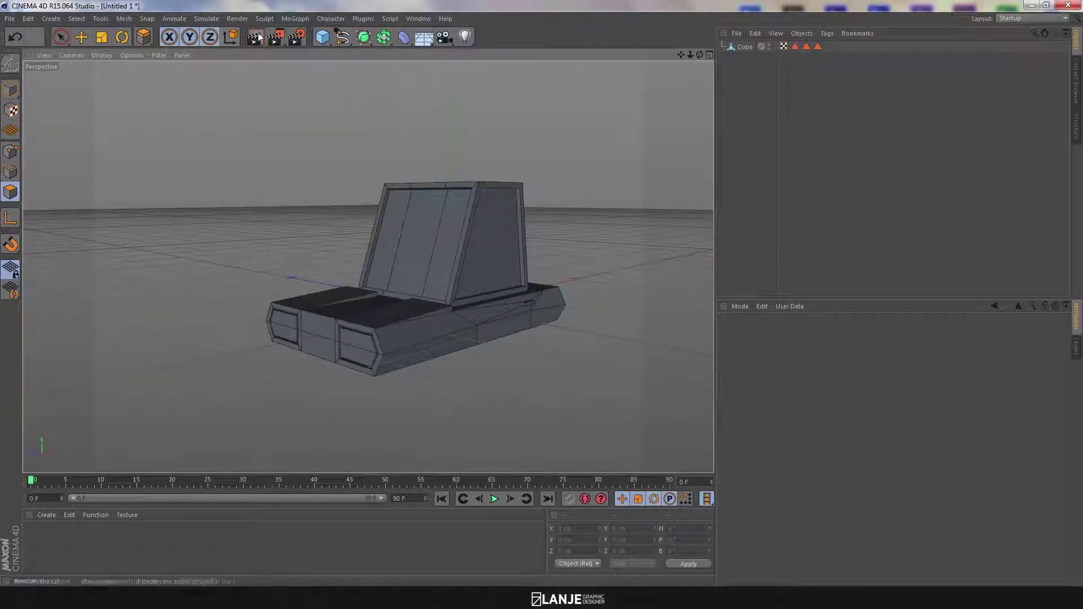
click(256, 37)
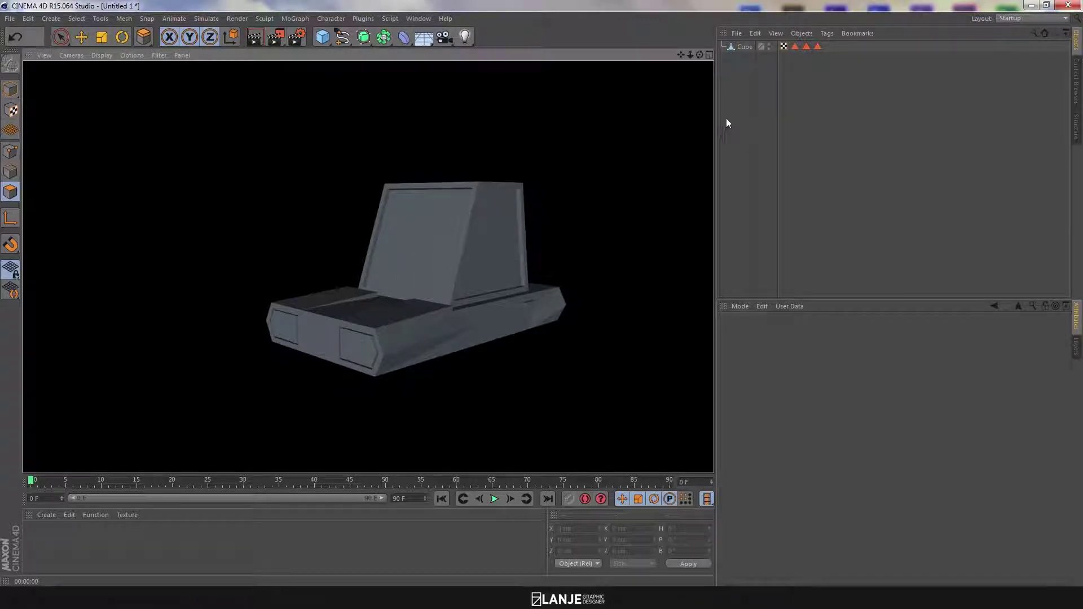
click(733, 70)
Switch to Live Selection and add a Cylinder primitive for a wheel
click(62, 39)
alt+drag(302, 206, 330, 56)
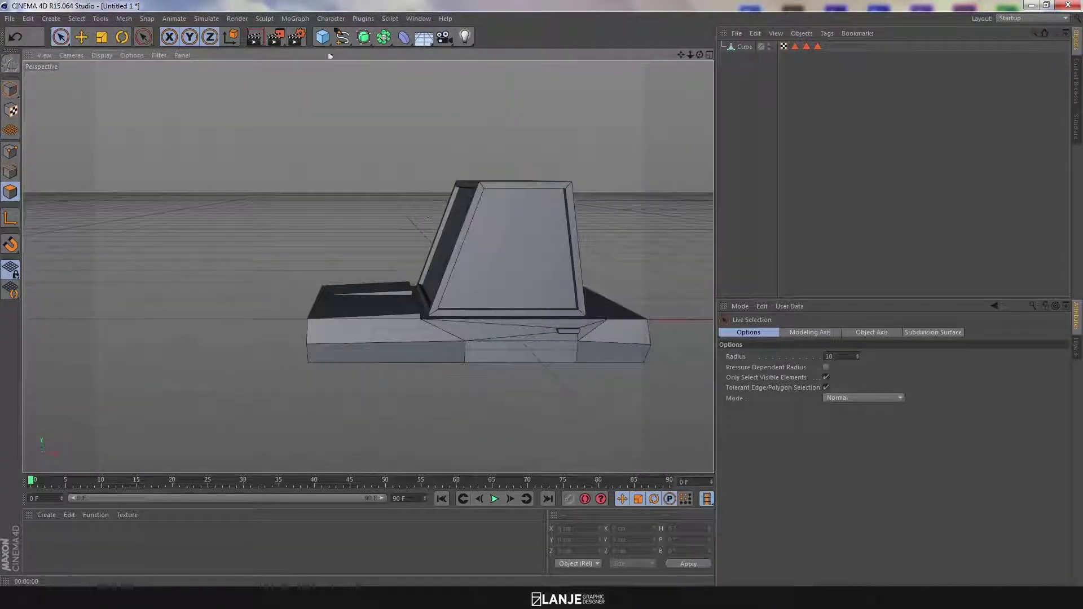
click(326, 37)
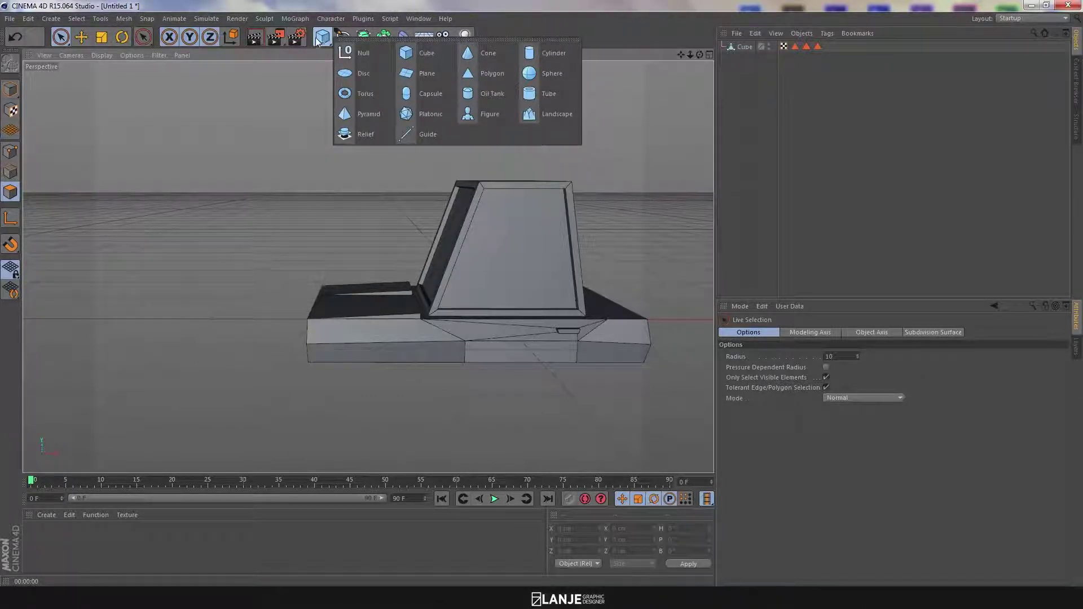
click(552, 53)
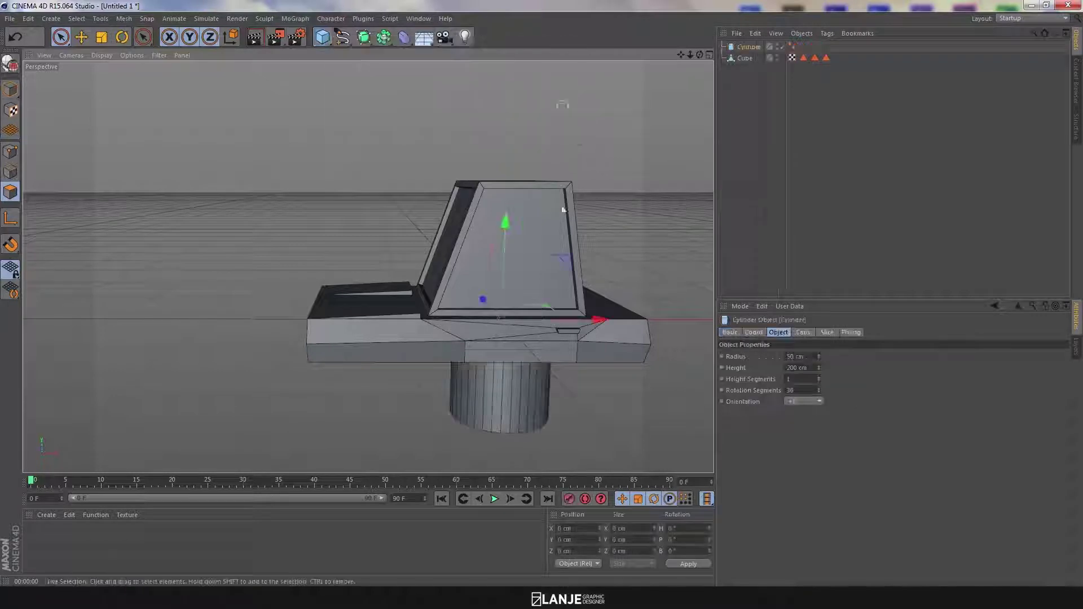
alt+drag(348, 323, 569, 343)
alt+middle_drag(475, 347, 505, 350)
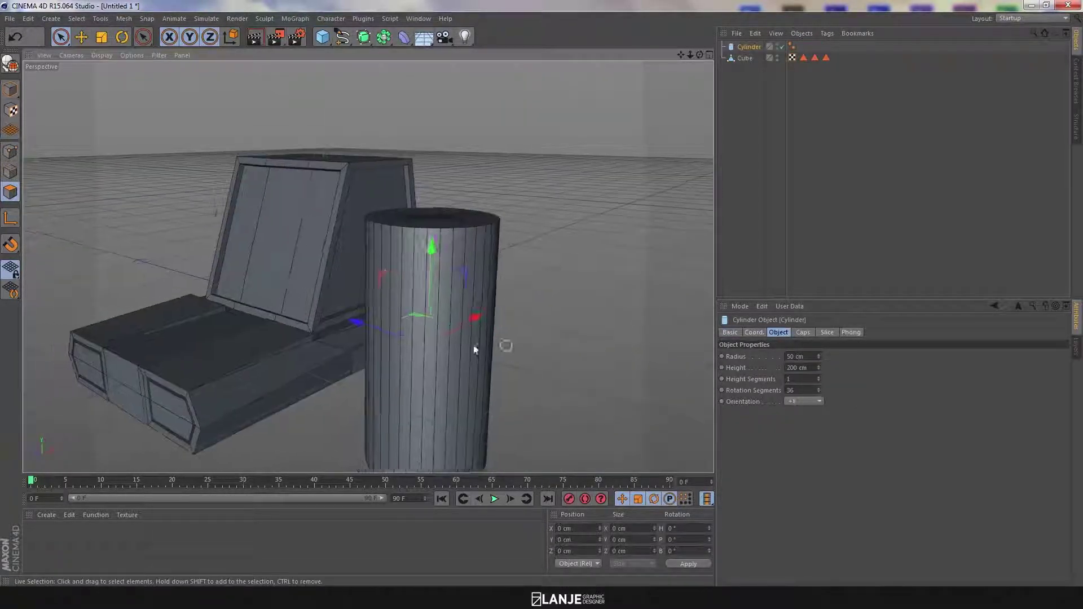
drag(366, 325, 411, 337)
mouse_move(540, 328)
alt+mouse_down()
mouse_move(492, 309)
mouse_move(541, 338)
alt+mouse_up()
Set the cylinder's height to 5 cm, its radius to 30 cm and its orientation to +Z
click(809, 368)
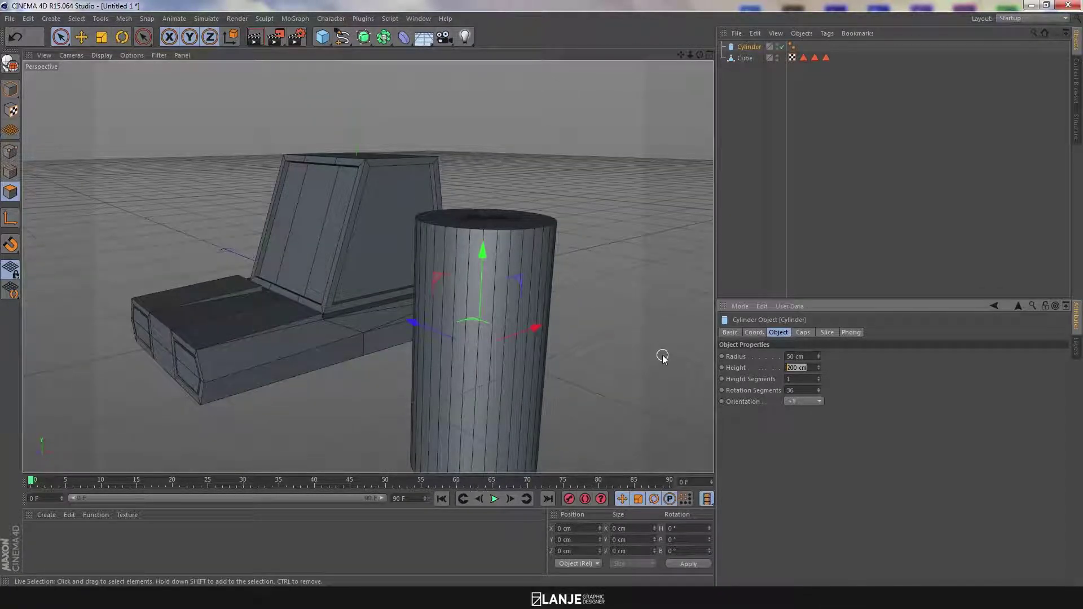
text(5)
key(Return)
click(809, 357)
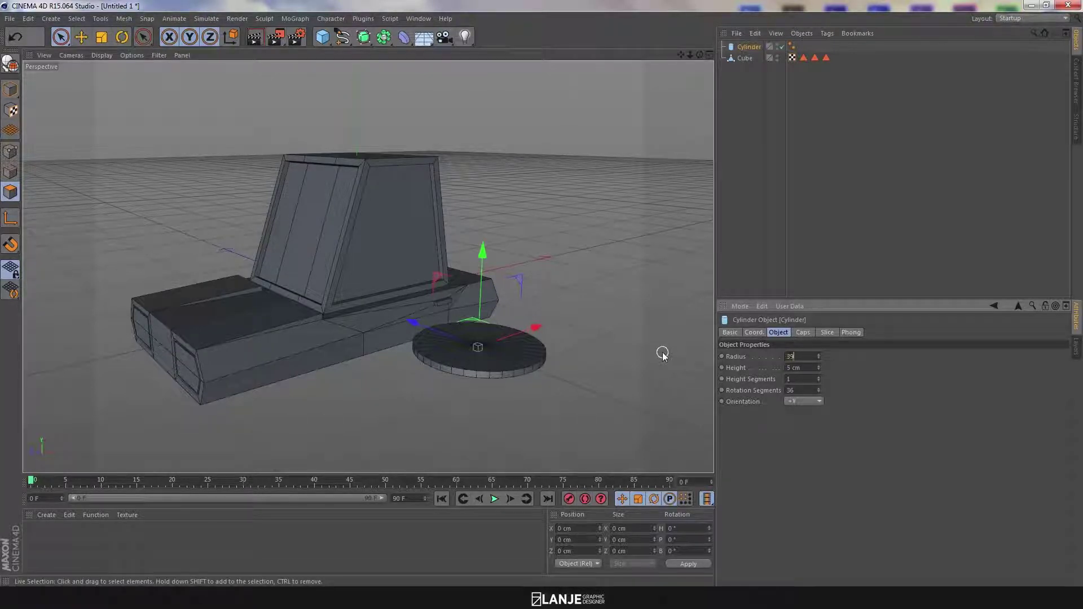
key(Return)
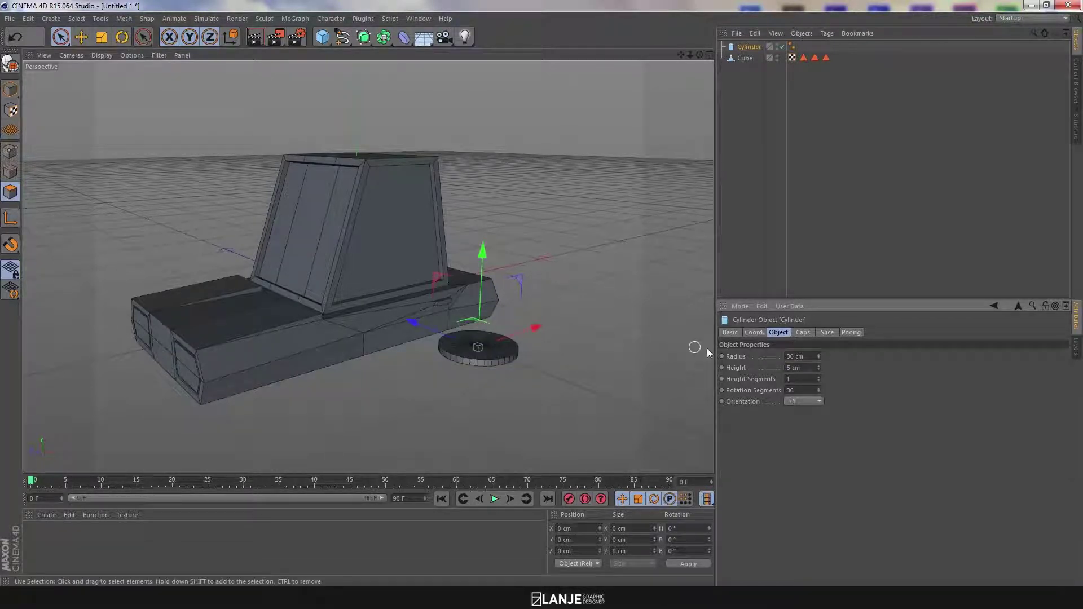
click(804, 459)
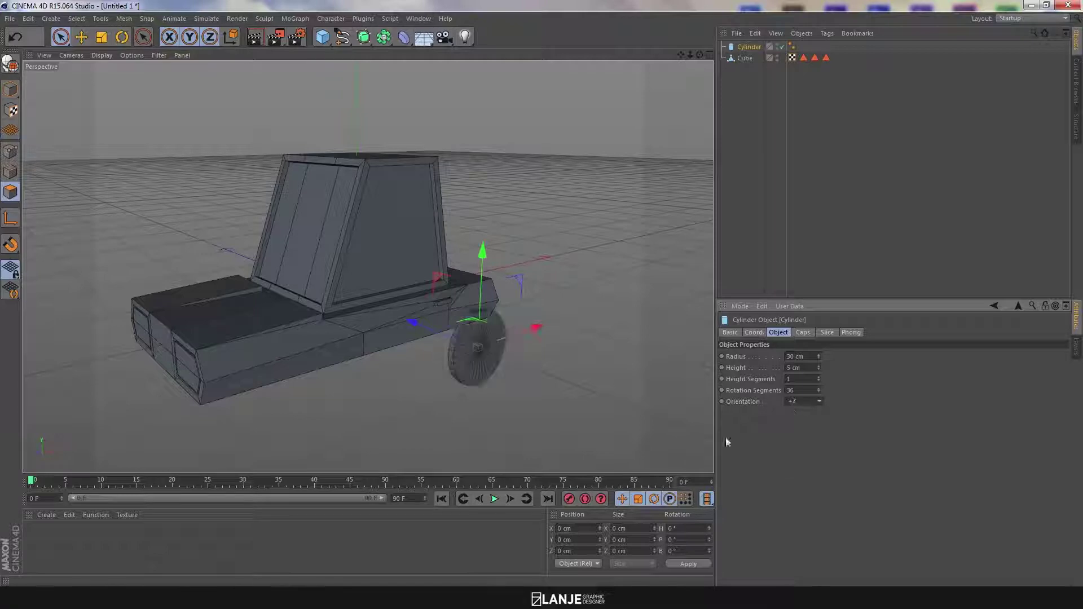
Set the wheel cylinder's rotation segments to 10
alt+drag(560, 360, 608, 340)
alt+drag(534, 363, 453, 343)
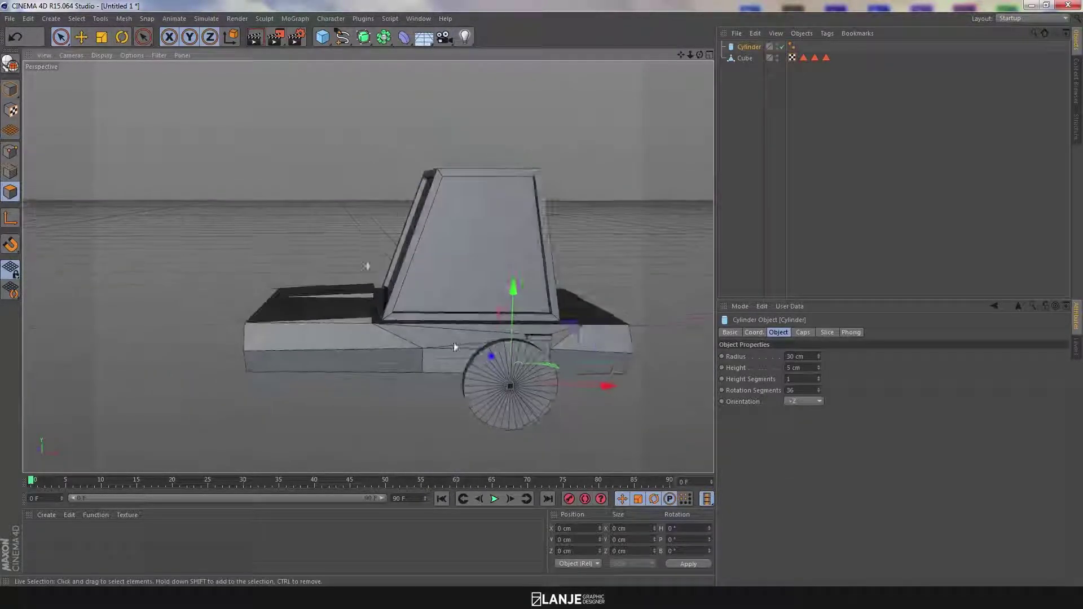
click(800, 390)
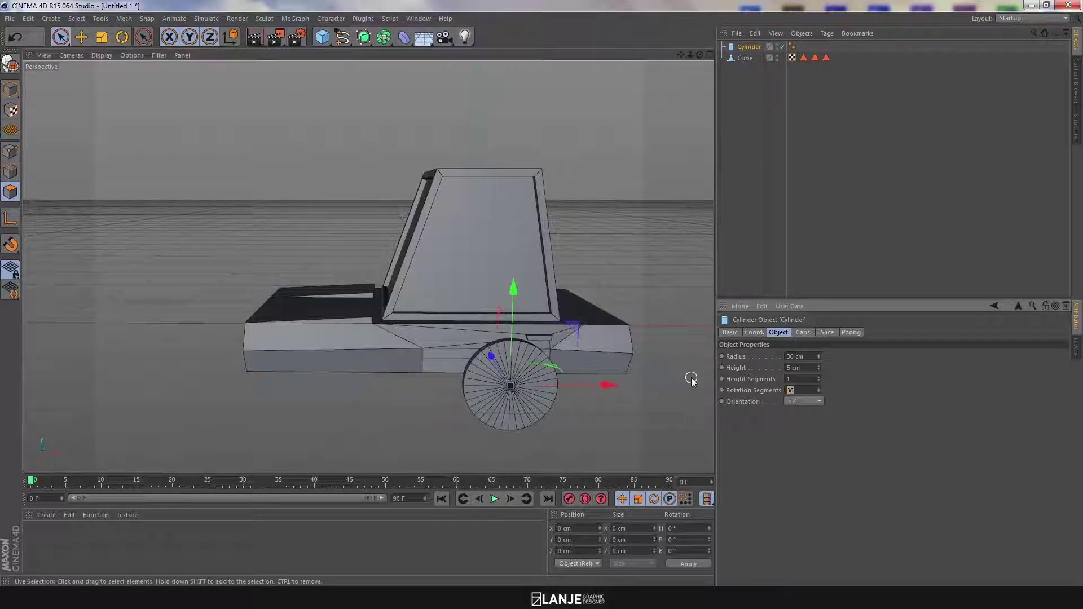
key(Return)
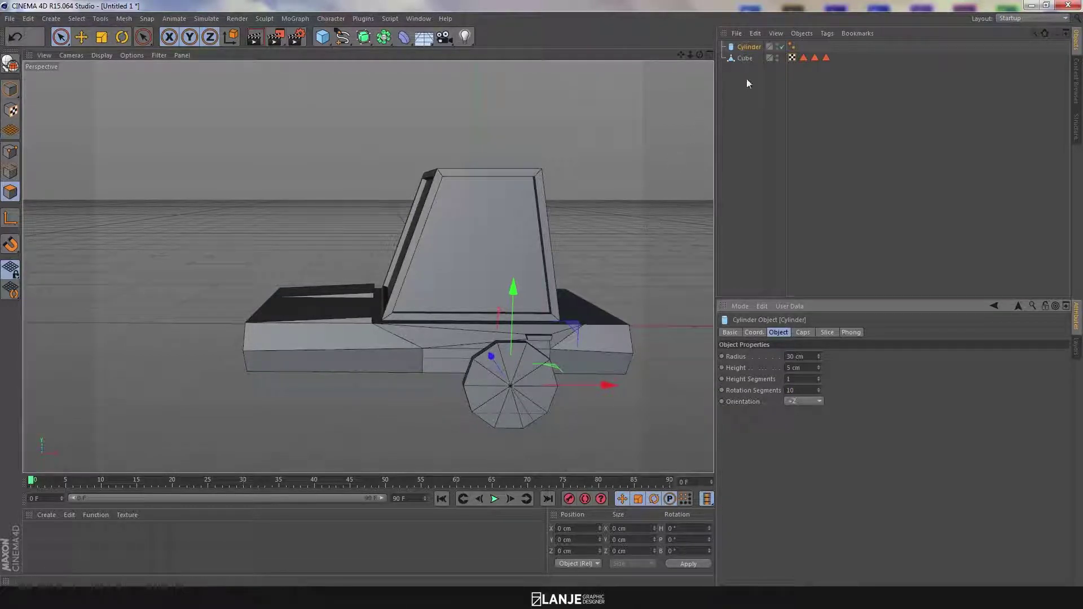
Convert the wheel cylinder to an editable polygon object and delete its Phong tag
alt+drag(550, 329, 496, 334)
alt+middle_drag(574, 363, 433, 335)
alt+drag(436, 336, 565, 341)
alt+right_drag(512, 376, 578, 372)
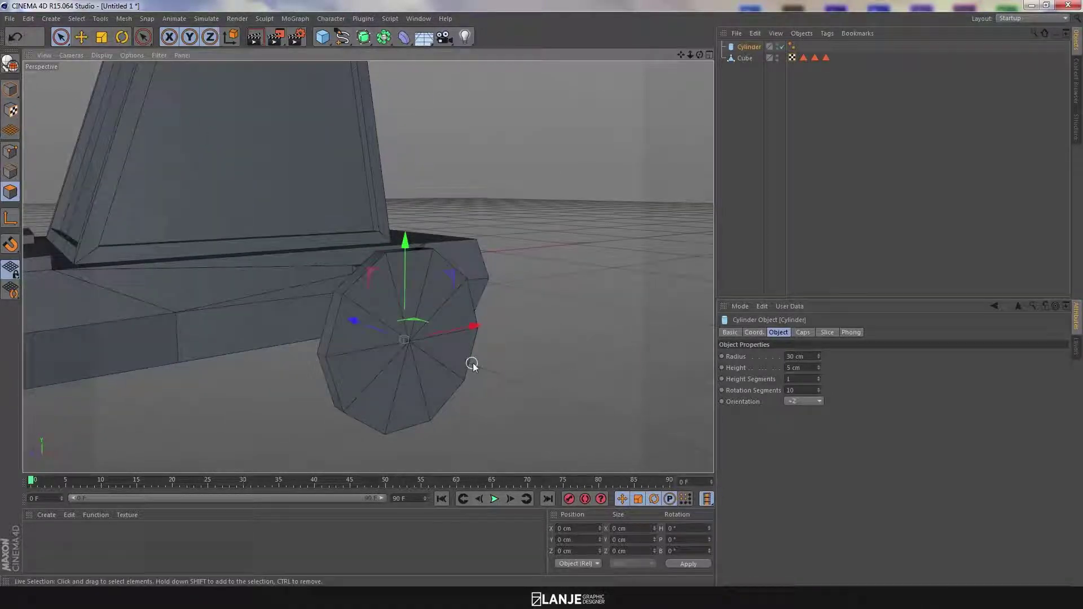
mouse_move(542, 346)
alt+mouse_down()
mouse_move(491, 345)
mouse_move(541, 346)
mouse_move(555, 331)
alt+mouse_up()
right_click(583, 302)
click(578, 239)
right_click(579, 276)
click(575, 268)
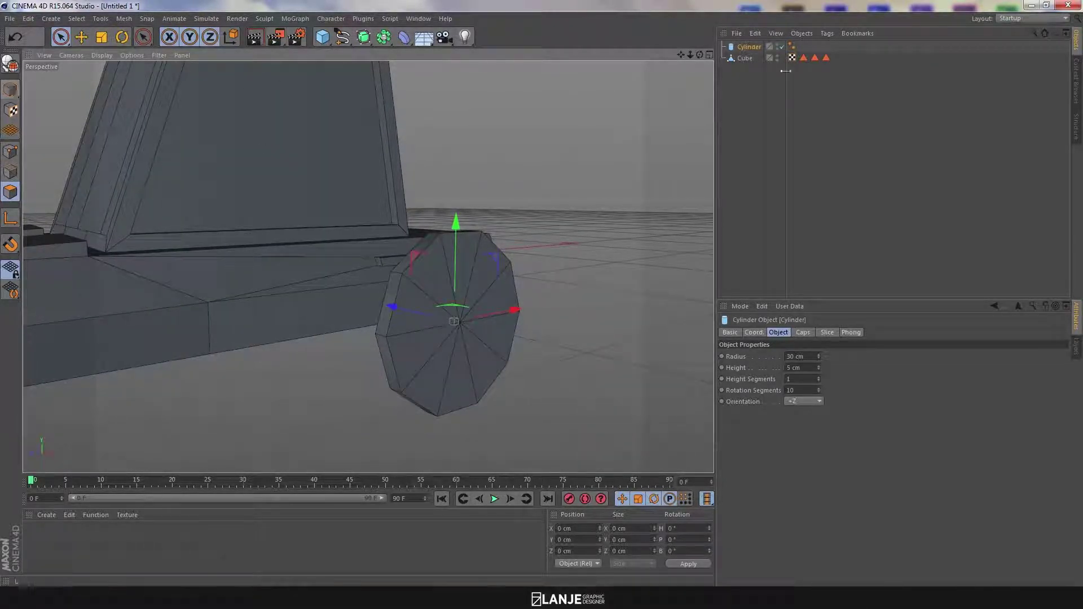
click(11, 63)
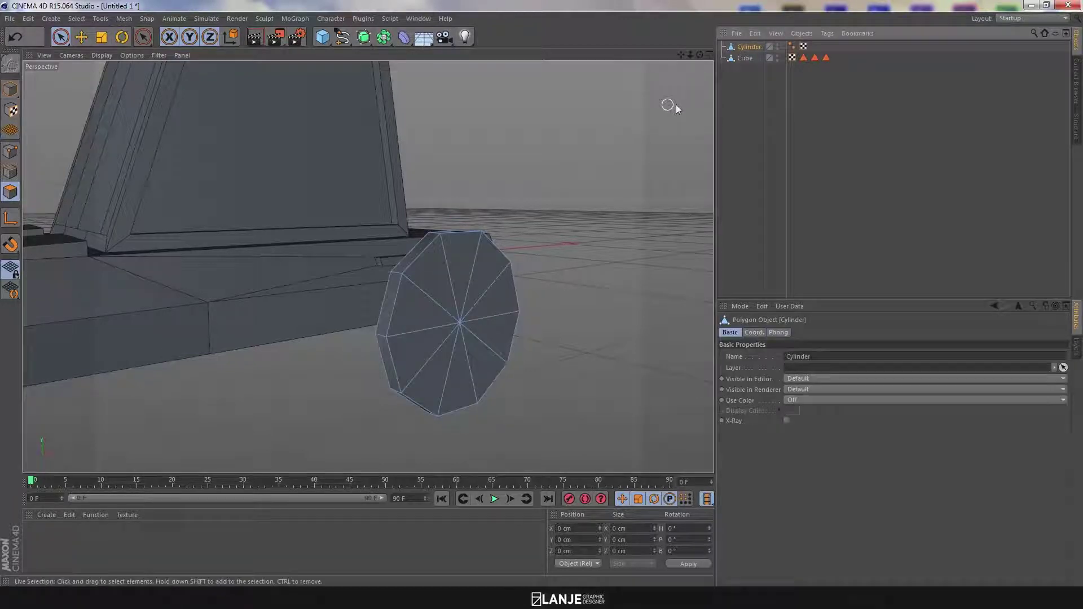
click(794, 47)
key(Delete)
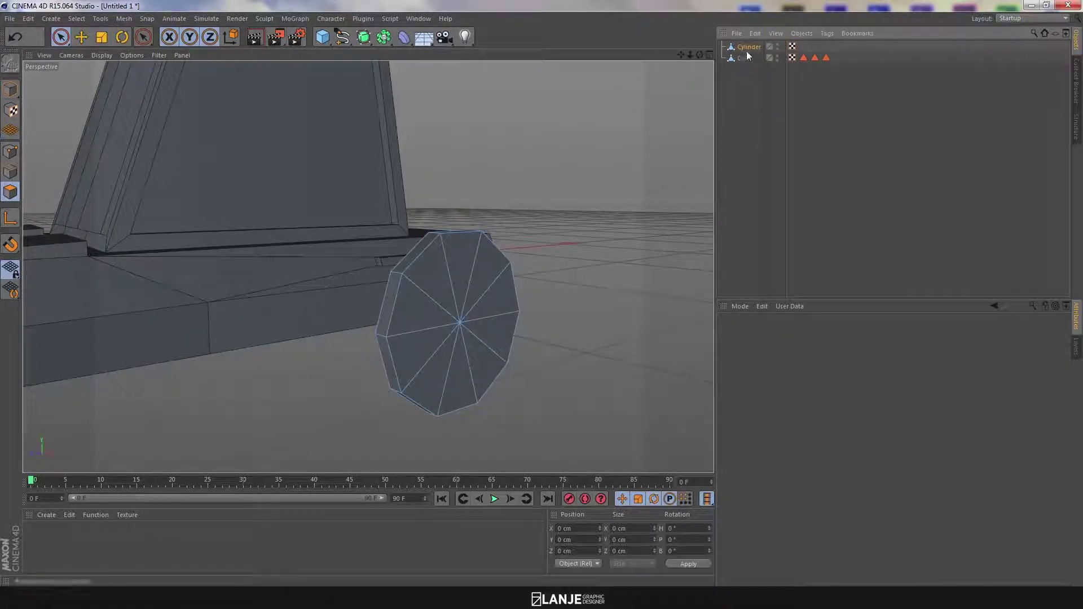
Try to bevel the entire wheel cylinder with a 6 cm offset
click(746, 50)
alt+middle_drag(575, 277, 530, 274)
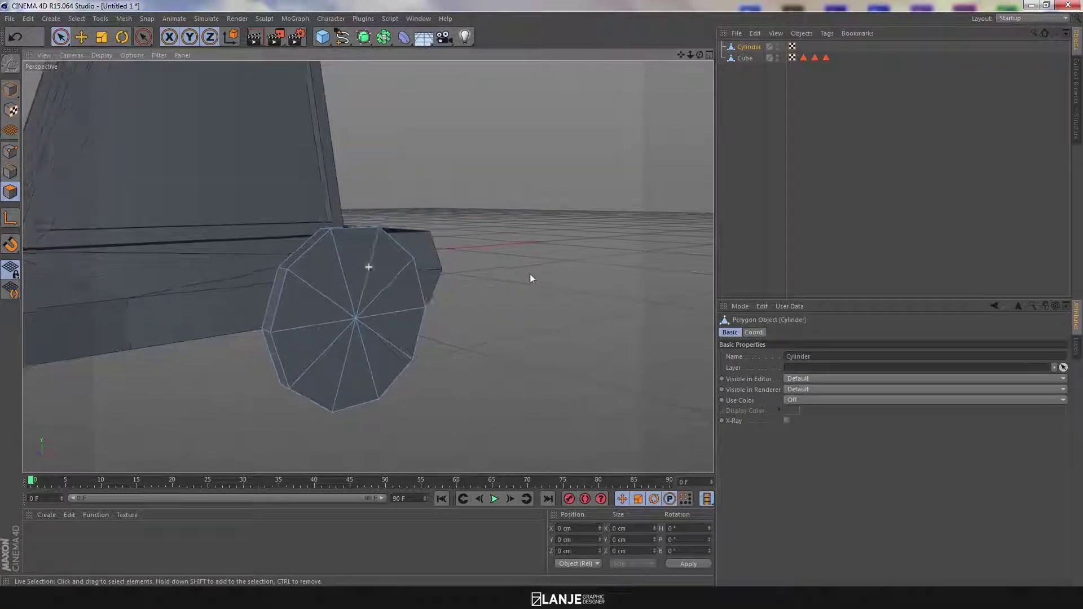
right_click(496, 289)
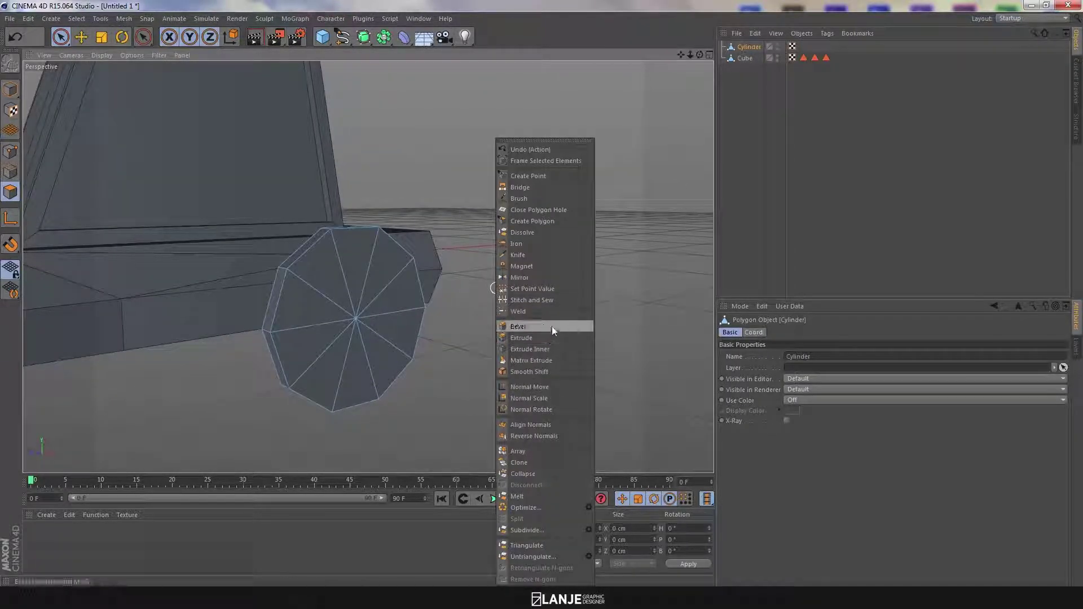
click(530, 326)
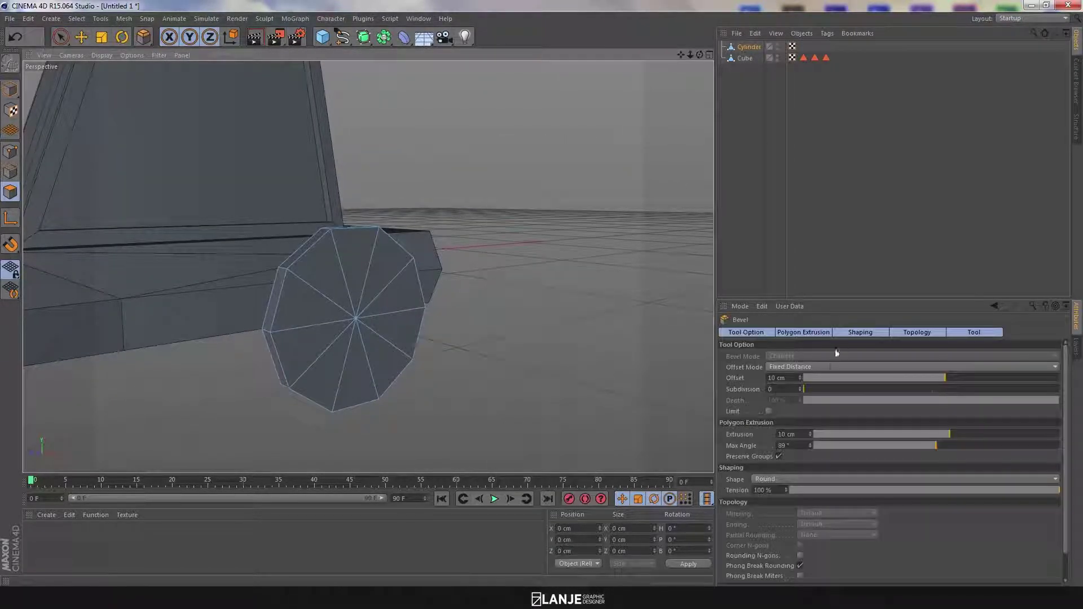
double_click(792, 377)
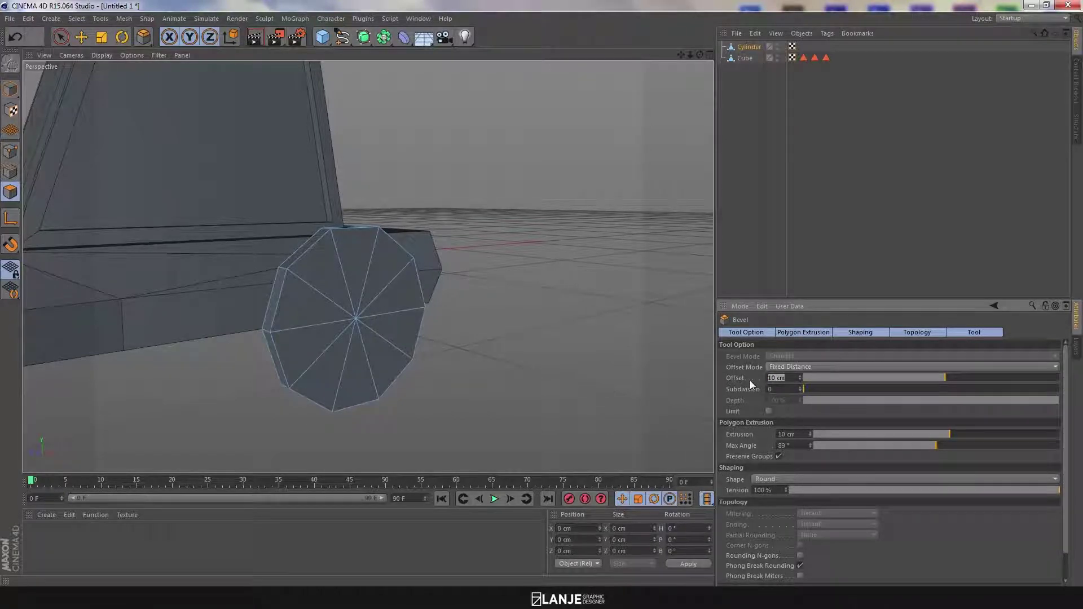
key(Return)
alt+drag(500, 340, 534, 352)
alt+drag(368, 266, 486, 348)
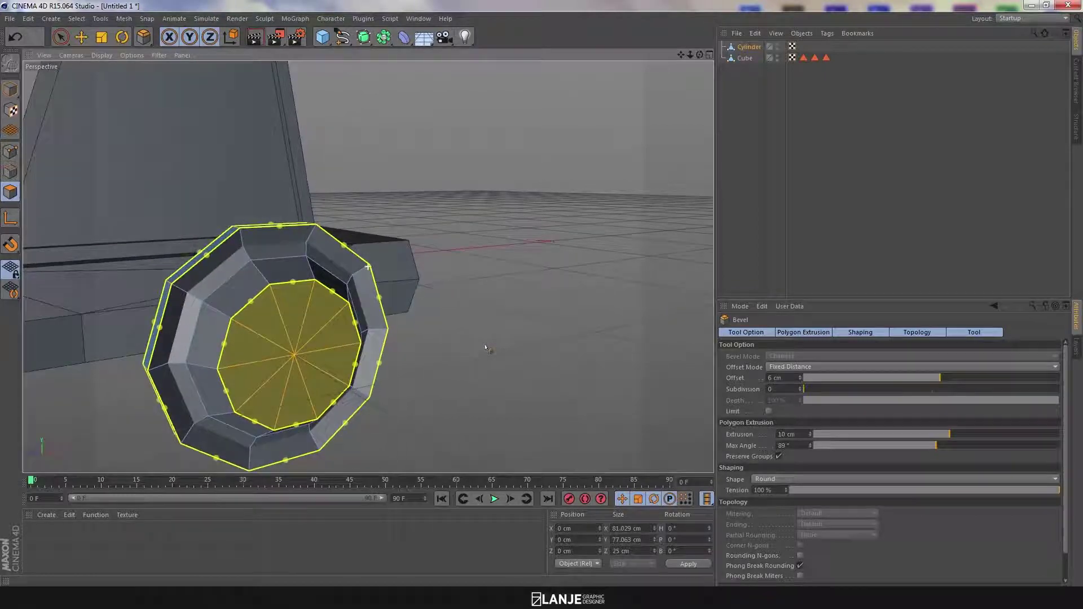
Try a 10 cm offset for the wheel's bevel, adjust it freehand and undo the bevel
double_click(795, 377)
key(Return)
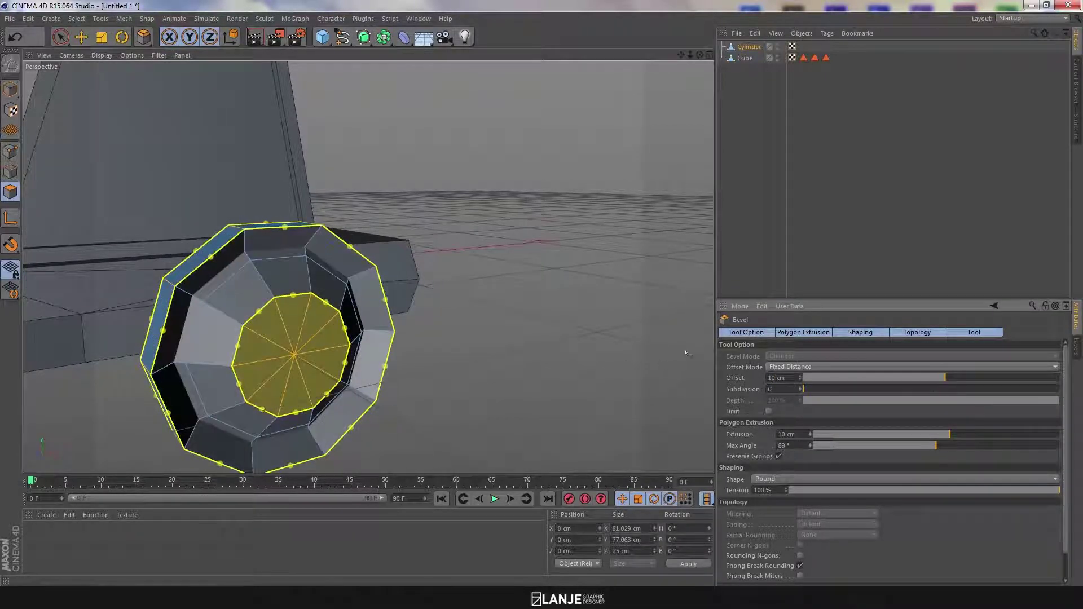
key(ctrl+z)
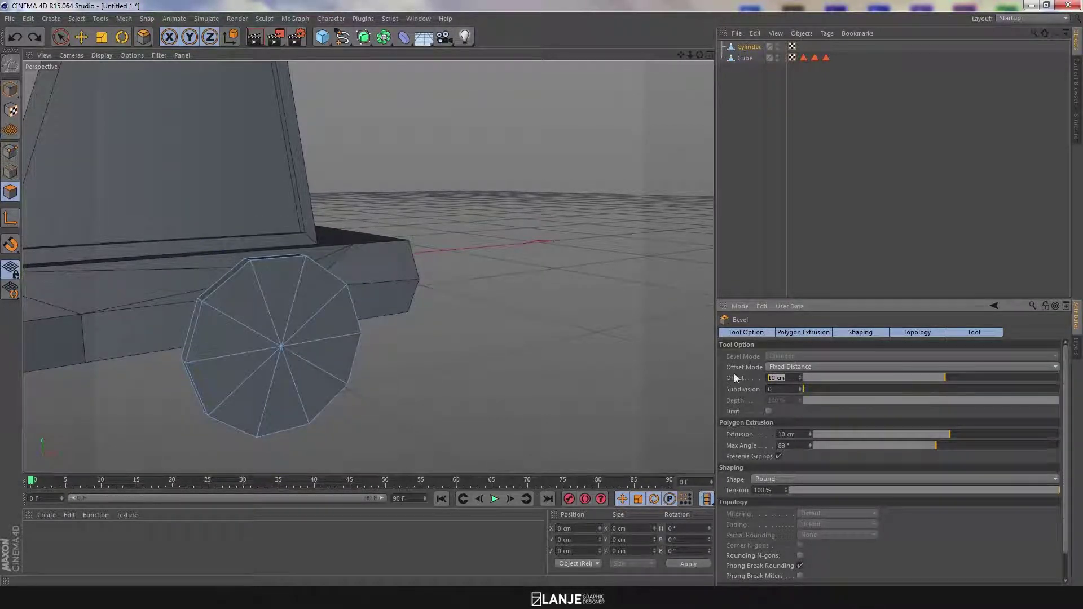
key(ctrl+y)
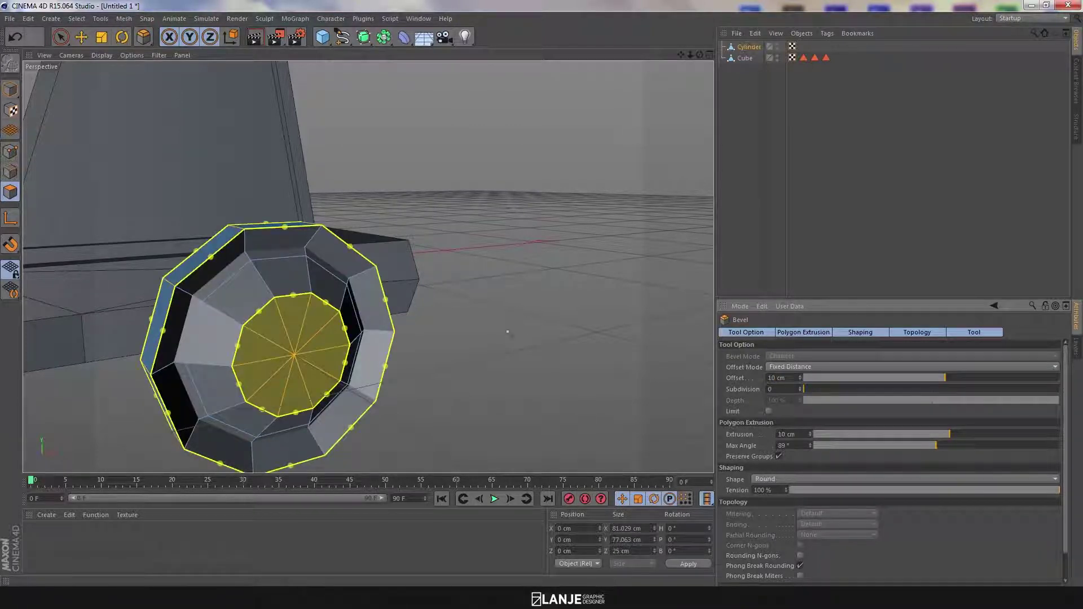
drag(497, 338, 472, 334)
key(ctrl+z)
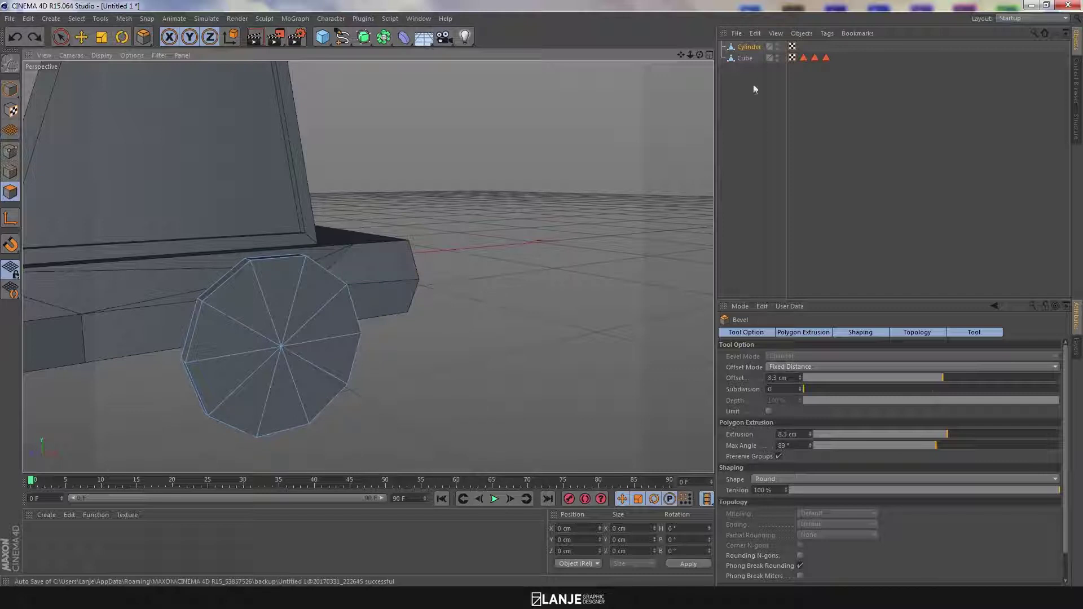
Select all polygons of the wheel cylinder's outer cap with Live Selection in polygon mode
click(749, 48)
click(81, 38)
click(10, 89)
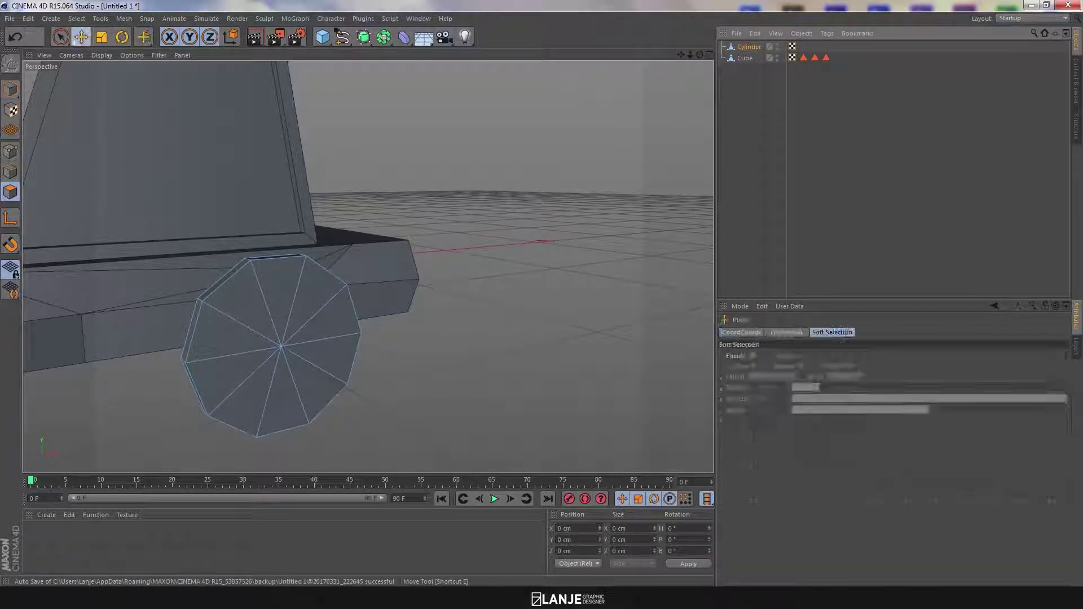
click(431, 347)
alt+middle_drag(401, 382, 414, 369)
alt+drag(413, 370, 357, 328)
click(357, 328)
click(10, 191)
click(358, 314)
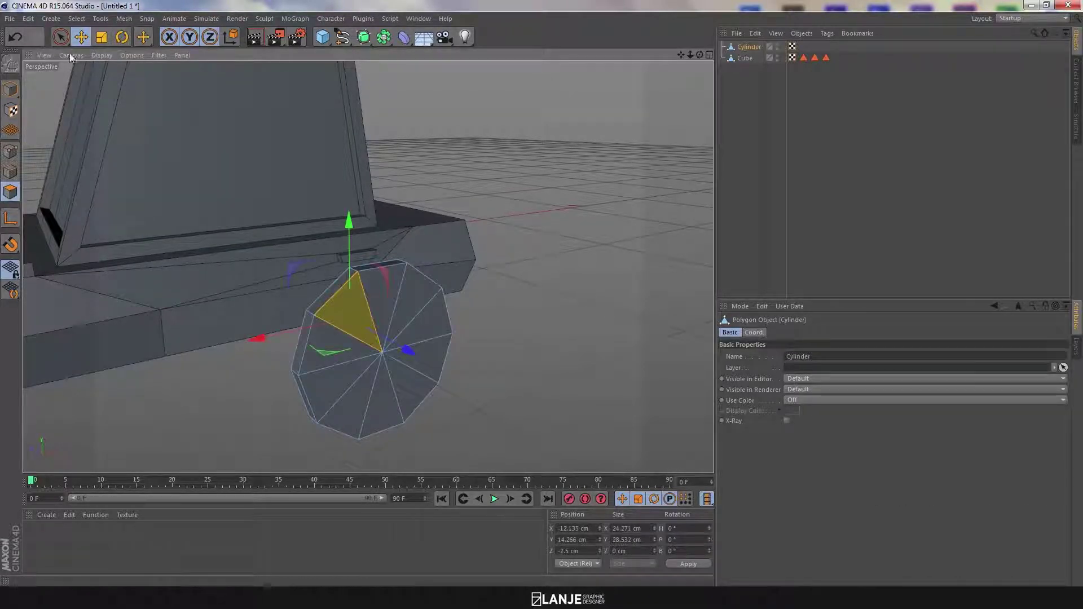
click(60, 37)
shift+click(387, 297)
mouse_move(387, 297)
mouse_down()
mouse_move(425, 349)
mouse_move(364, 360)
mouse_move(361, 339)
mouse_up()
Hide the Cube car body and add the polygons of the wheel's opposite cap to the selection
alt+drag(496, 383, 567, 396)
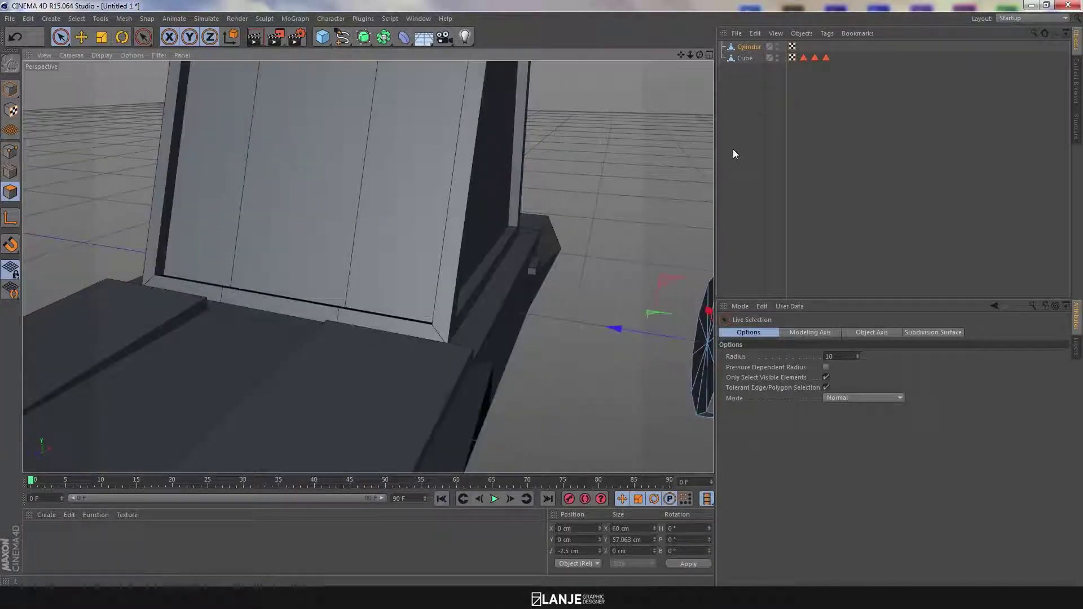
alt+double_click(777, 55)
alt+drag(654, 195, 598, 254)
alt+right_drag(568, 264, 624, 260)
mouse_move(446, 208)
mouse_down()
mouse_move(395, 169)
mouse_move(350, 243)
mouse_move(439, 338)
mouse_move(466, 270)
mouse_move(506, 274)
mouse_move(461, 269)
mouse_move(433, 242)
mouse_move(282, 252)
mouse_move(222, 244)
mouse_move(333, 260)
mouse_up()
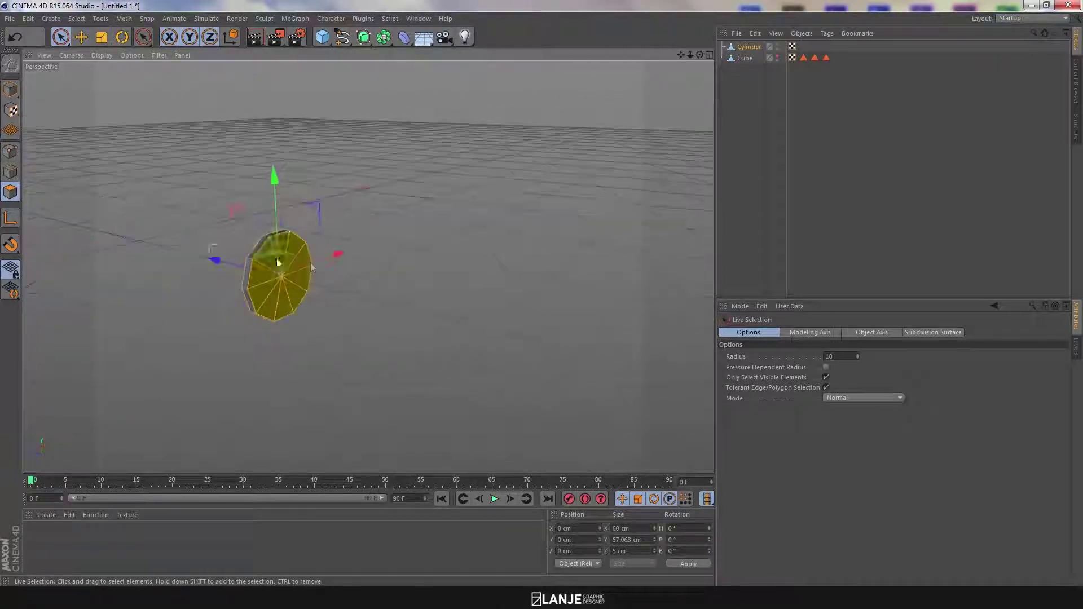
Bevel the selected polygons of both wheel caps with a 10 cm offset and 8.3 cm extrusion
right_click(335, 263)
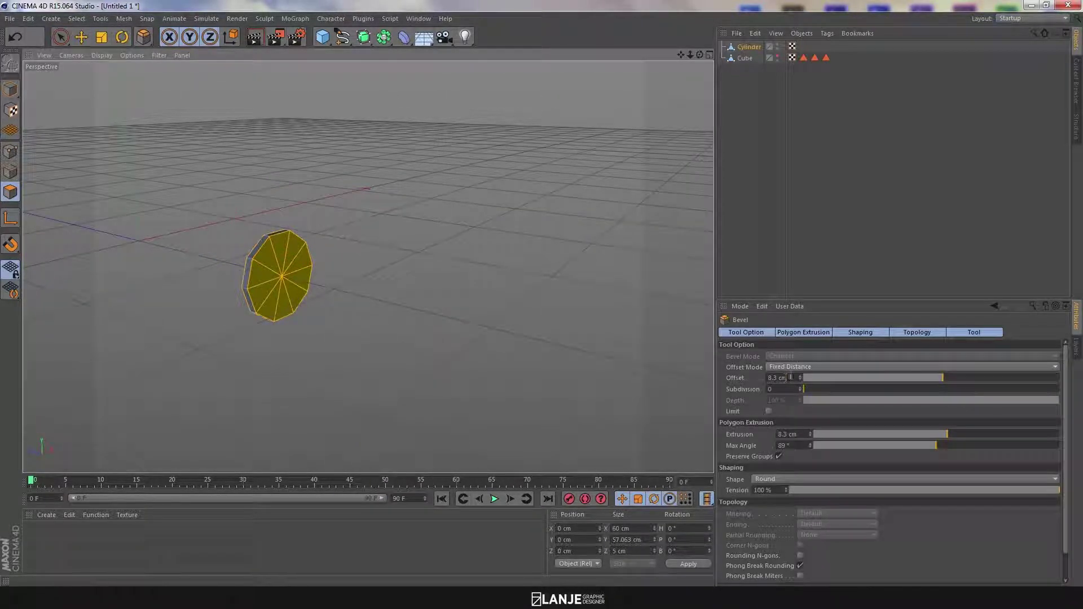
key(Return)
text(10)
key(Return)
mouse_move(368, 266)
alt+mouse_down()
mouse_move(350, 270)
mouse_move(389, 305)
mouse_move(434, 307)
mouse_move(367, 288)
mouse_move(368, 266)
alt+mouse_up()
Apply Extrude Inner to the selected wheel cap polygons with a 3 cm offset
right_click(532, 139)
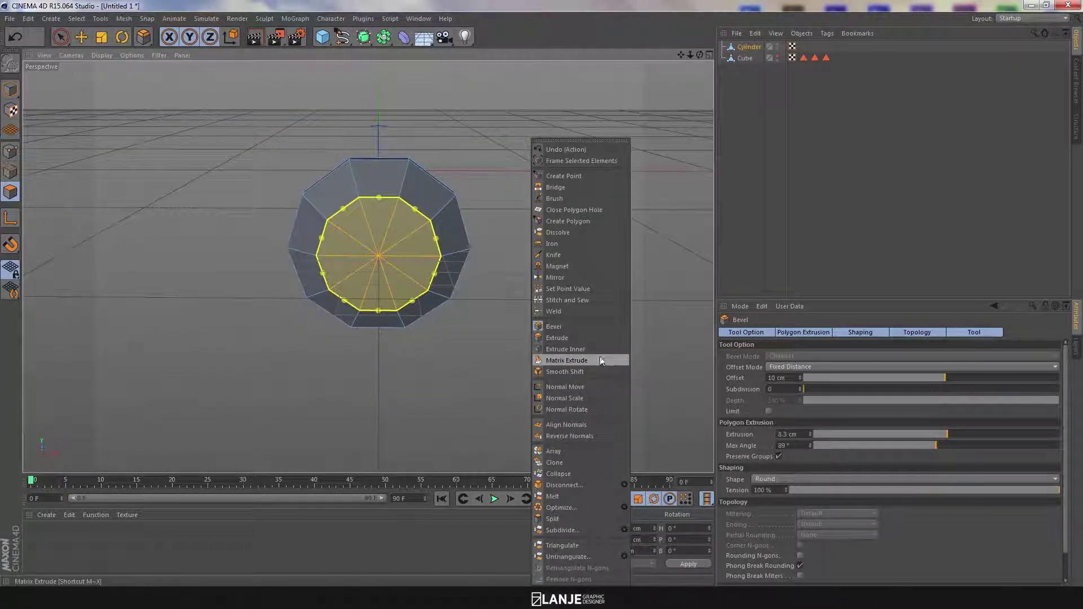
click(570, 349)
click(799, 370)
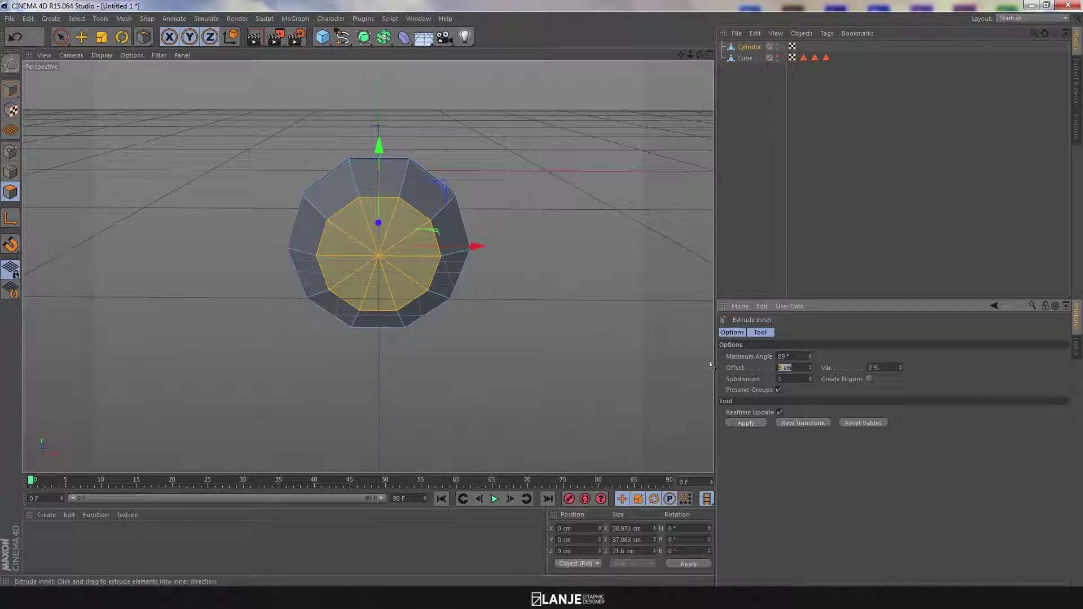
text(5)
key(Return)
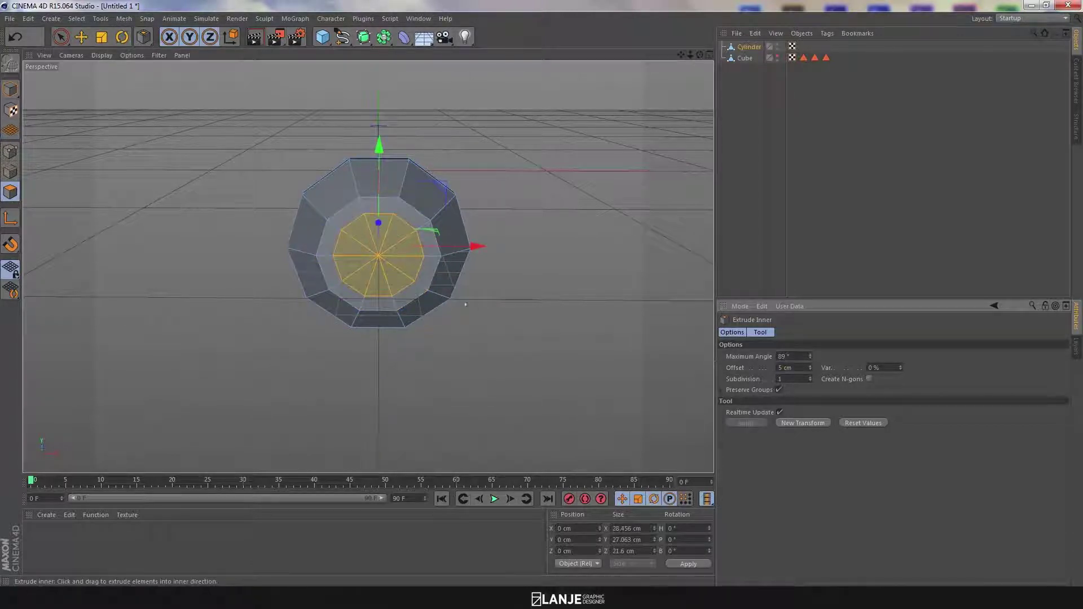
text(3)
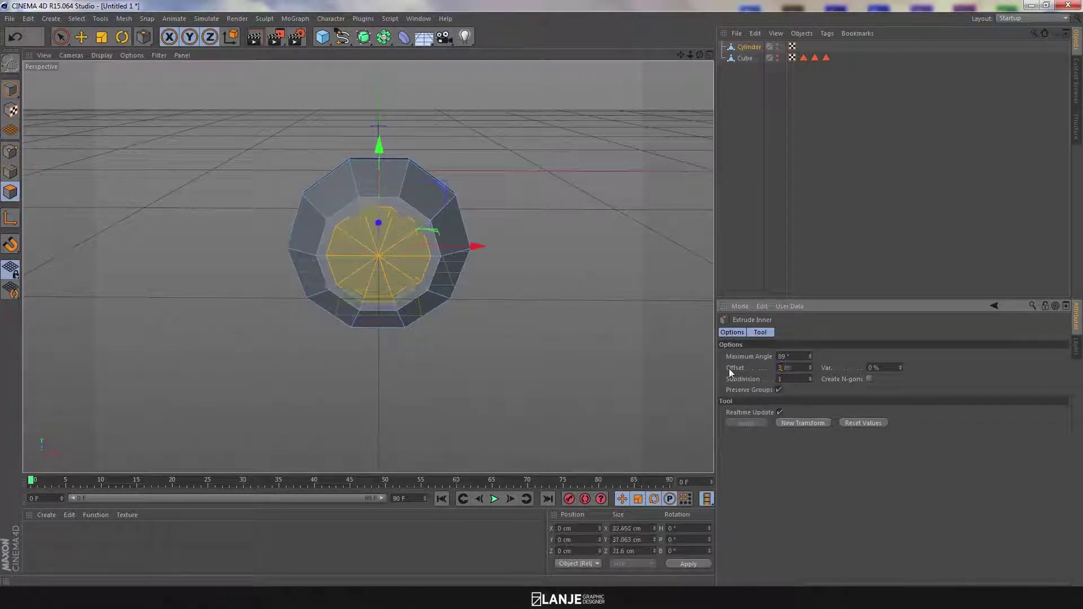
Extrude the selected inner cap polygons by -3 cm to recess the wheel's hub faces
alt+drag(465, 311, 485, 308)
right_click(496, 310)
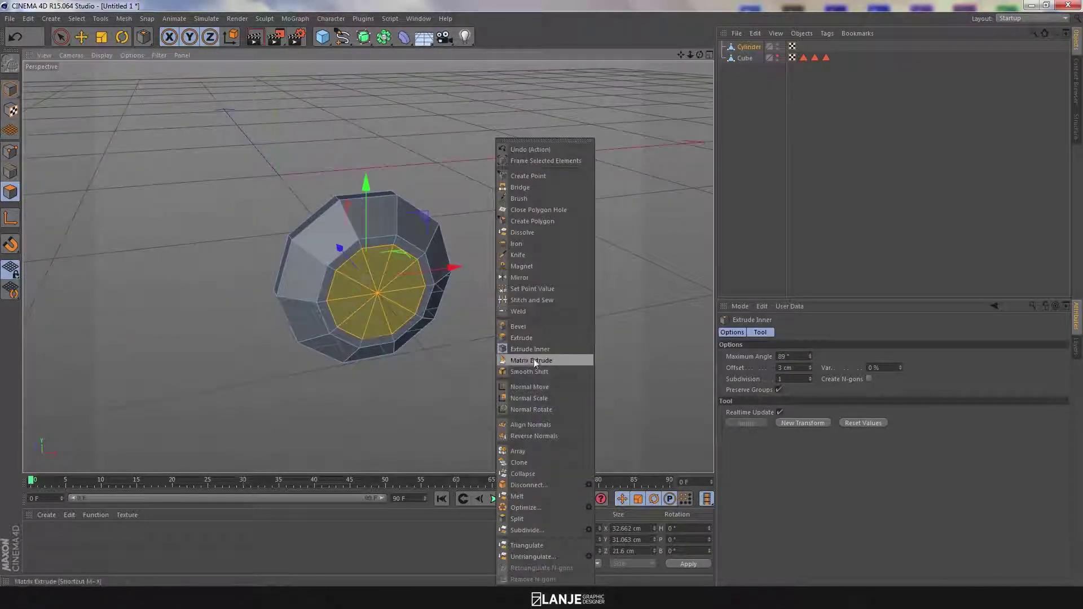
click(529, 336)
drag(795, 368, 709, 364)
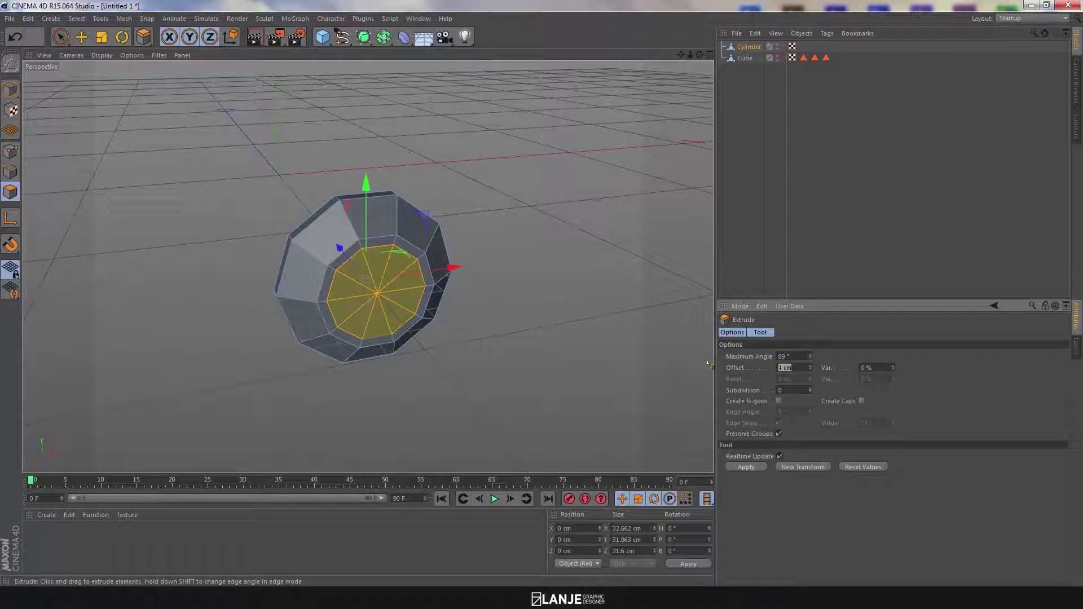
text(-3)
key(Return)
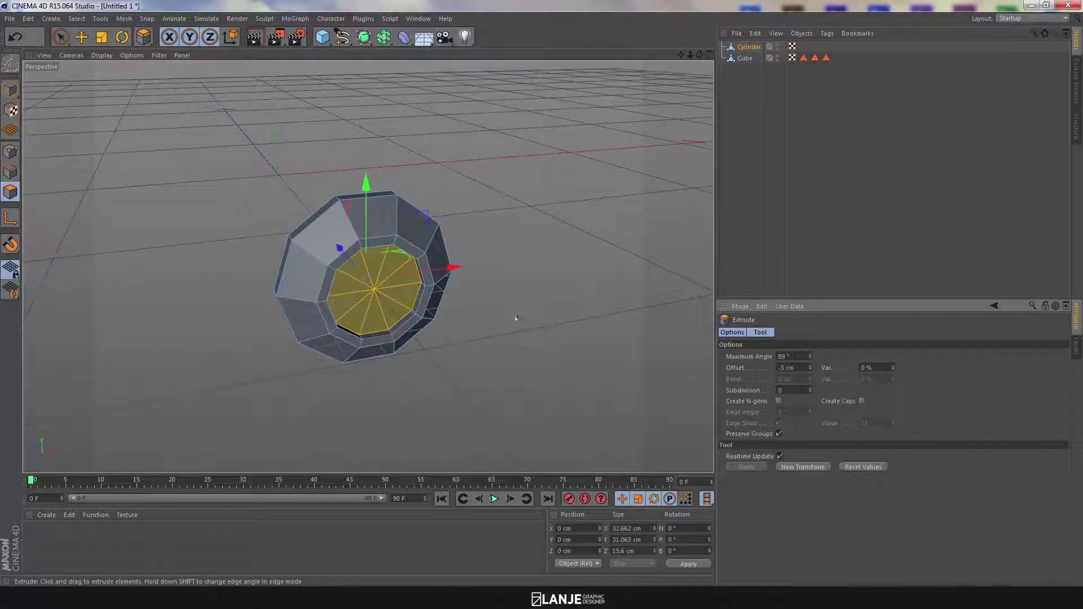
Inset the selected centre faces of the wheel by 3 cm with Extrude Inner
right_click(545, 138)
click(592, 347)
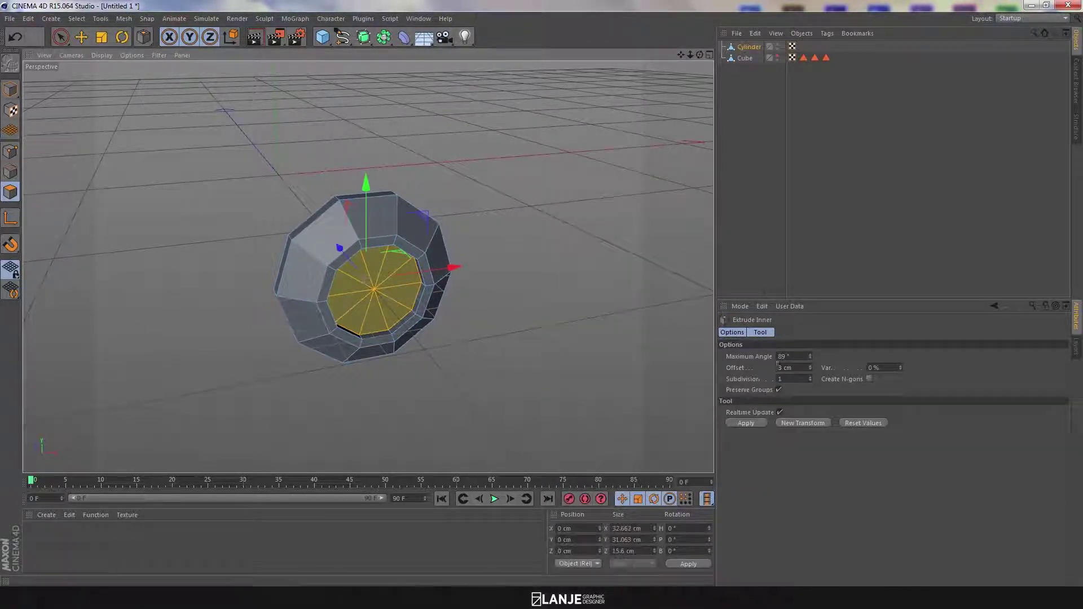
double_click(785, 367)
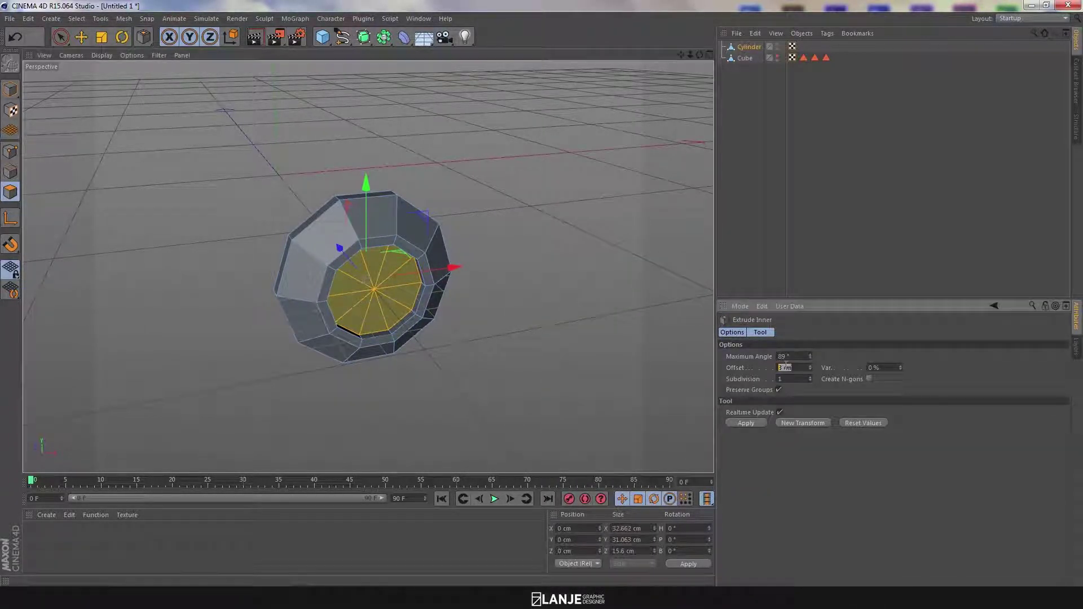
Extrude the inset centre faces of the wheel outward by 4 cm
right_click(548, 315)
click(566, 337)
double_click(787, 367)
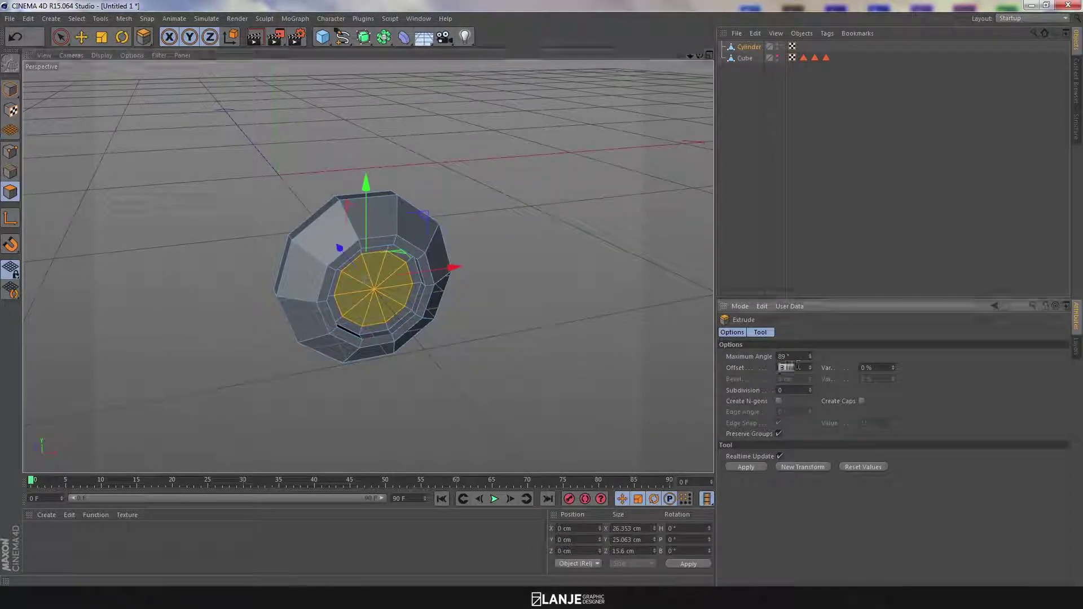
text(4)
key(Return)
alt+drag(515, 295, 553, 288)
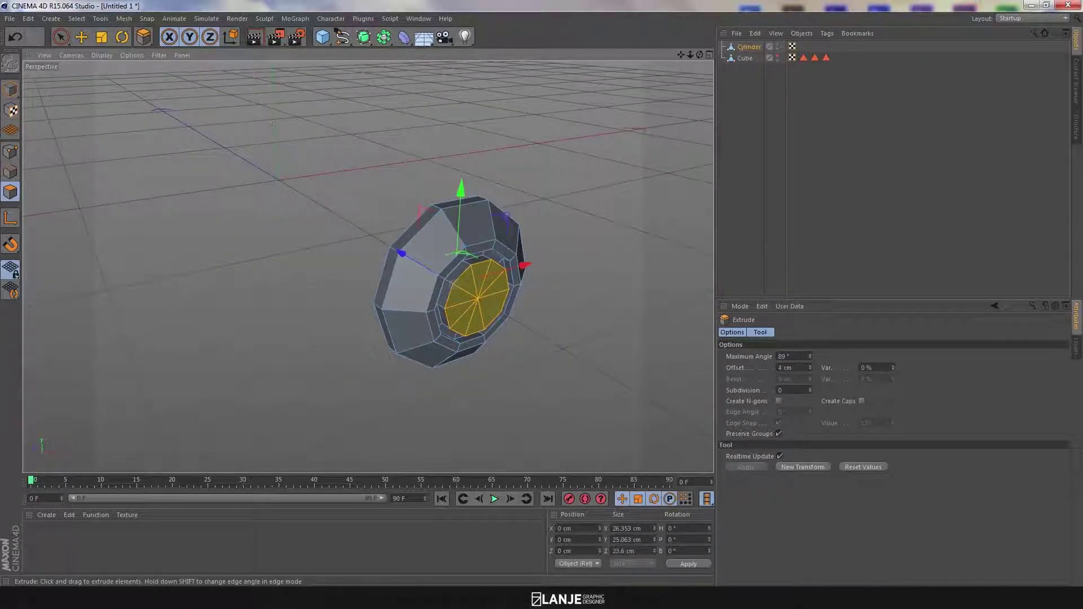
Unhide the car body and move the whole wheel object to the car's front, at about X -142 cm and Z -121 cm
click(778, 55)
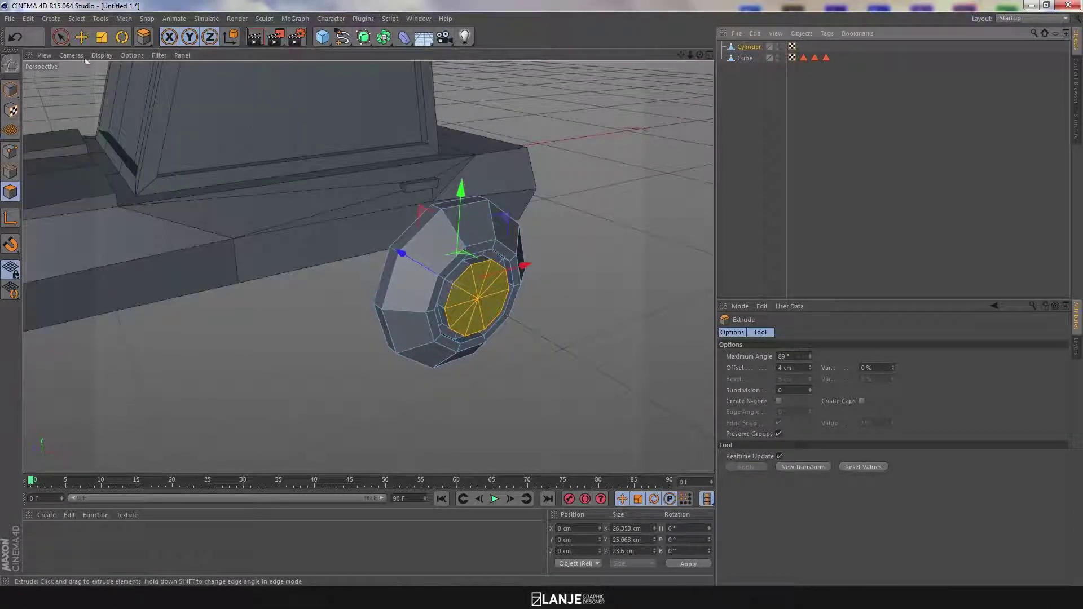
click(81, 37)
click(10, 89)
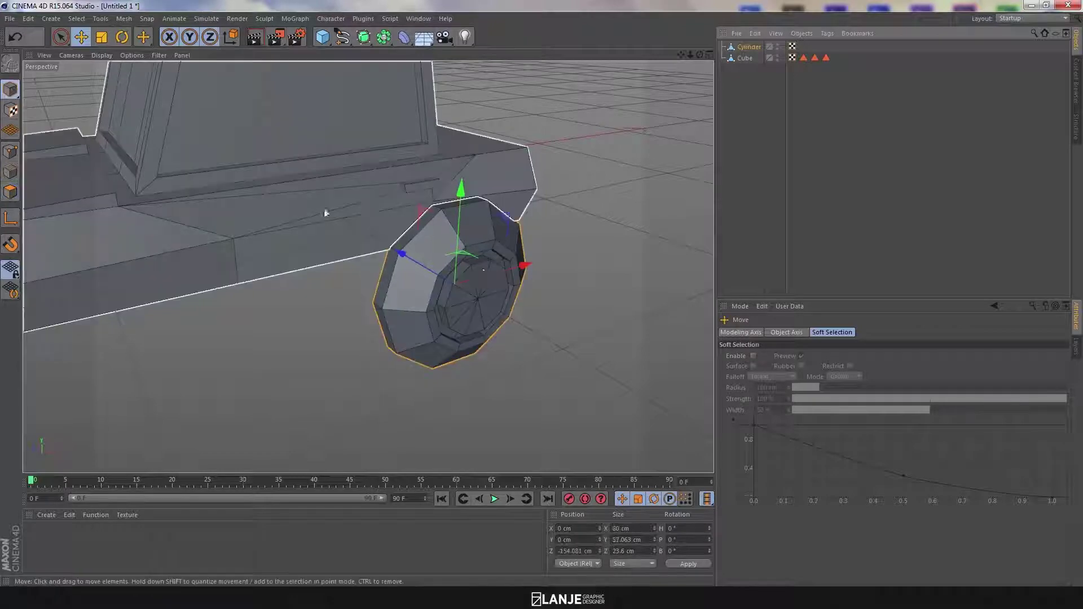
drag(525, 266, 290, 289)
alt+drag(367, 266, 462, 288)
alt+right_drag(461, 287, 374, 294)
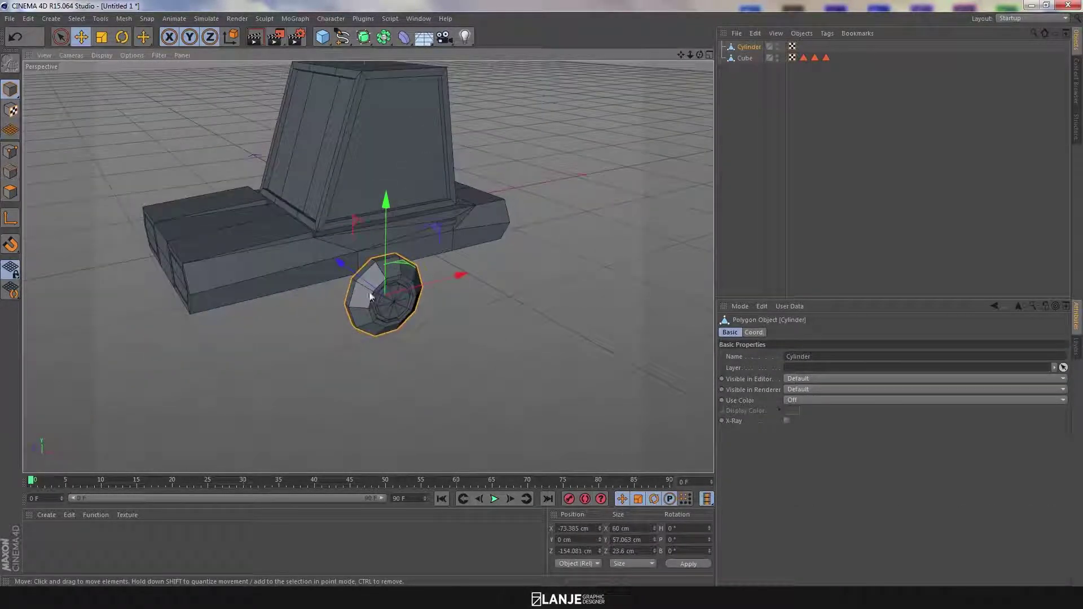
drag(449, 282, 355, 302)
drag(259, 283, 233, 272)
Using the Top and Front views, place the wheel beside the car's front at about X -132 cm, Y -15 cm and Z -90 cm
click(709, 55)
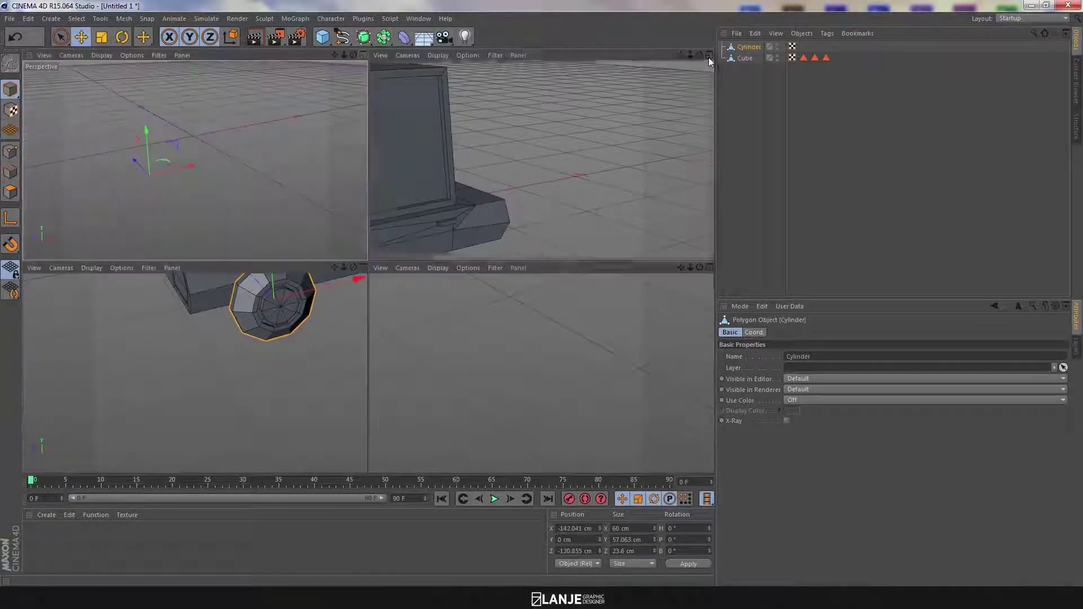
drag(505, 151, 508, 139)
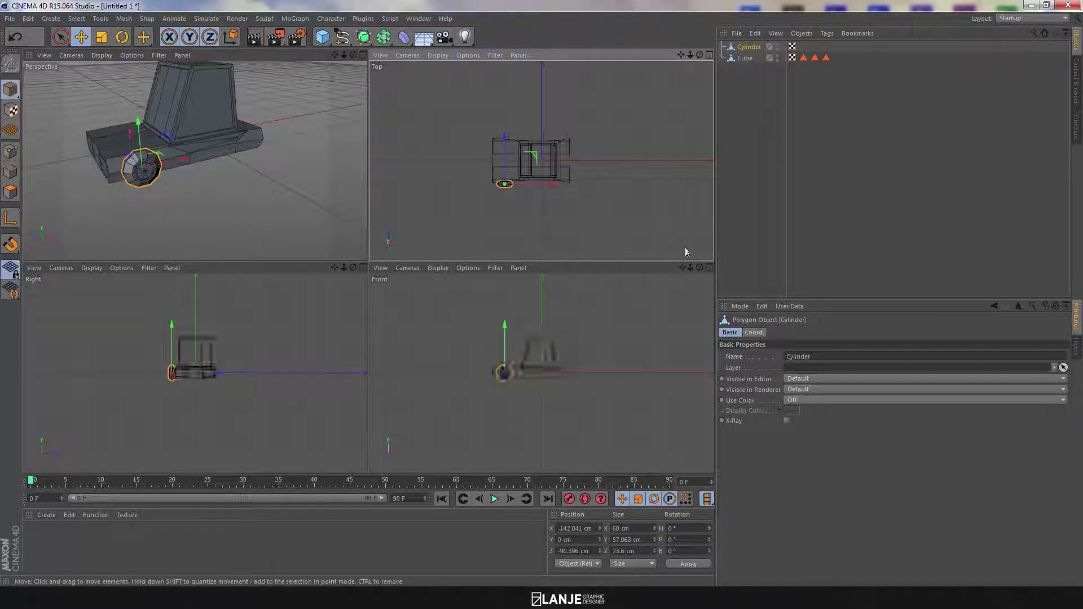
click(709, 267)
scroll(344, 267, up, 5)
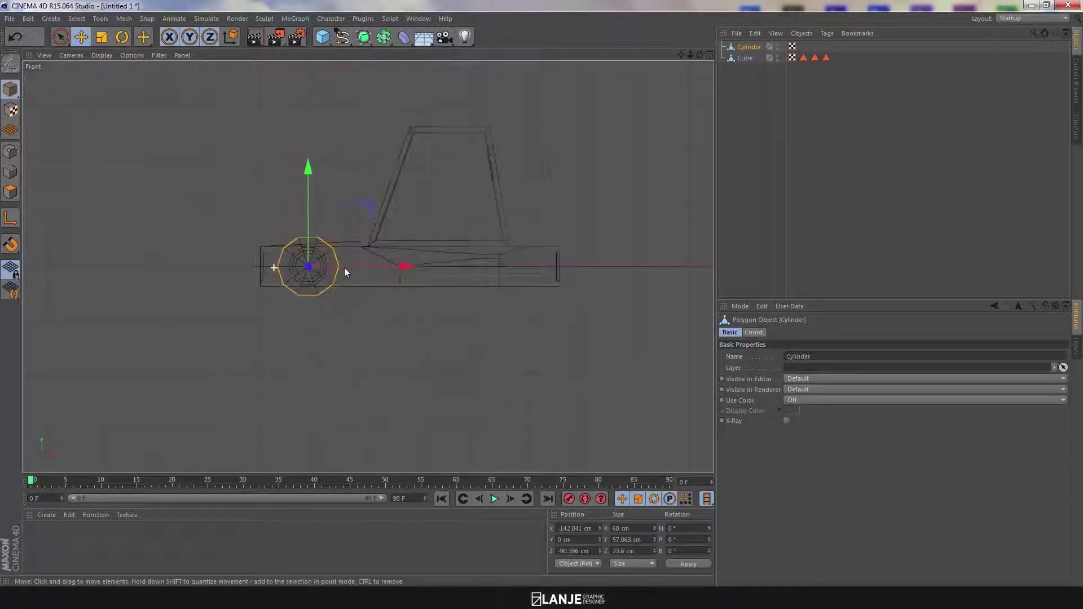
drag(350, 165, 361, 205)
drag(451, 300, 475, 300)
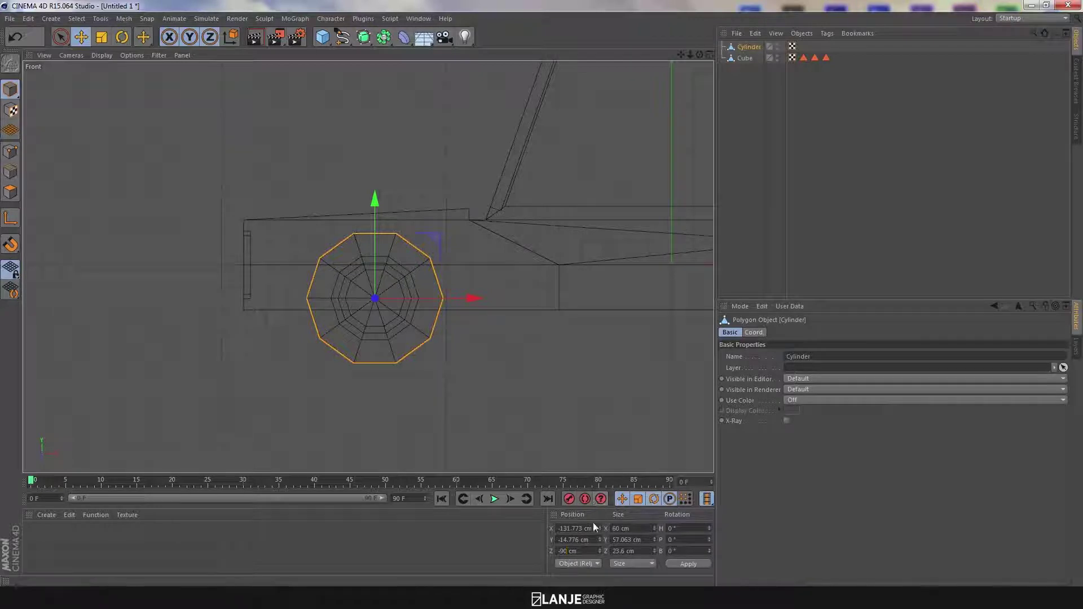
Set the wheel's position to Y -20 cm and X -130 cm
text(-20)
key(Return)
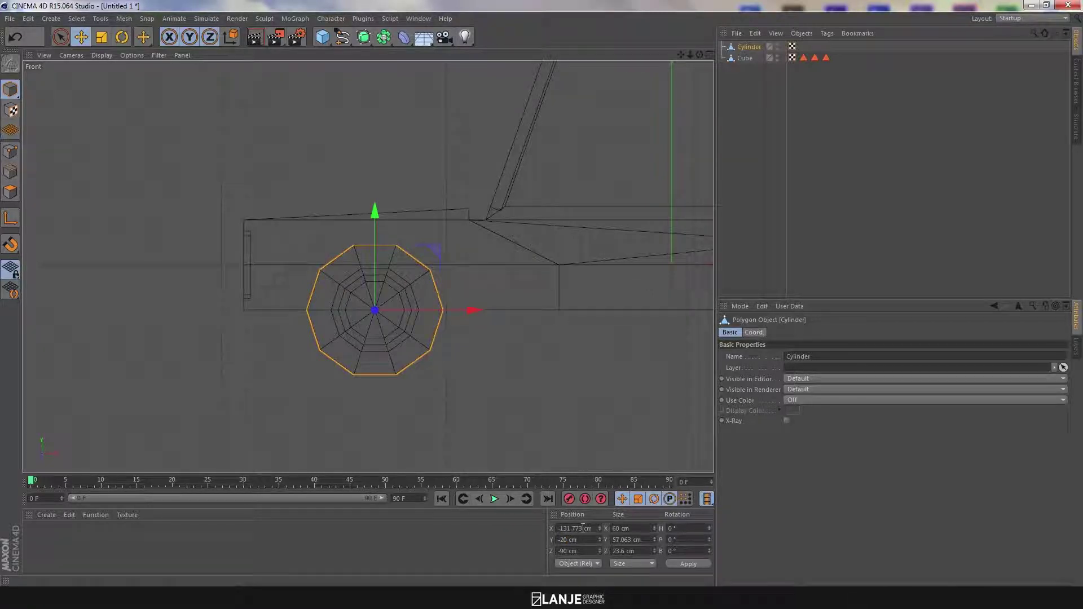
text(-1303)
key(Return)
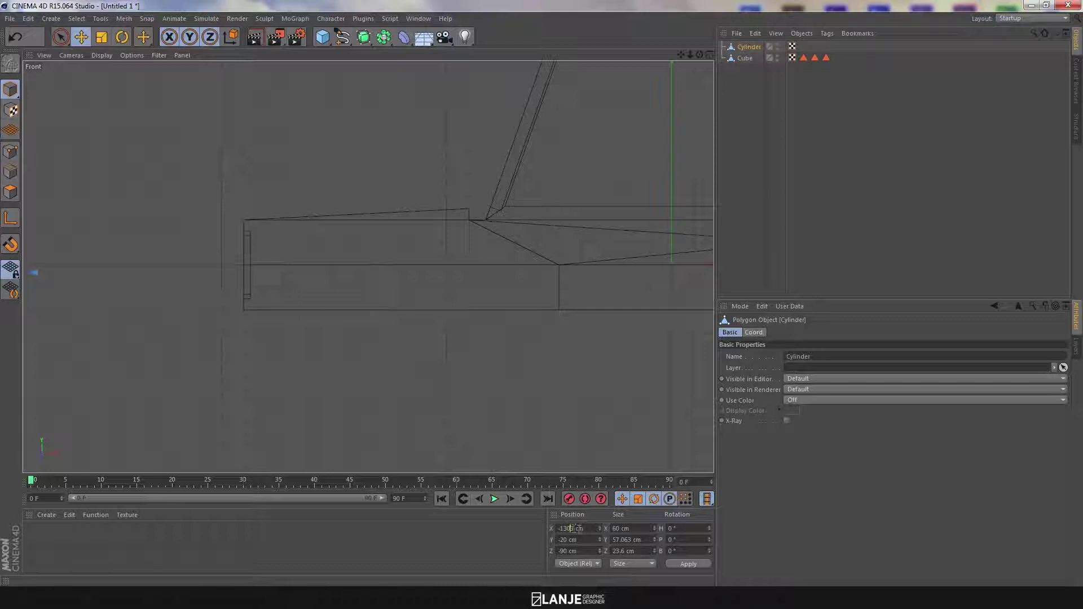
key(Return)
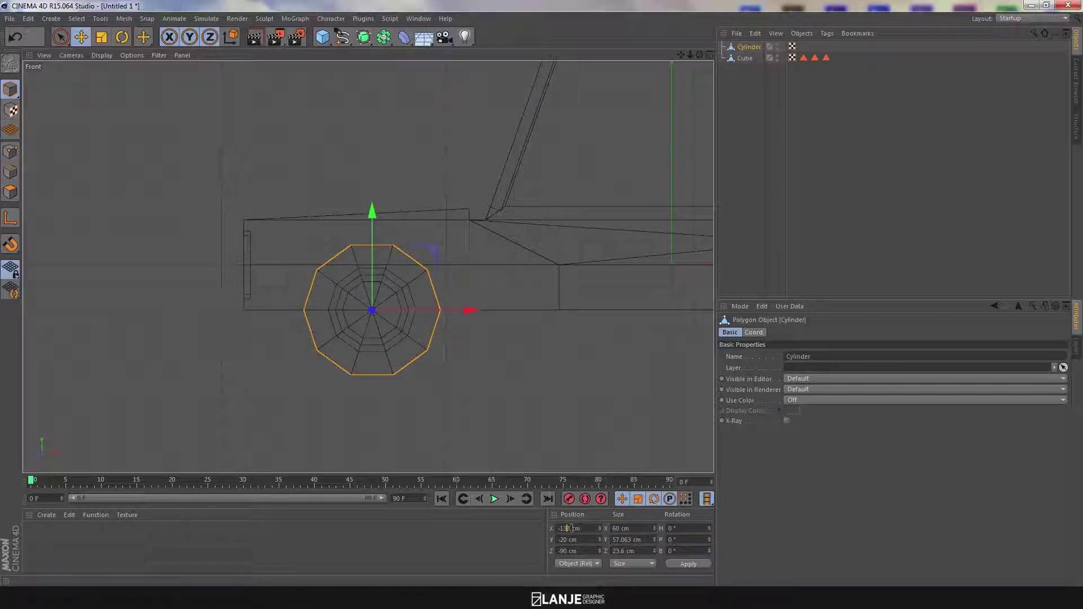
key(Return)
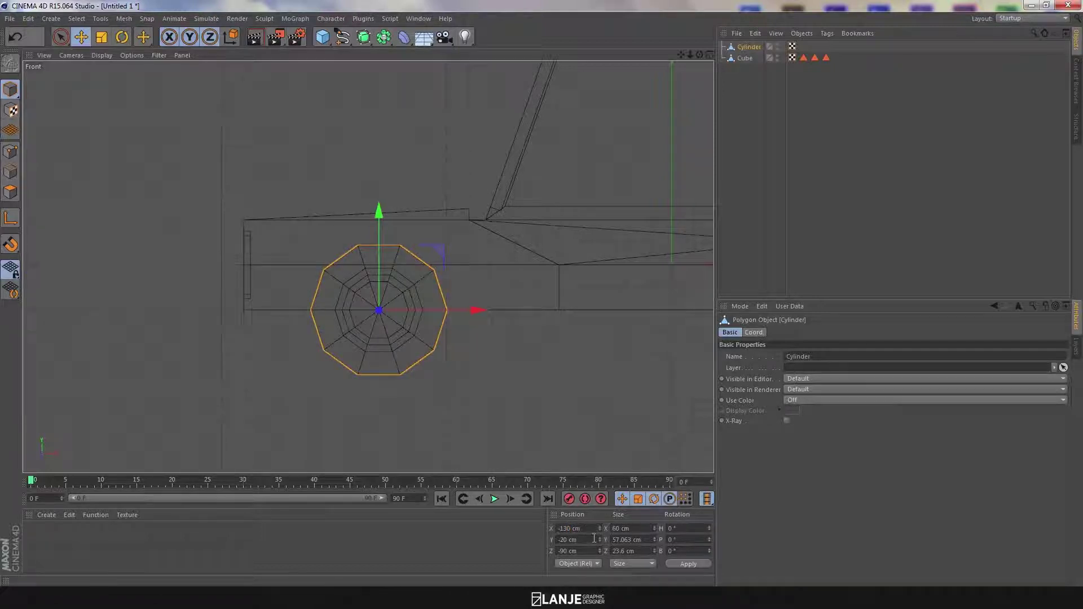
In the perspective view, move the wheel closer to the body, to about Z -84 cm and X -122 cm
key(F1)
alt+drag(373, 330, 473, 353)
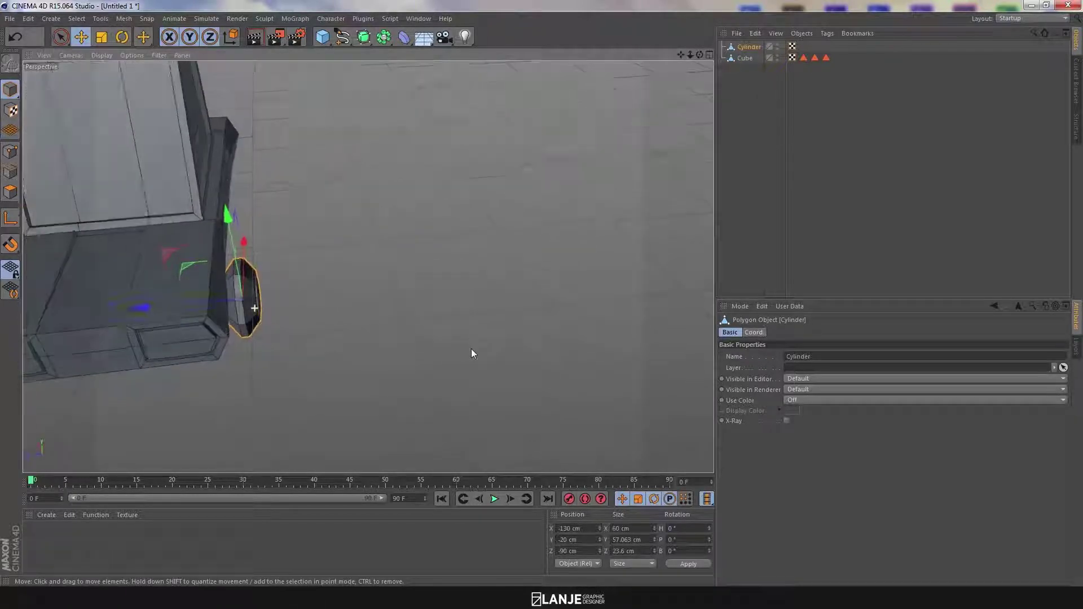
drag(144, 309, 135, 309)
alt+right_drag(292, 300, 374, 294)
alt+drag(304, 260, 584, 254)
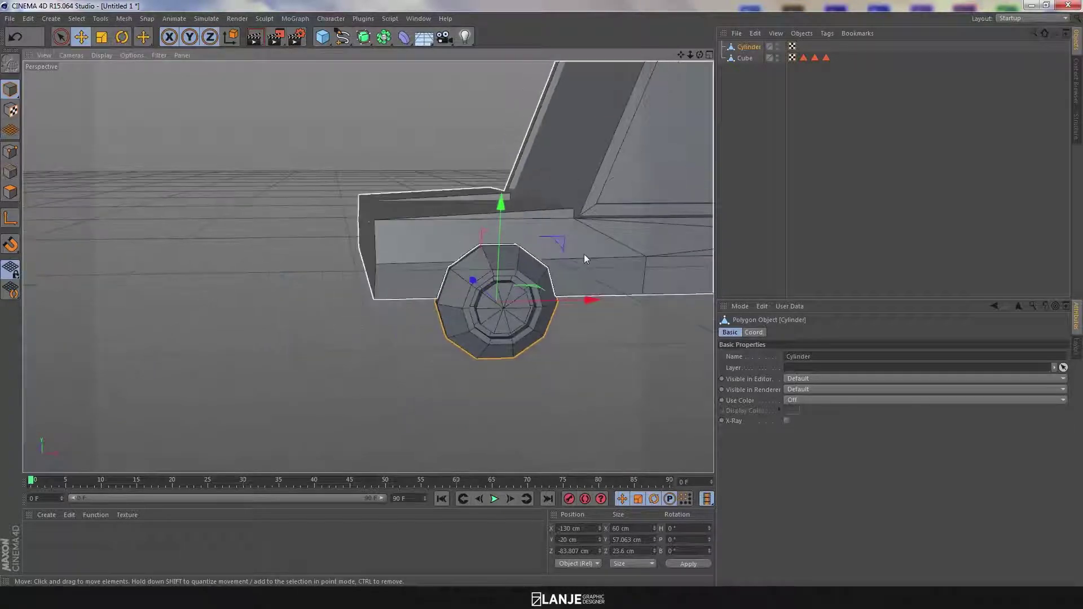
drag(593, 302, 610, 303)
alt+drag(460, 302, 428, 237)
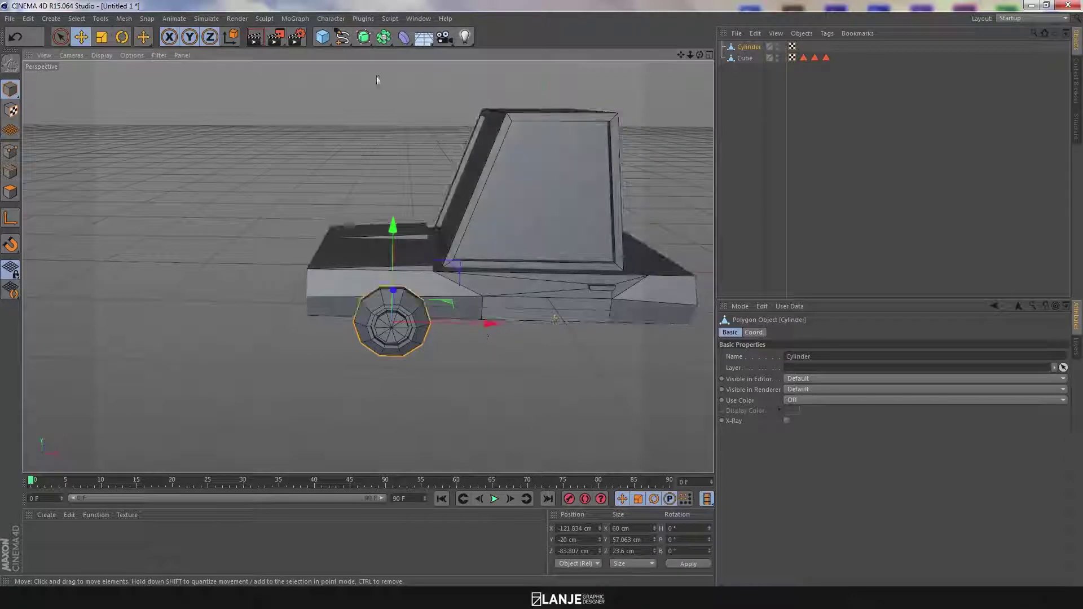
Add a Symmetry object and place the wheel cylinder inside it to mirror the wheel to the car's rear
click(384, 38)
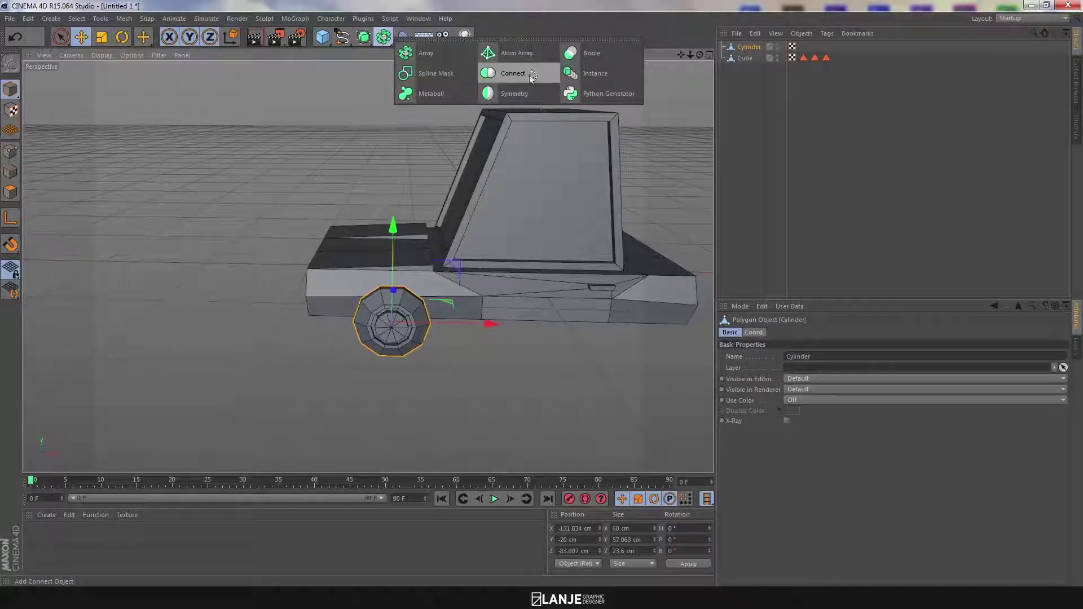
click(514, 99)
drag(749, 58, 752, 47)
alt+drag(572, 257, 489, 328)
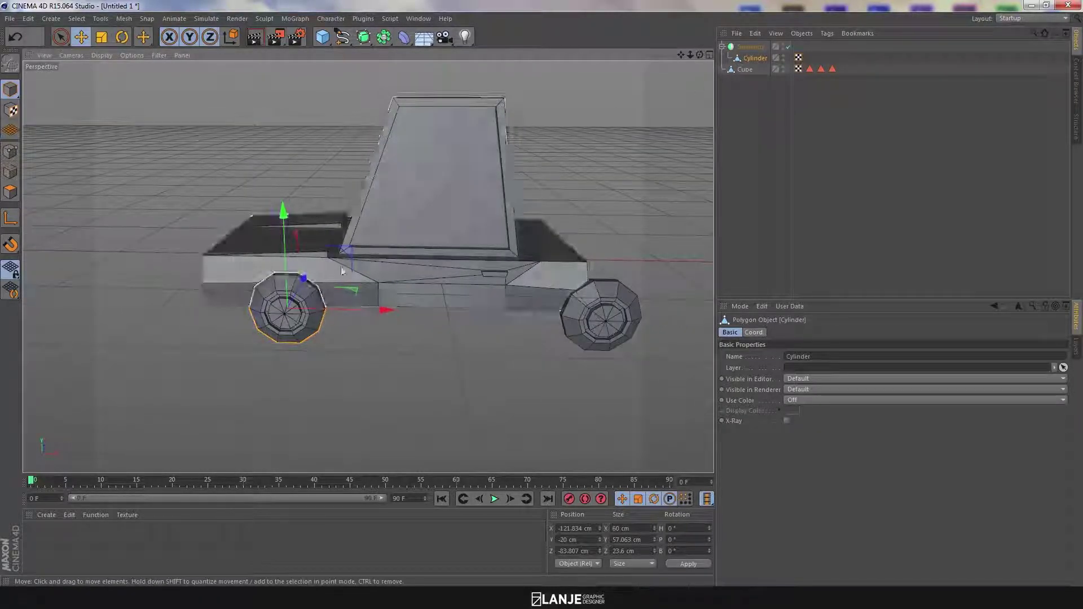
Align both wheels with the body by moving the Symmetry object to about X -24 cm and its cylinder to about X -102 cm
drag(389, 310, 426, 306)
click(750, 46)
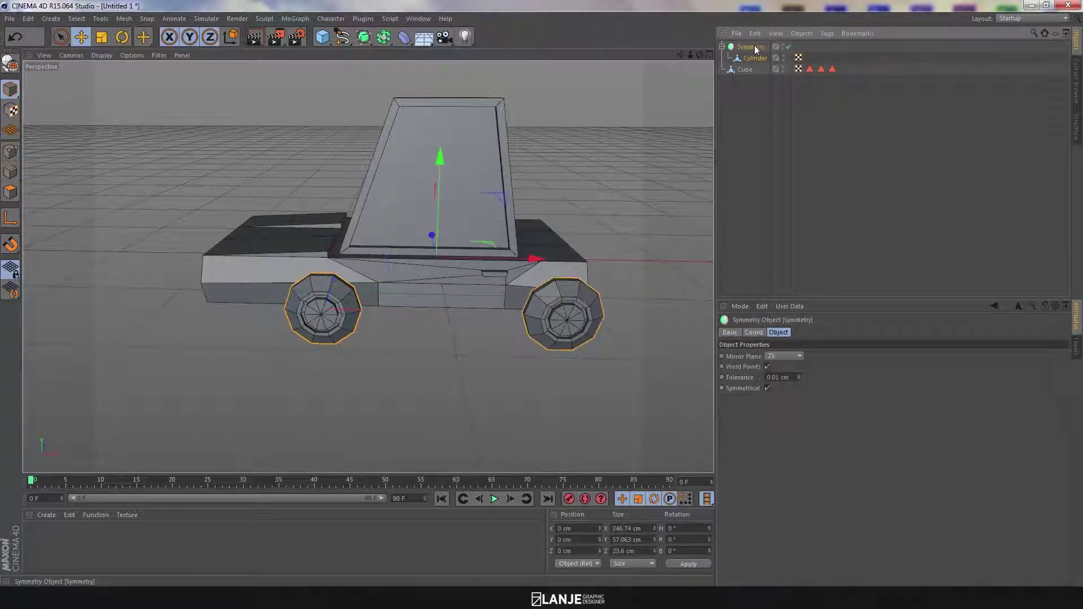
drag(537, 258, 504, 260)
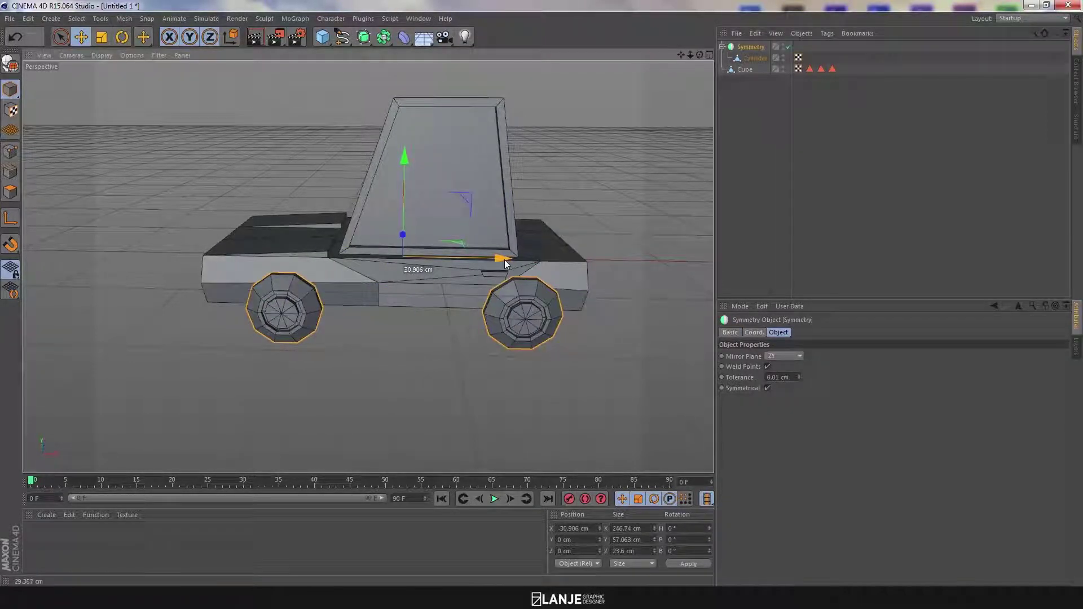
click(753, 58)
drag(391, 309, 414, 194)
drag(376, 306, 379, 307)
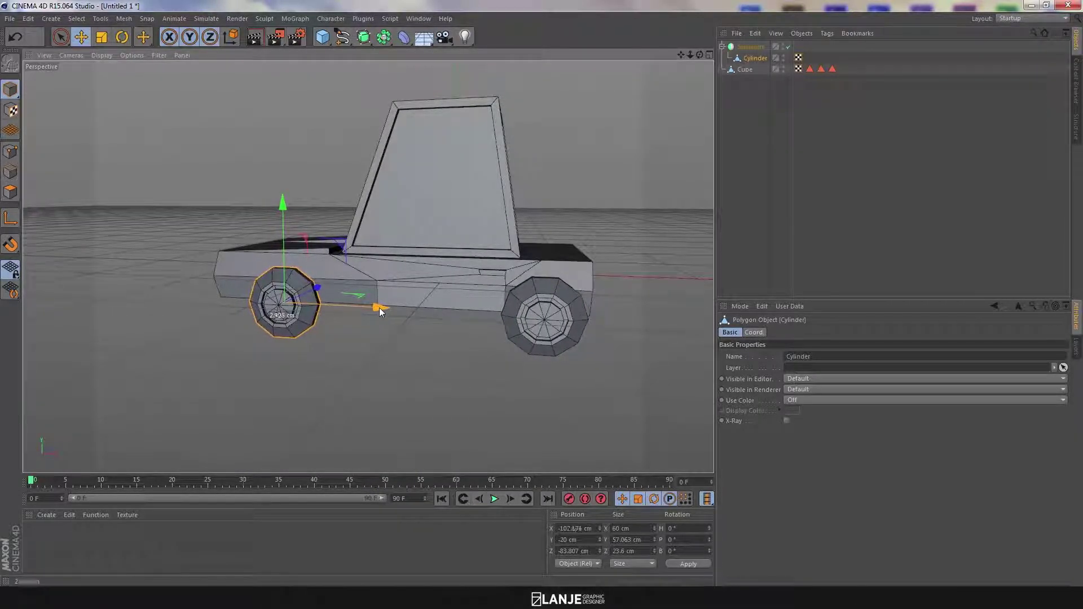
Try switching the Symmetry object's mirror plane to XY, and undo the change
alt+drag(309, 166, 391, 76)
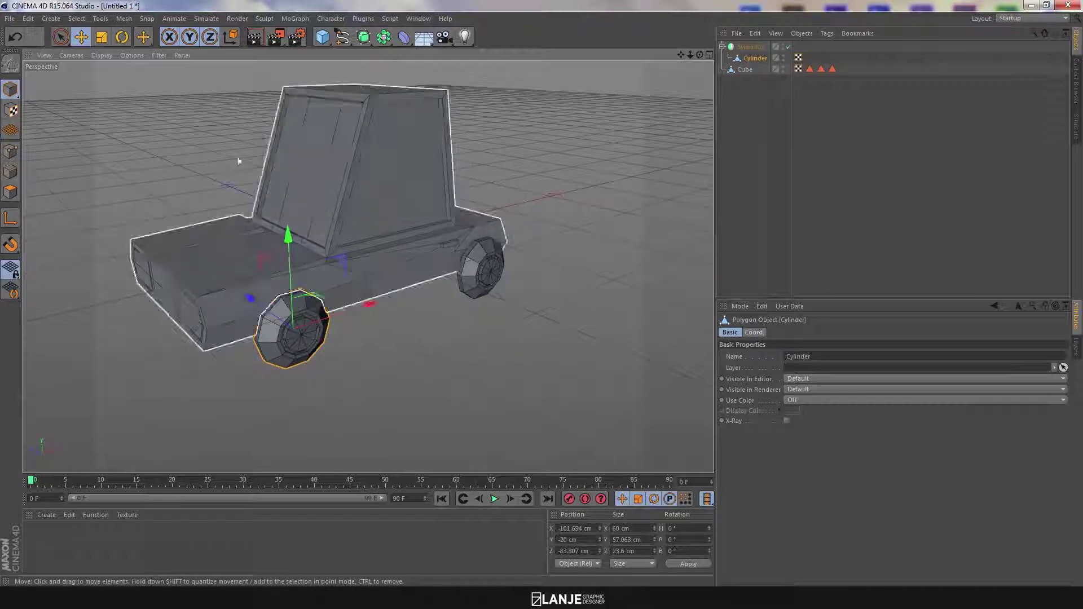
alt+drag(232, 192, 296, 204)
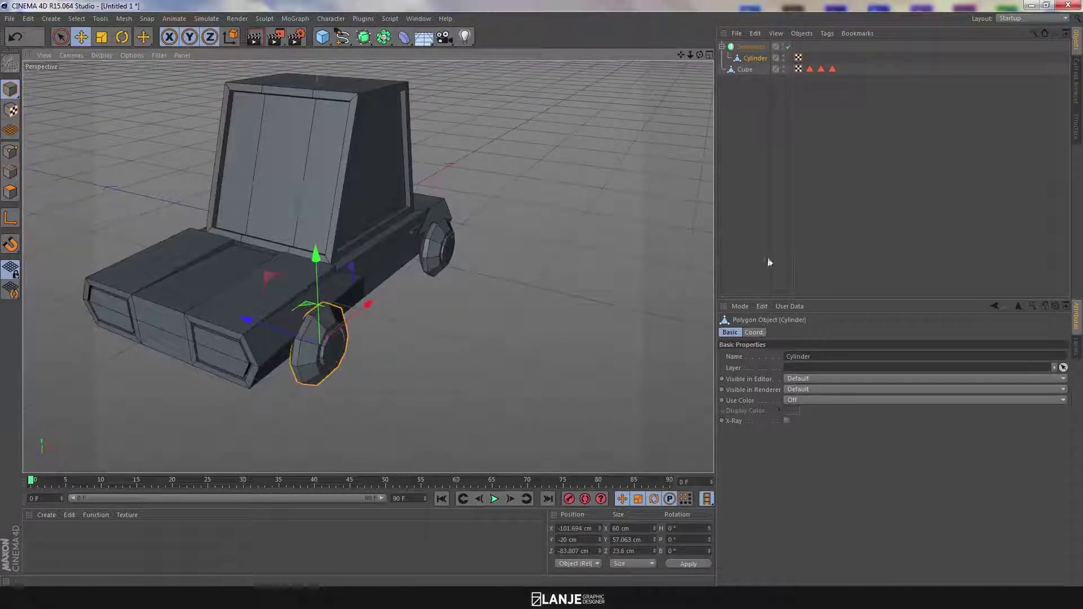
click(748, 47)
click(776, 354)
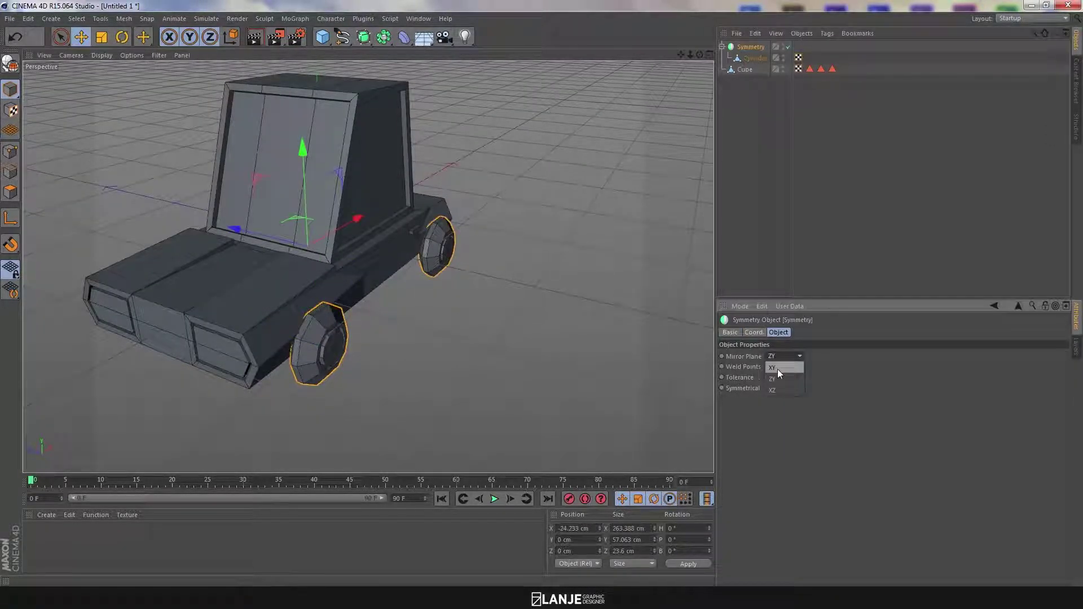
click(777, 368)
alt+drag(543, 296, 496, 255)
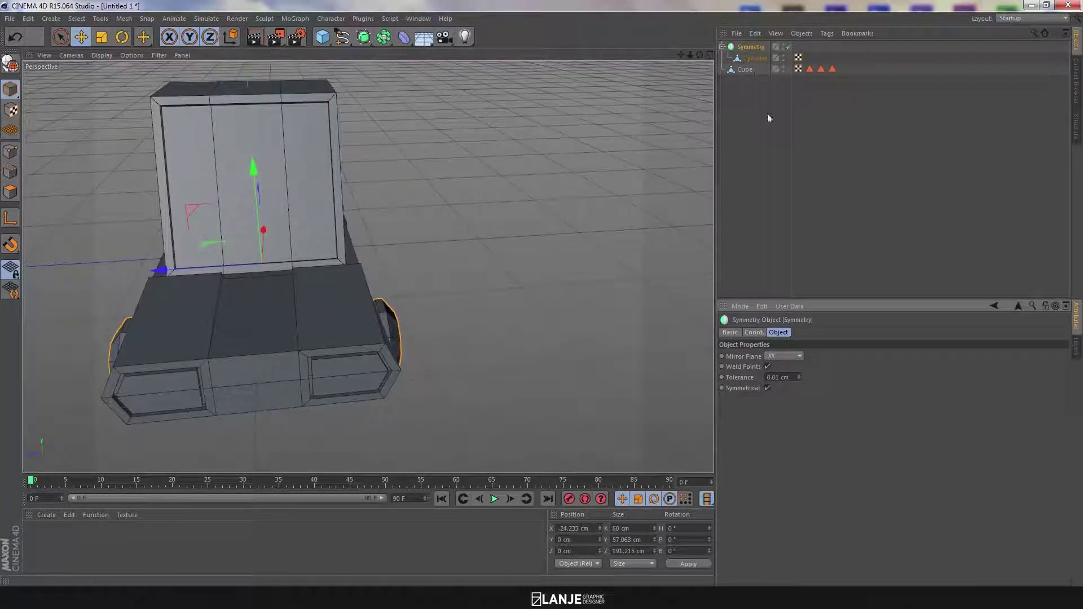
key(ctrl+z)
Nest the existing Symmetry inside a second Symmetry object with mirror plane XY to mirror both wheels to the car's opposite side
click(744, 139)
drag(384, 40, 513, 85)
drag(759, 50, 755, 48)
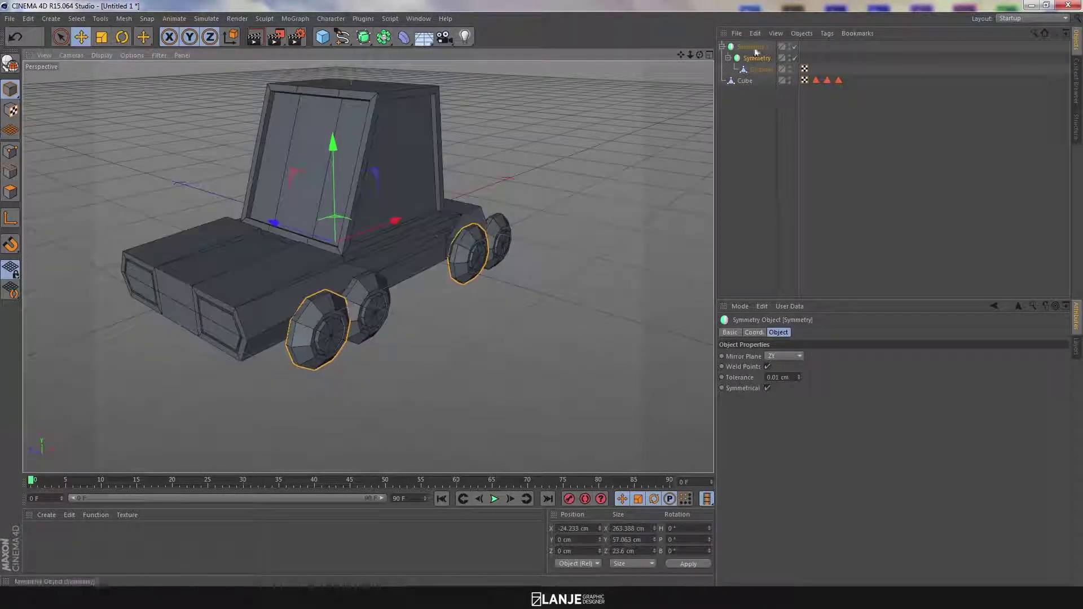
click(753, 46)
click(784, 356)
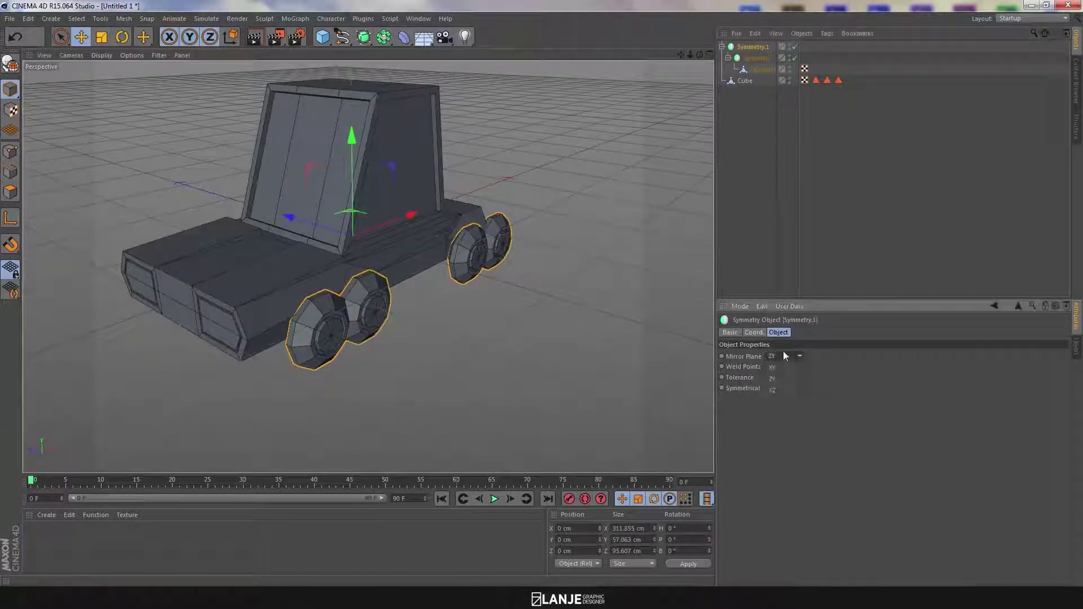
click(780, 380)
click(779, 390)
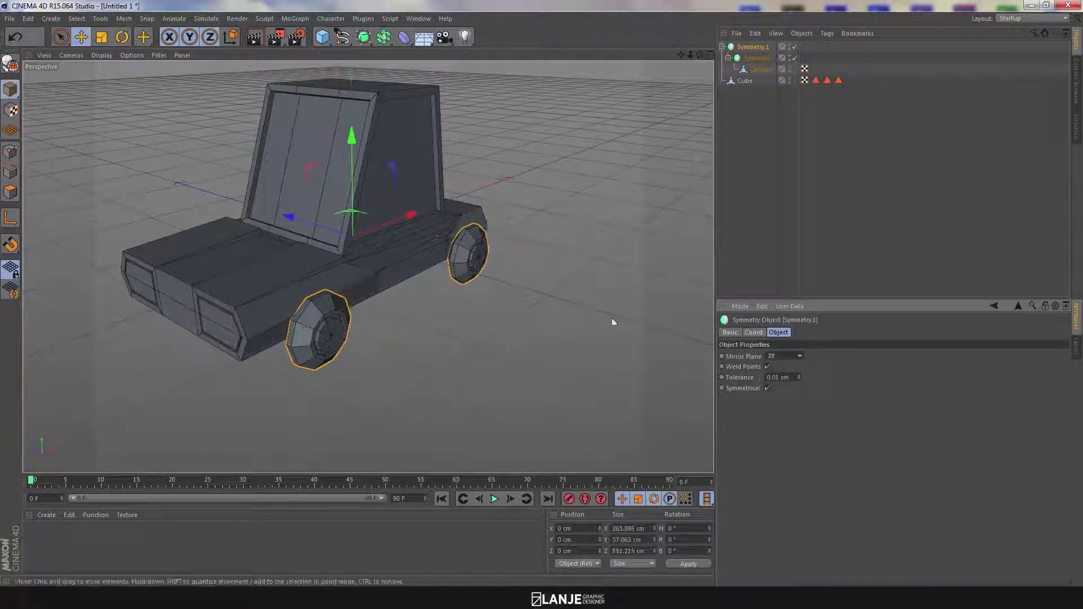
alt+drag(280, 269, 507, 263)
click(580, 177)
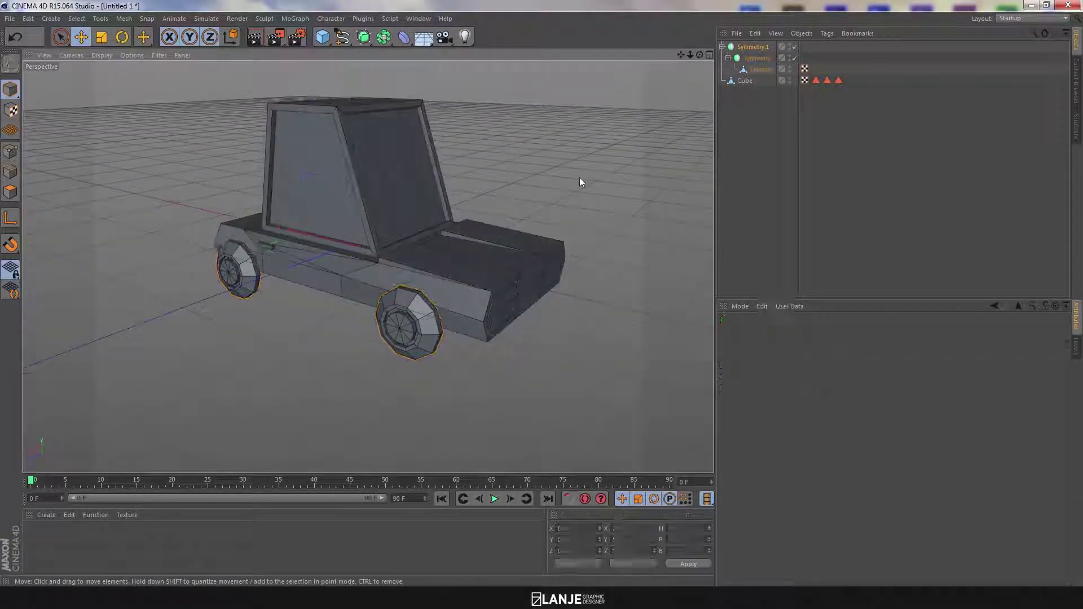
Create a new material, disable its Specular channel and enable its Reflection channel
alt+drag(255, 320, 367, 266)
alt+drag(199, 297, 384, 300)
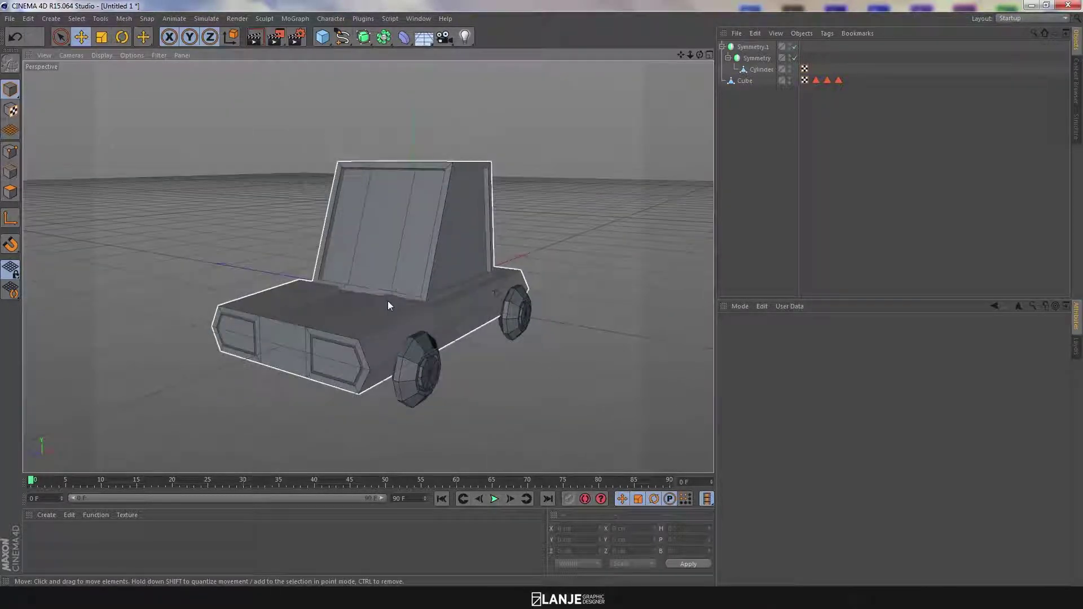
double_click(177, 543)
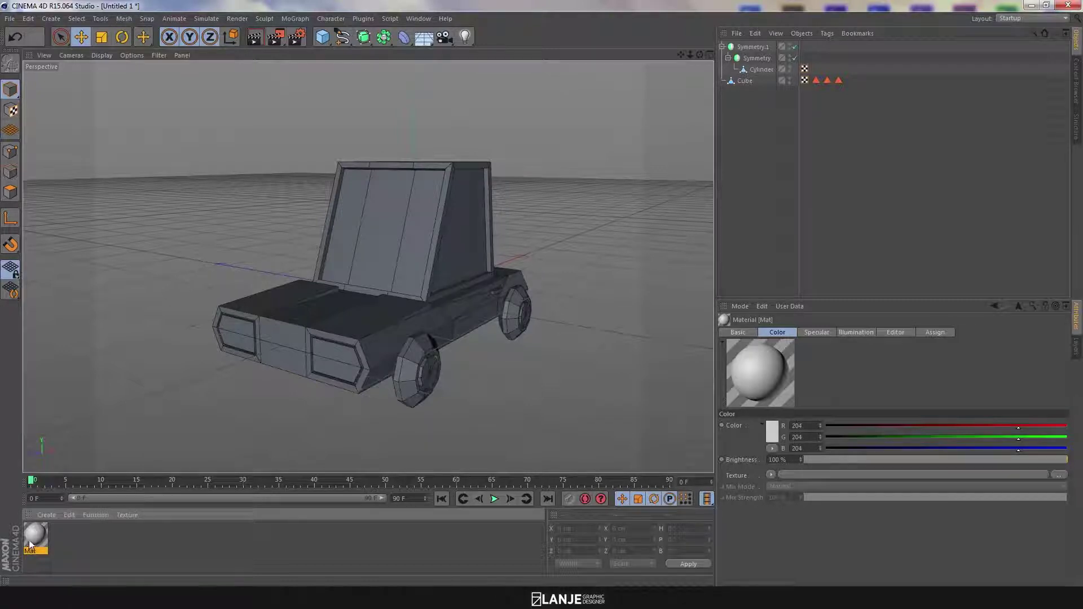
double_click(34, 536)
drag(339, 101, 431, 117)
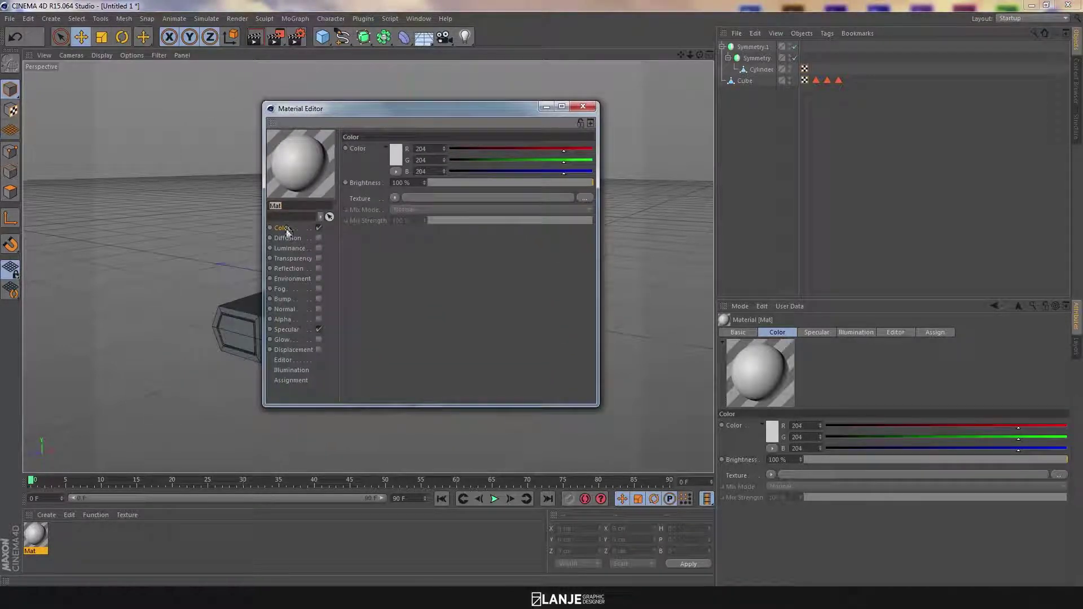
click(317, 330)
click(319, 268)
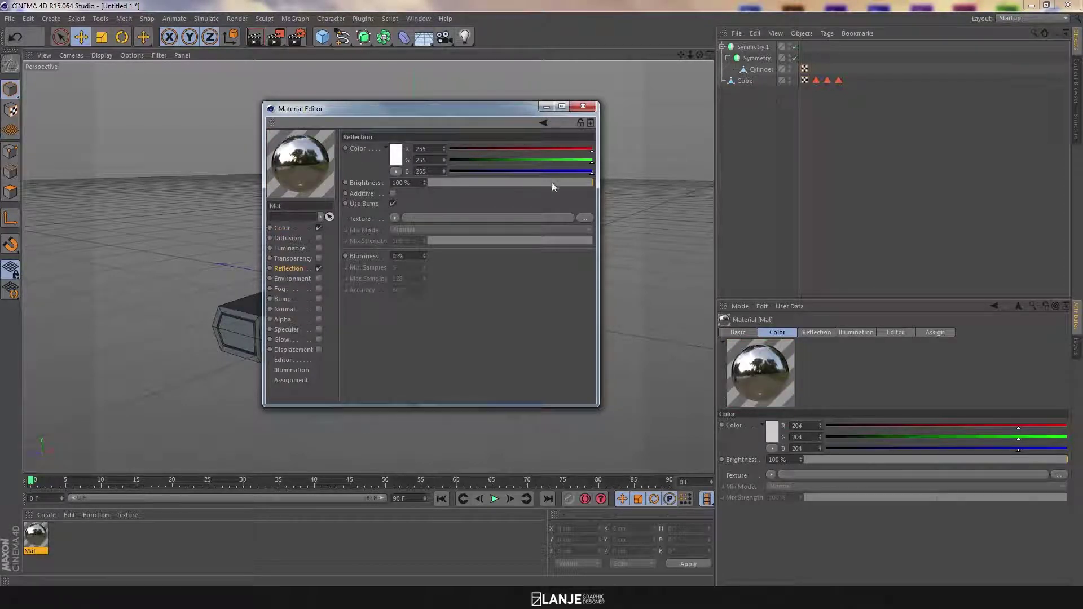
Lower the material's Reflection brightness to about 39% and set its Color channel to white, RGB 255, 255, 255
drag(503, 182, 490, 181)
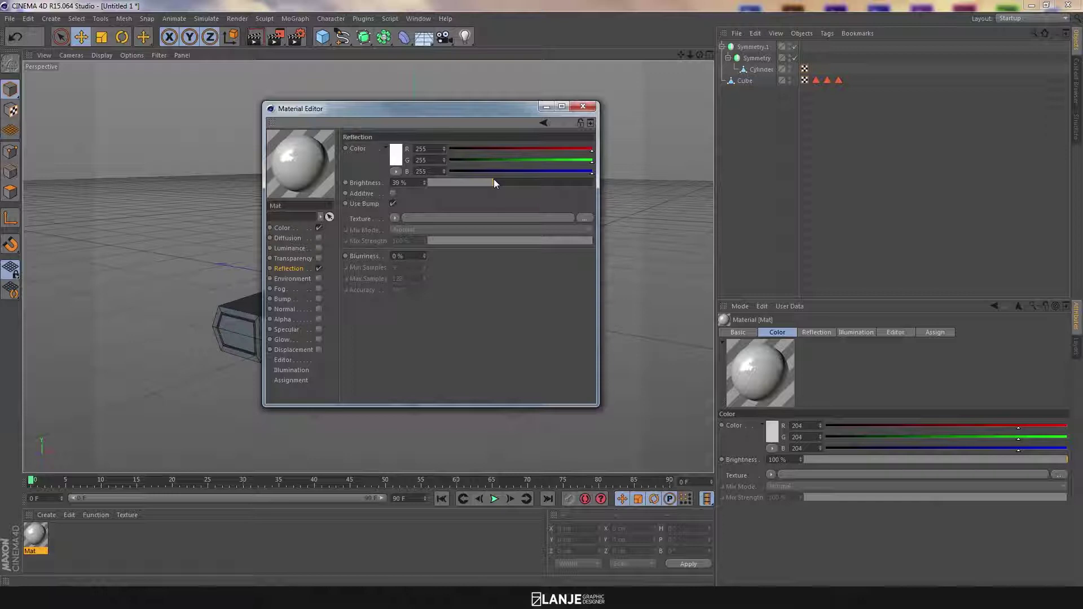
click(286, 225)
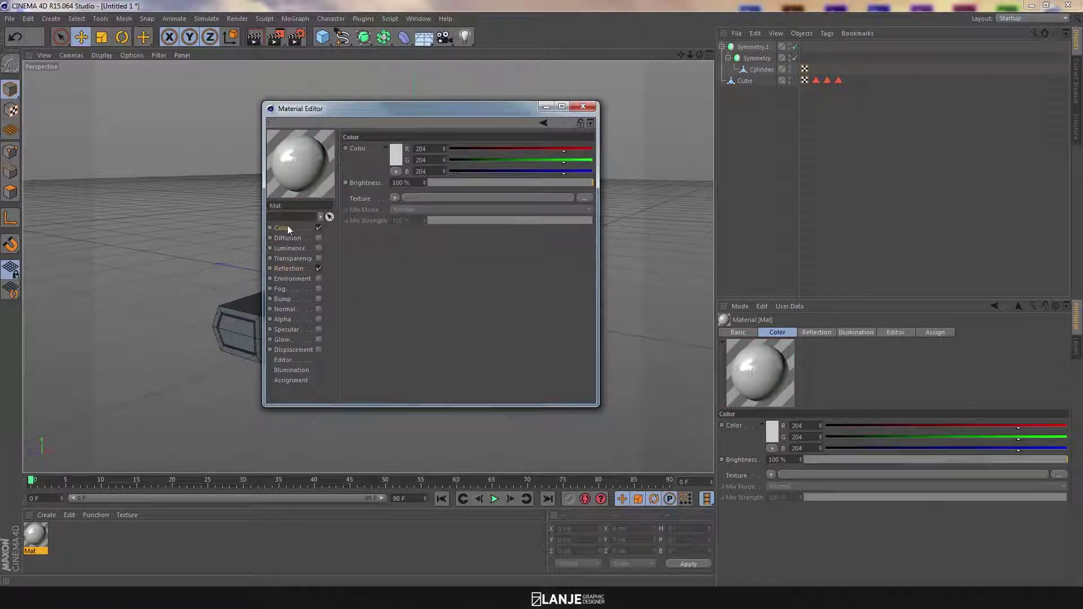
click(398, 154)
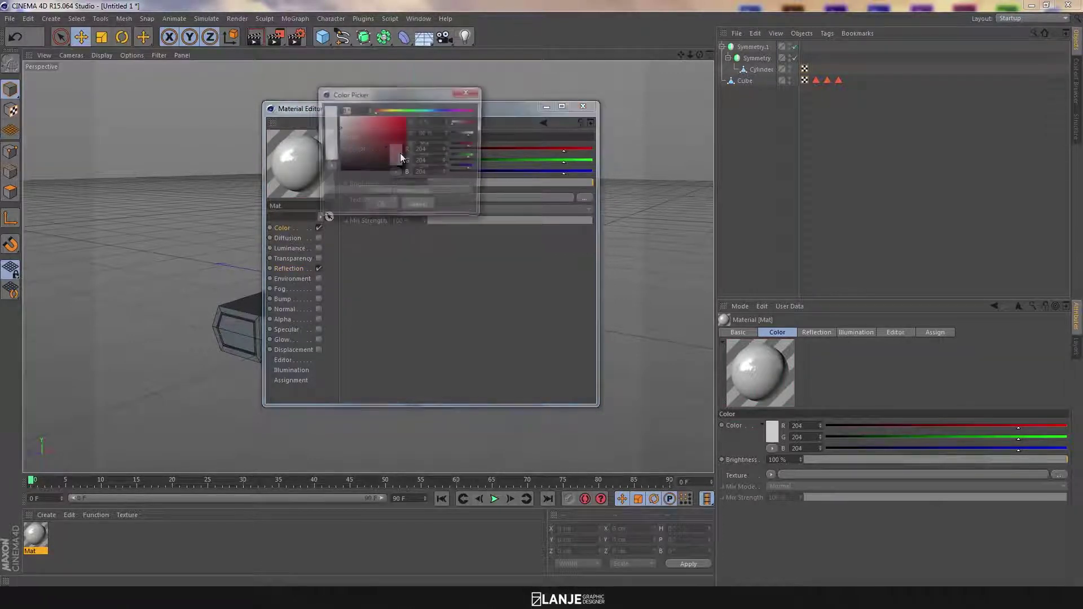
click(383, 208)
click(583, 106)
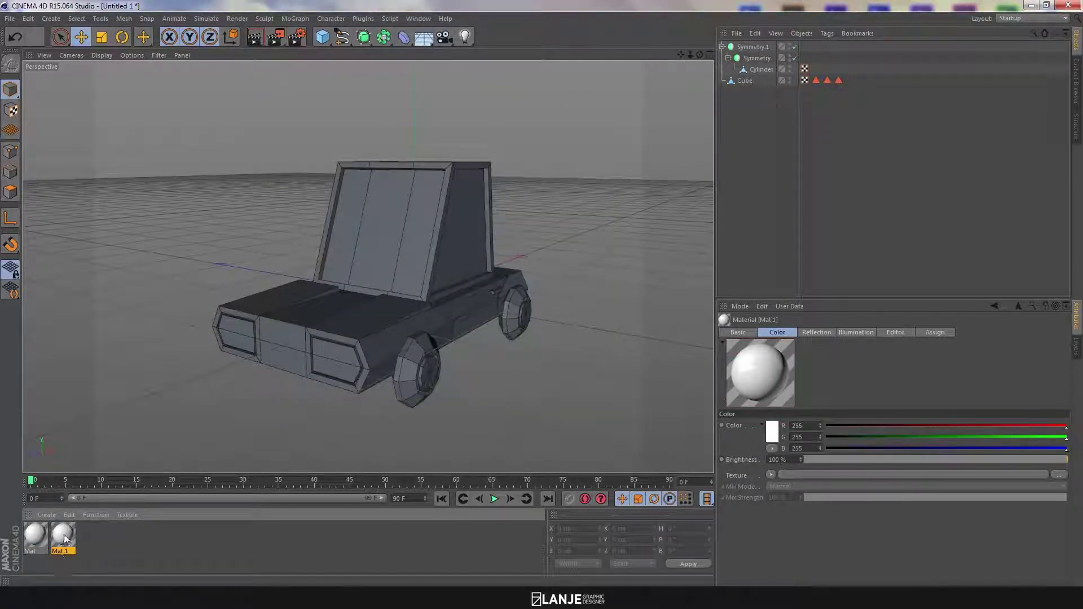
Duplicate the white material into four copies, Mat.1 to Mat.4, and color Mat.1 red with RGB 255, 96, 96
ctrl+drag(64, 539, 90, 543)
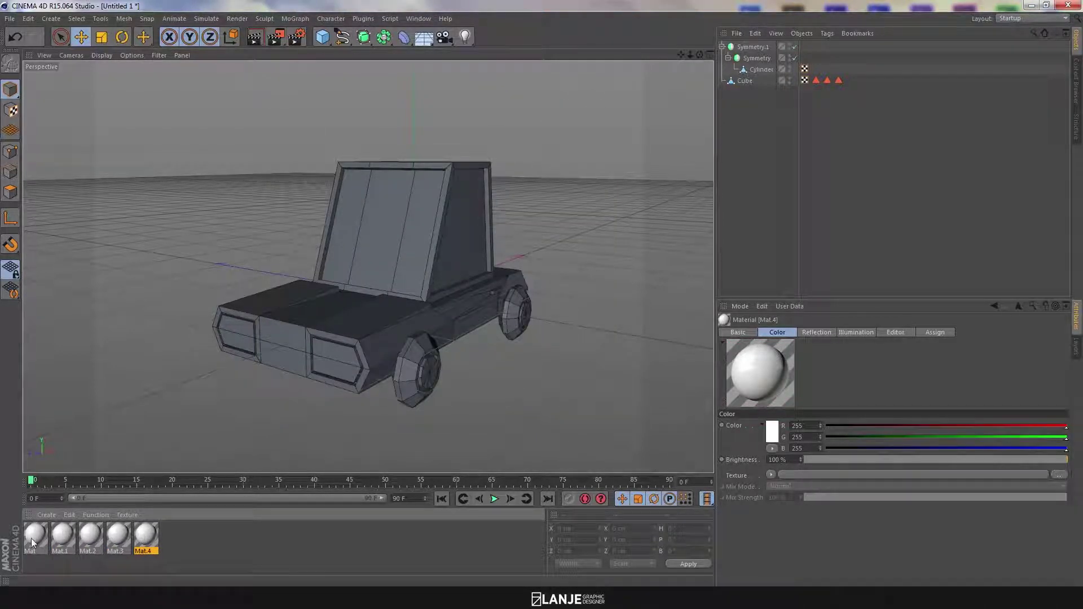
double_click(63, 536)
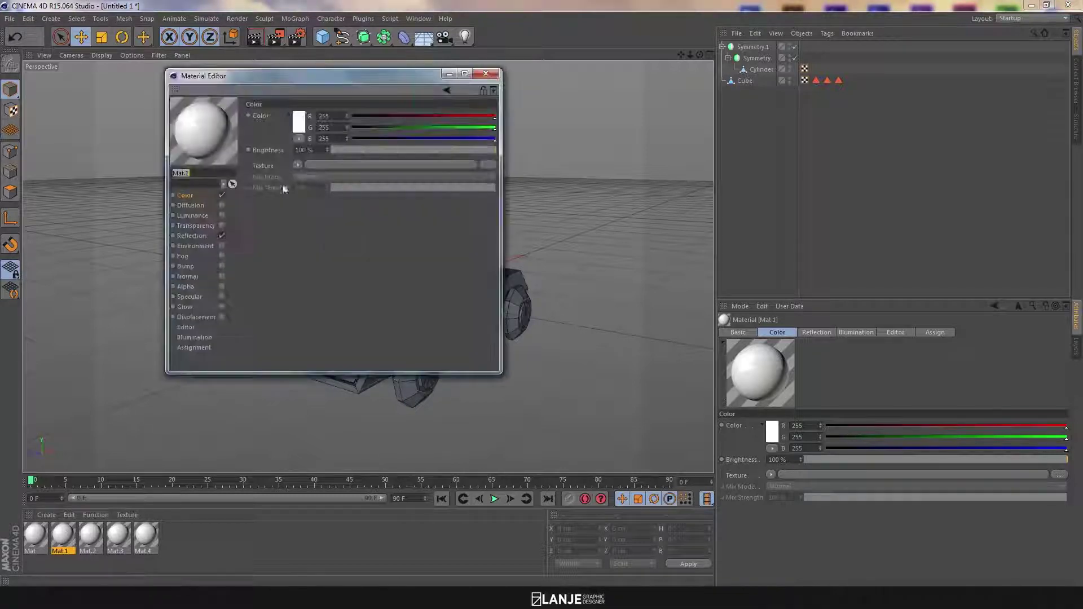
click(299, 122)
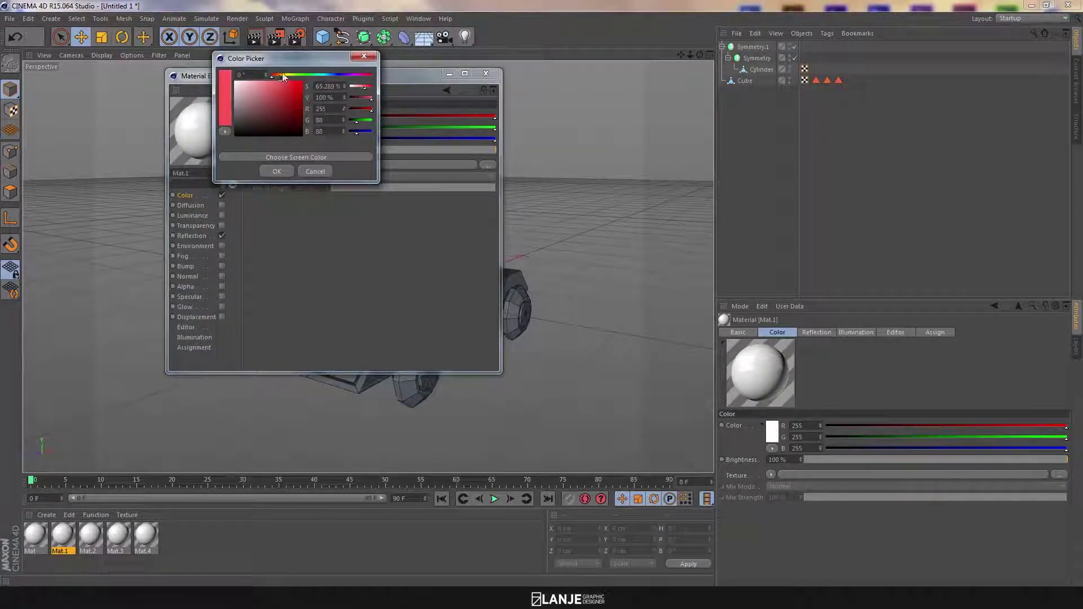
click(269, 173)
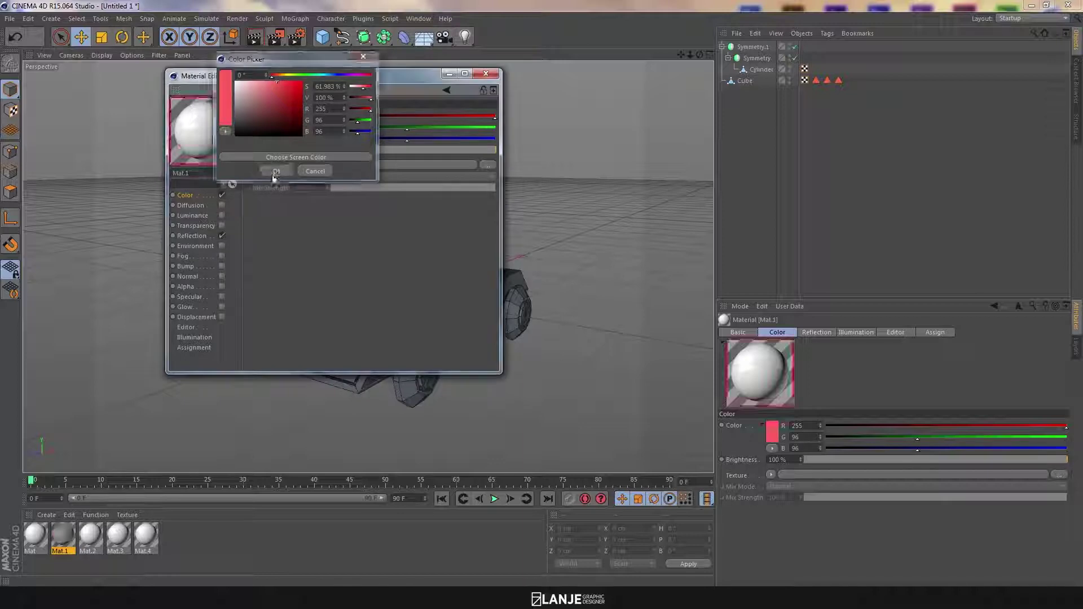
Set the color of Mat.2 to pale yellow with RGB 243, 255, 139
double_click(97, 533)
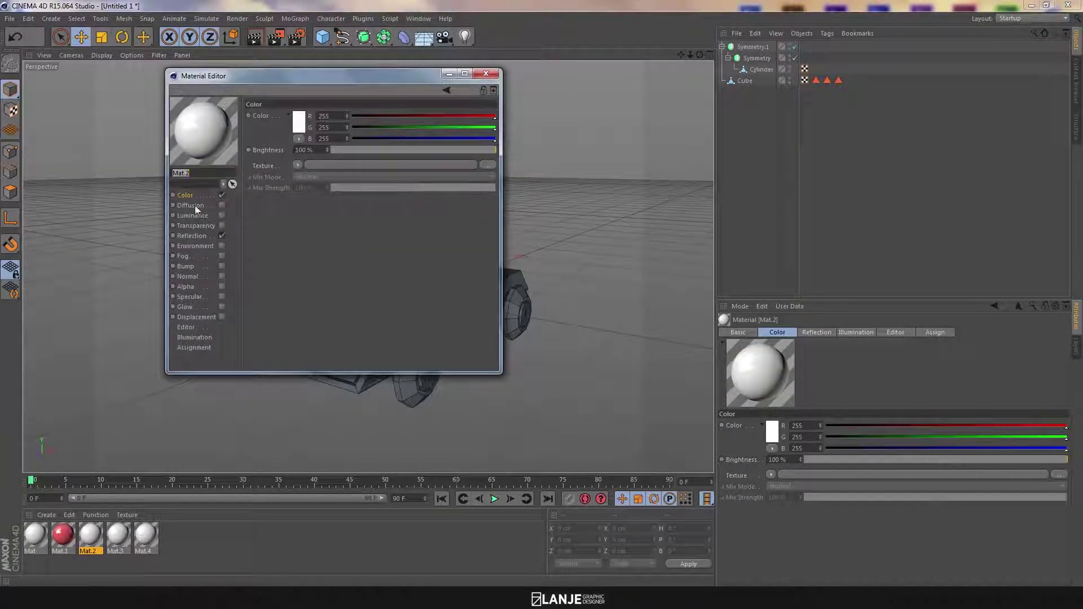
click(299, 122)
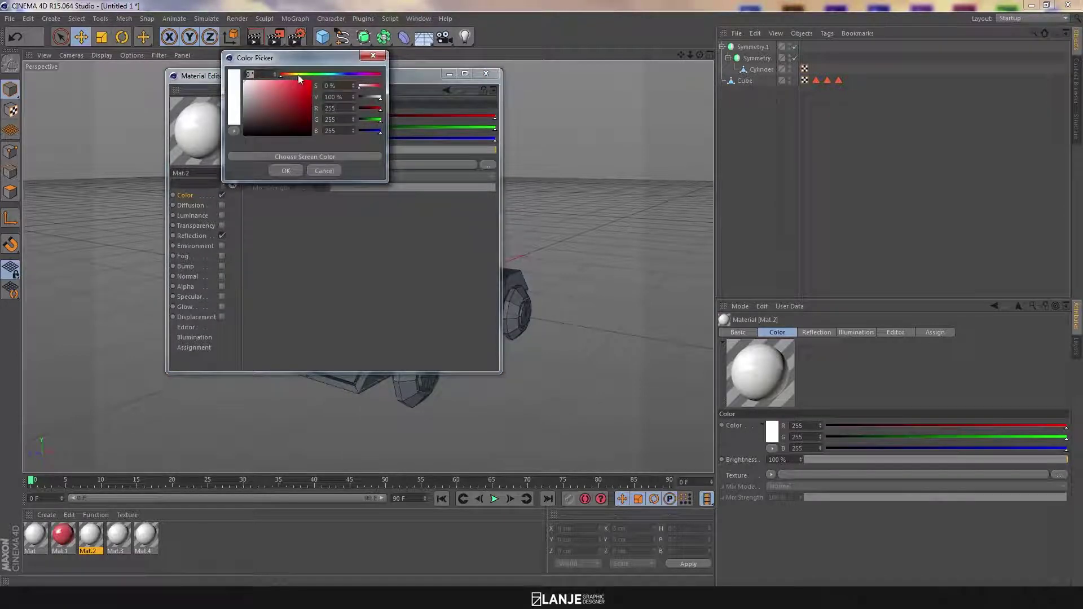
click(298, 75)
click(277, 80)
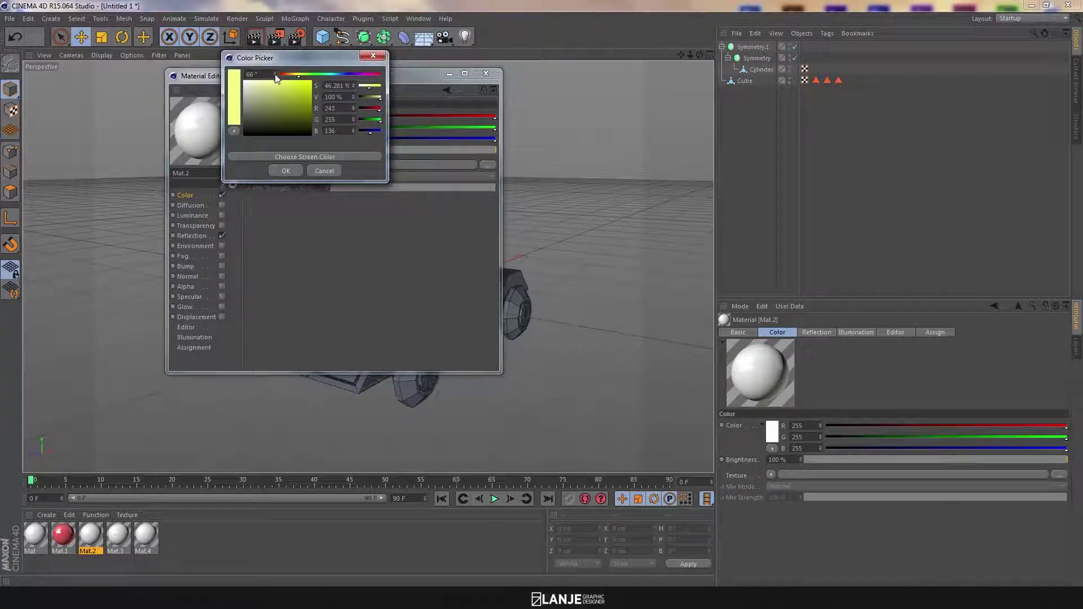
click(285, 171)
click(485, 75)
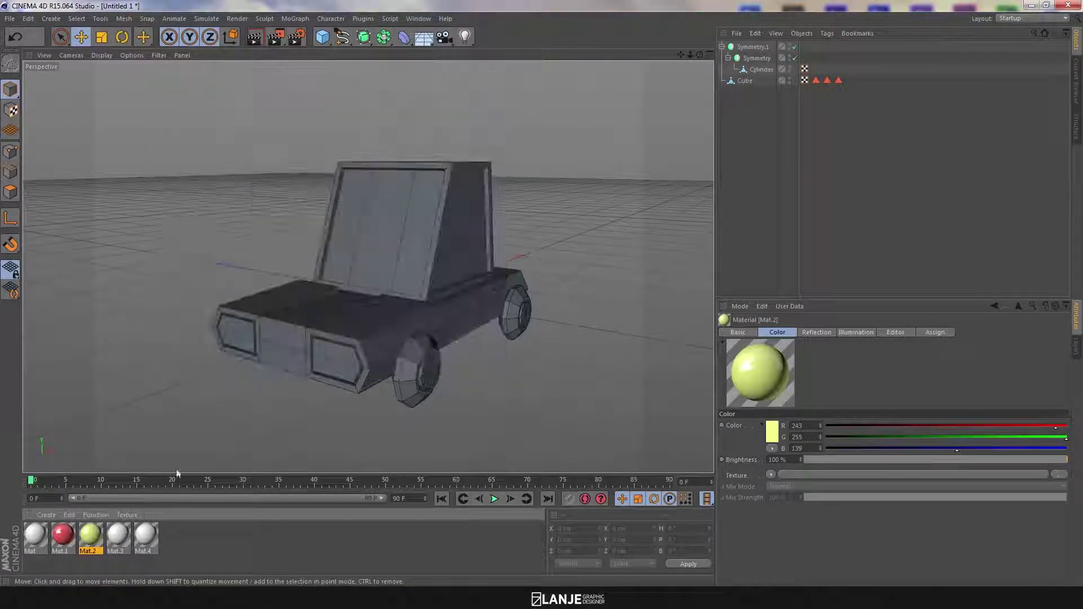
Set the color of Mat.3 to black, RGB 0, 0, 0
double_click(117, 535)
click(294, 123)
drag(281, 120, 210, 154)
click(276, 176)
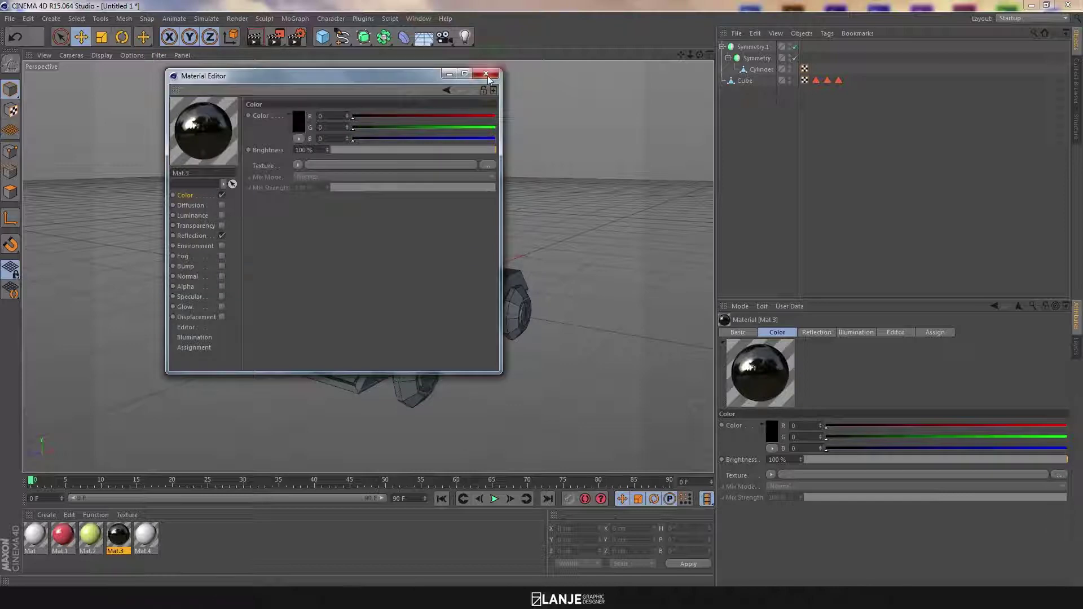
click(486, 75)
Set the color of Mat.4 to dark gray with RGB 98, 98, 98
double_click(146, 536)
click(300, 122)
drag(280, 137, 235, 115)
click(281, 172)
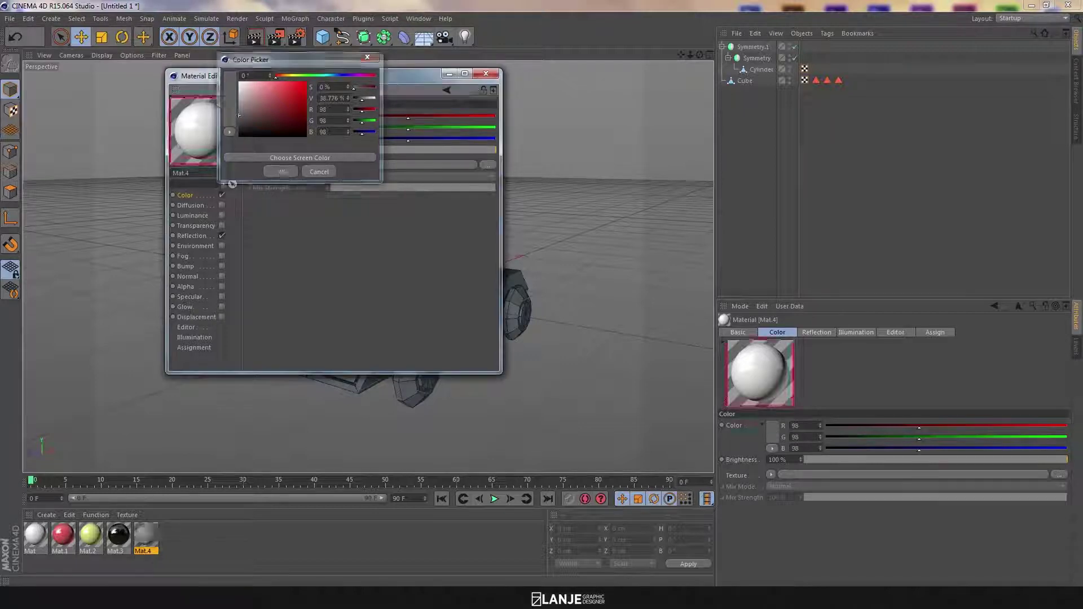
click(485, 74)
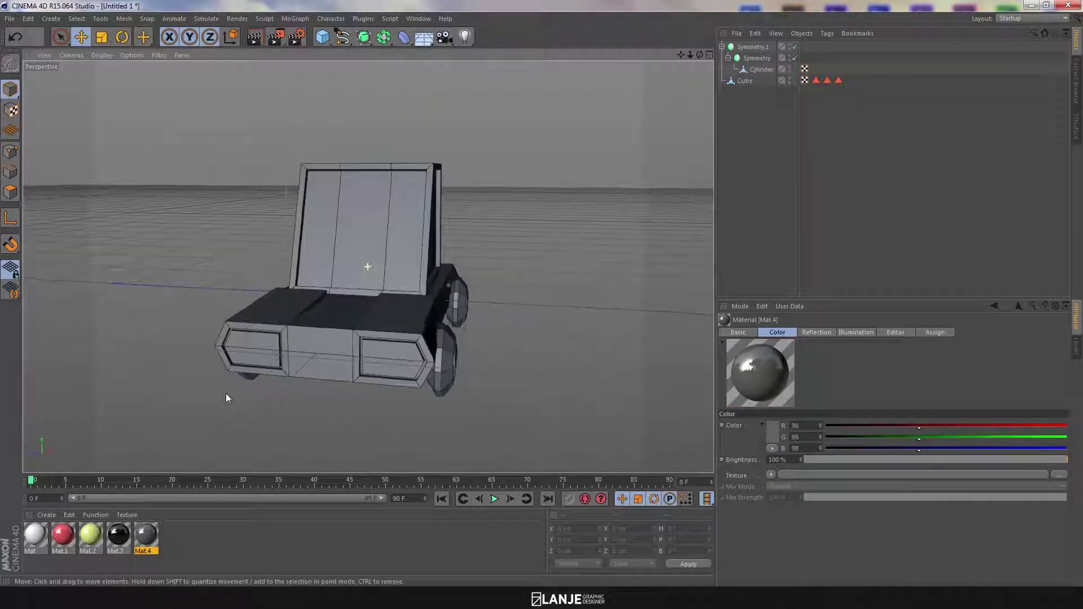
Inset the Cube's center front polygons between the headlights using Extrude Inner with an 8 cm offset
click(742, 83)
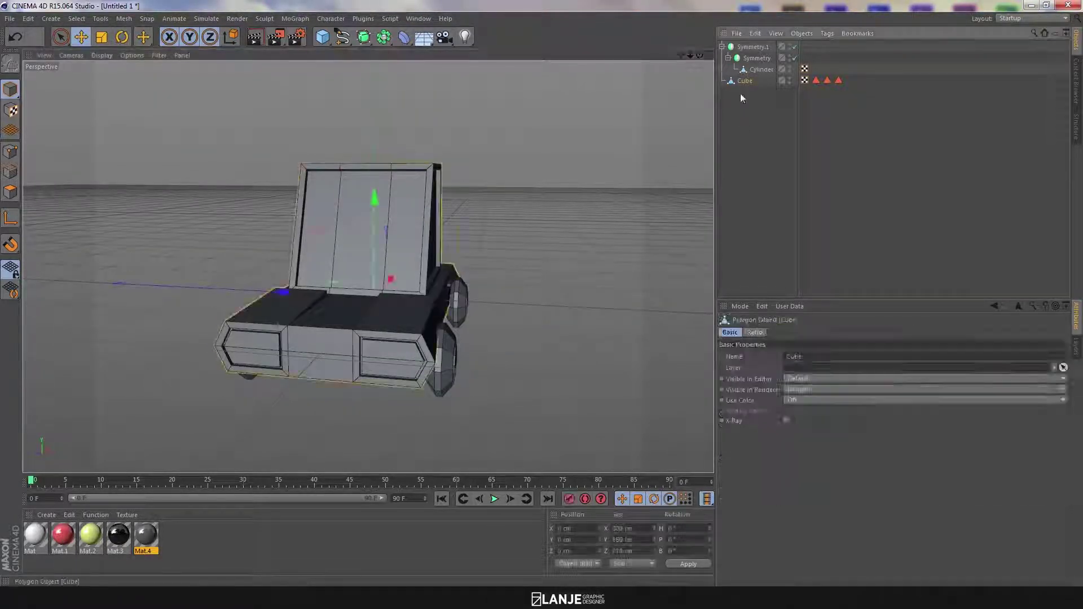
alt+middle_drag(302, 392, 317, 354)
alt+right_drag(317, 356, 403, 314)
alt+drag(369, 265, 380, 362)
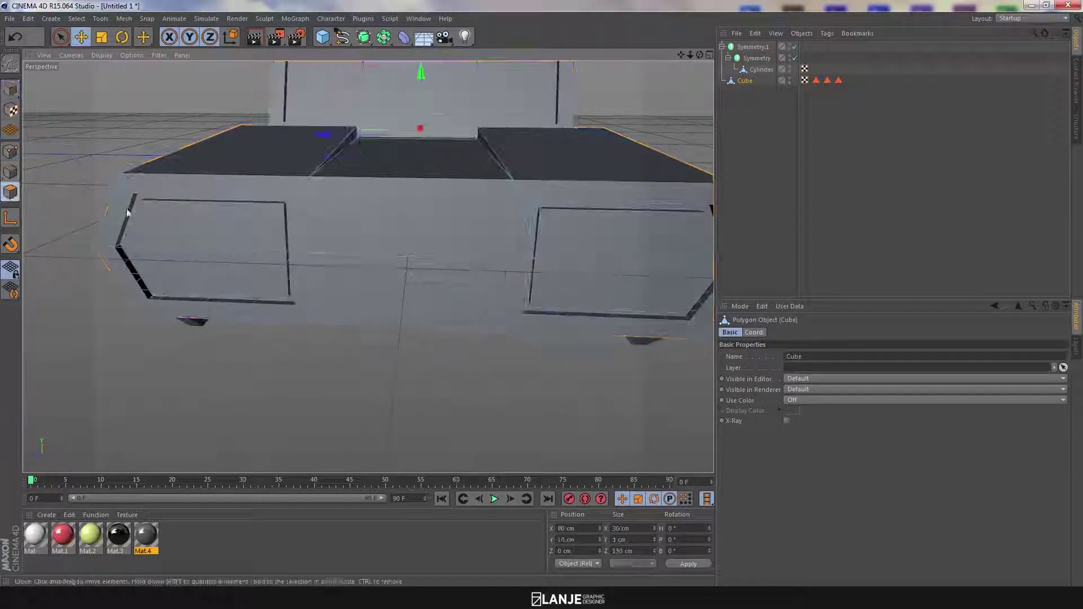
click(375, 220)
right_click(422, 408)
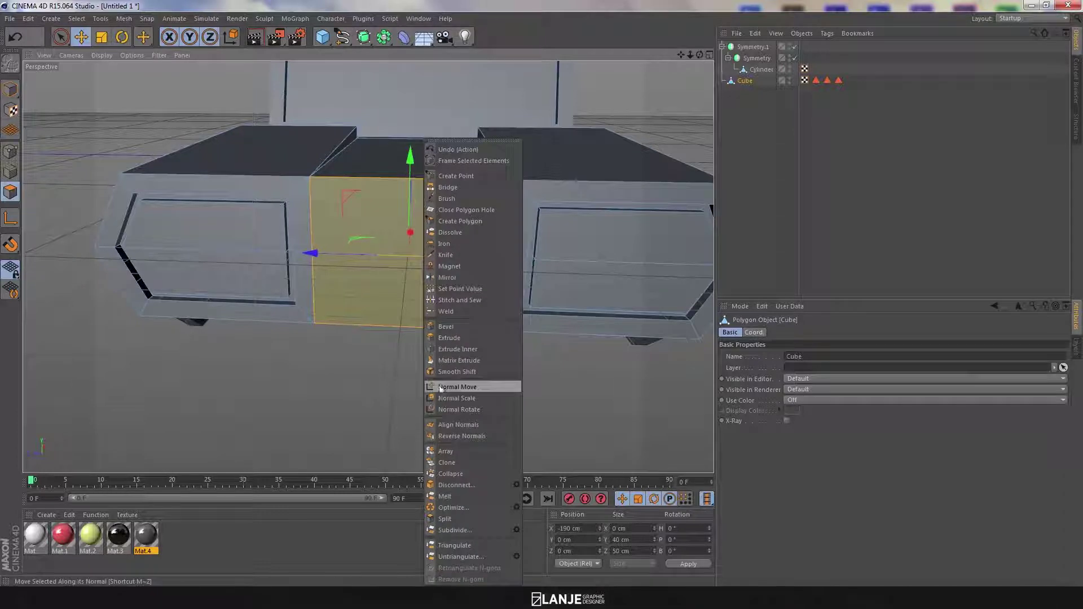
click(468, 350)
click(793, 367)
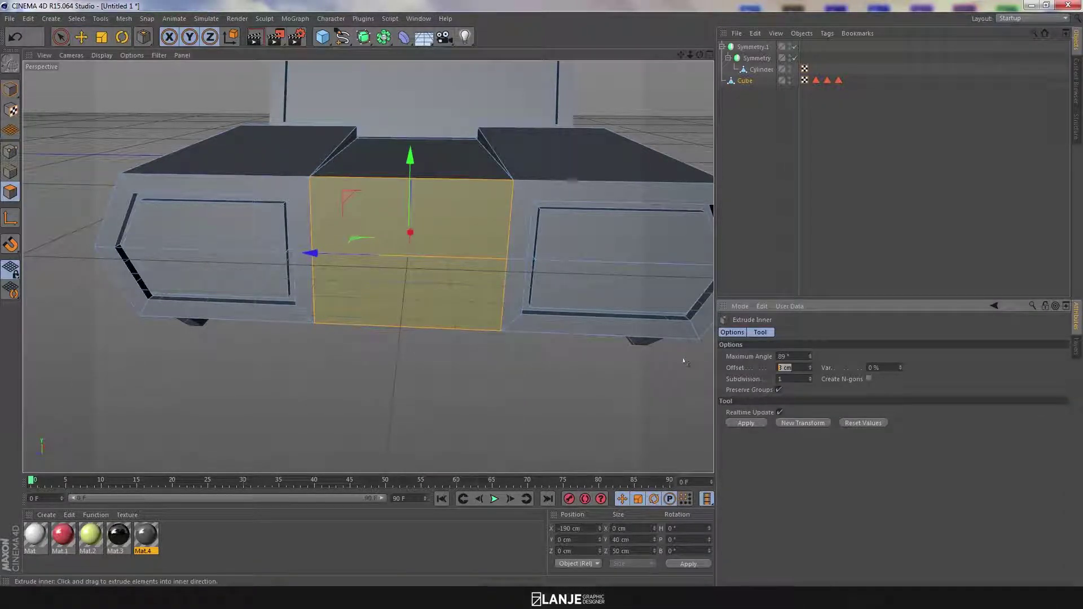
click(684, 361)
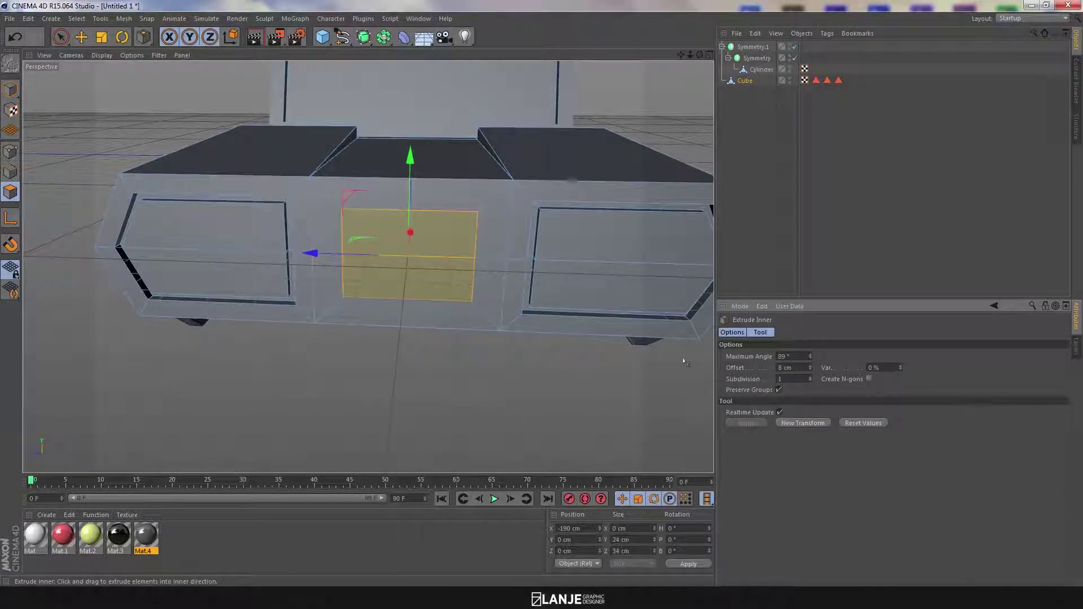
Try extruding the inset front panel by -5 cm and widening it along Z, and undo both changes
click(101, 38)
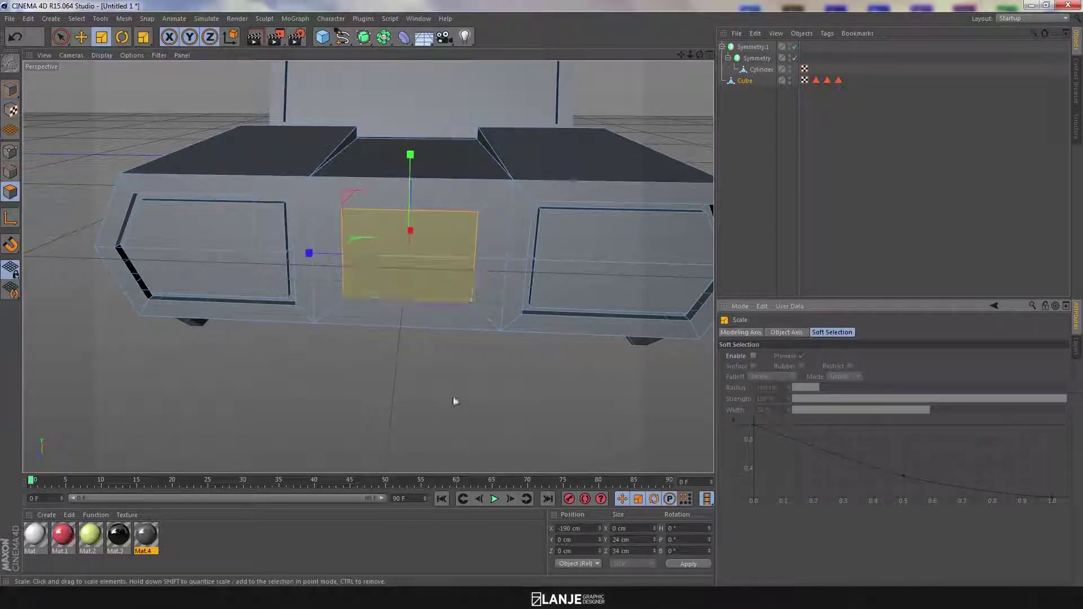
right_click(447, 377)
click(479, 340)
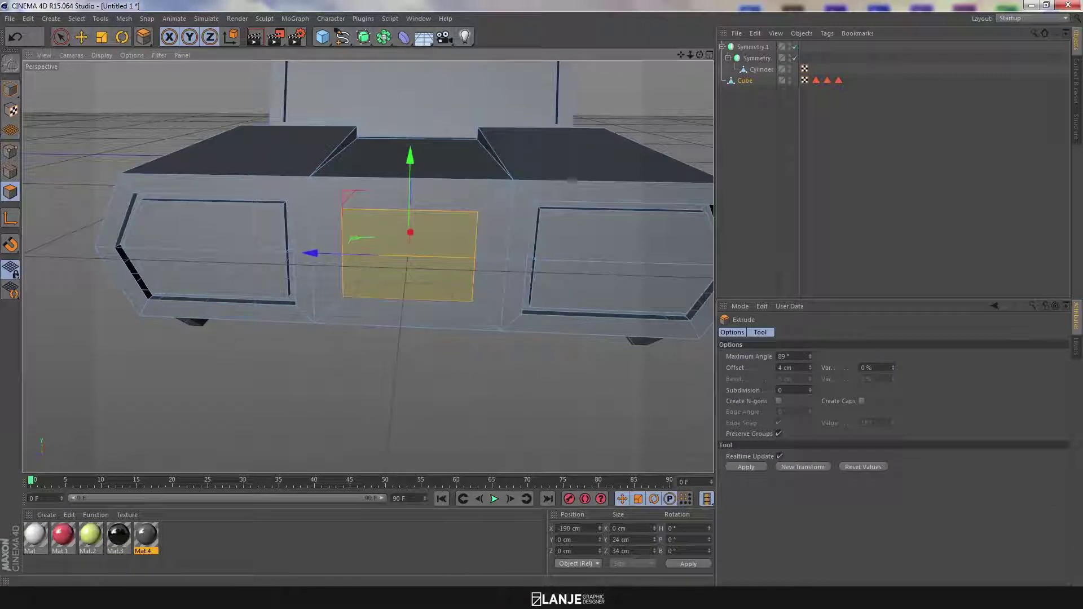
drag(793, 367, 714, 368)
text(-5)
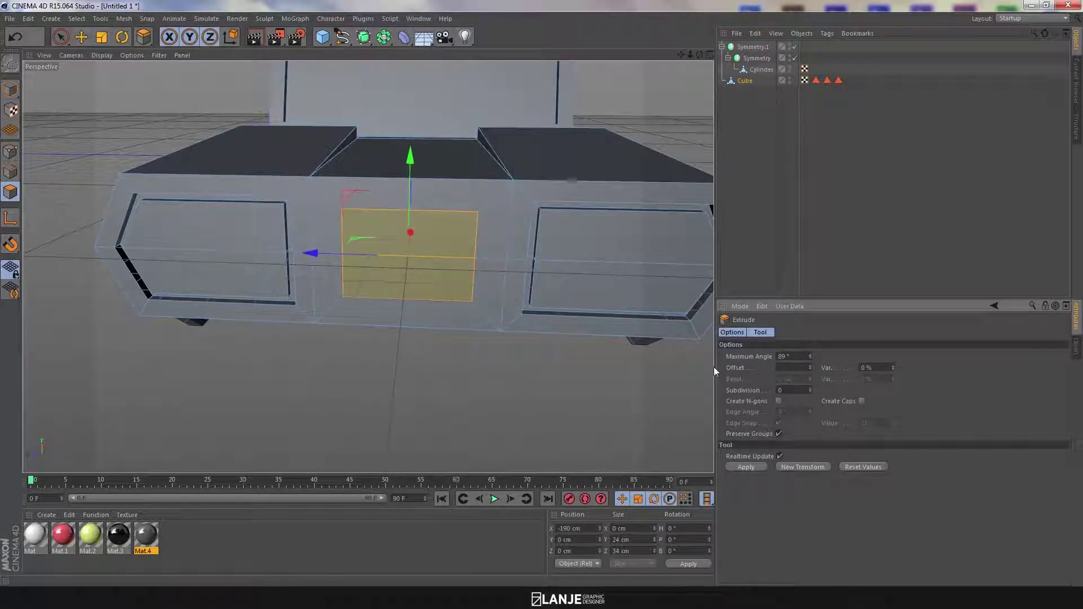
key(Return)
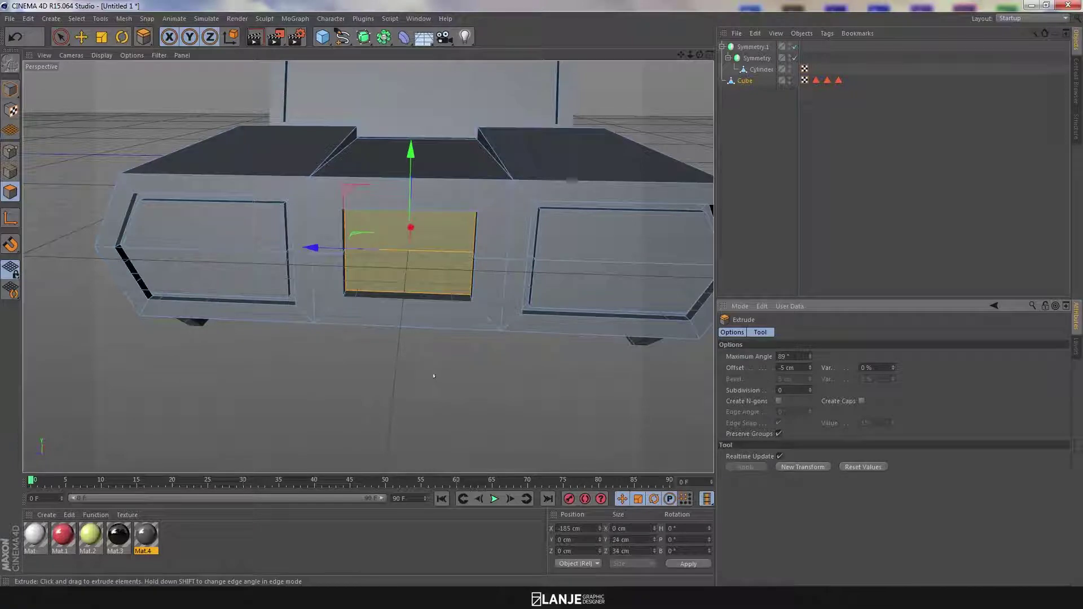
alt+drag(437, 375, 458, 337)
click(101, 37)
drag(302, 251, 245, 247)
key(ctrl+z)
Widen the inset front panel to about 41 cm along Z and extrude it inward by -5 cm
drag(307, 255, 288, 256)
alt+drag(461, 354, 489, 388)
right_click(489, 388)
click(520, 338)
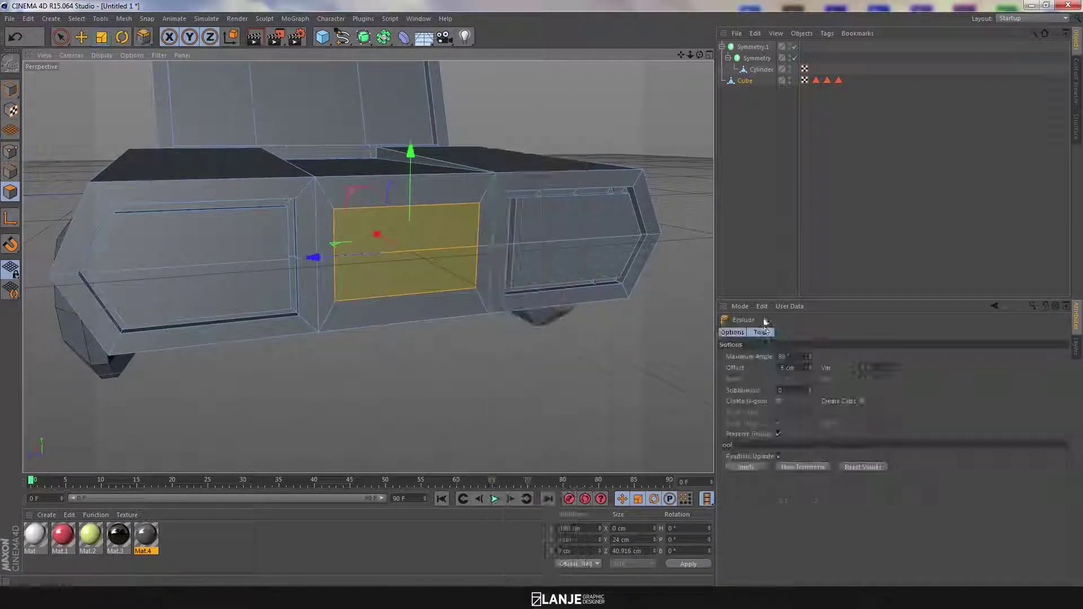
click(788, 367)
key(Return)
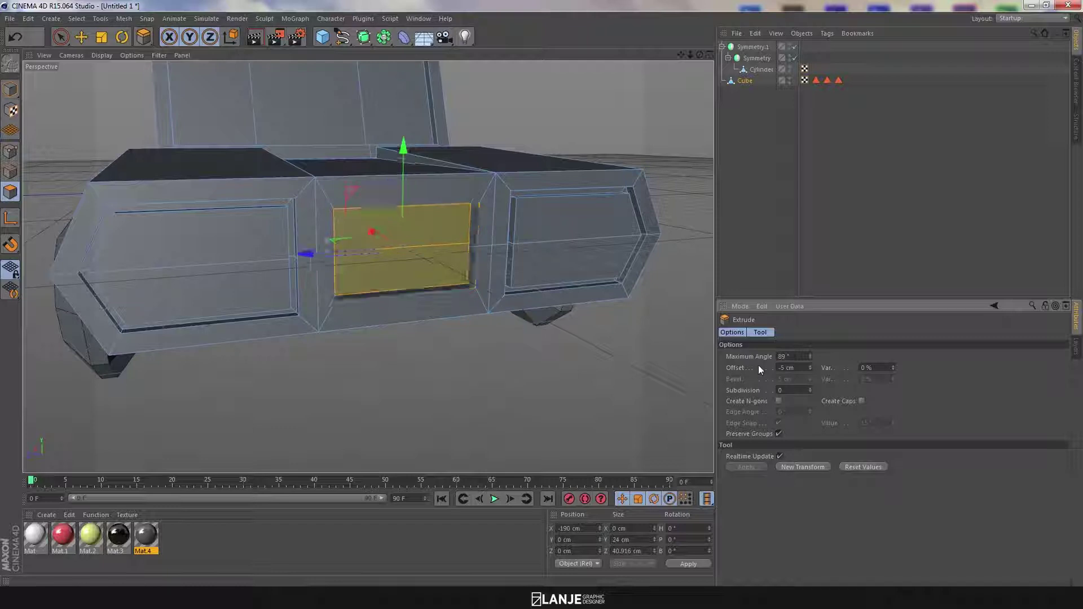
Inset the recessed front panel using Extrude Inner with a 6 cm offset
right_click(451, 361)
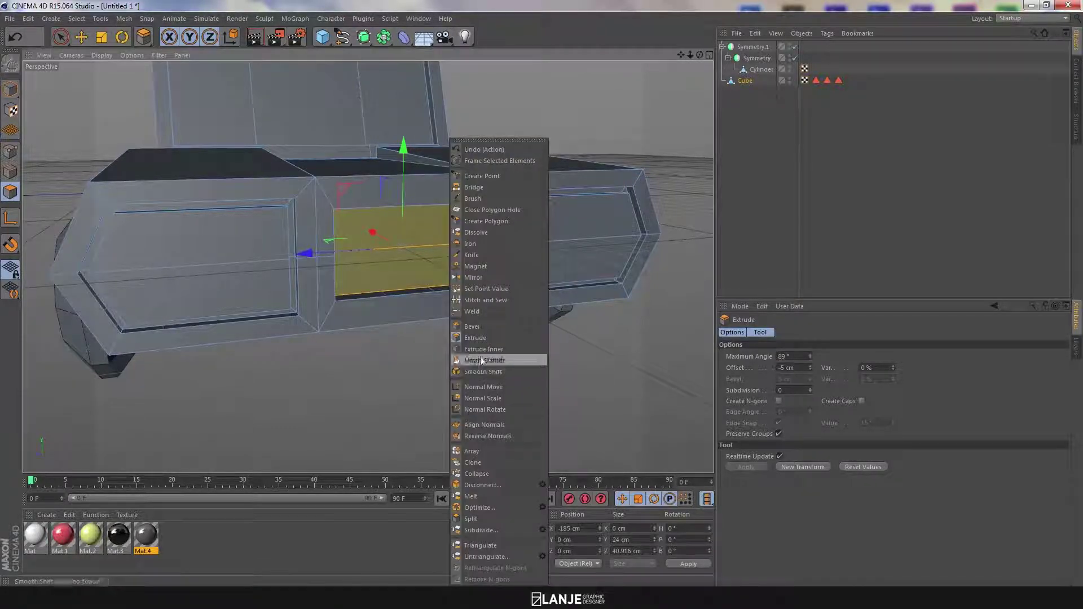
click(466, 346)
click(795, 367)
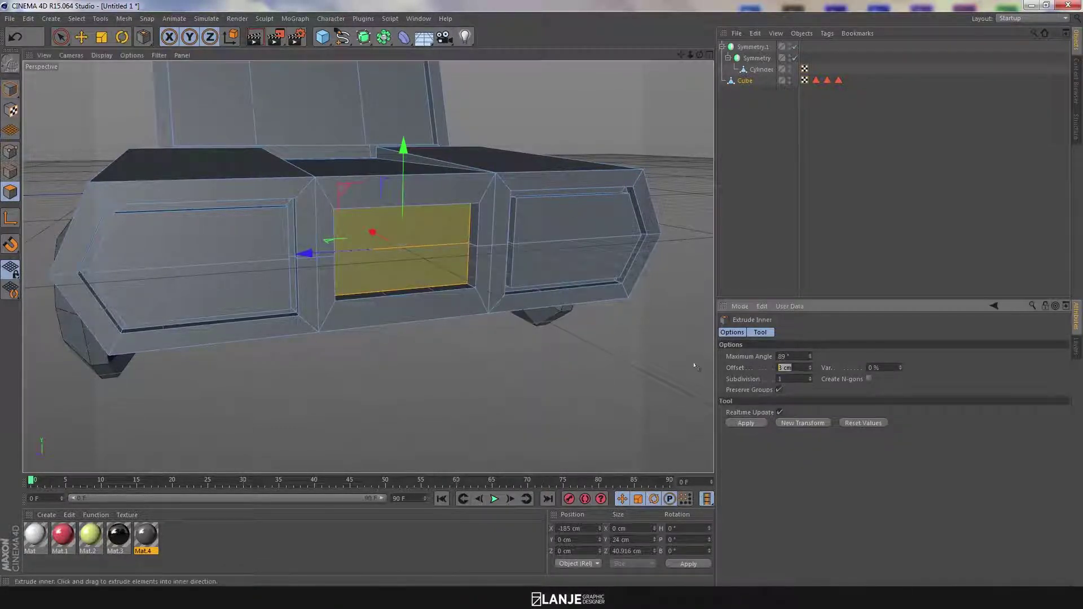
text(6)
key(Return)
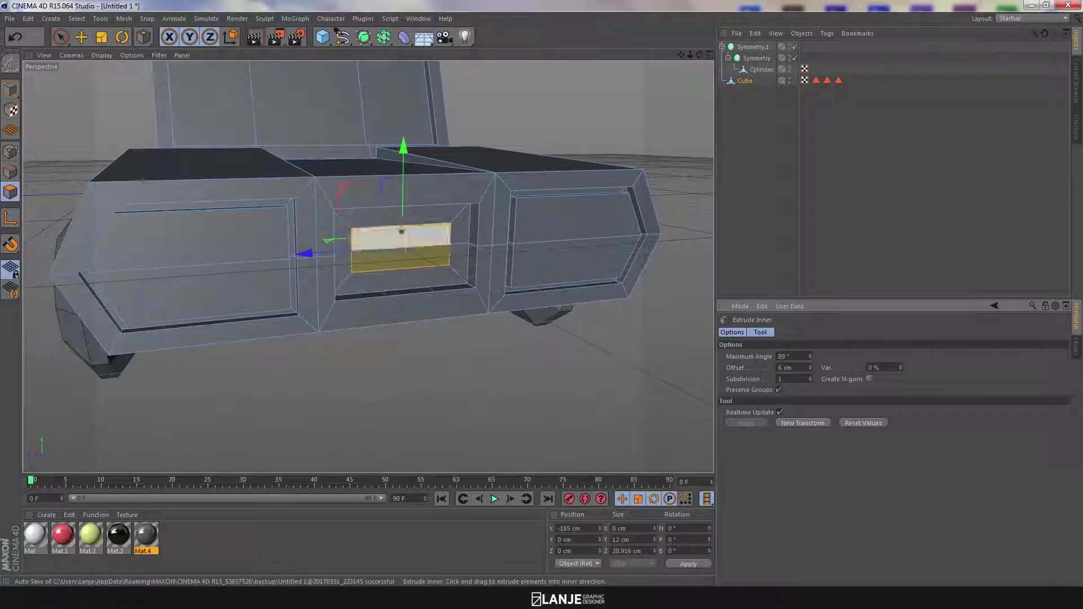
Widen the inner strip of the front recess along Z and set its Z size to 40 cm
alt+drag(479, 203, 427, 201)
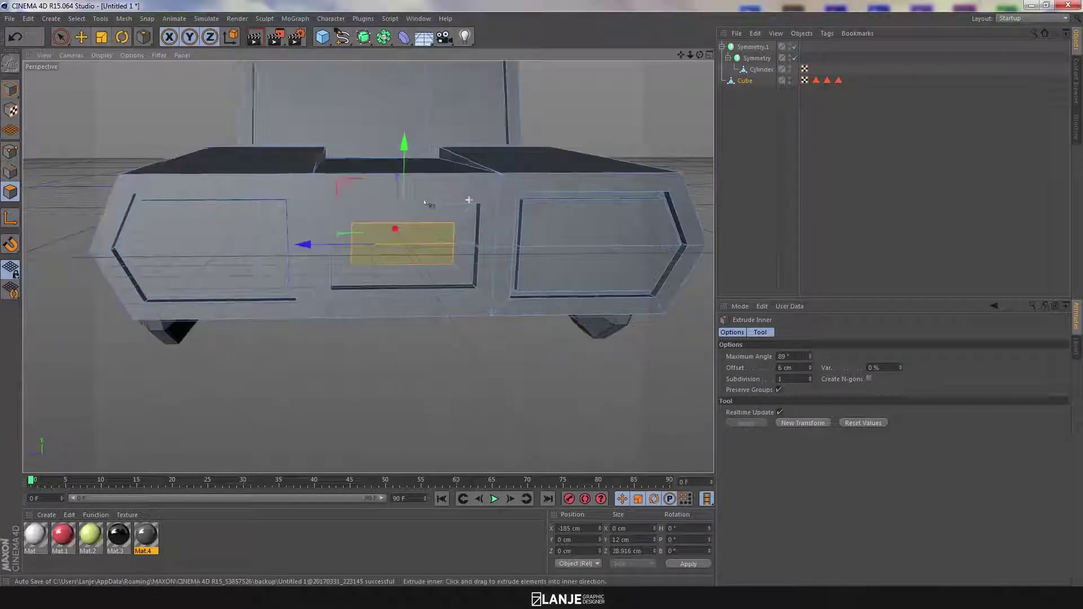
click(102, 37)
drag(302, 247, 257, 246)
drag(642, 549, 621, 550)
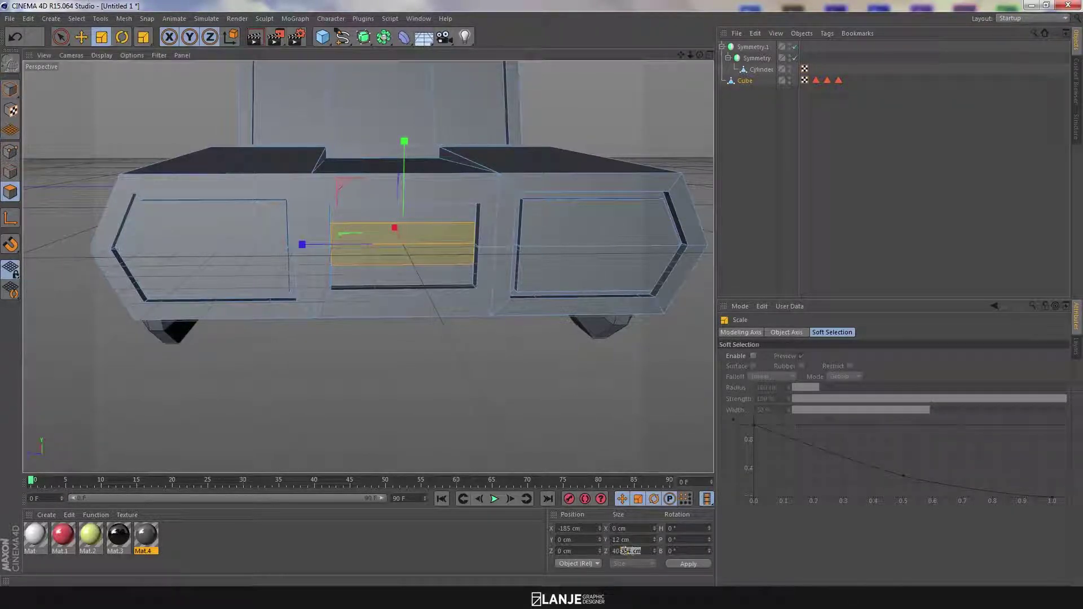
key(Return)
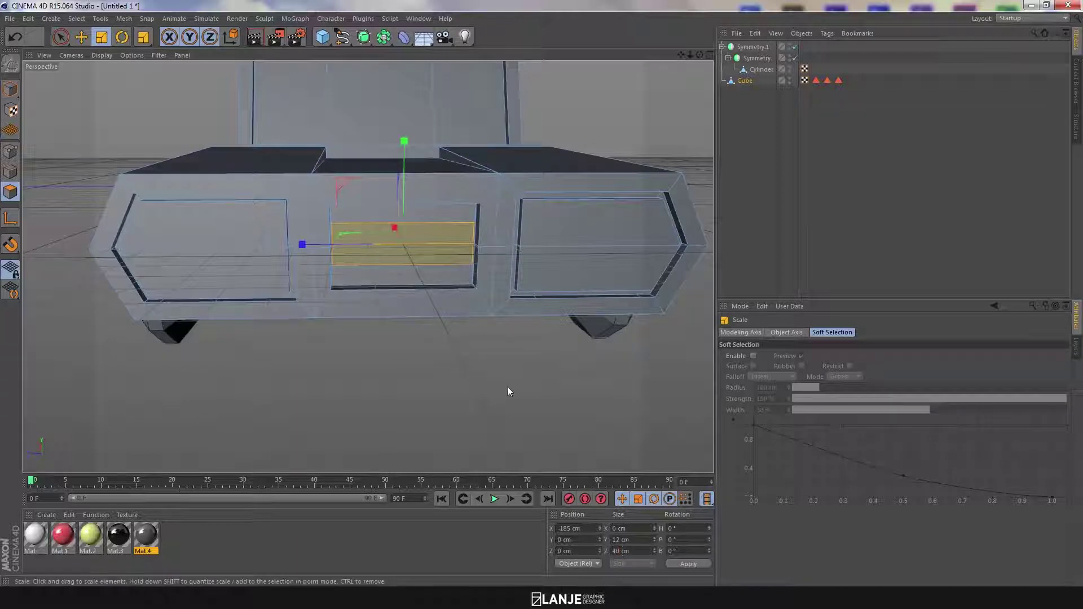
Extrude the strip in the front recess outward by 4.5 cm to form a grille bar
alt+drag(408, 334, 455, 353)
right_click(455, 349)
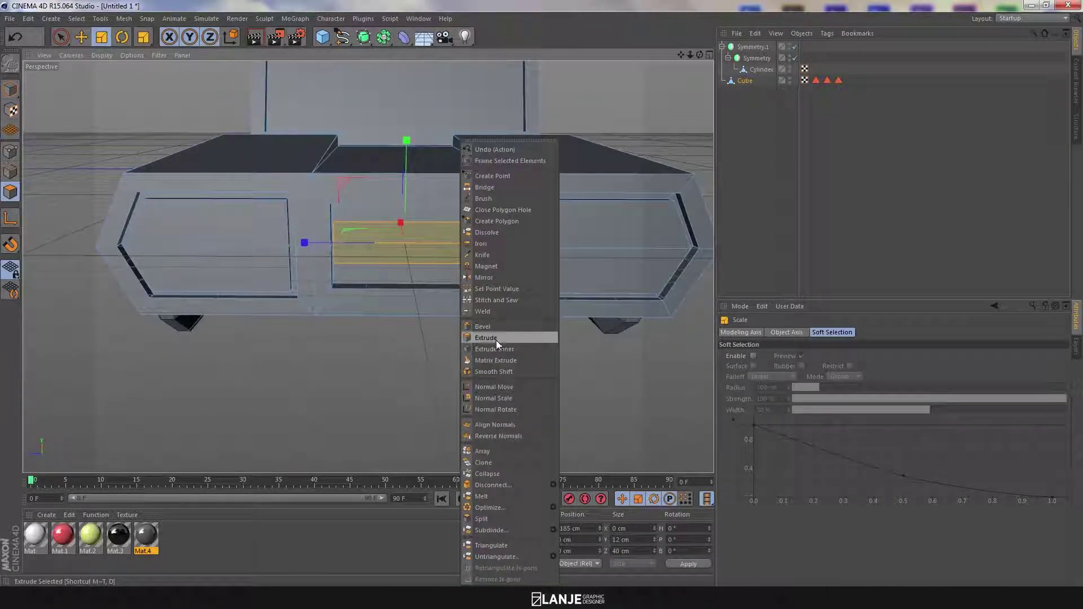
click(497, 338)
double_click(787, 368)
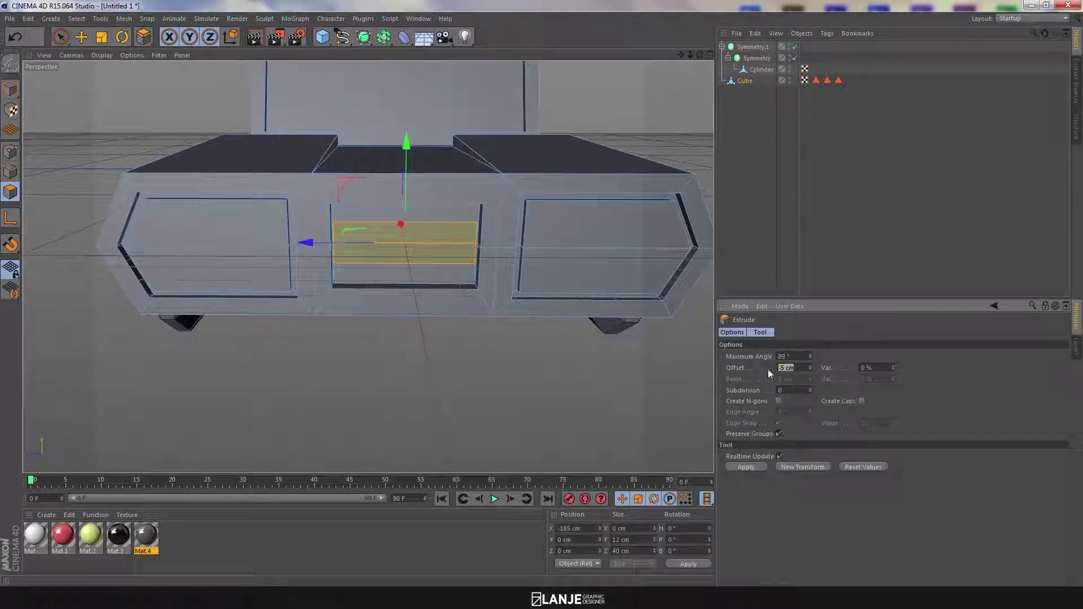
text(4.5)
key(Return)
Scale the grille bar's front face down along Y and set its Y size to 6 cm
alt+drag(428, 360, 503, 356)
alt+right_drag(504, 357, 479, 261)
alt+middle_drag(479, 261, 449, 290)
alt+drag(450, 289, 367, 294)
key(t)
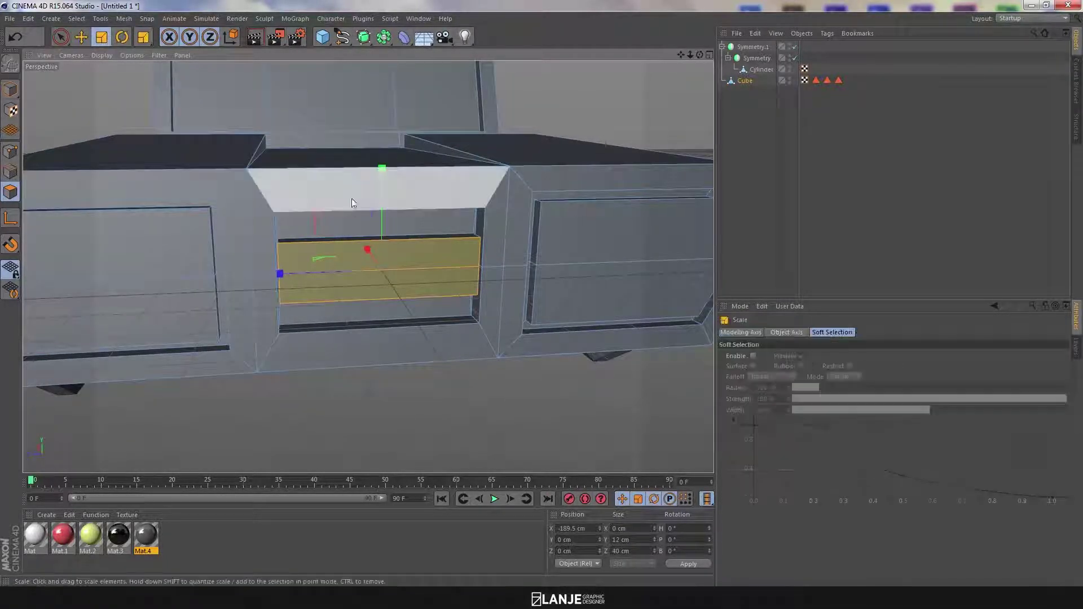
drag(381, 167, 394, 221)
click(648, 539)
drag(648, 538, 624, 543)
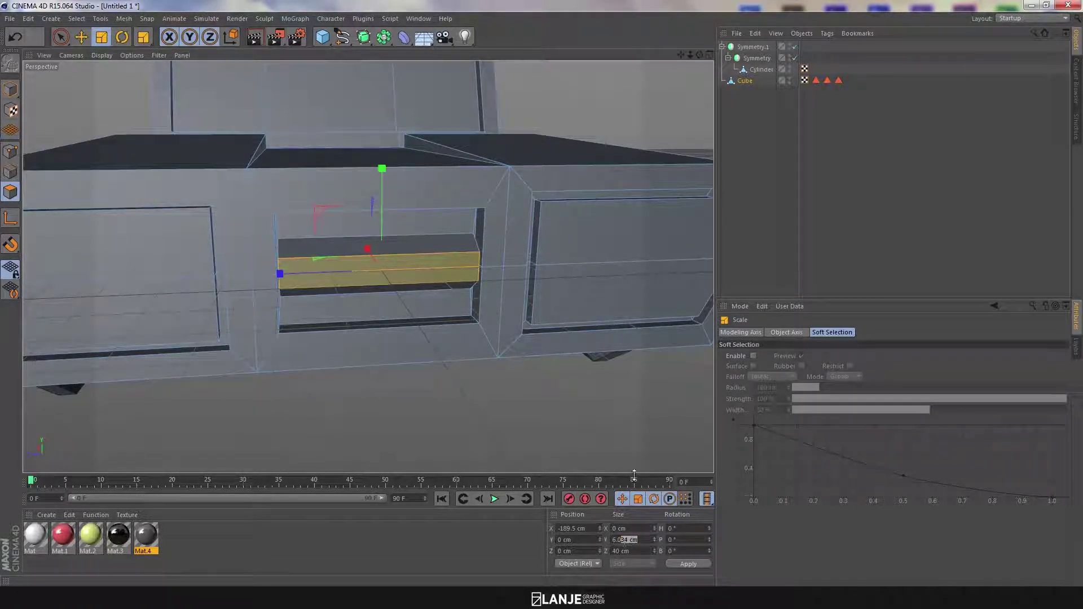
key(Return)
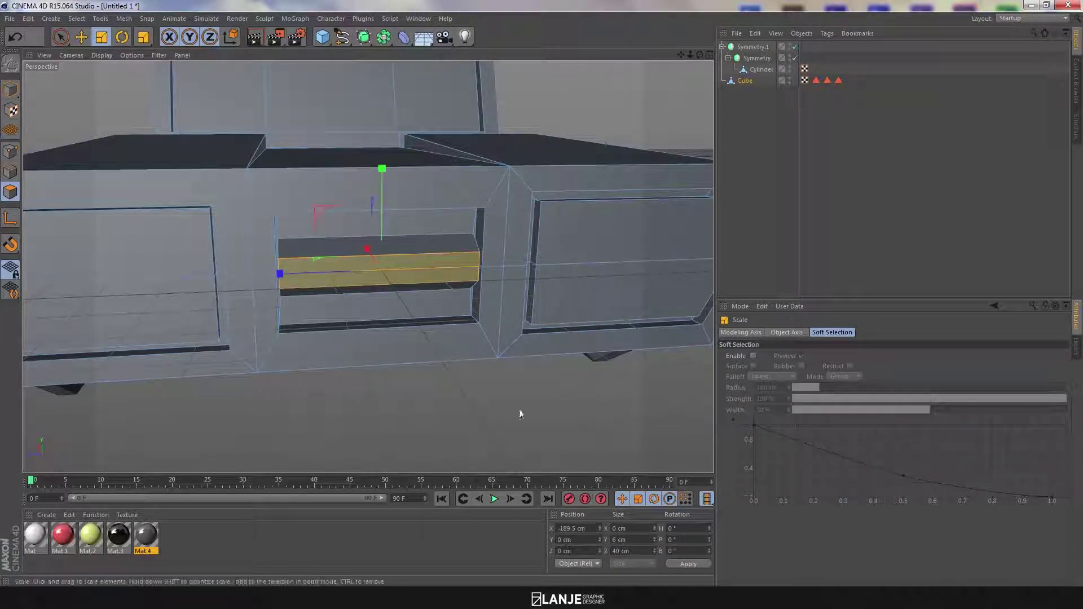
Select the grille bar's polygons together with the back strips and lower edge of the front recess
click(81, 37)
click(60, 37)
click(406, 393)
alt+drag(406, 392, 391, 303)
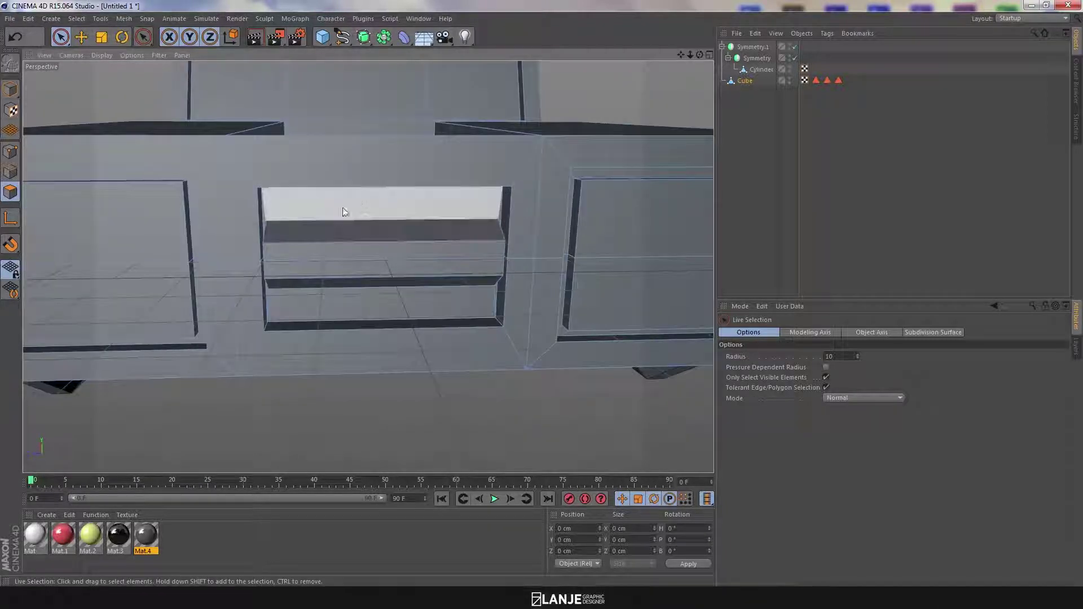
click(382, 245)
shift+click(367, 278)
shift+click(374, 293)
shift+click(378, 214)
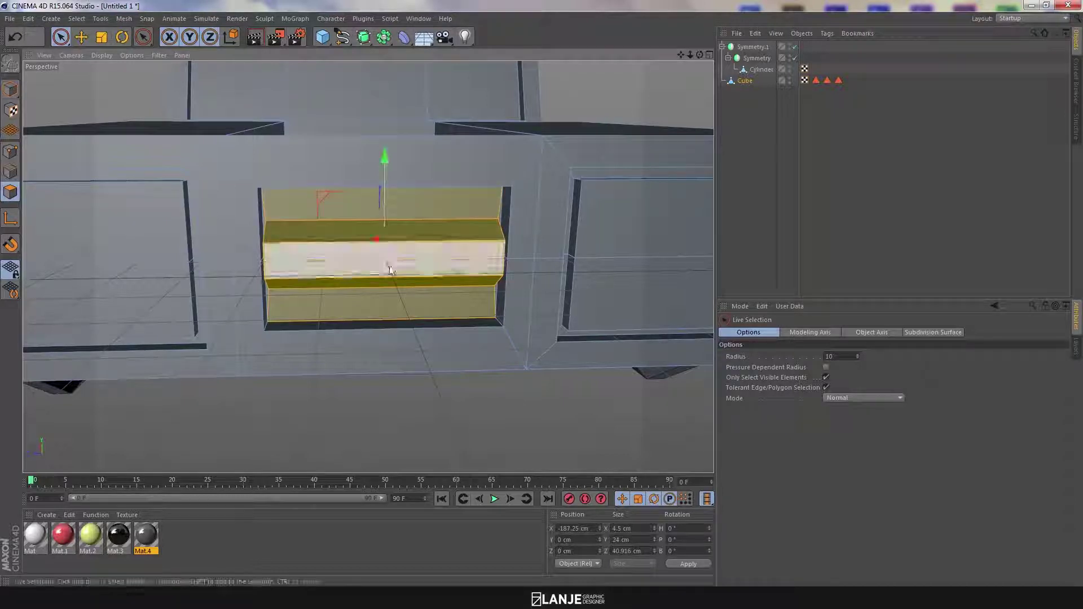
shift+click(368, 319)
Add the remaining side and upper wall polygons of the front recess to the grille selection
alt+drag(463, 271, 492, 288)
shift+click(489, 294)
alt+drag(489, 345, 367, 264)
shift+click(282, 210)
shift+click(284, 281)
alt+drag(374, 294, 401, 197)
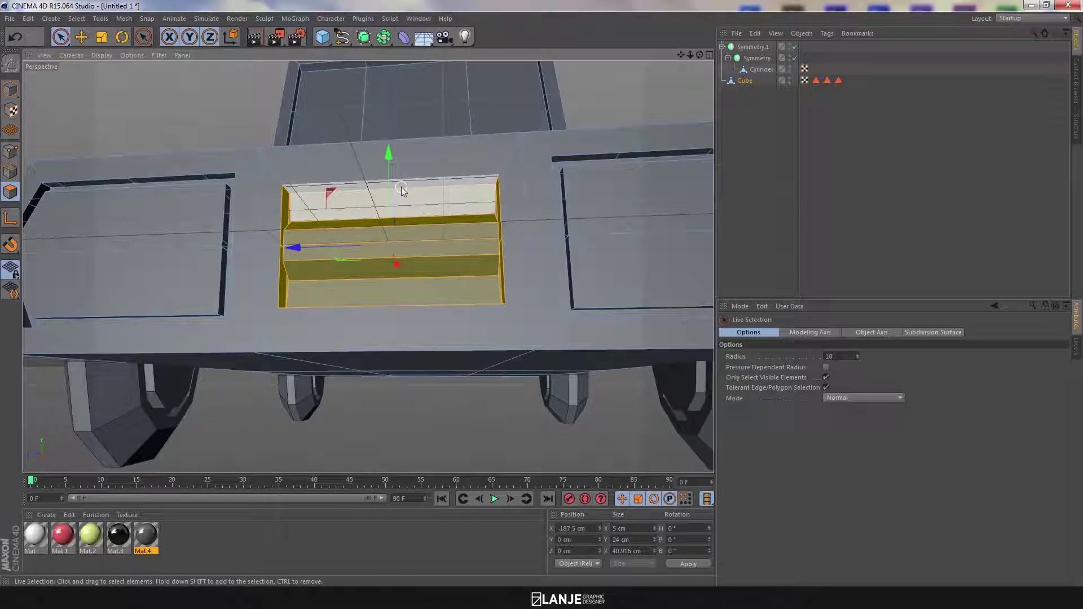
alt+drag(425, 262, 384, 361)
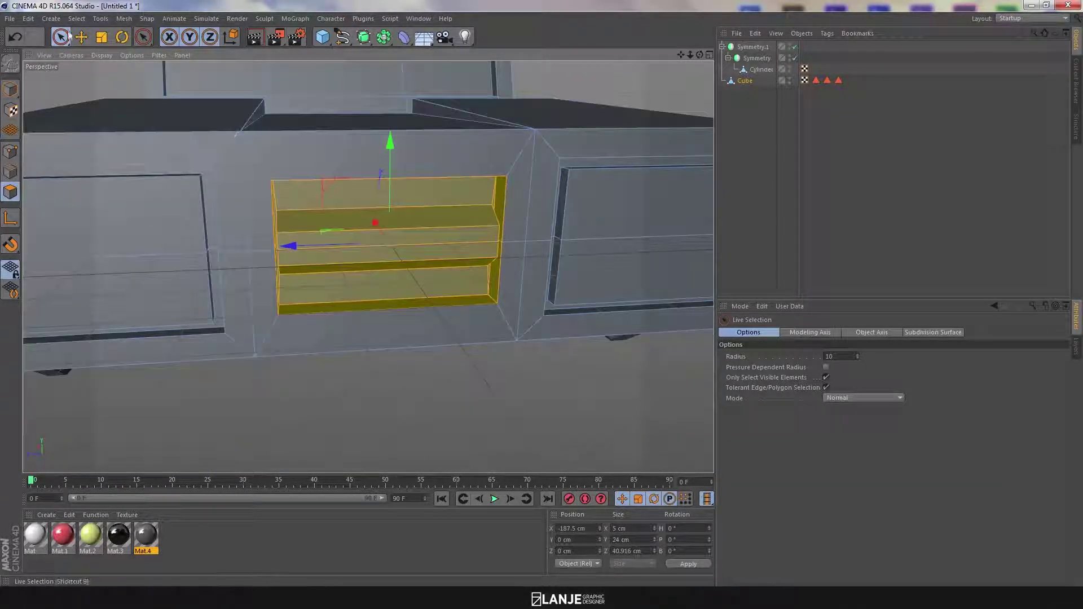
Store the selected grille polygons as a polygon selection tag named havalandirma on the Cube
click(77, 18)
click(107, 306)
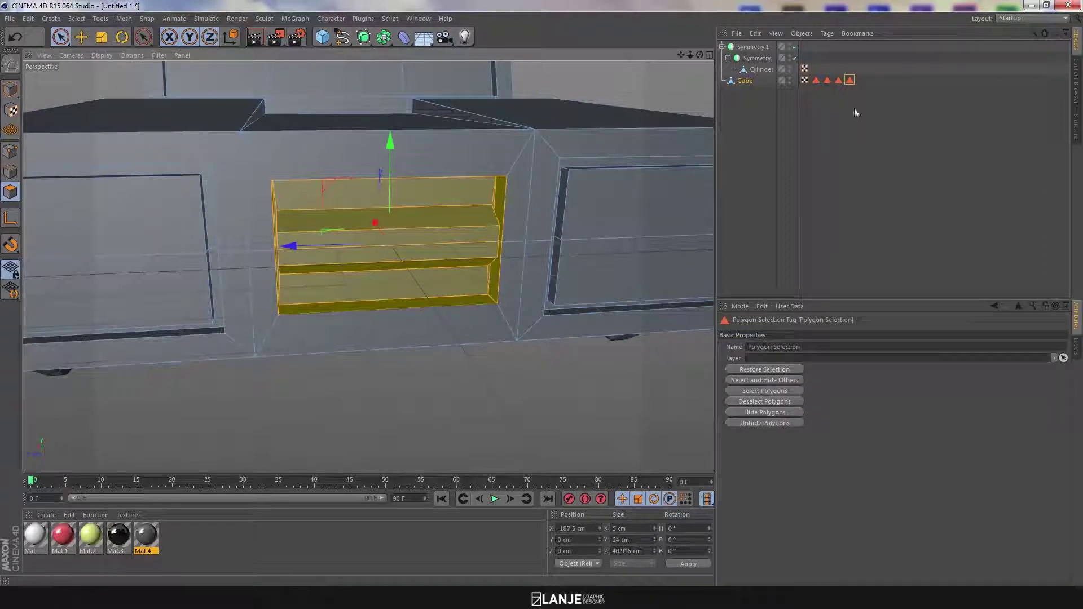
drag(806, 347, 624, 339)
text(h)
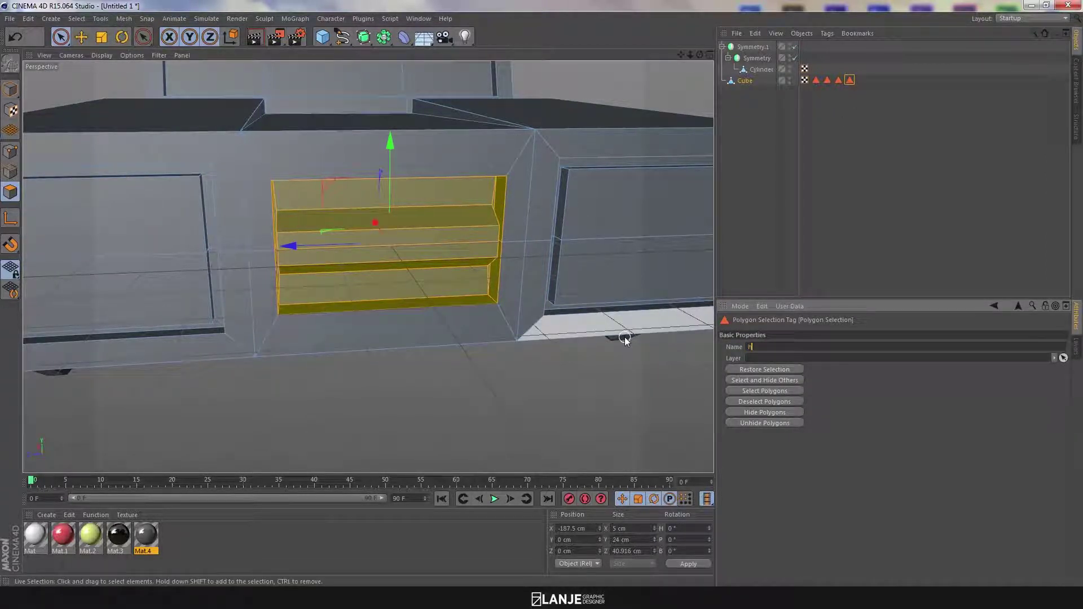
text(ava)
key(Return)
text(landırma)
key(Return)
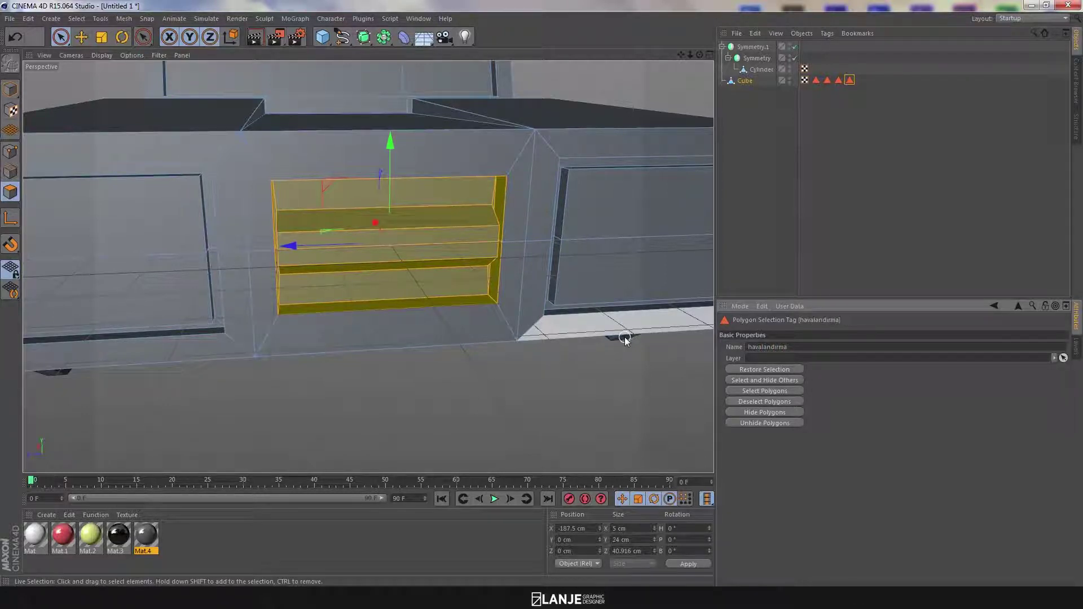
click(747, 80)
alt+right_drag(507, 316, 359, 325)
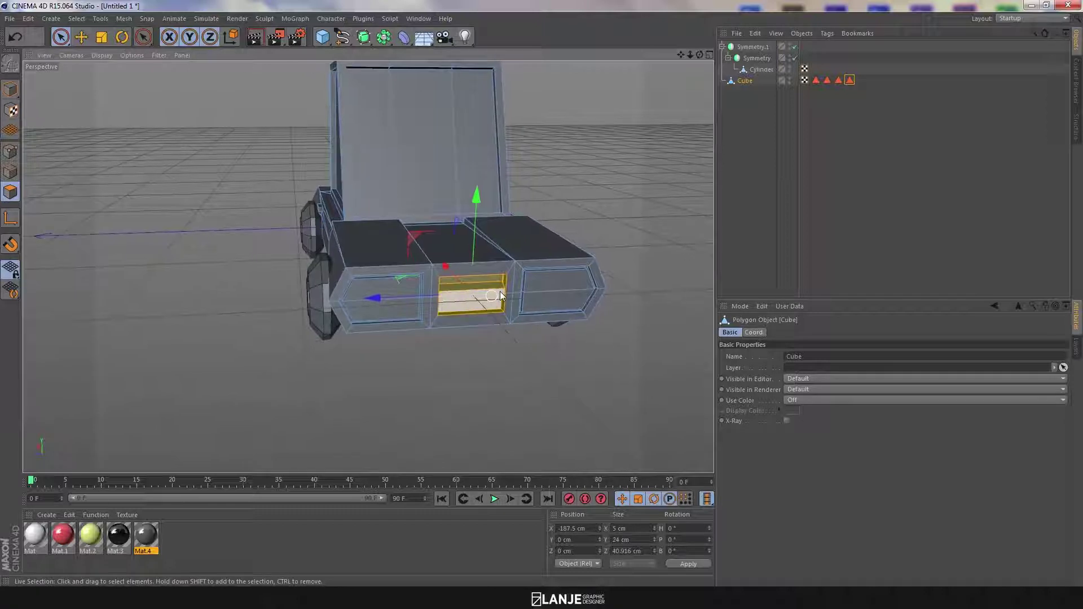
alt+drag(471, 303, 420, 316)
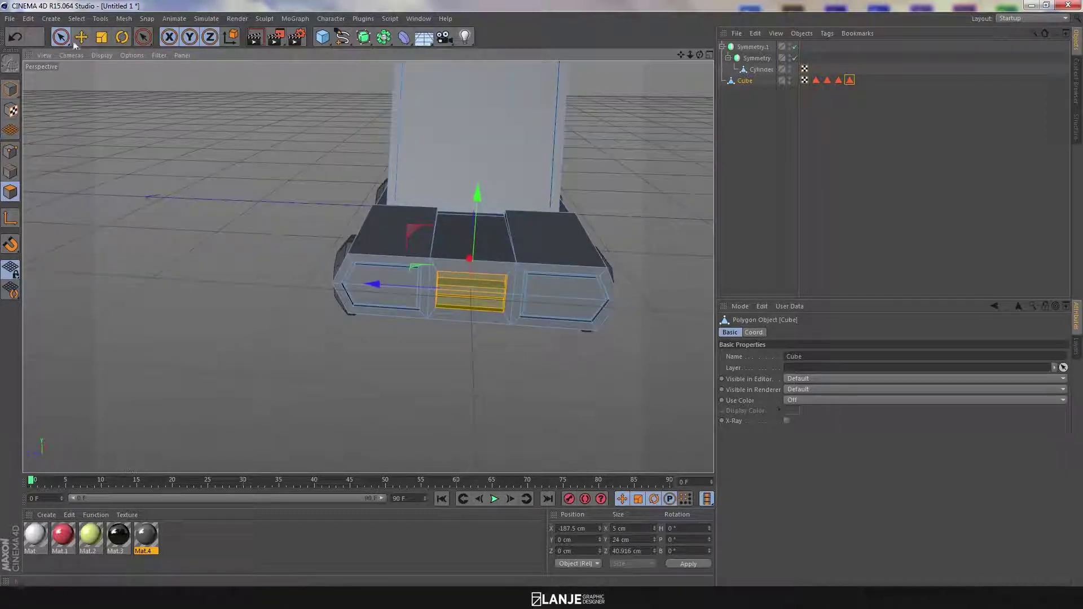
Clear the polygon selection and apply the white Mat material to the Cube car body
key(e)
click(419, 307)
click(850, 87)
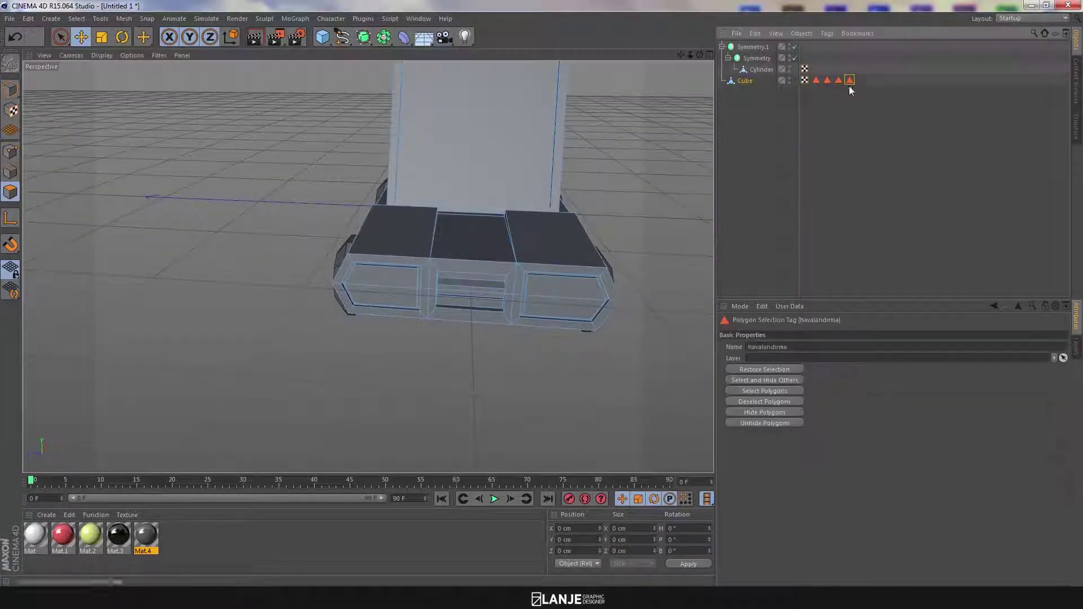
click(748, 81)
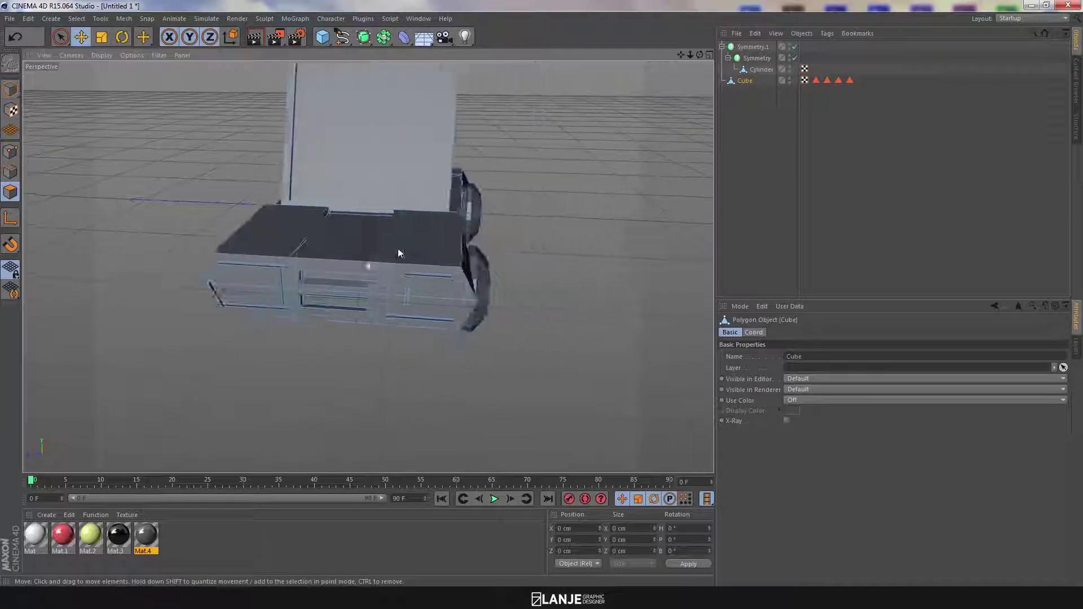
alt+drag(399, 249, 525, 248)
click(33, 539)
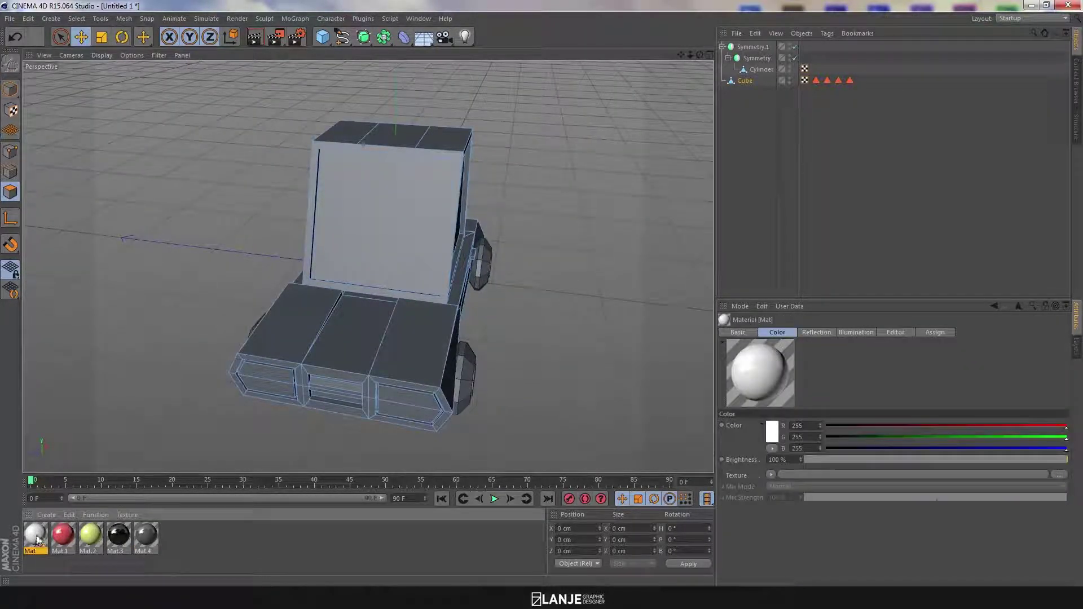
drag(757, 91, 751, 80)
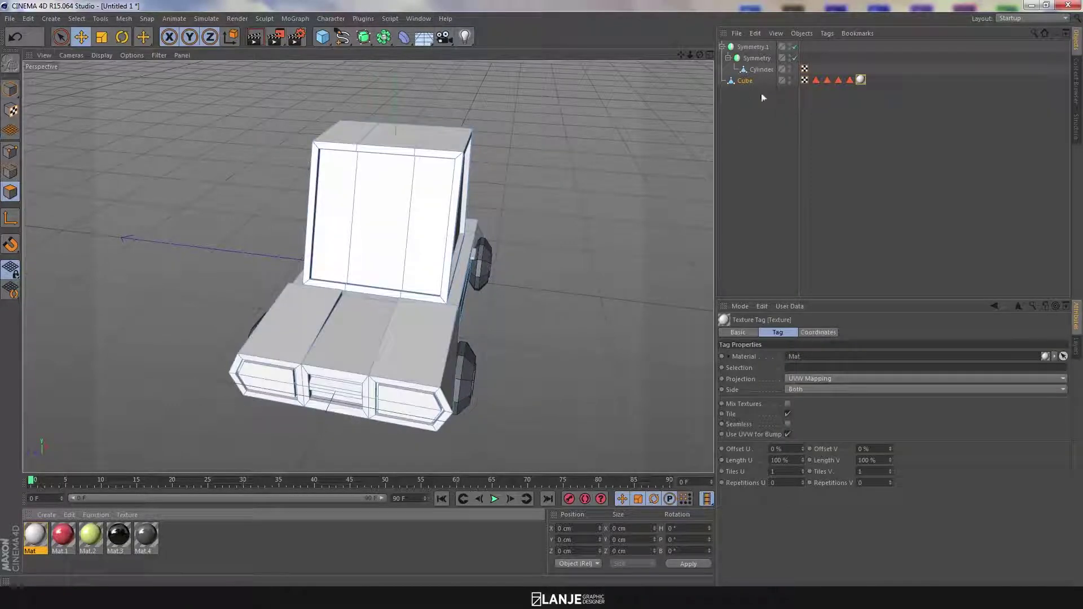
alt+drag(516, 314, 434, 305)
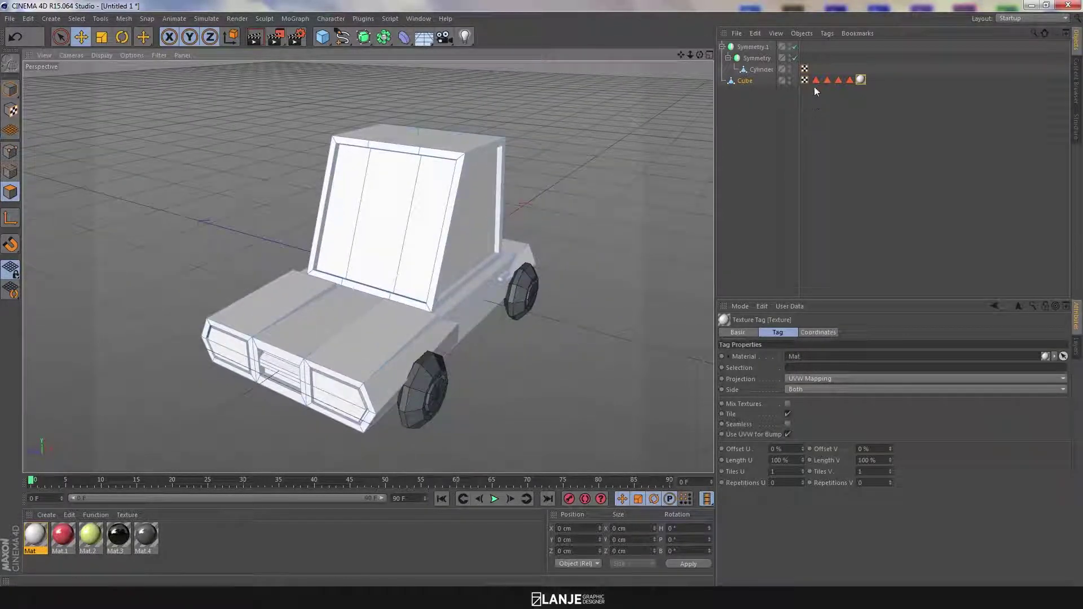
Restrict the white material on the car body to the pencere polygon selection
click(813, 79)
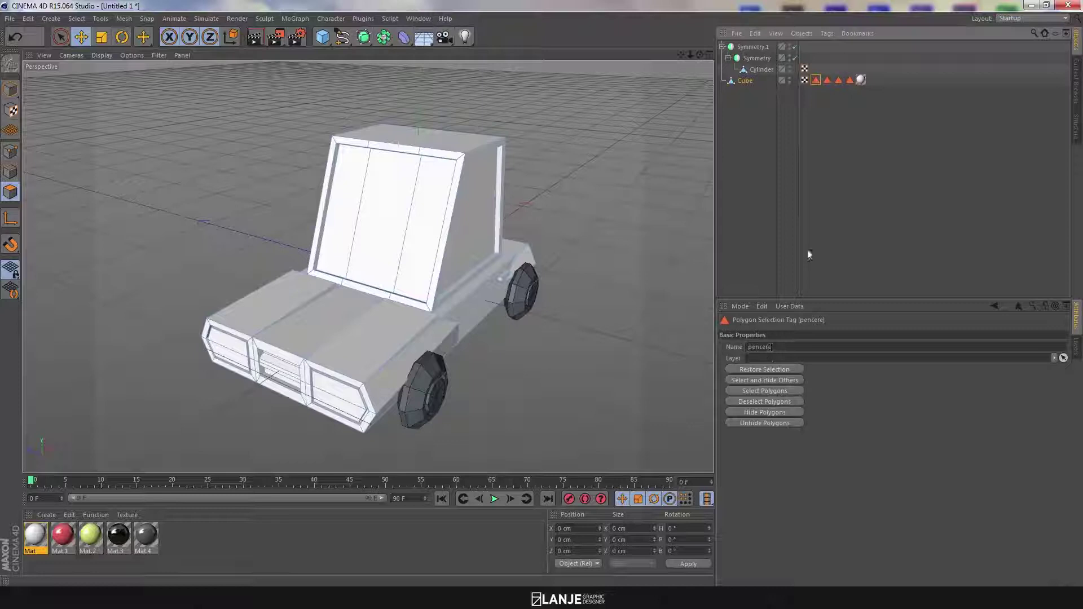
click(860, 80)
drag(815, 79, 813, 373)
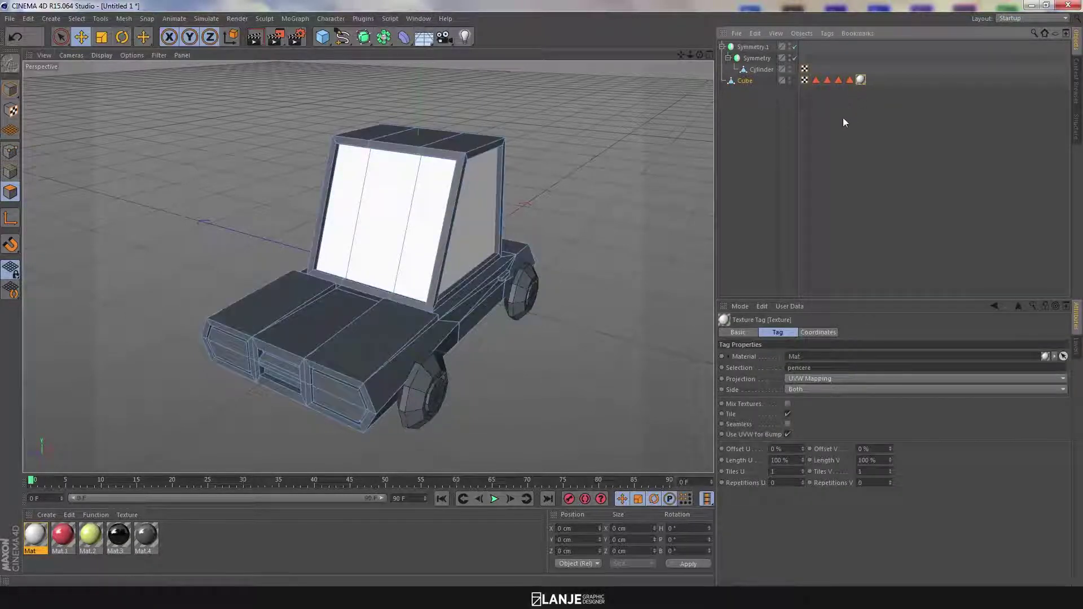
click(738, 183)
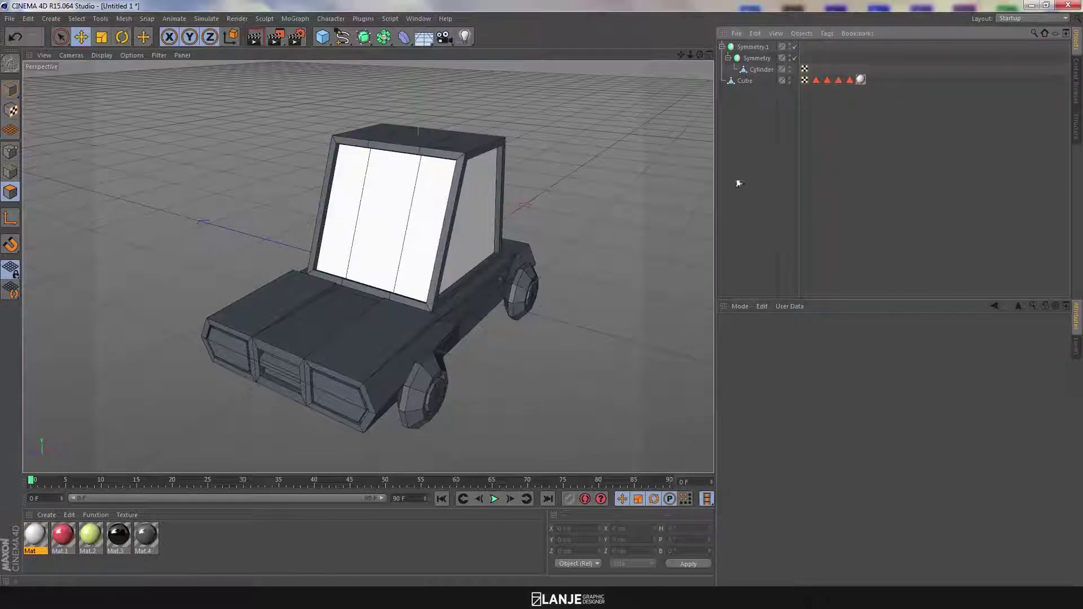
Create a new material with specular disabled and reflection enabled at 20% brightness
double_click(194, 544)
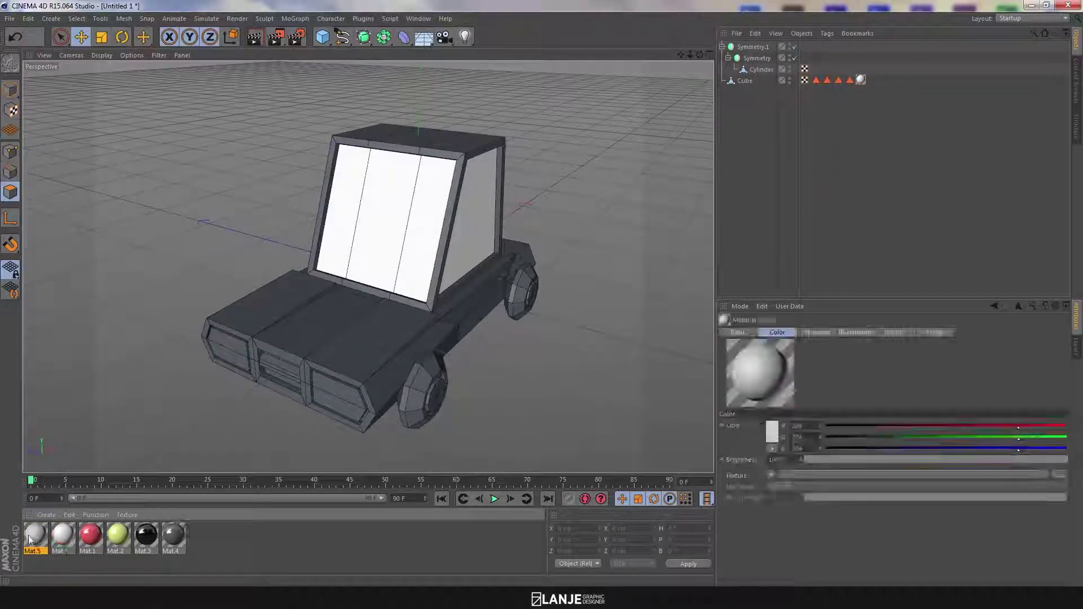
double_click(175, 538)
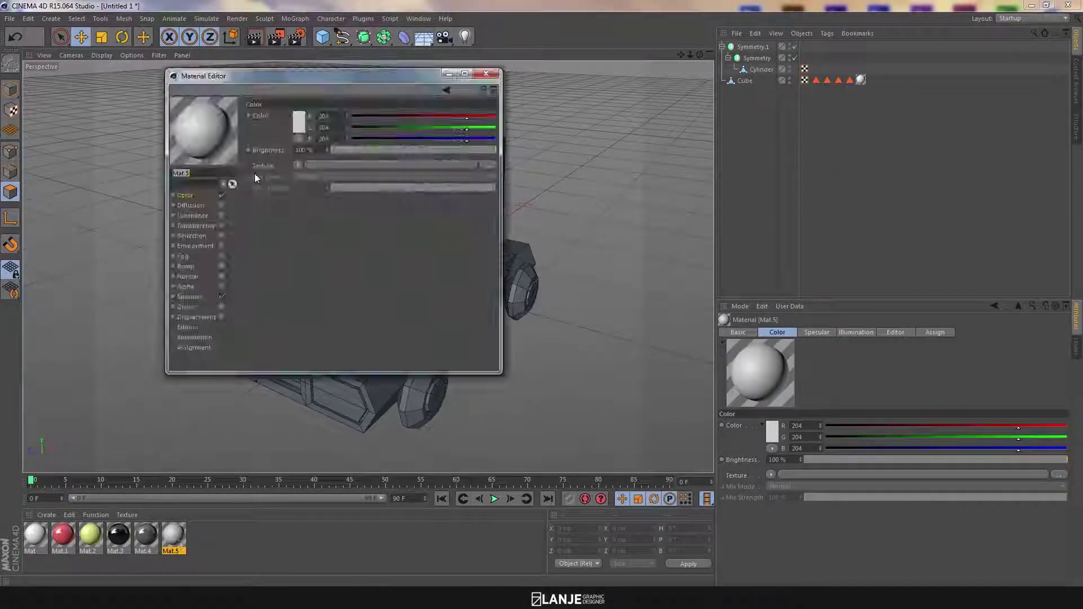
click(221, 297)
click(221, 236)
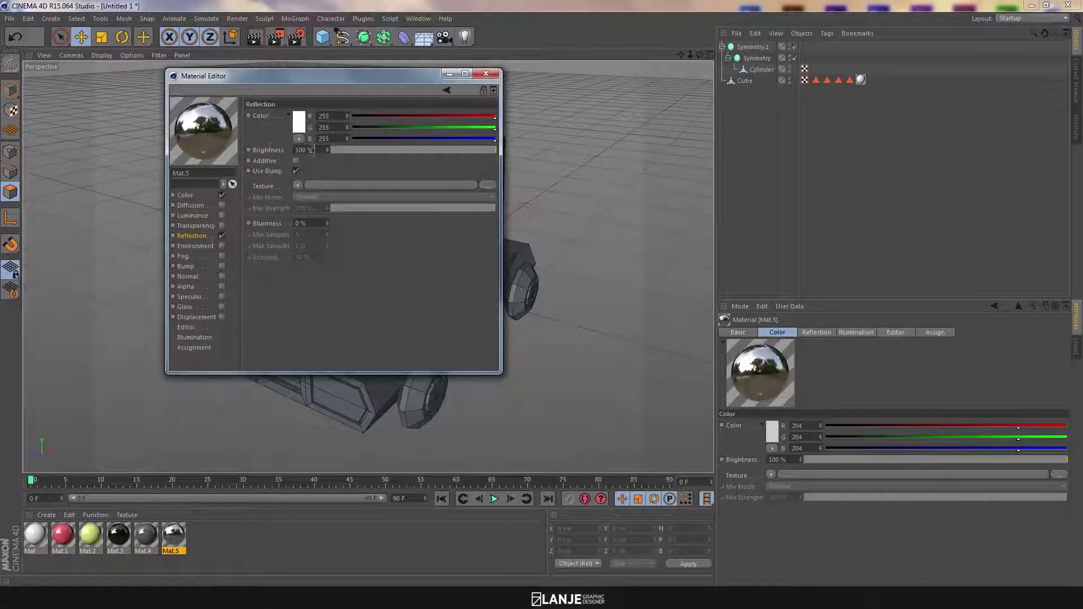
text(20)
key(Return)
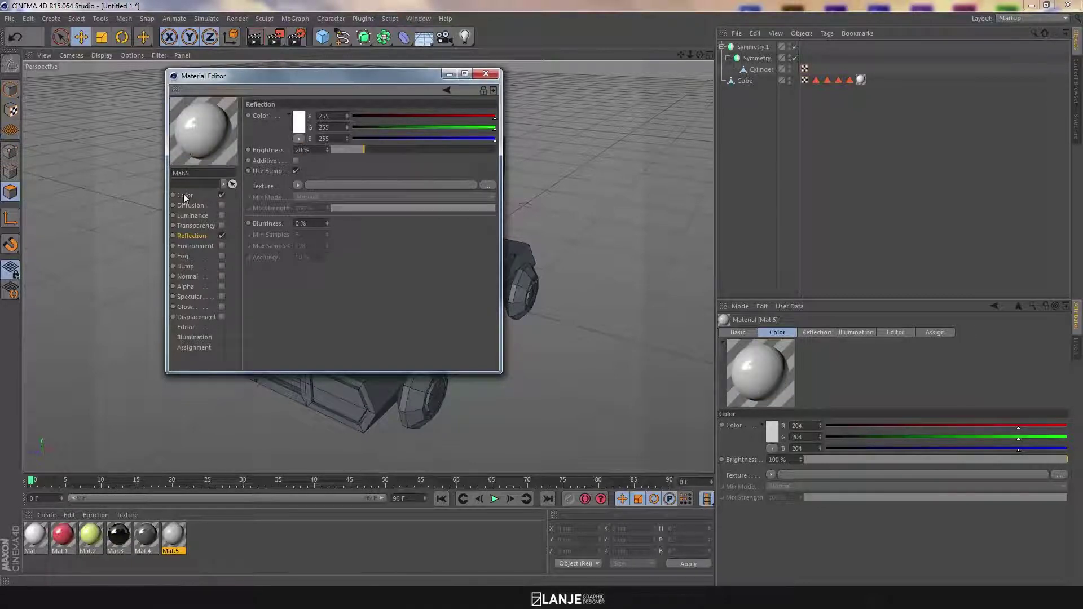
Set the new material's color to light green, R 129, G 228, B 111, and finish editing it
click(184, 195)
click(300, 124)
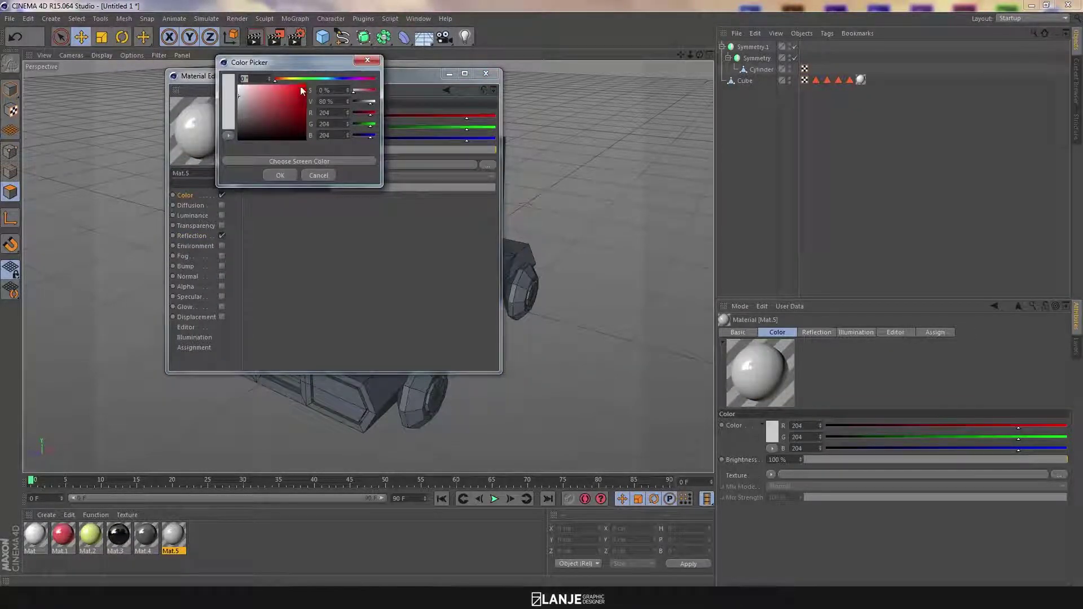
click(327, 79)
drag(268, 99, 274, 93)
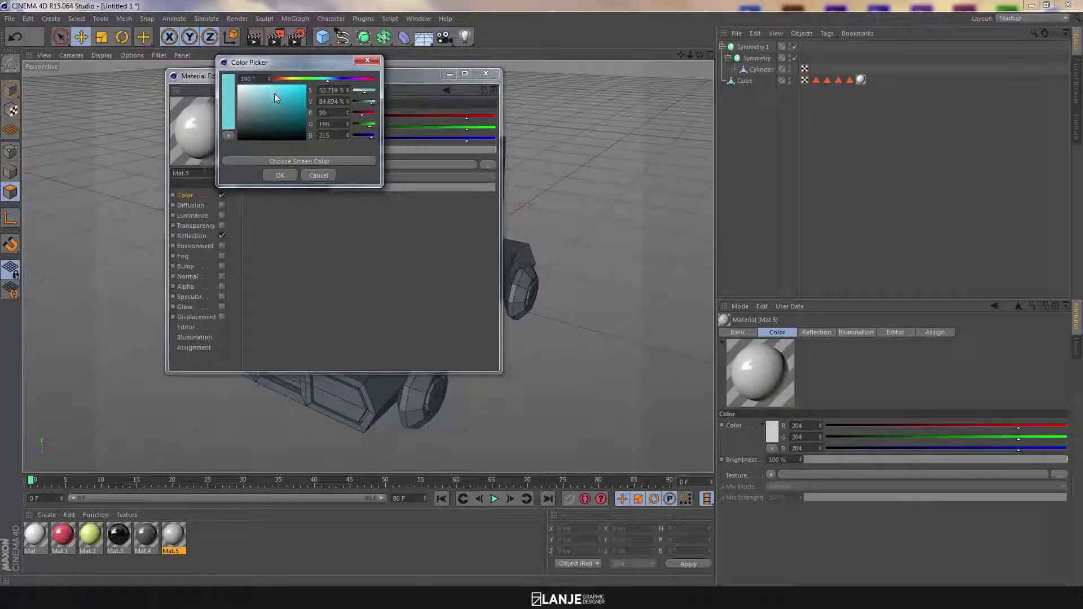
click(343, 79)
drag(343, 82, 273, 90)
click(280, 175)
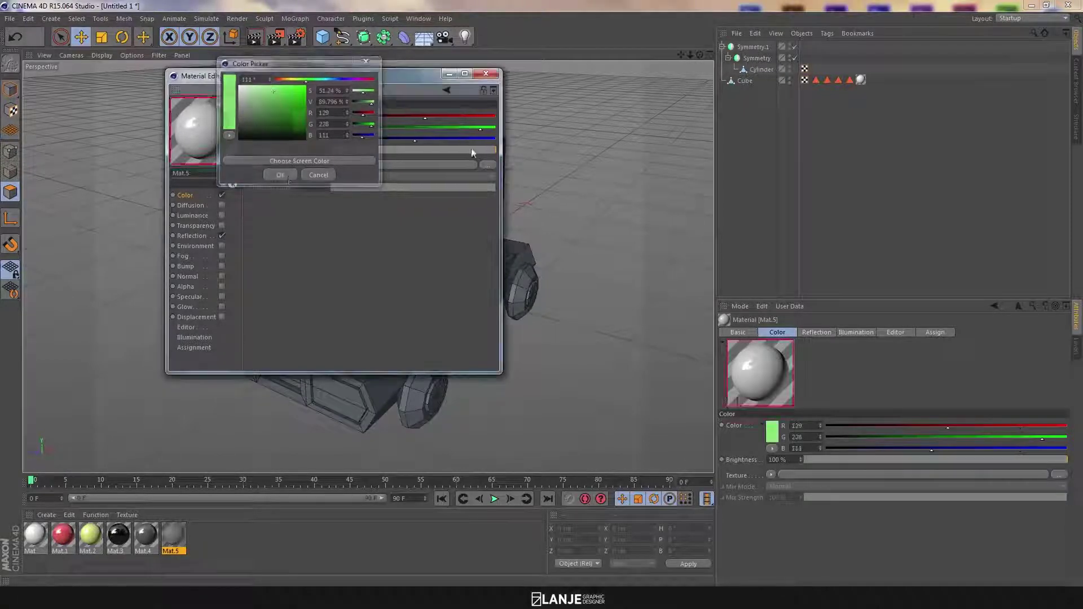
click(486, 74)
click(232, 546)
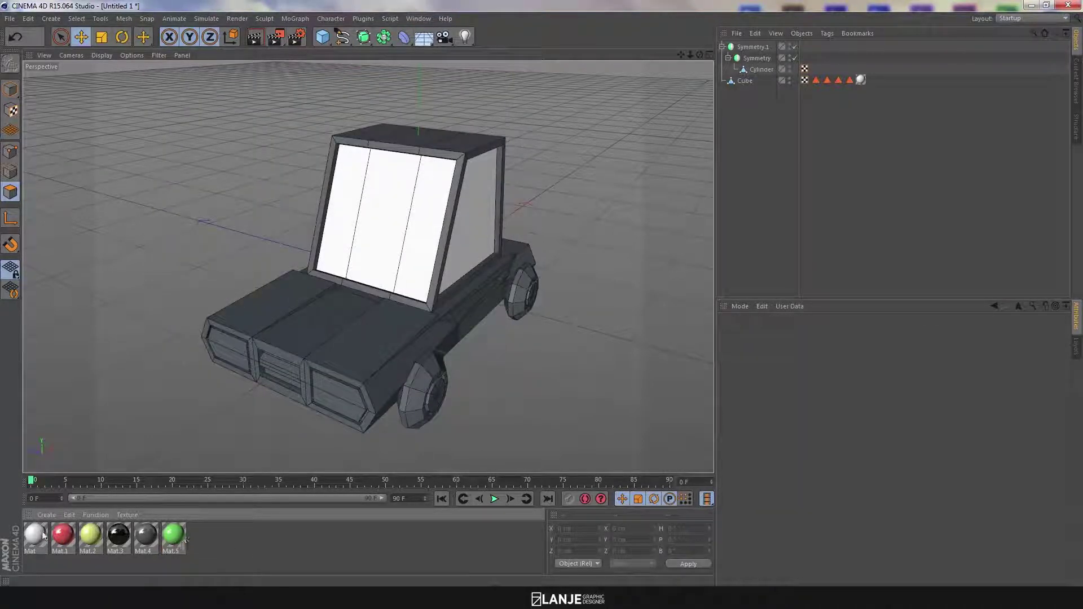
Apply the red Mat.1 material to the Cube car body, limited to the arka far polygon selection
click(65, 536)
alt+drag(494, 336, 476, 285)
alt+drag(561, 295, 552, 362)
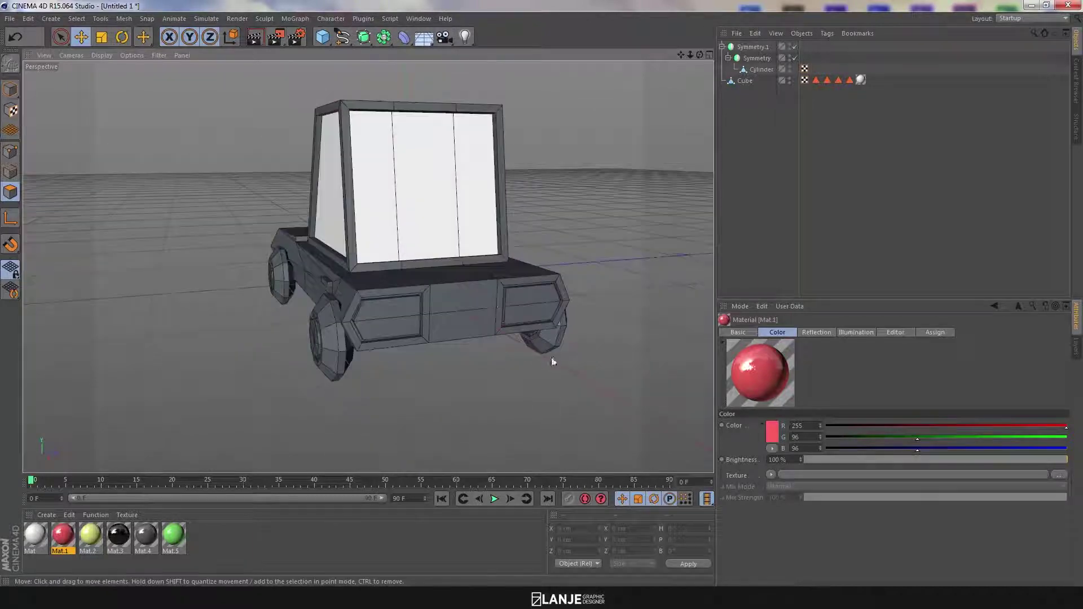
drag(64, 534, 73, 536)
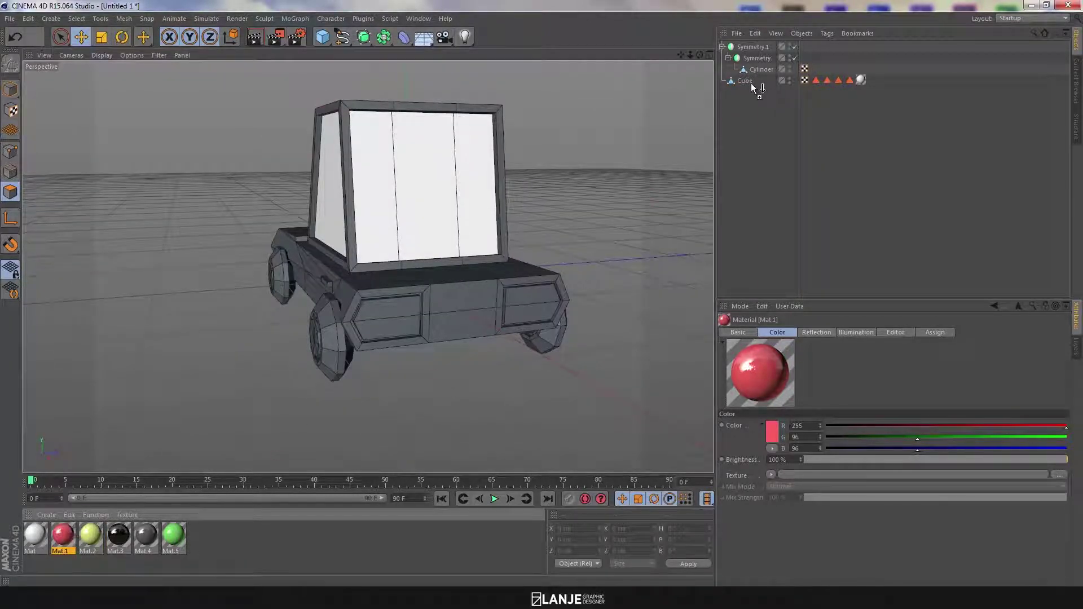
drag(750, 83, 750, 83)
click(801, 367)
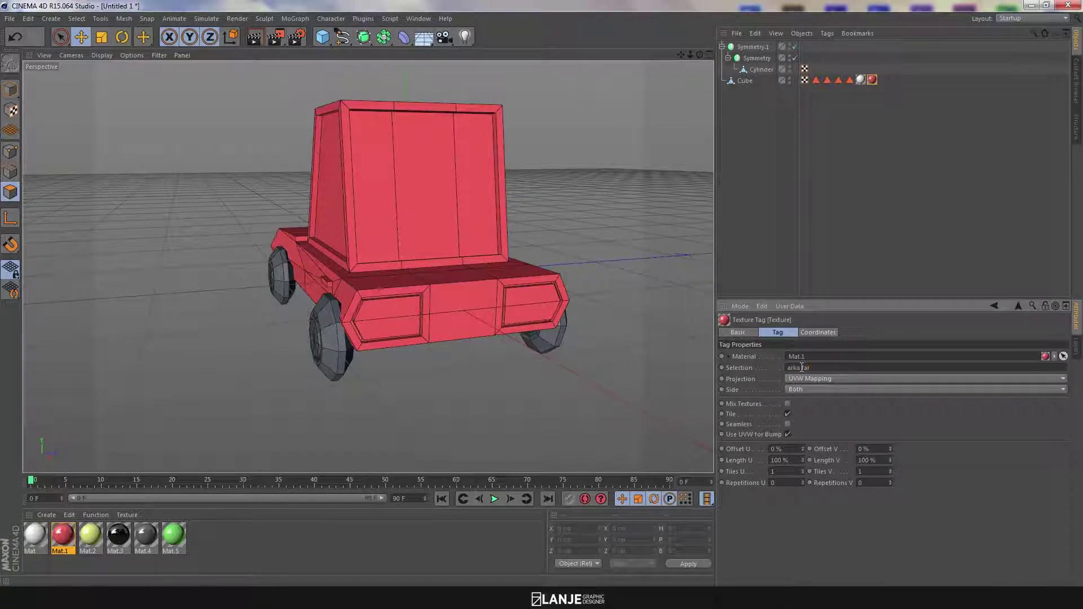
key(Return)
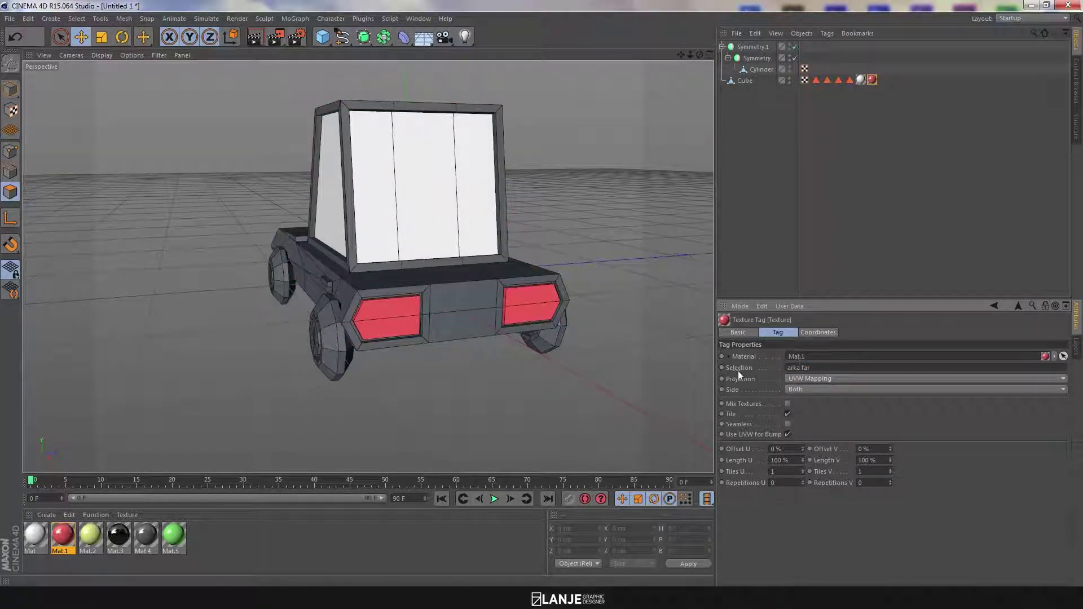
alt+drag(549, 255, 573, 274)
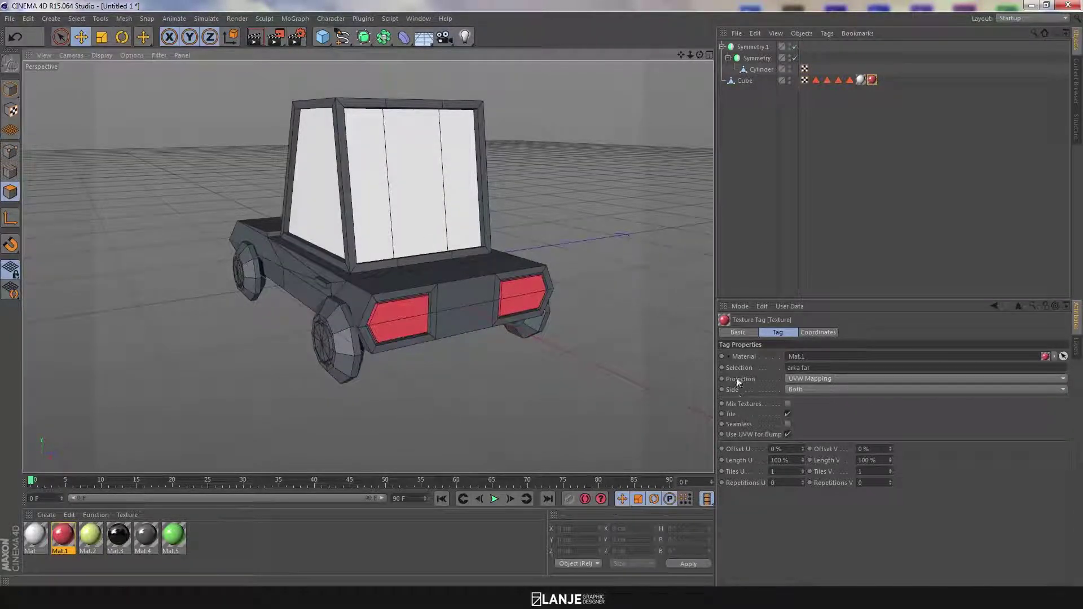
click(816, 369)
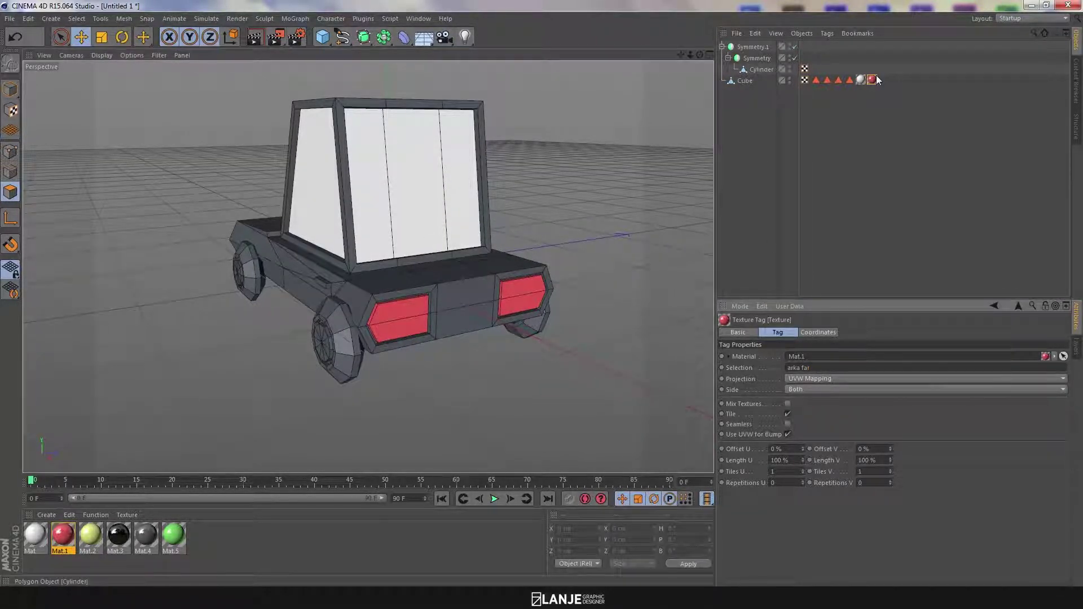
Apply the yellow Mat.2 material to the Cube car body, limited to the ön far polygon selection
click(739, 220)
click(92, 537)
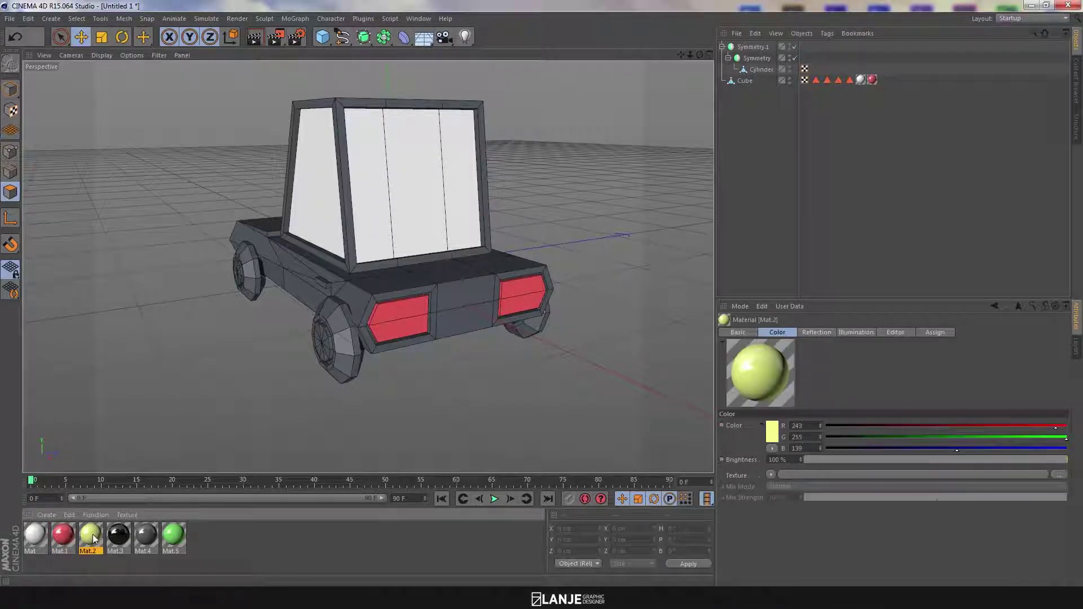
drag(761, 108, 742, 83)
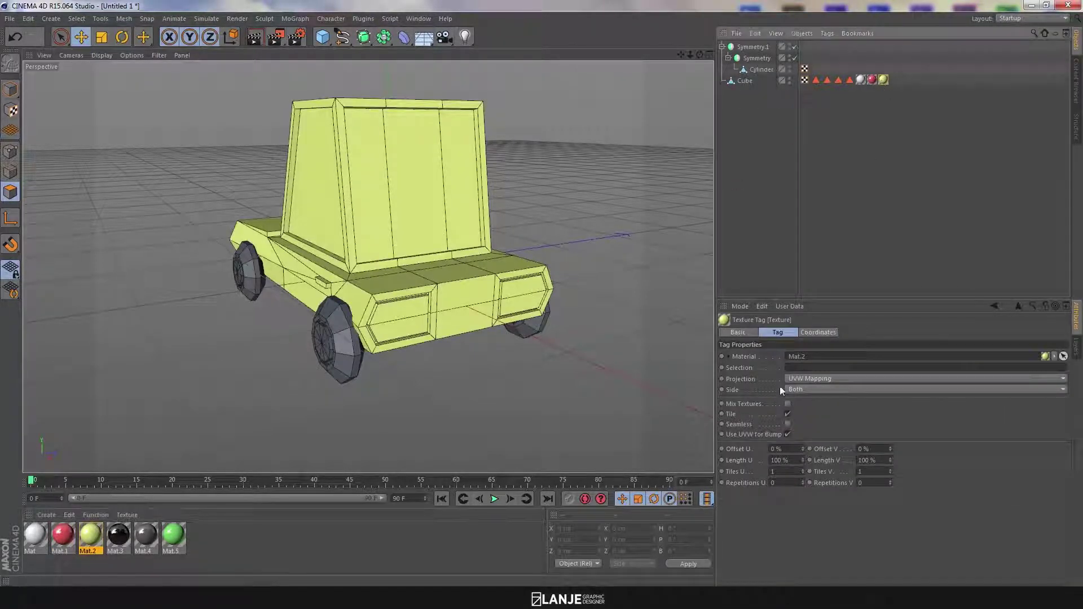
click(805, 368)
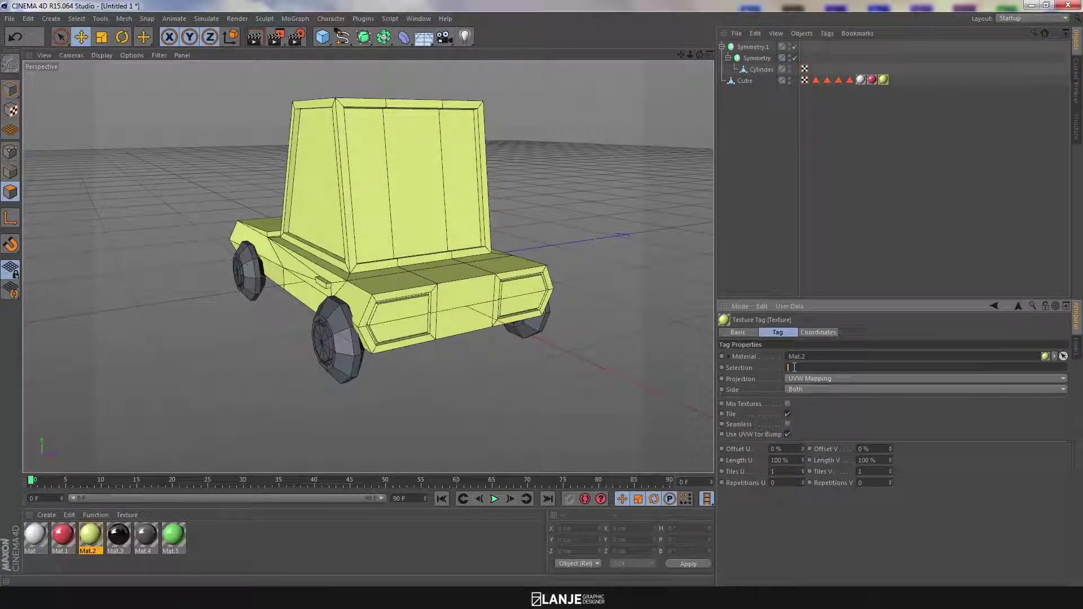
text(ön far)
key(Return)
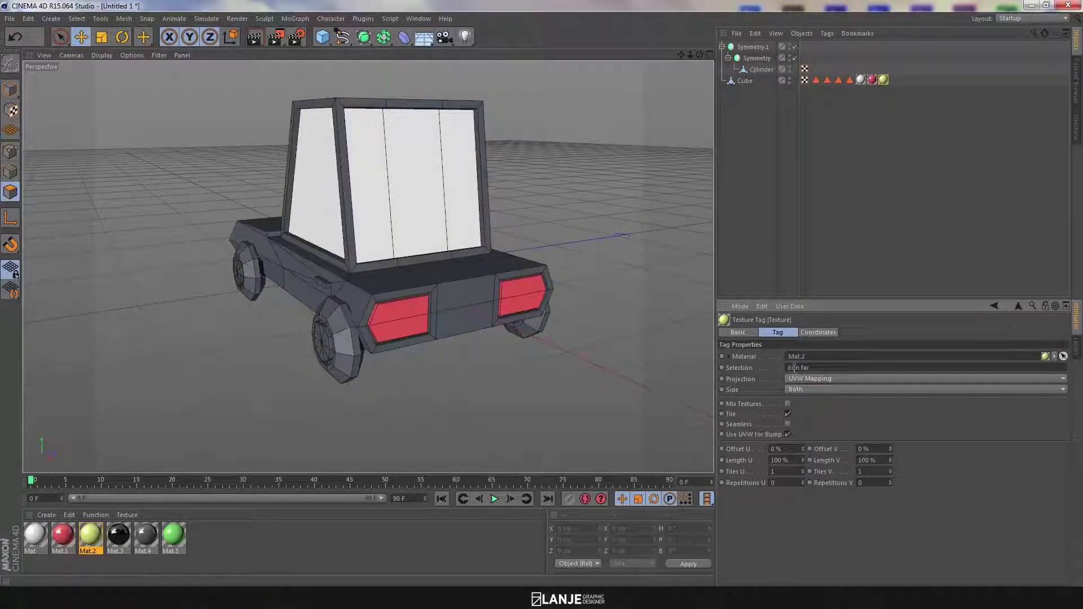
alt+drag(263, 320, 597, 340)
key(BackSpace)
key(Return)
alt+drag(455, 360, 617, 343)
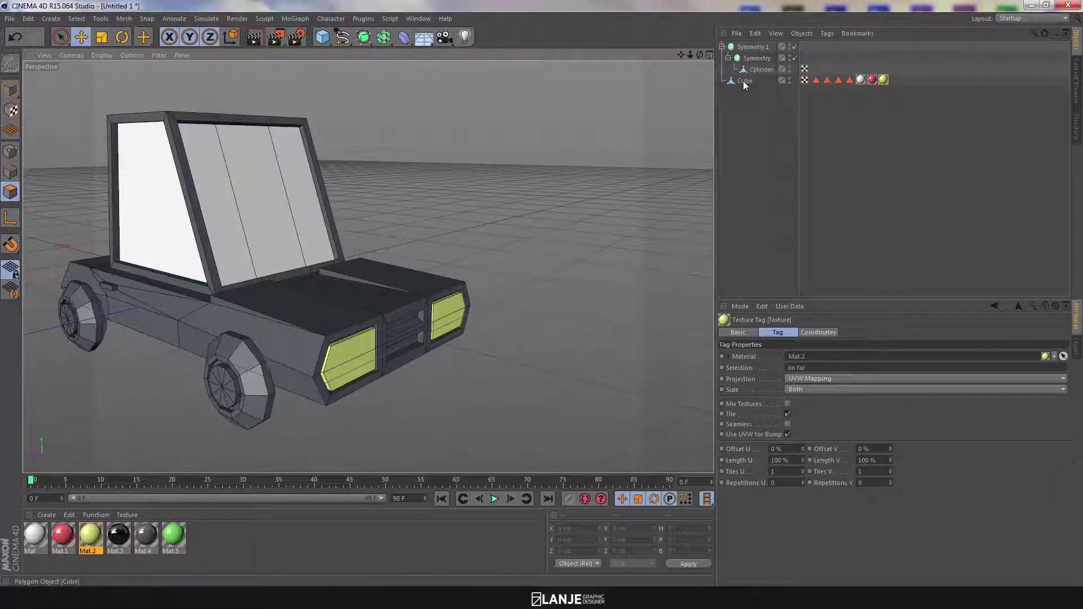
Extend the wheel Cylinder's polygon selection from the central disc to include the surrounding rim loop
click(760, 68)
alt+drag(456, 317, 174, 255)
alt+right_drag(503, 330, 648, 307)
alt+drag(391, 289, 402, 306)
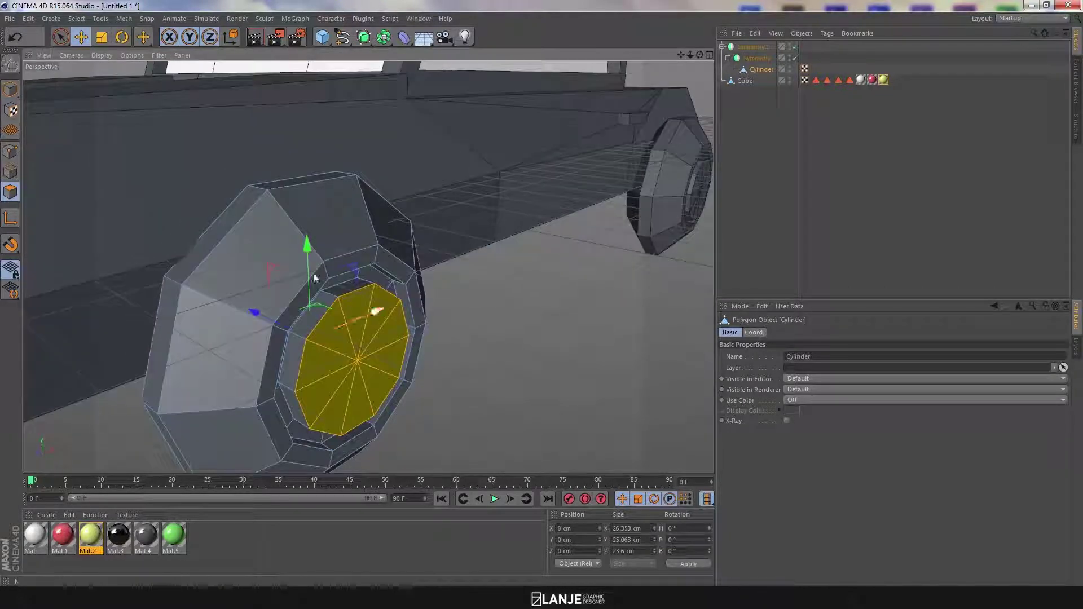
alt+middle_drag(415, 303, 419, 280)
click(77, 19)
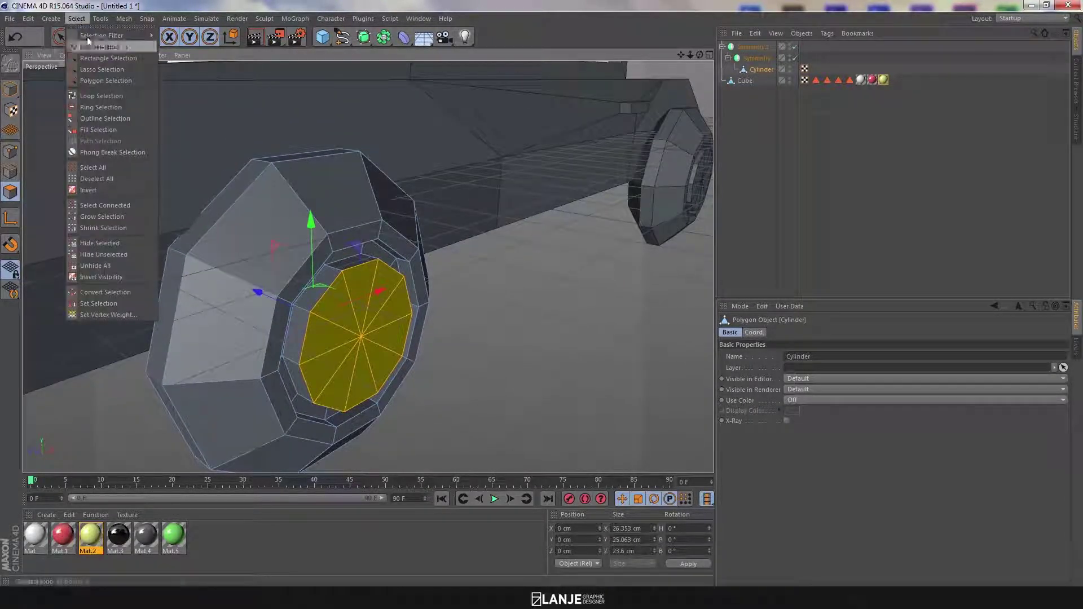
click(96, 98)
alt+drag(307, 313, 338, 251)
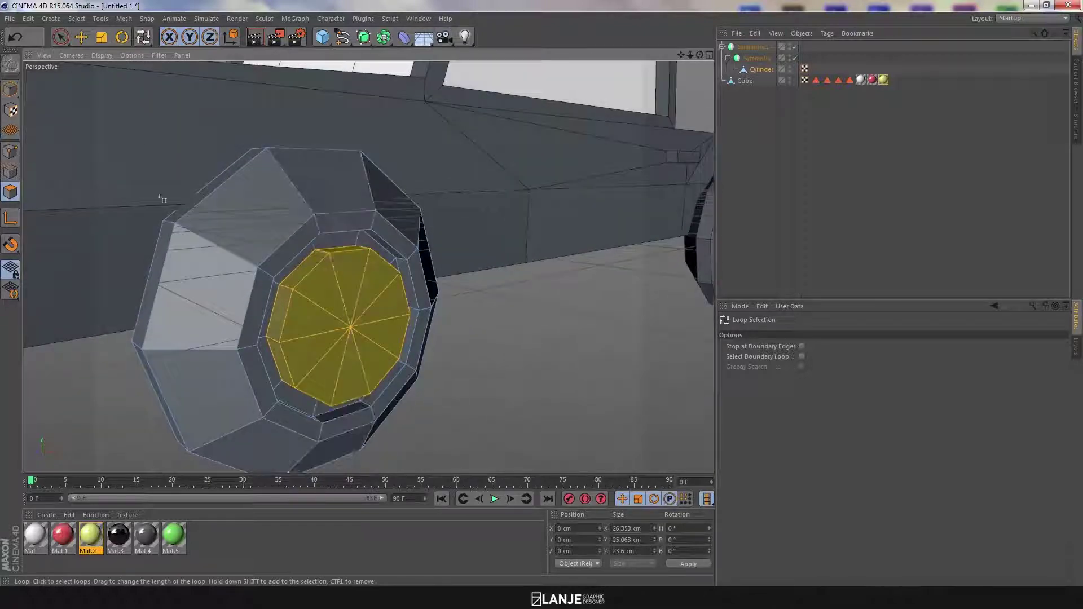
alt+drag(376, 332, 370, 325)
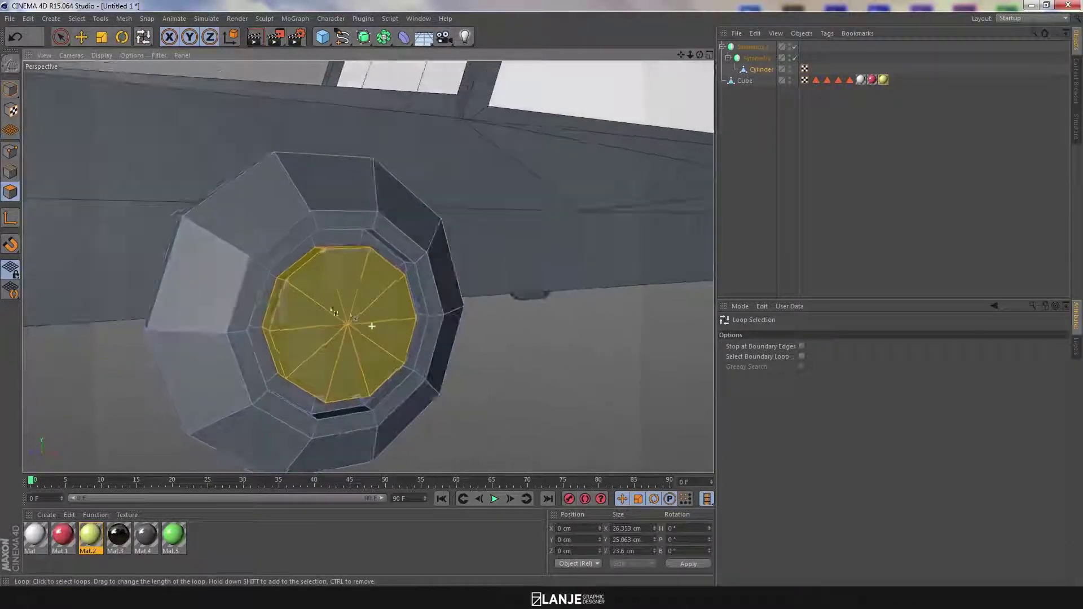
shift+click(318, 246)
alt+drag(527, 290, 505, 368)
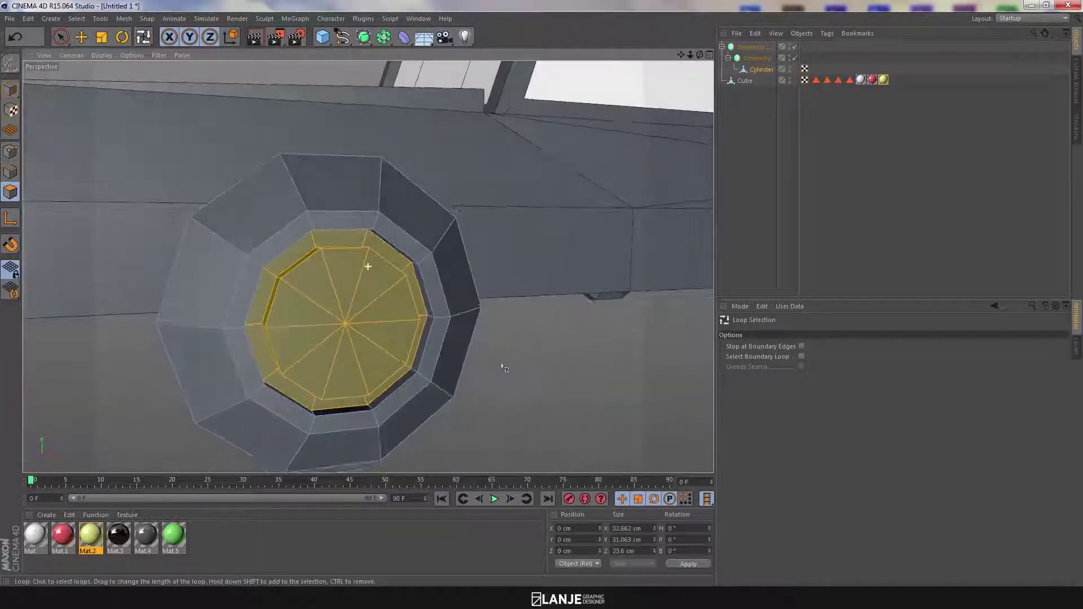
Store the selected wheel rim polygons as a polygon selection named jant
click(76, 22)
click(106, 305)
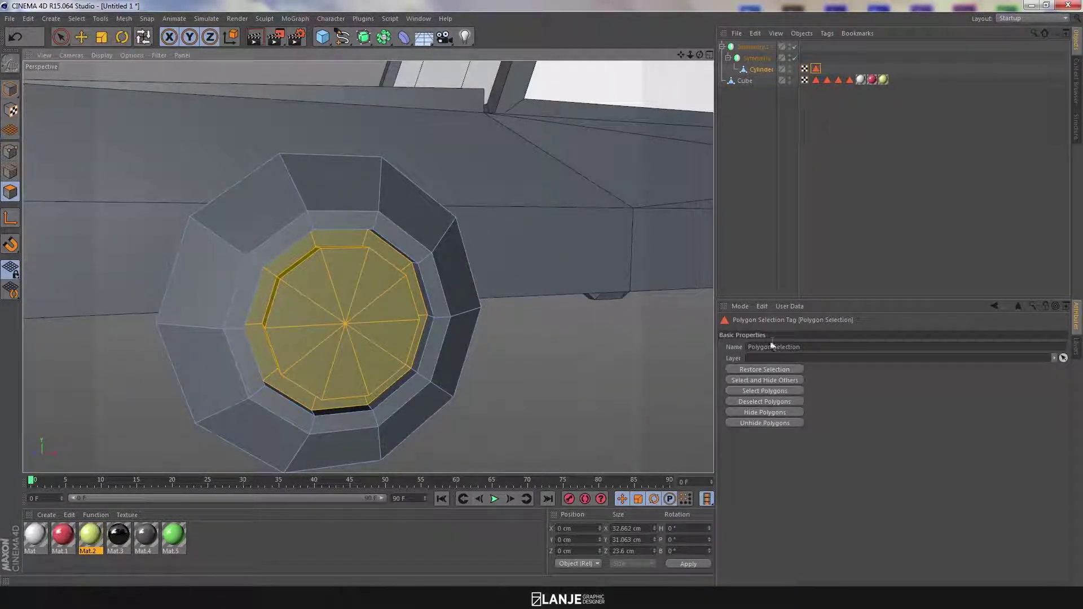
click(807, 346)
text(jant)
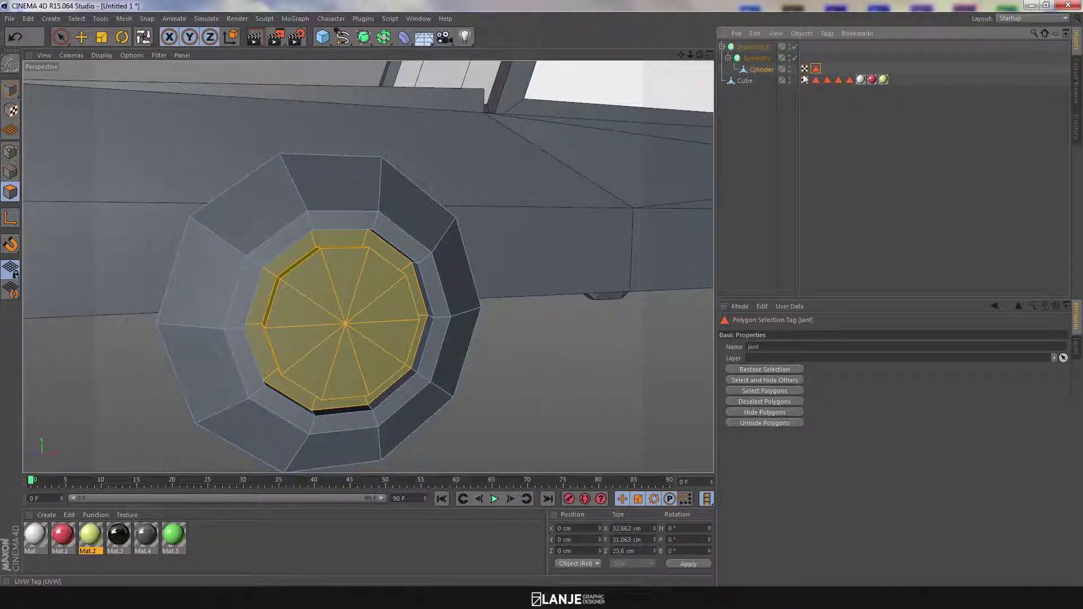
Apply the dark grey Mat.4 material to the Cube car body, limited to the havalandırma polygon selection
click(744, 81)
scroll(566, 232, down, 5)
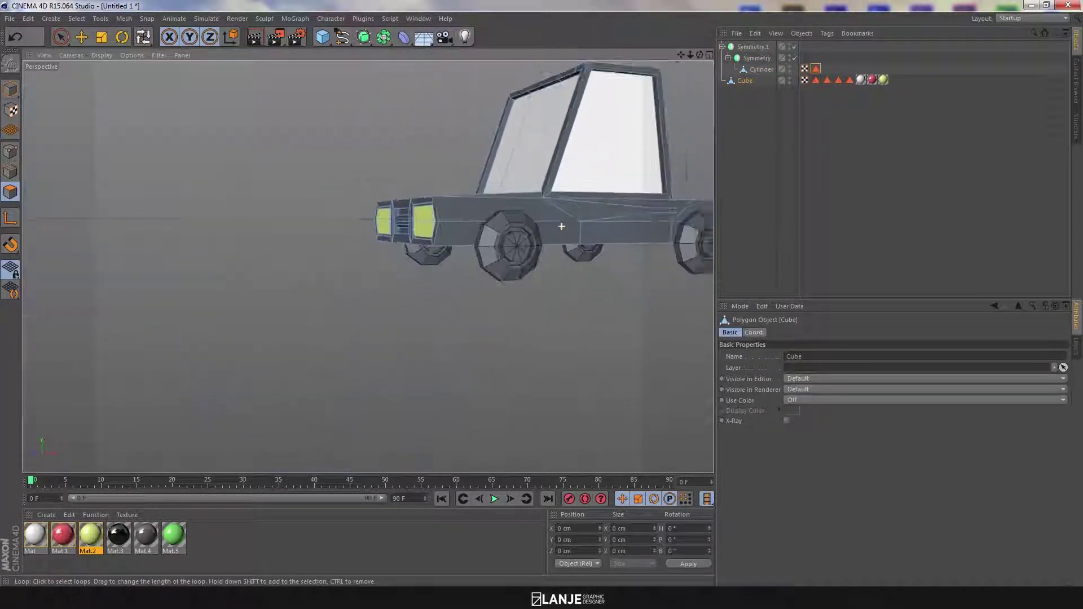
click(60, 37)
alt+drag(368, 112, 430, 147)
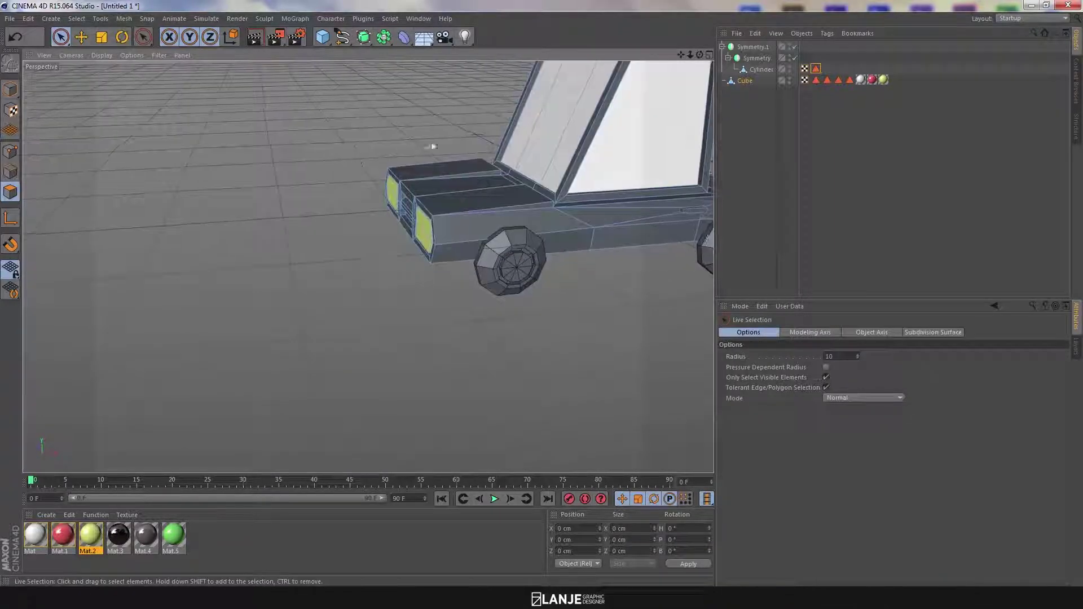
alt+middle_drag(430, 147, 358, 160)
alt+drag(358, 160, 231, 462)
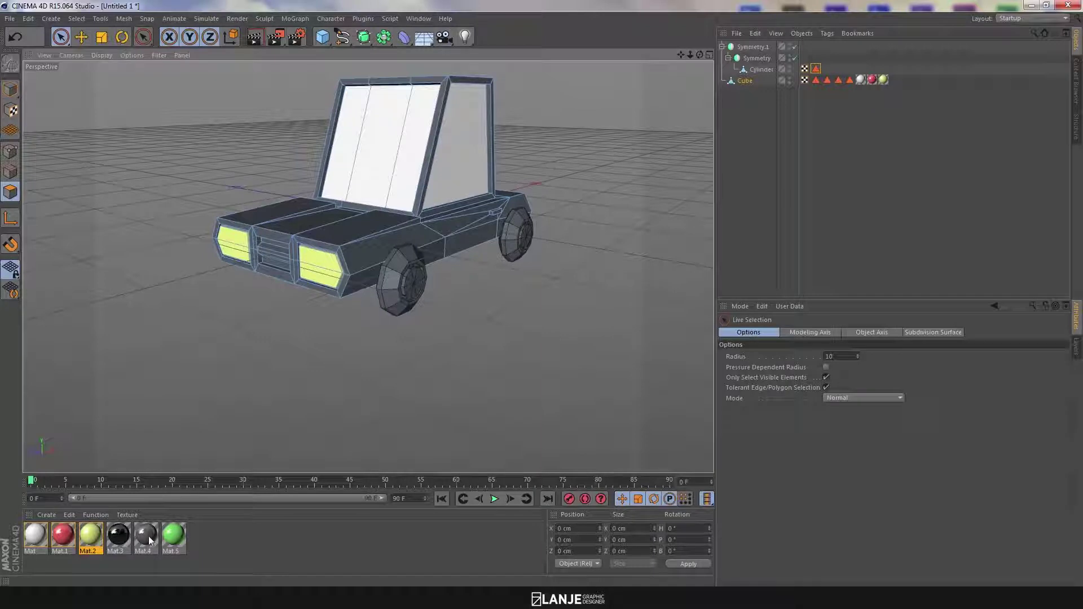
drag(149, 541, 705, 137)
drag(740, 94, 749, 81)
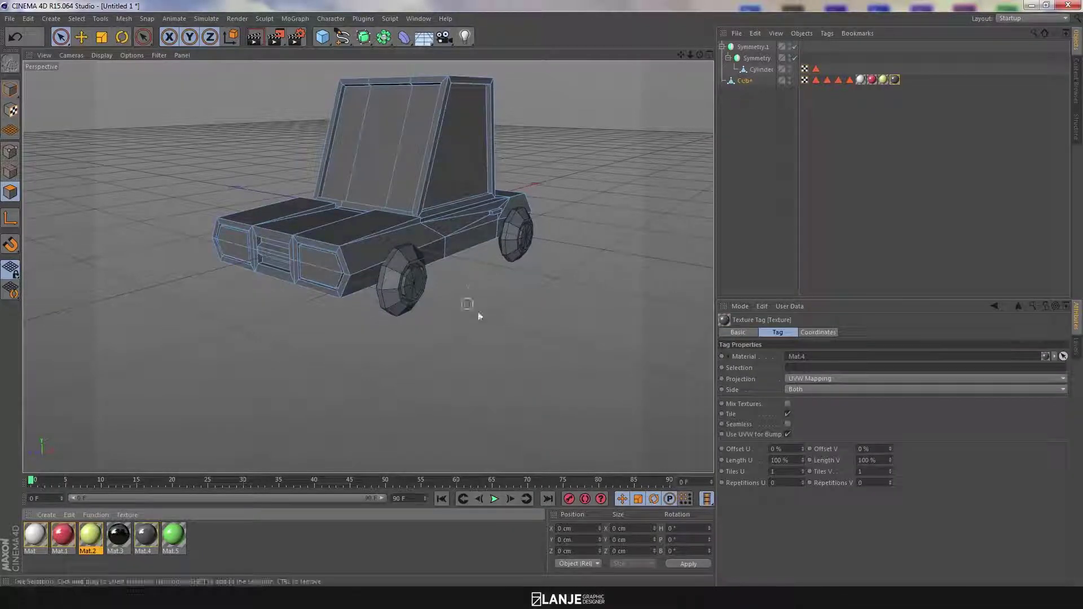
click(894, 80)
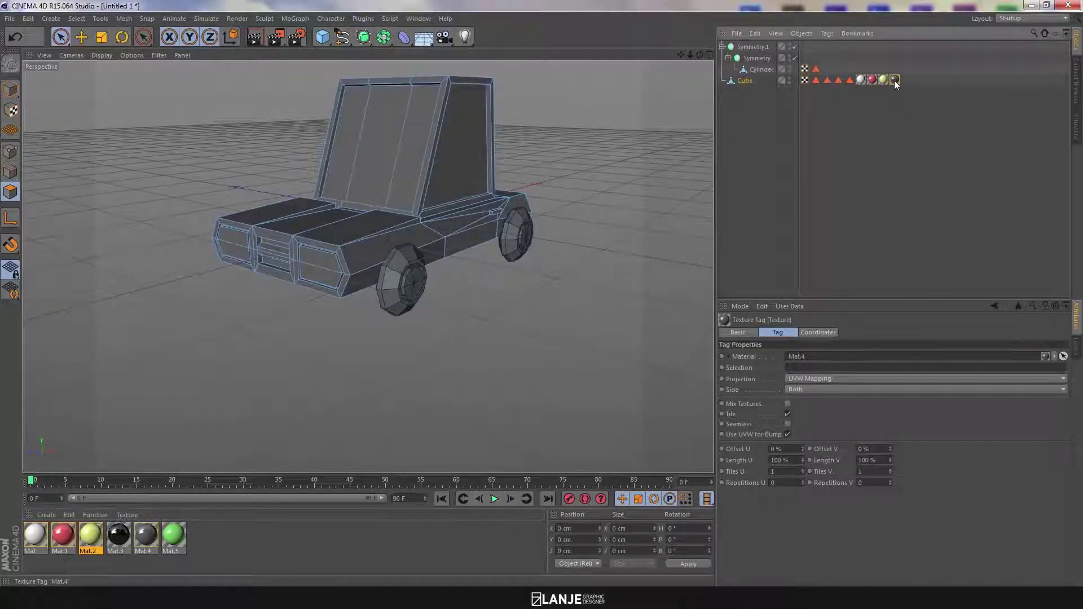
click(834, 366)
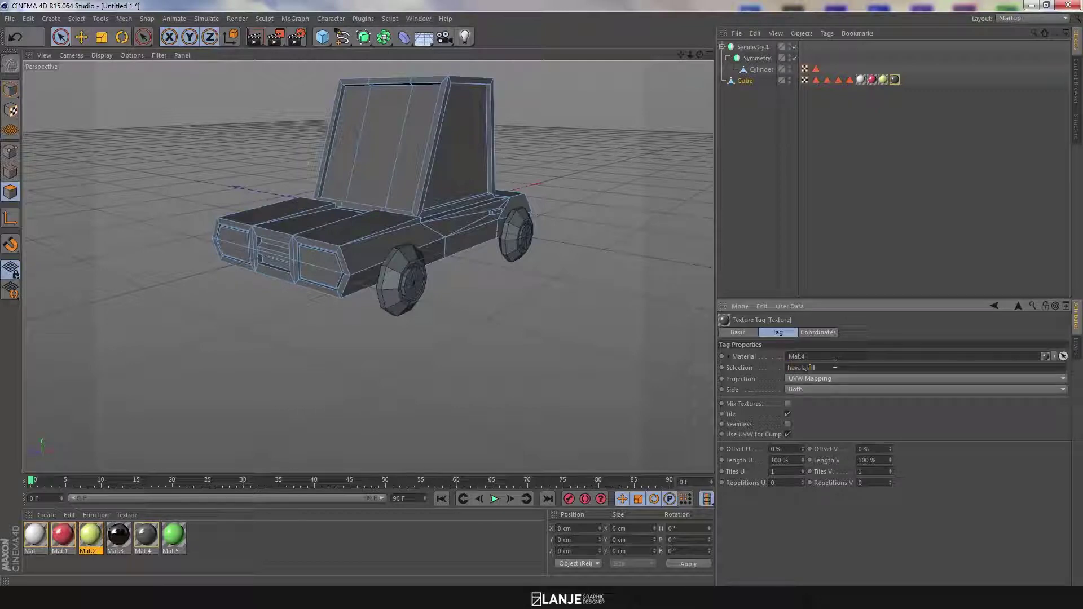
text(havalandirma)
key(Return)
Apply the green Mat.5 material to the whole Cube car body and place its tag before the selection-limited materials
alt+drag(399, 339, 483, 345)
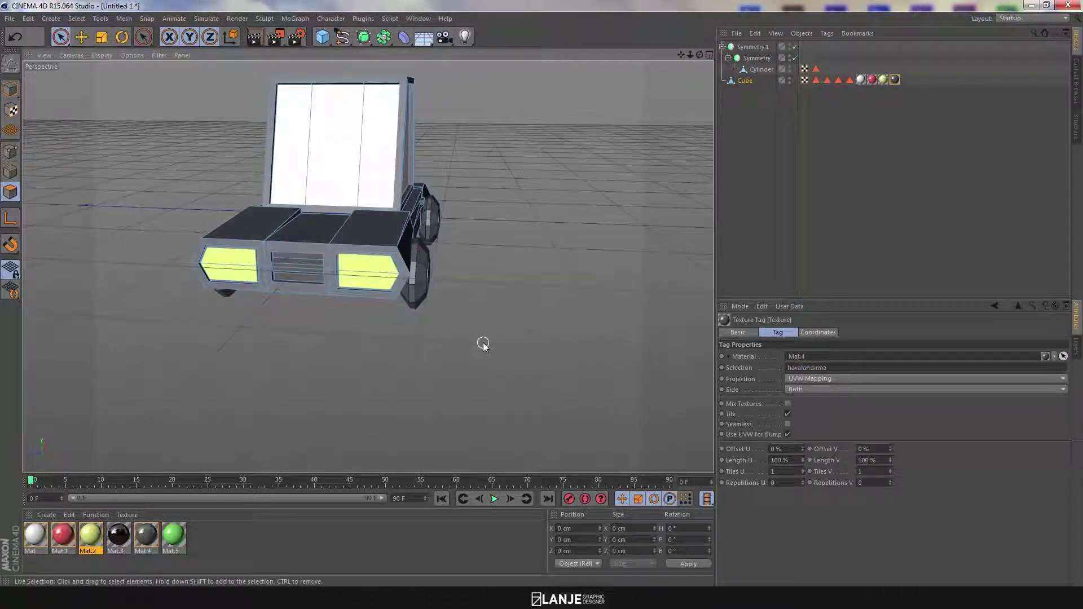
mouse_move(305, 310)
alt+right_down()
mouse_move(376, 309)
mouse_move(323, 317)
alt+right_up()
alt+drag(552, 260, 531, 280)
drag(737, 87, 741, 81)
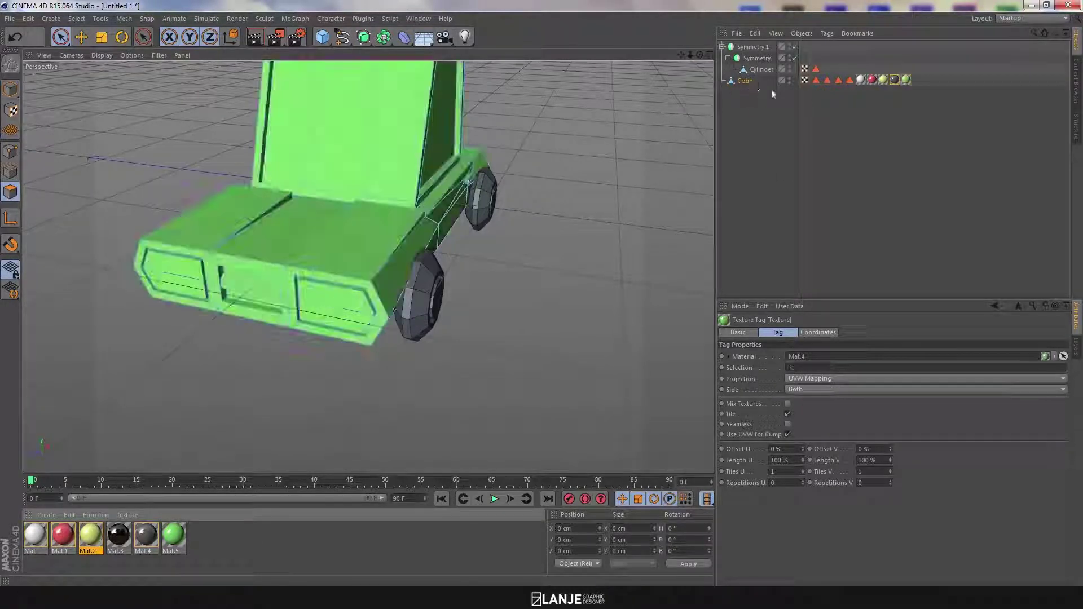
drag(906, 79, 810, 79)
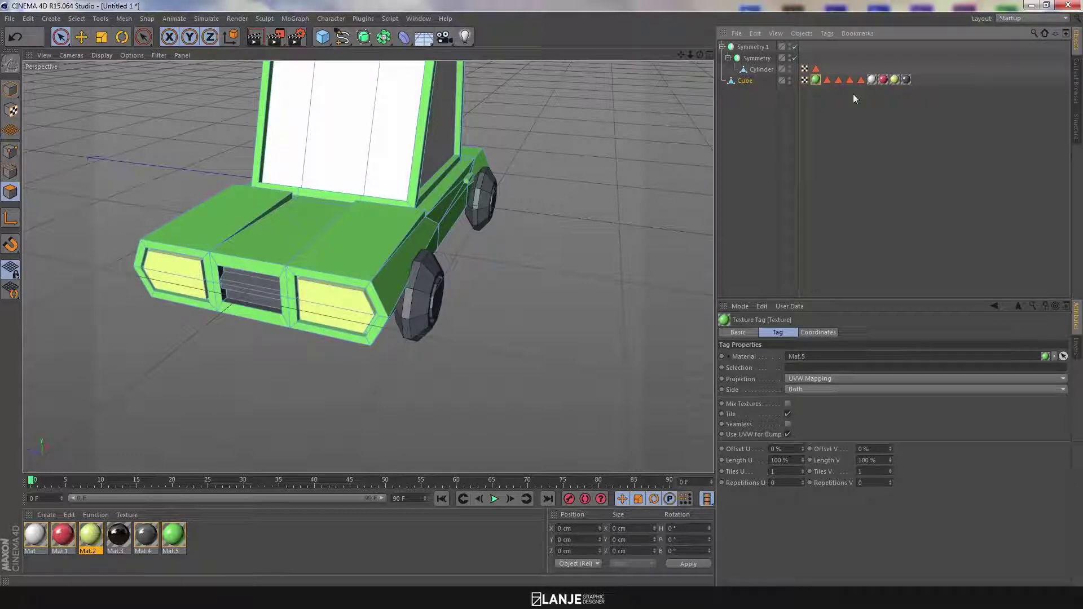
Deselect the wheel's polygons and apply the dark grey Mat.4 material to the Cylinder, limited to the jant polygon selection
alt+drag(633, 195, 560, 179)
click(761, 69)
key(e)
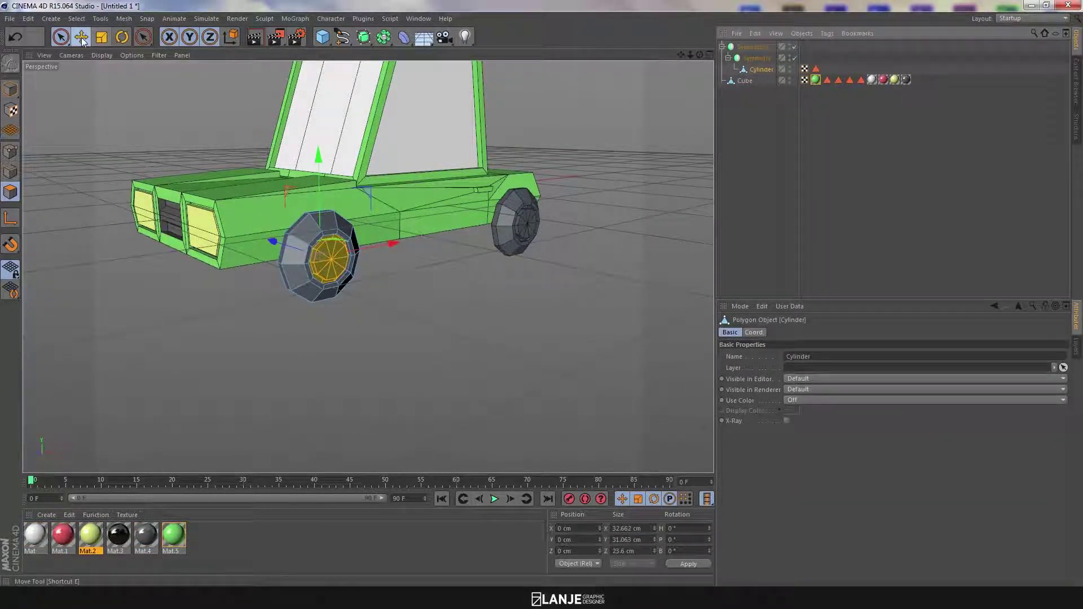
click(403, 279)
click(762, 70)
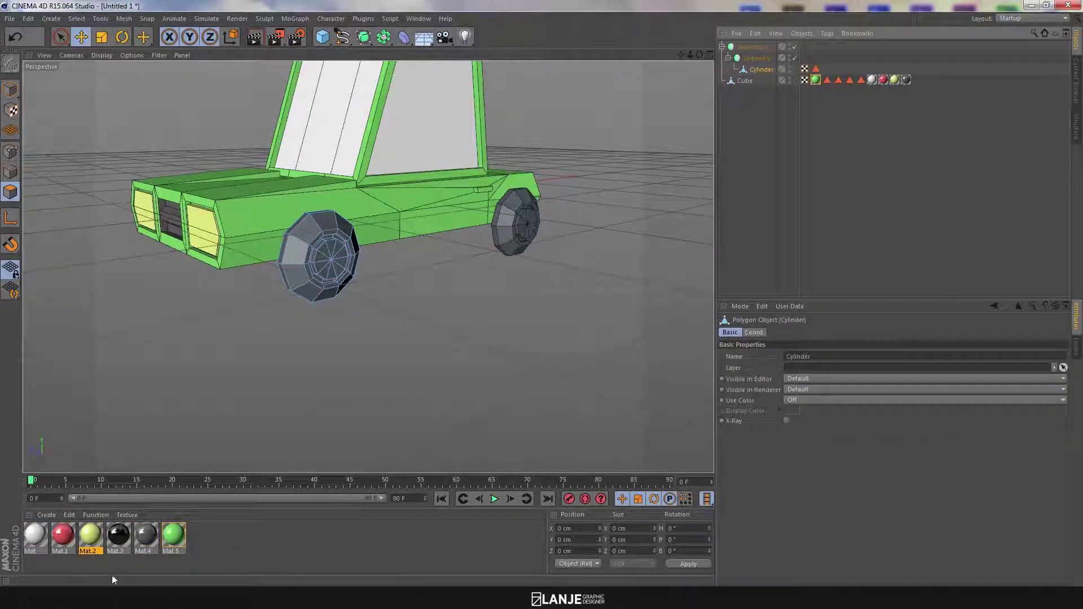
drag(145, 539, 764, 70)
click(810, 367)
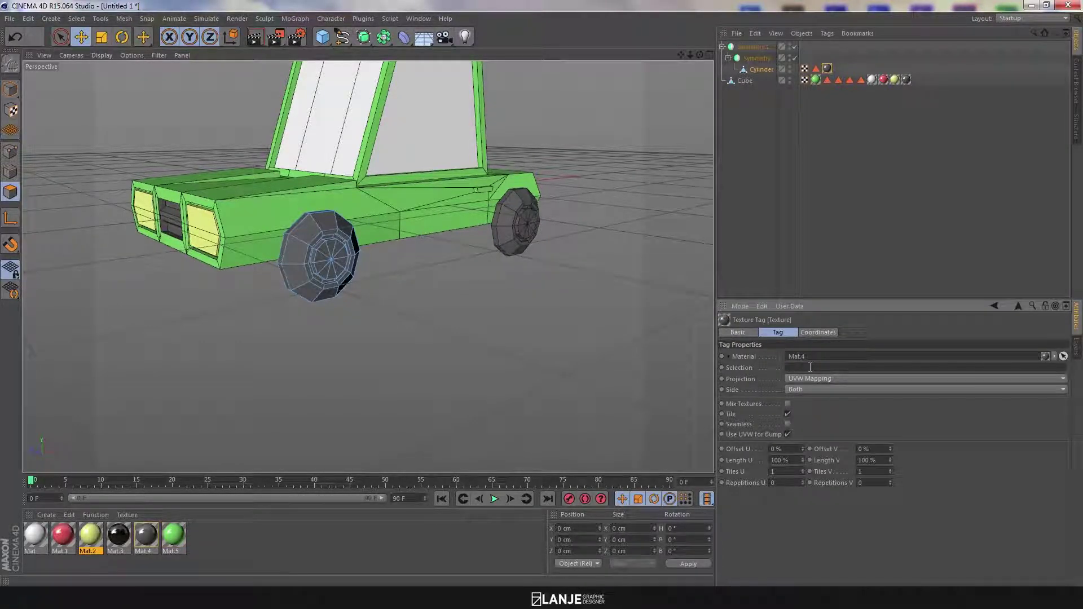
text(jant)
key(Return)
Apply the black Mat.3 material to the wheel Cylinder and place its tag before the jant selection and Mat.4 tags
click(263, 535)
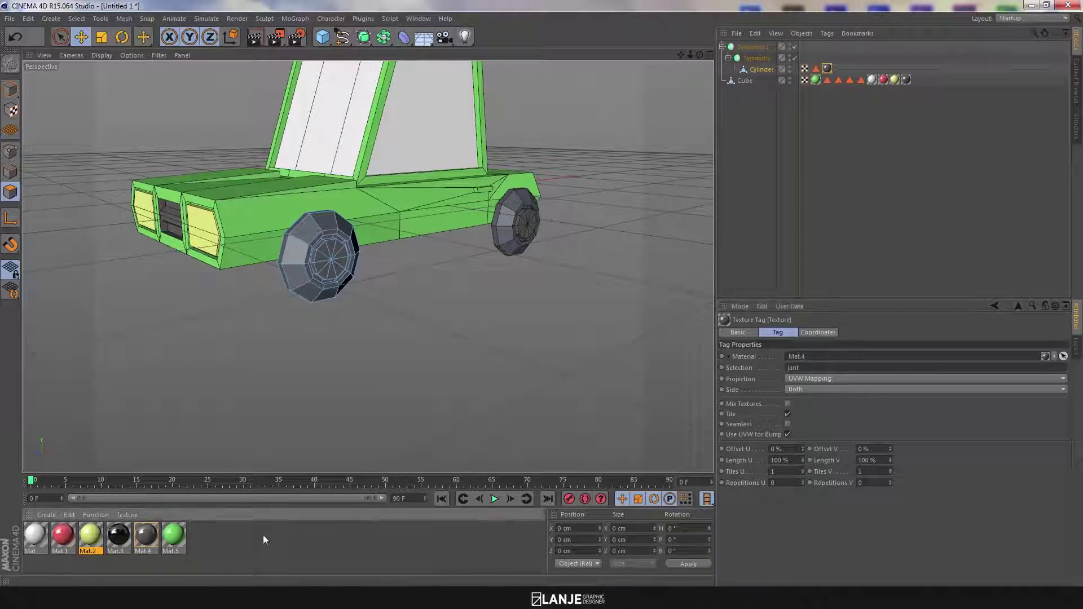
drag(775, 72, 774, 69)
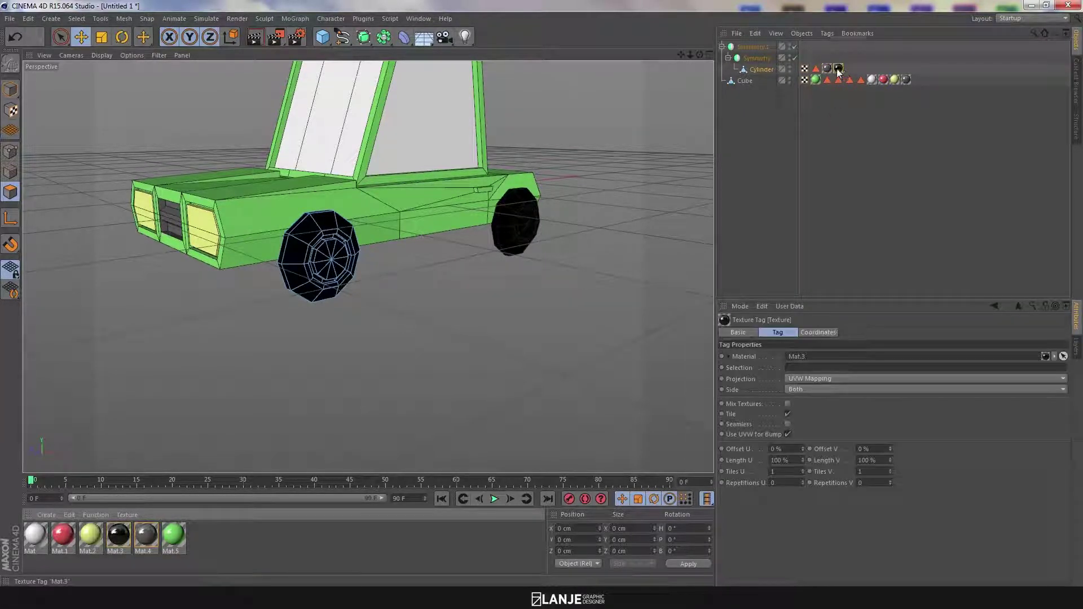
drag(812, 70, 814, 69)
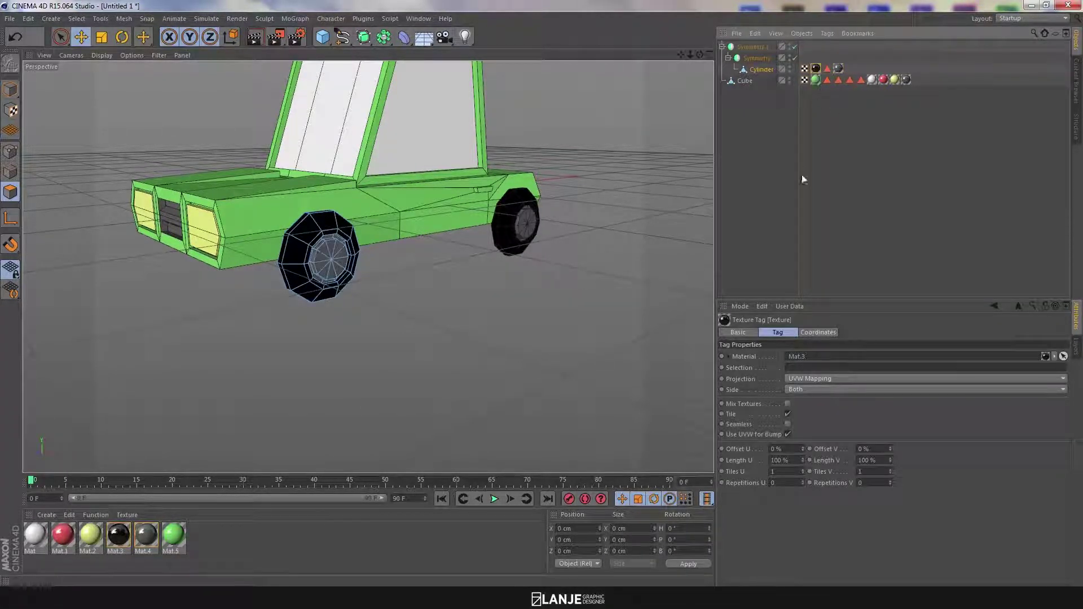
Render the viewport from the front corner of the car to check the materials
click(757, 137)
alt+drag(386, 293, 350, 274)
click(254, 36)
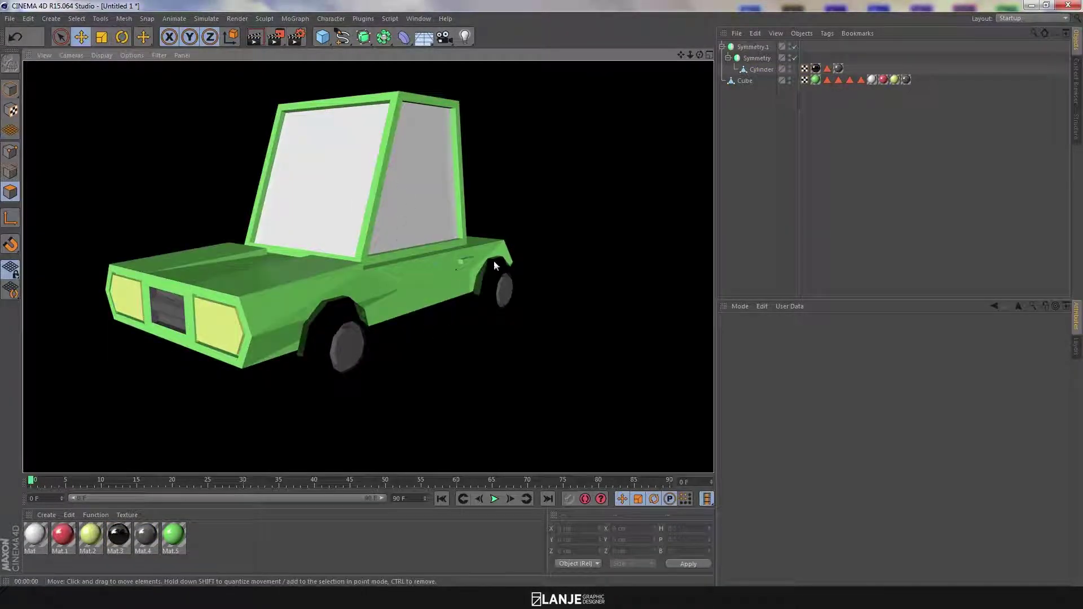
click(784, 154)
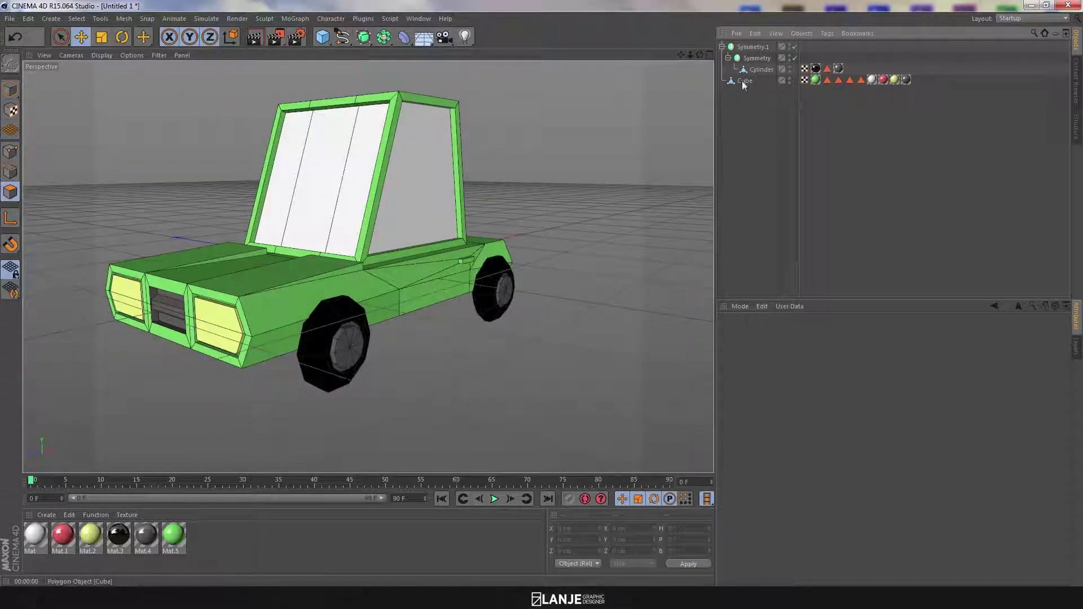
Select the door handle polygons on both sides of the Cube car body
click(745, 82)
scroll(519, 238, up, 5)
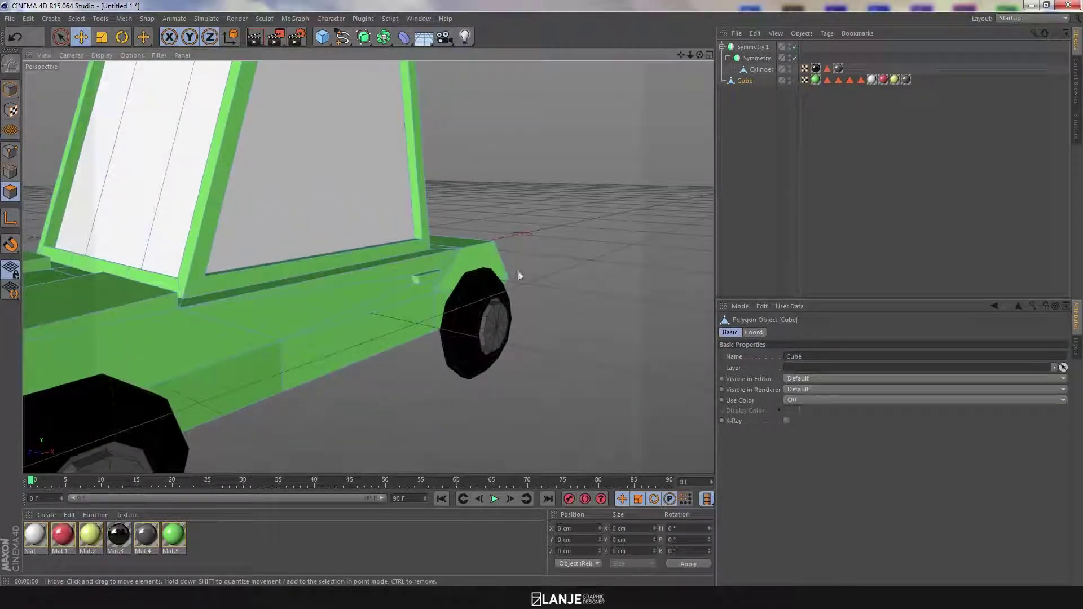
click(11, 190)
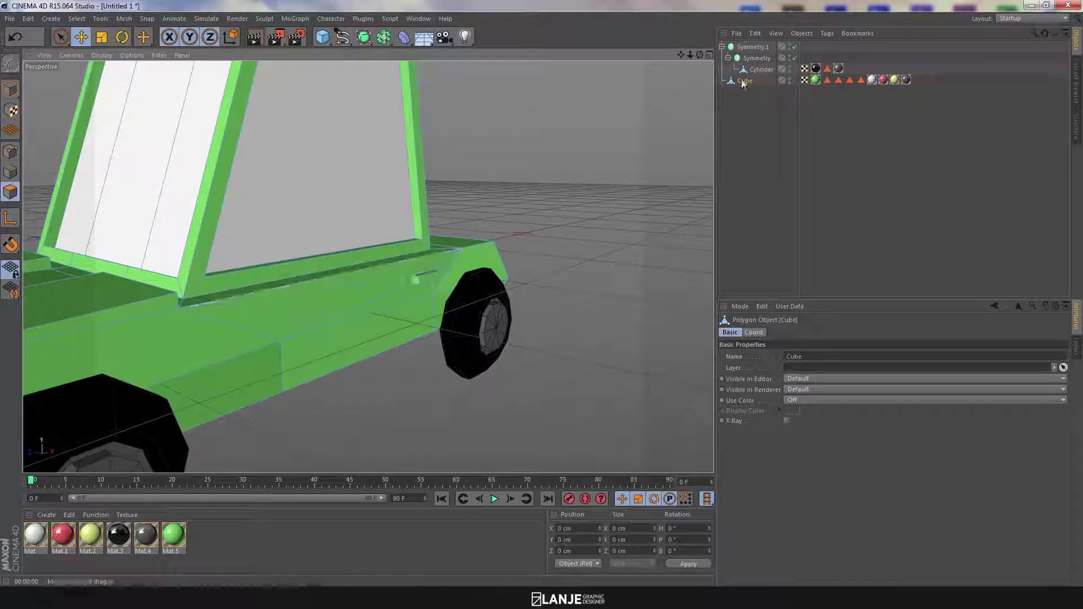
click(431, 278)
scroll(395, 279, up, 8)
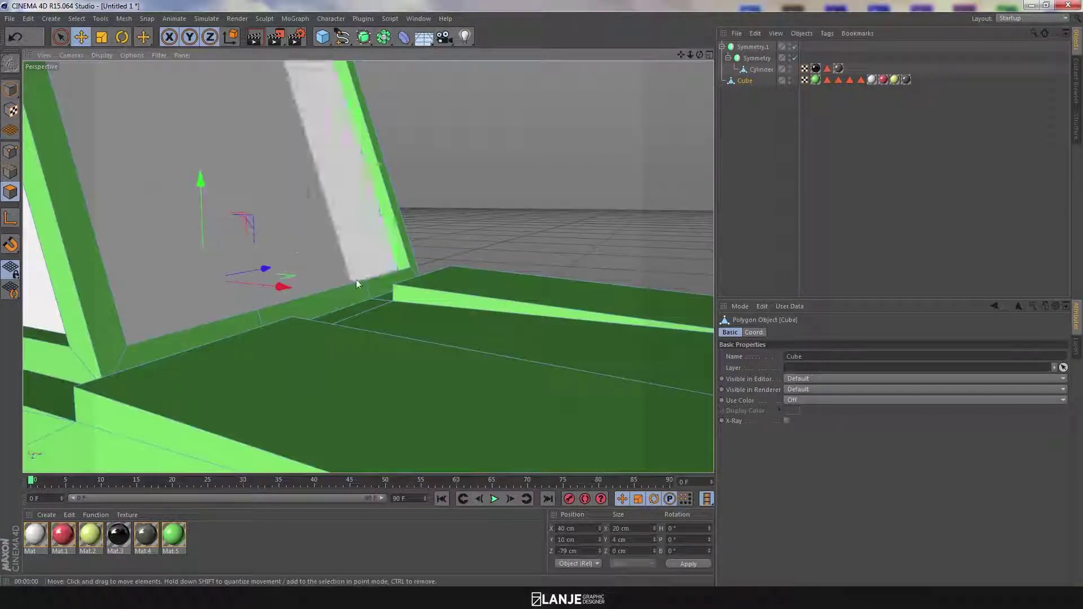
scroll(357, 279, down, 8)
alt+middle_drag(165, 286, 253, 289)
click(211, 314)
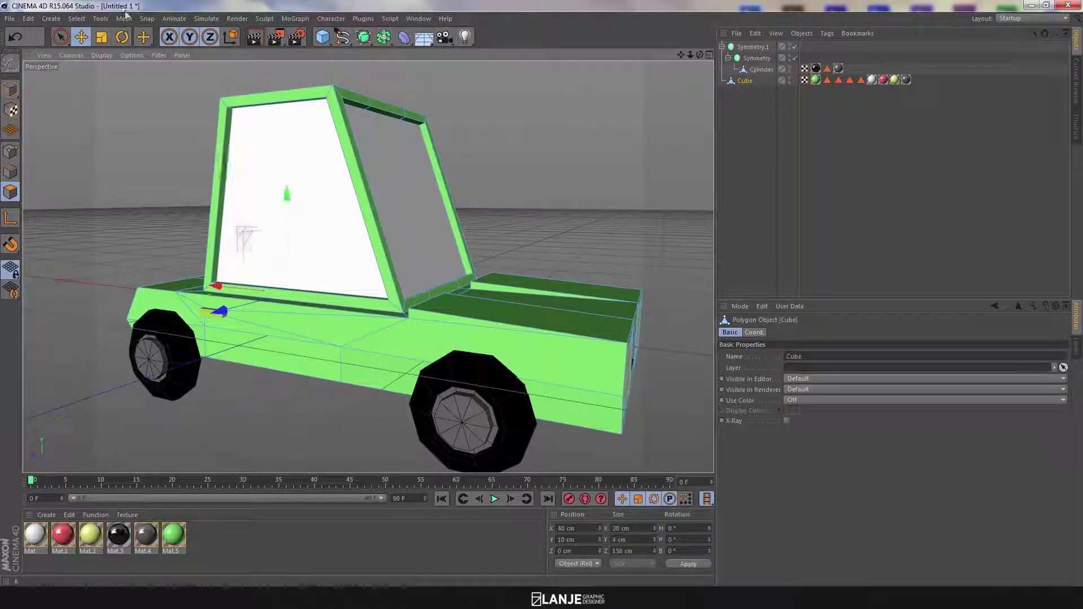
Store the selected door handle polygons as a polygon selection named kol on the Cube
click(76, 18)
click(107, 304)
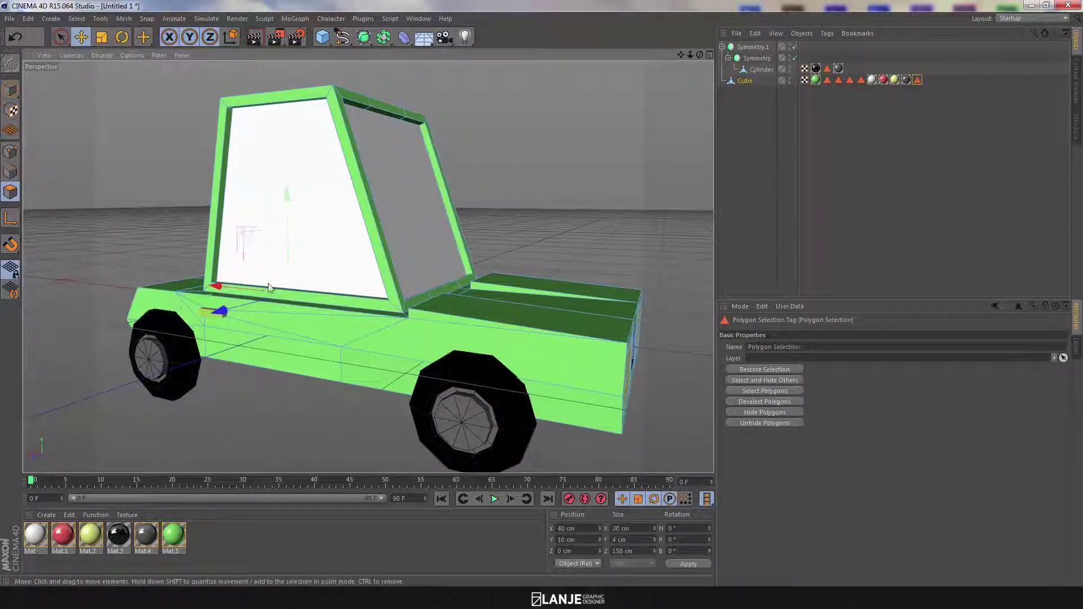
drag(814, 346, 637, 346)
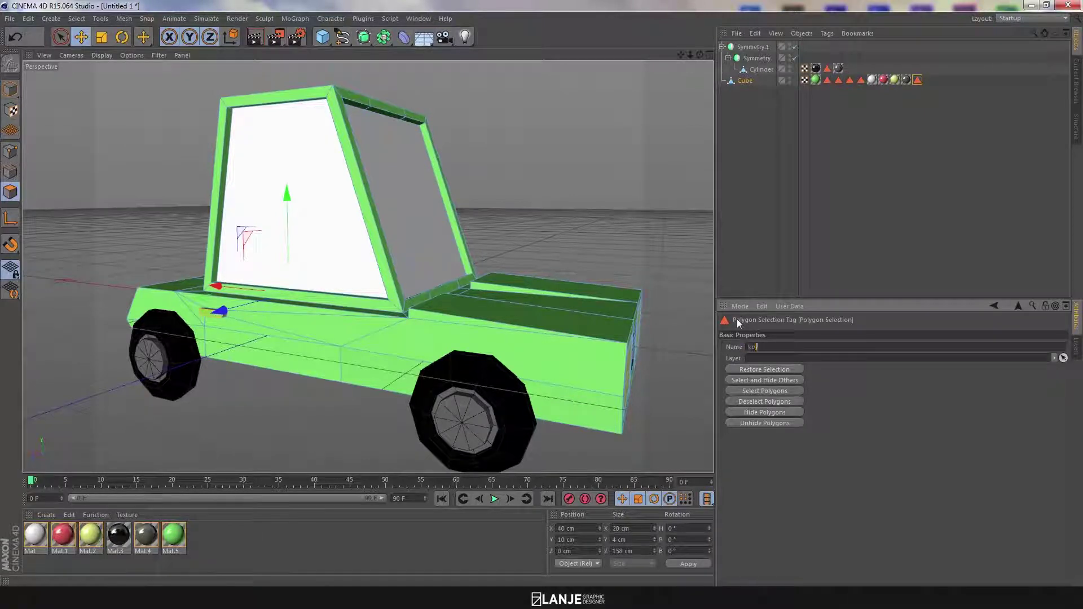
click(296, 555)
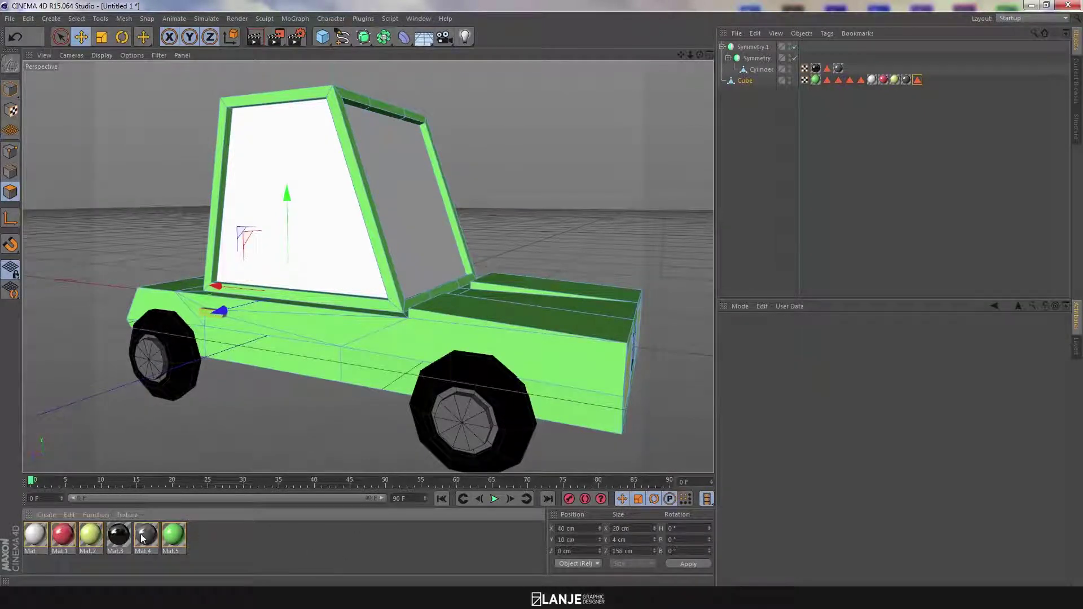
Apply the dark grey Mat.4 material to the Cube, limited to the kol polygon selection
click(905, 93)
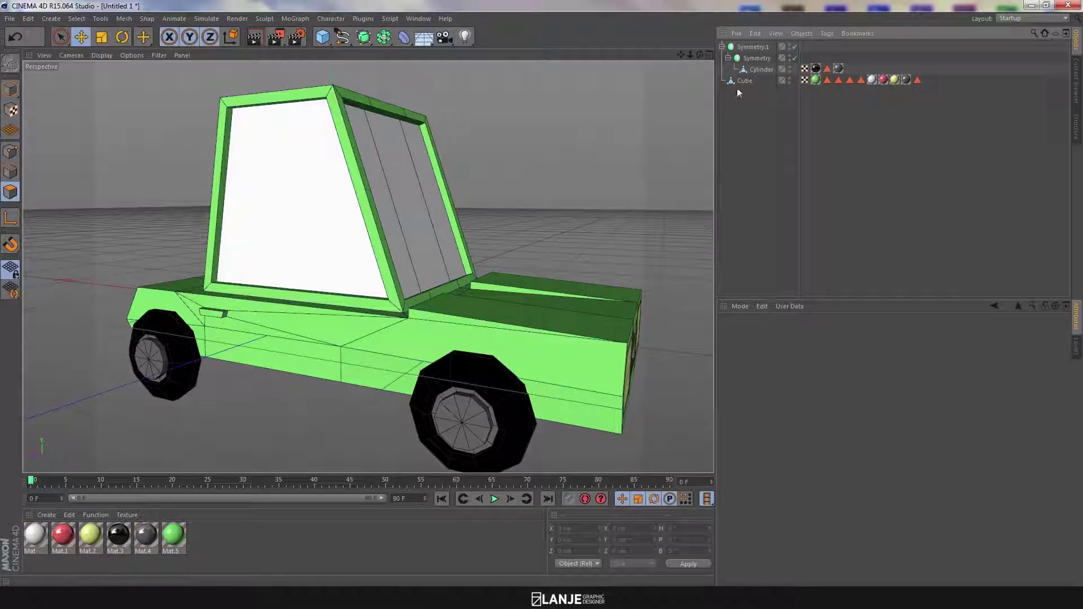
click(743, 82)
drag(144, 534, 704, 136)
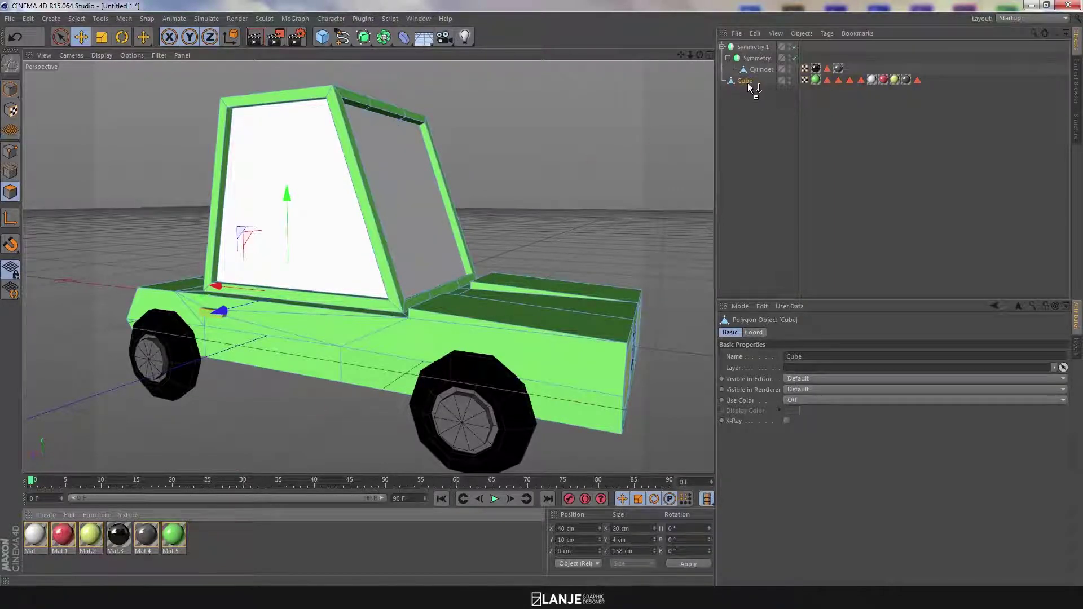
drag(749, 82, 750, 82)
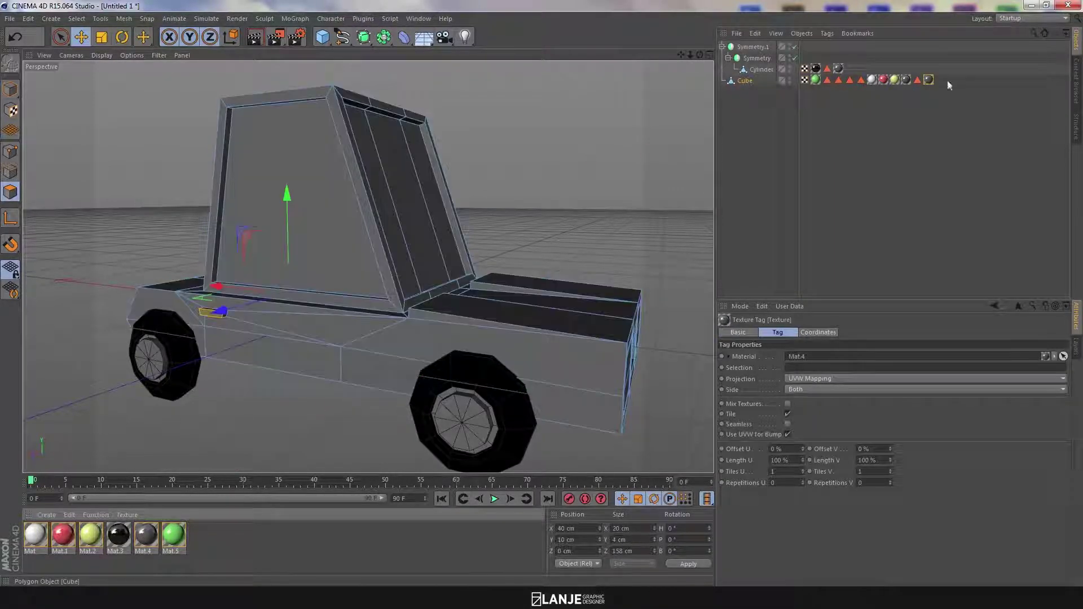
click(834, 368)
text(kol)
key(Return)
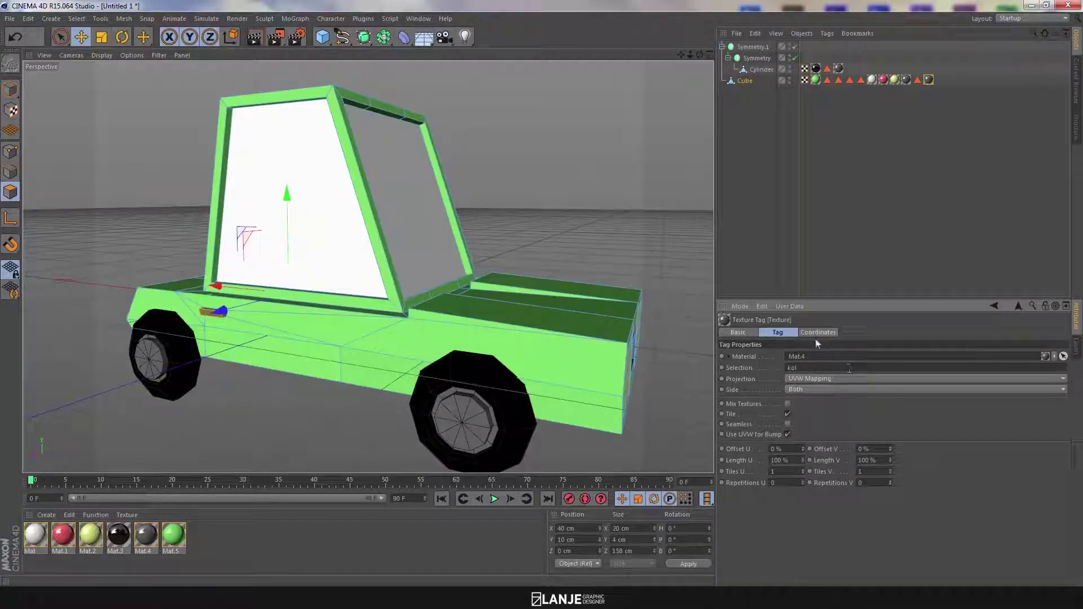
Render the viewport from the front corner, both close up and with the whole car in frame, to check the handle material
click(769, 193)
alt+drag(599, 203, 443, 139)
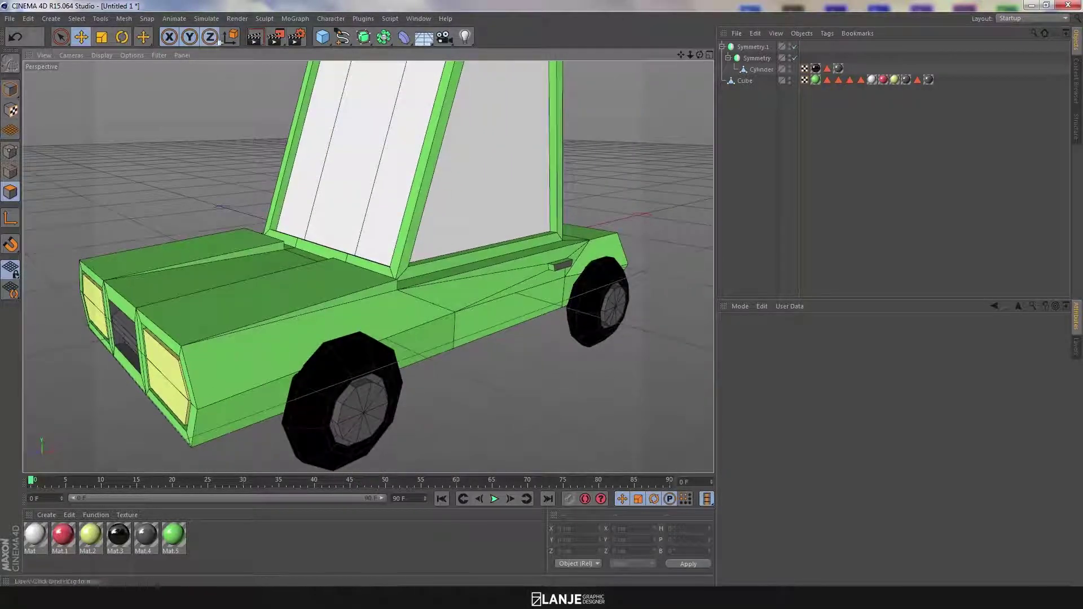
click(256, 37)
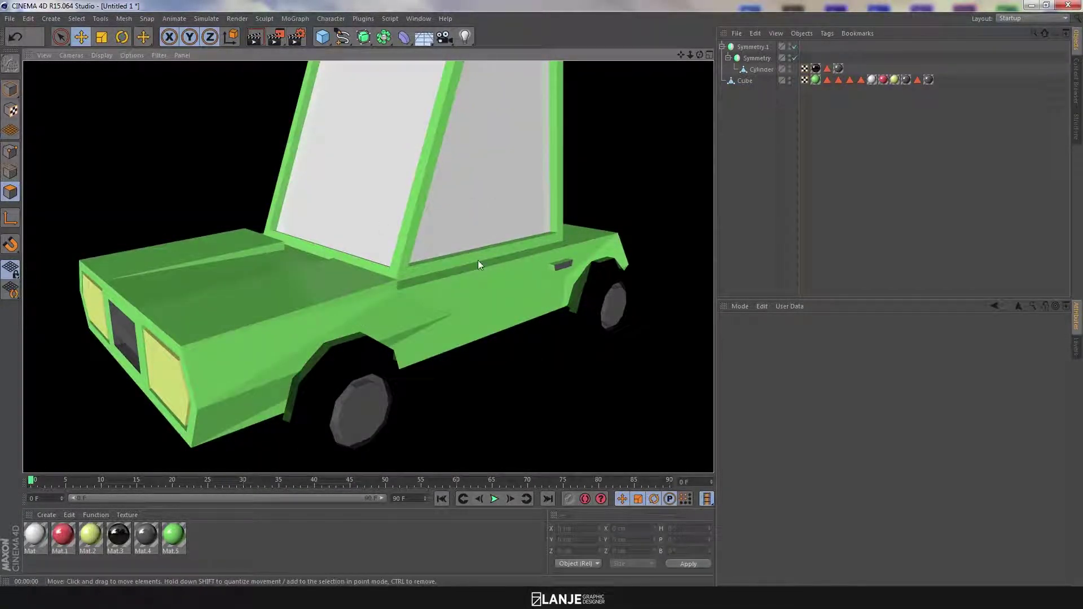
scroll(478, 262, down, 5)
click(255, 37)
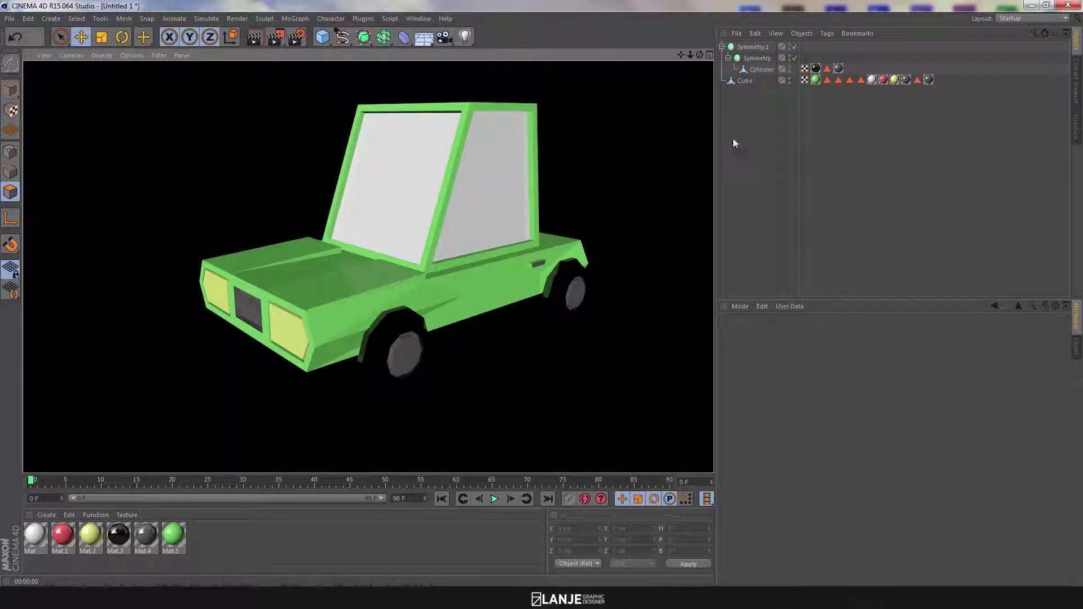
click(743, 121)
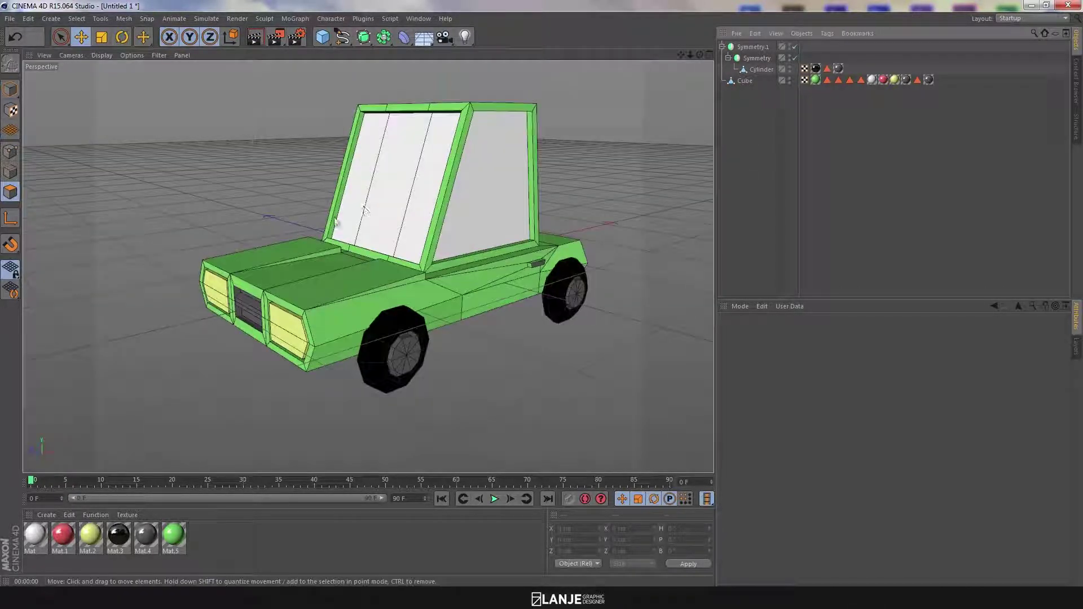
alt+drag(486, 225, 432, 272)
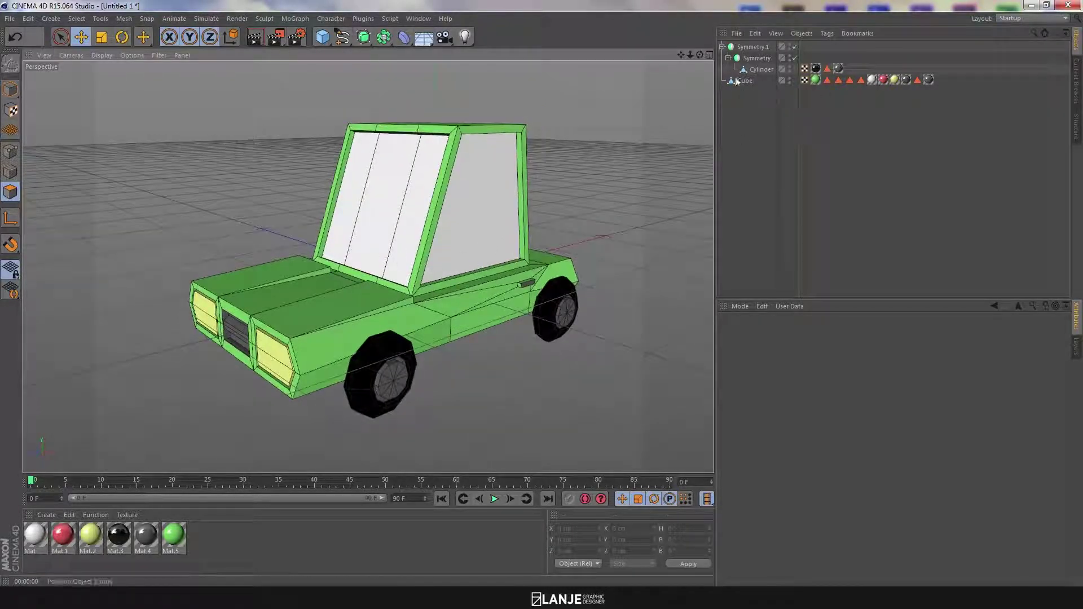
Try enabling transparency on the white window material Mat, and turn it off again
click(872, 79)
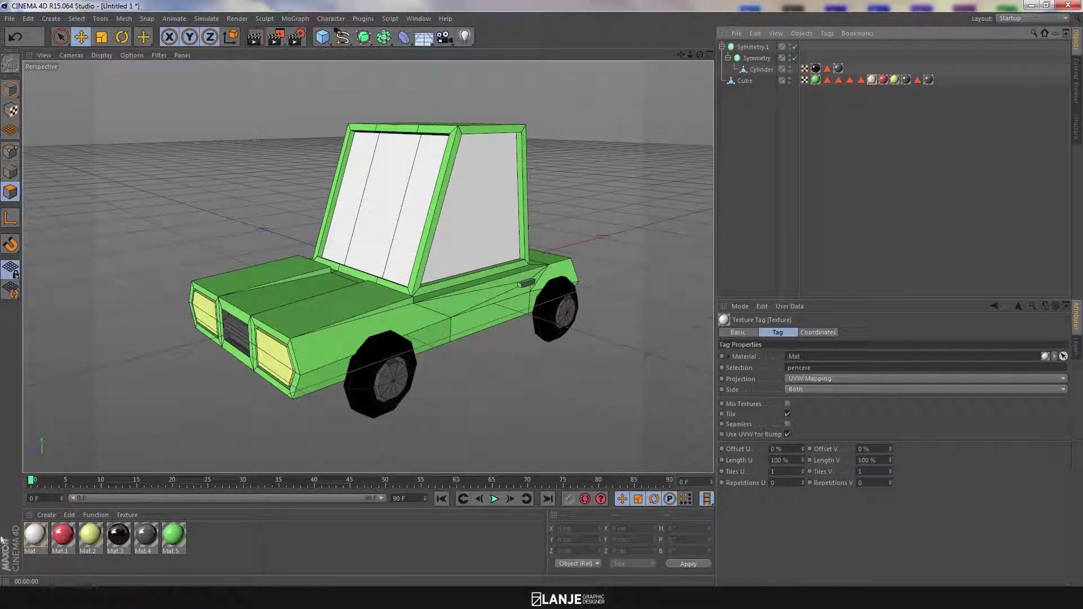
double_click(32, 536)
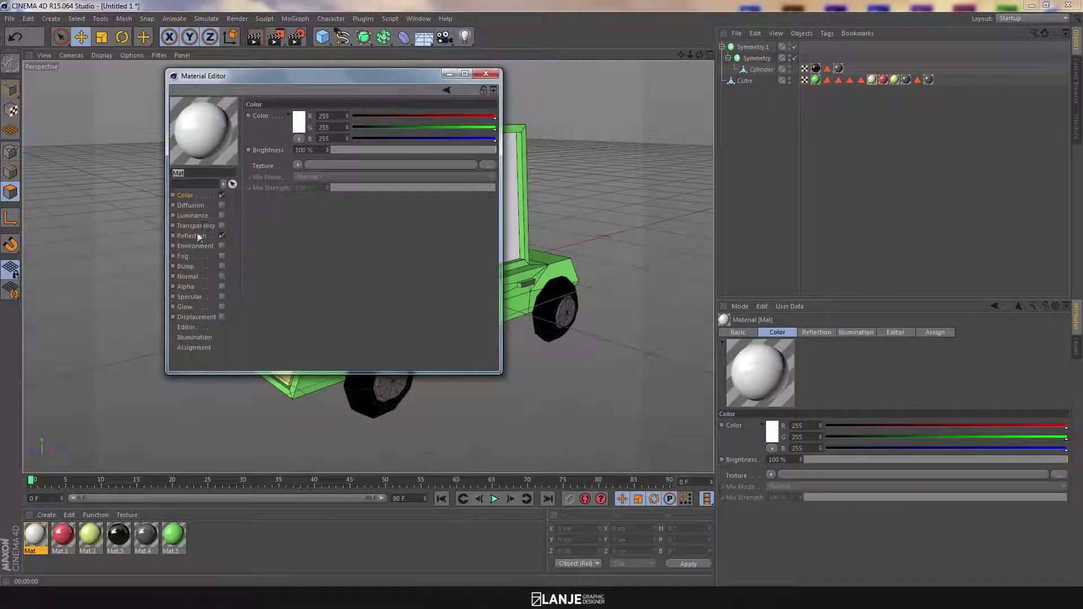
click(222, 226)
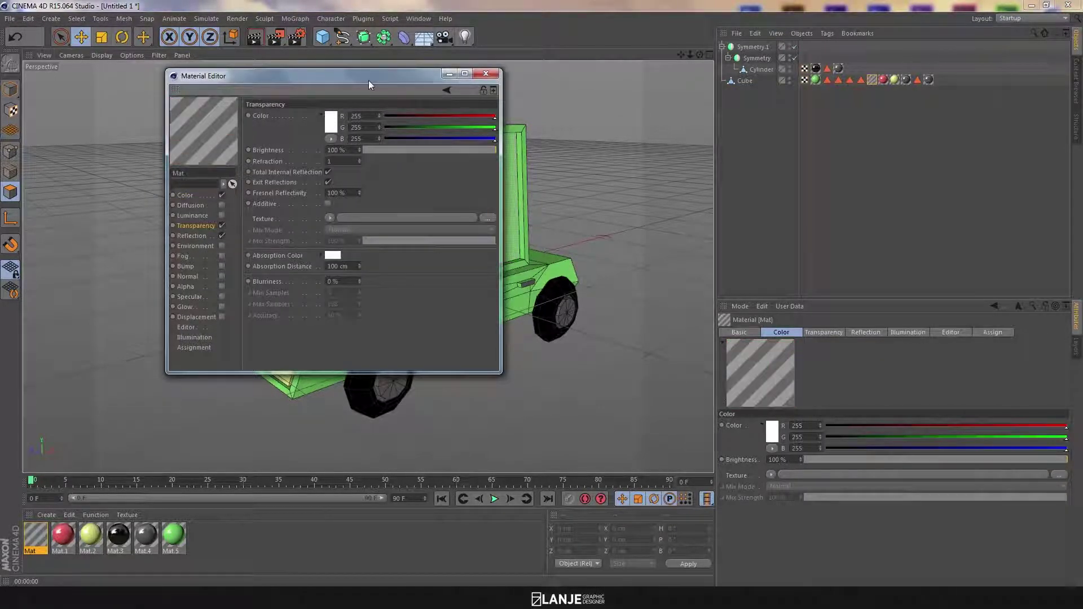
drag(369, 80, 669, 108)
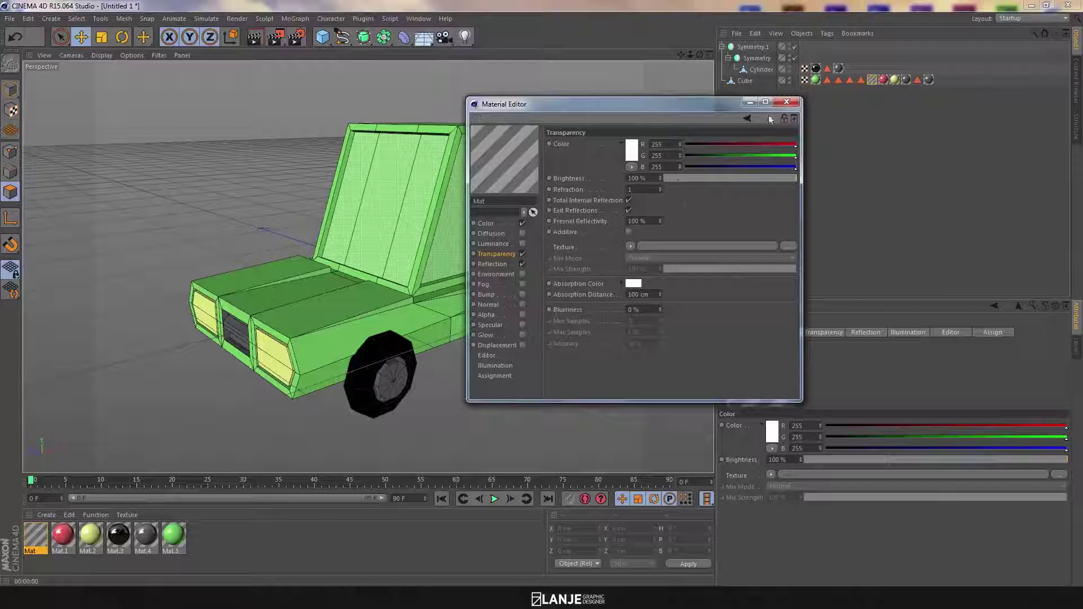
click(522, 254)
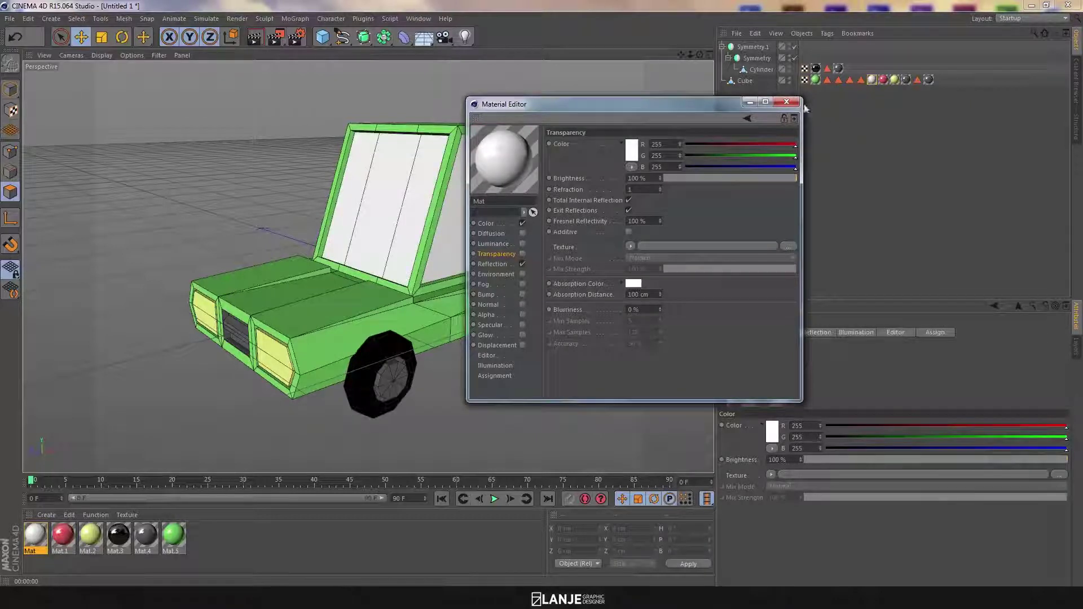
click(787, 102)
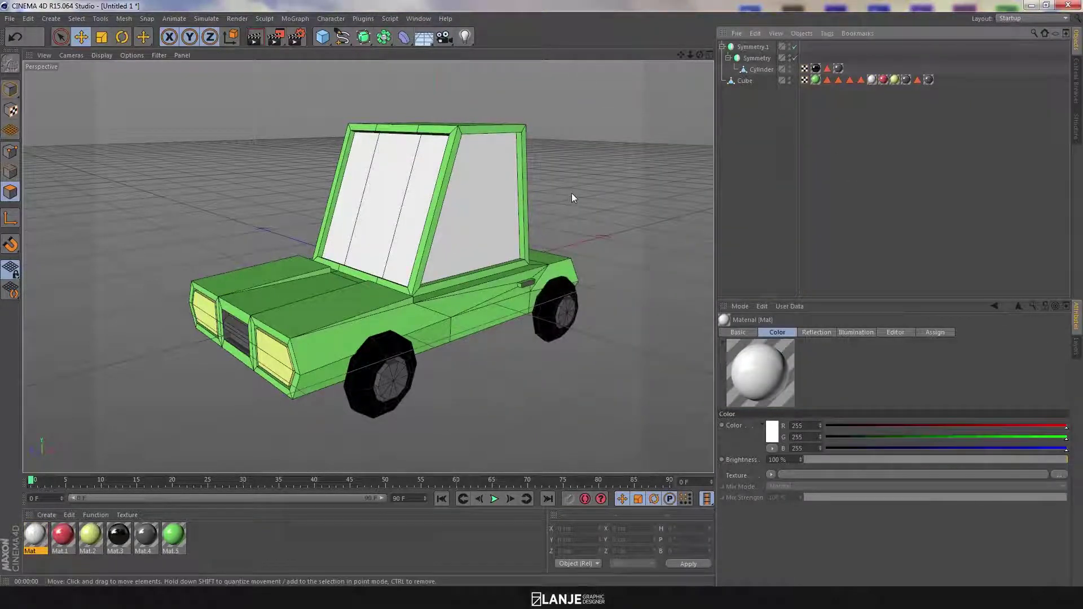
Set the render output size to 1920 x 1080 pixels and the resolution to 300 DPI
alt+drag(538, 201, 426, 175)
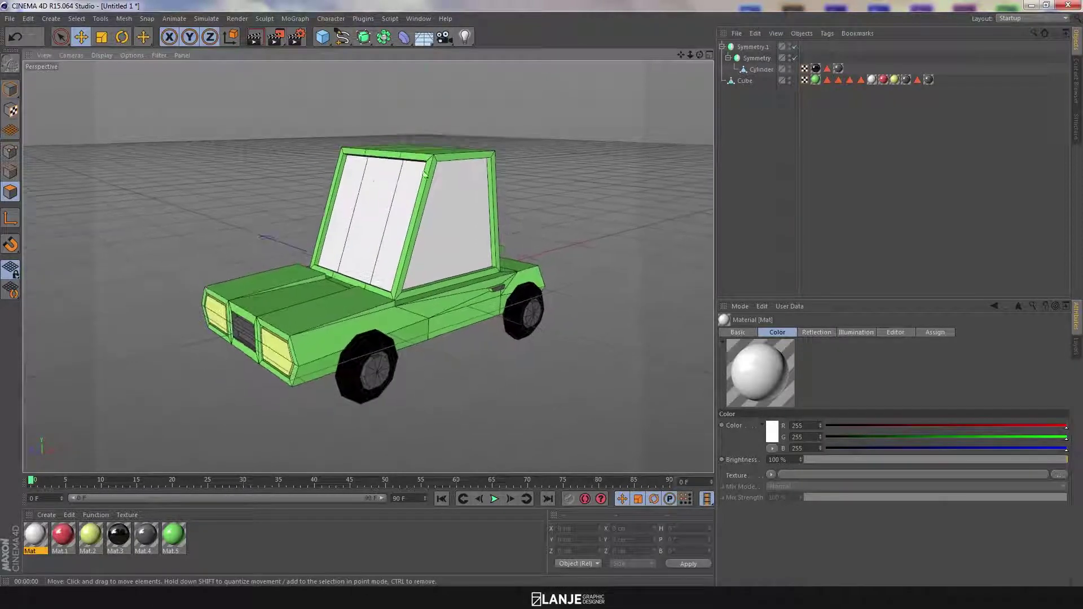
click(296, 37)
drag(283, 9, 523, 55)
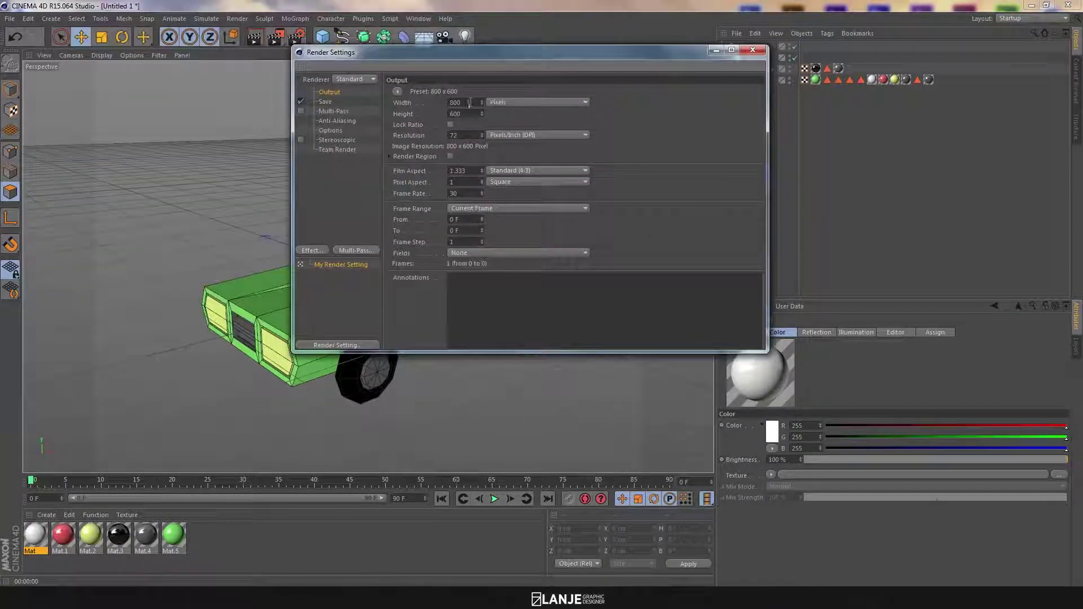
text(1920)
key(Tab)
text(1808)
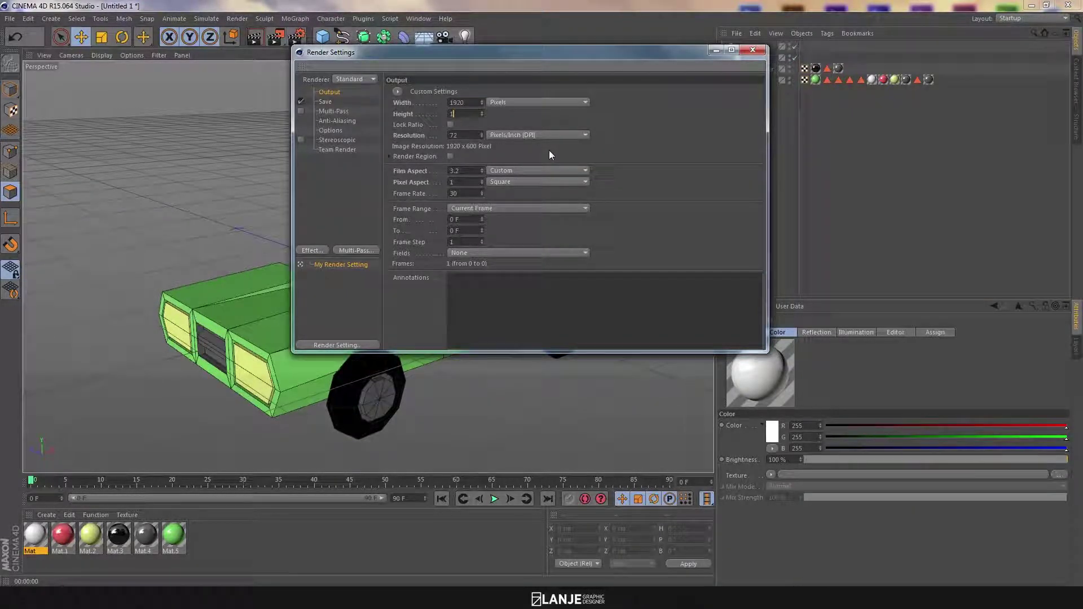
key(BackSpace)
key(BackSpace)
key(BackSpace)
text(080)
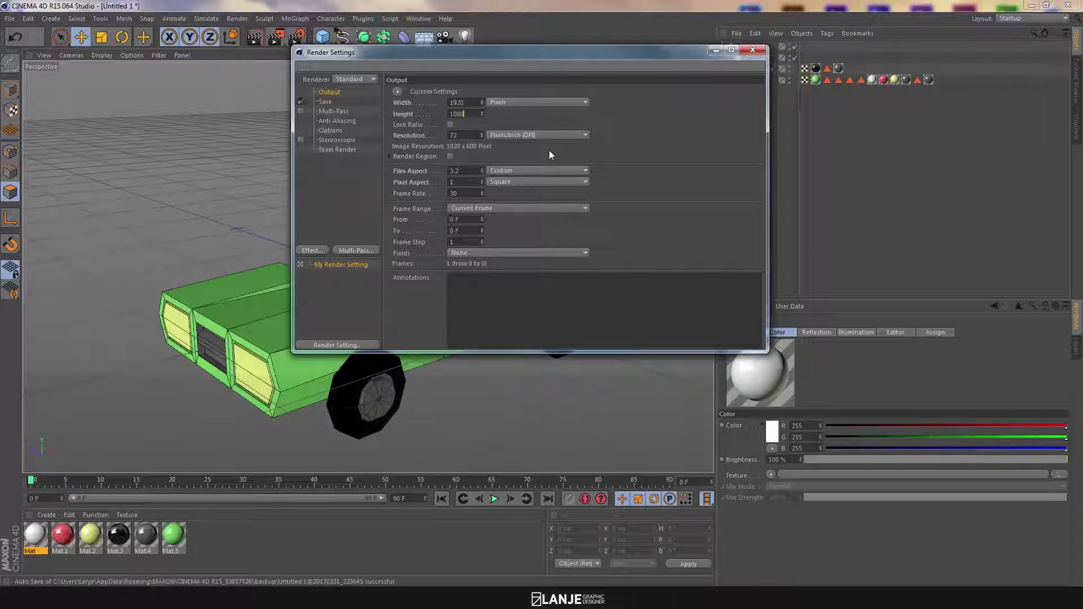
key(Tab)
text(300)
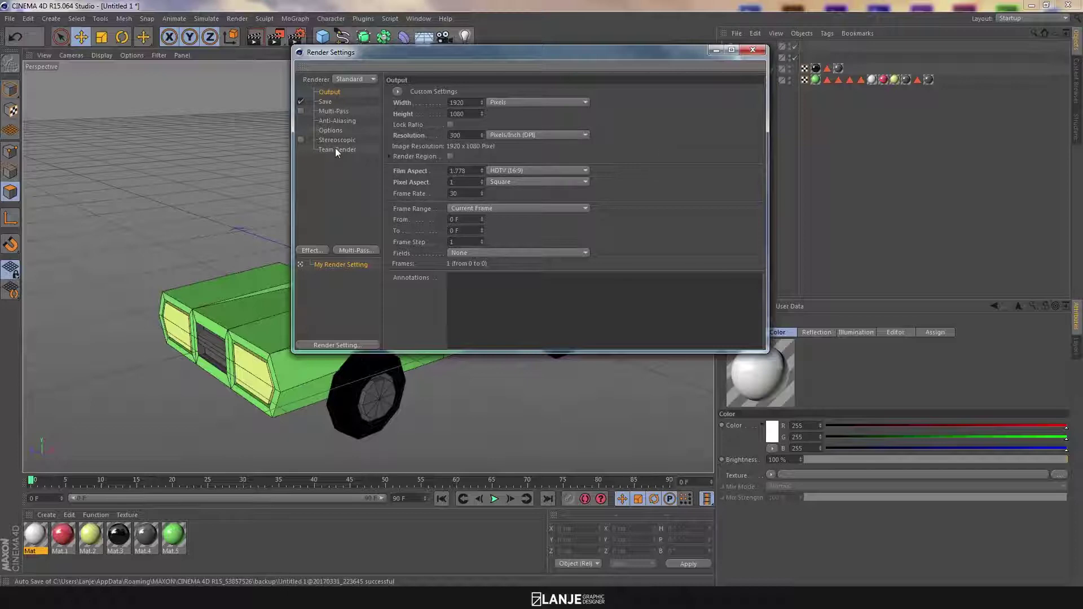
Add the Ambient Occlusion and Global Illumination effects to the render settings
click(319, 249)
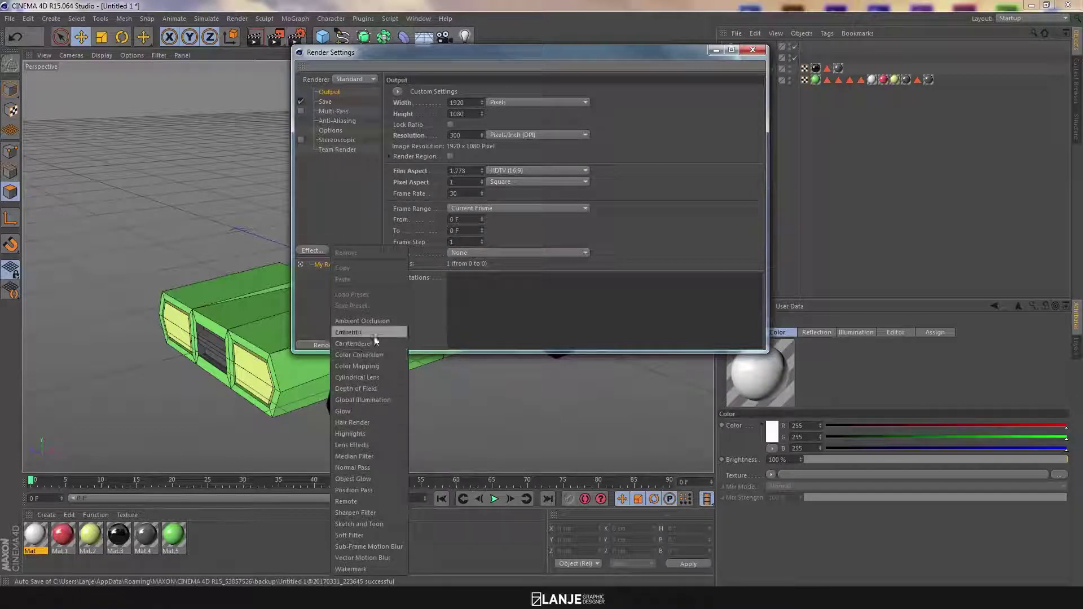
click(363, 321)
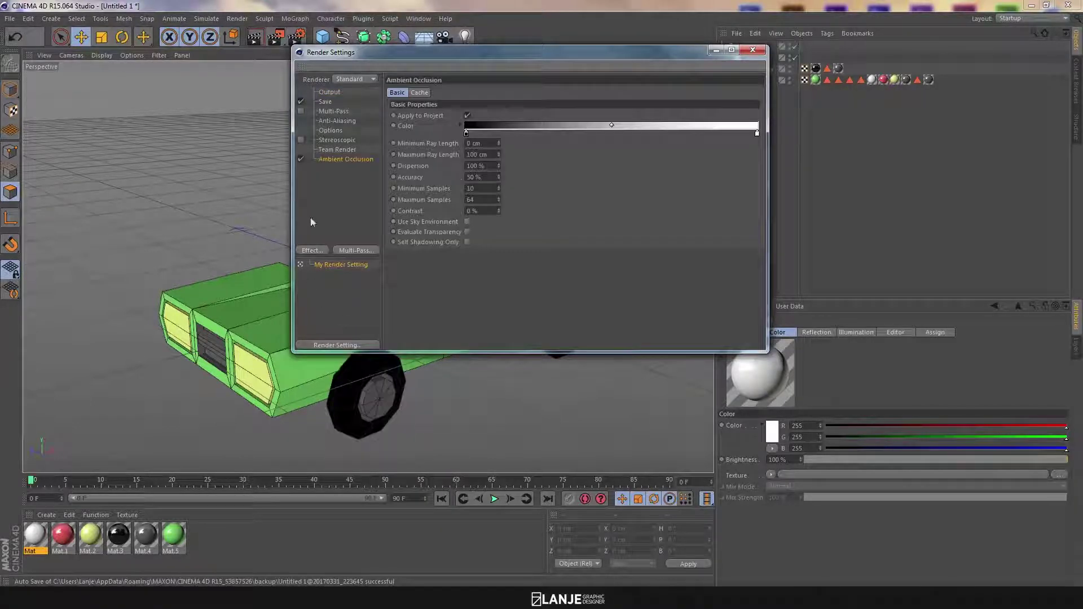
click(314, 250)
click(364, 386)
click(338, 170)
drag(544, 63, 609, 73)
Set the Global Illumination primary method to Irradiance Cache (Legacy)
click(542, 137)
click(565, 177)
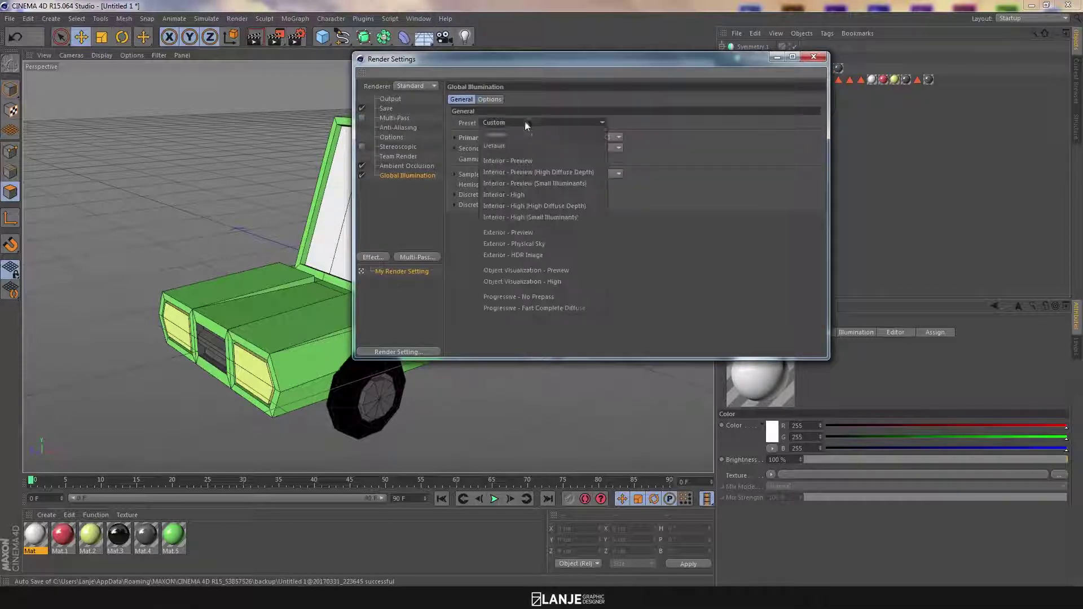
click(561, 149)
click(574, 161)
click(575, 148)
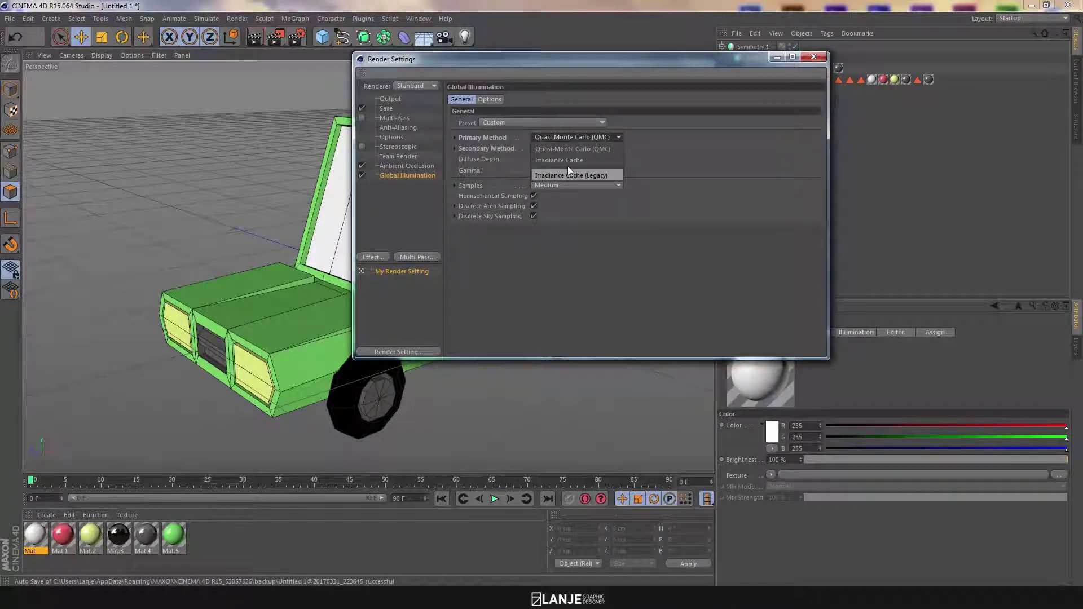
click(574, 176)
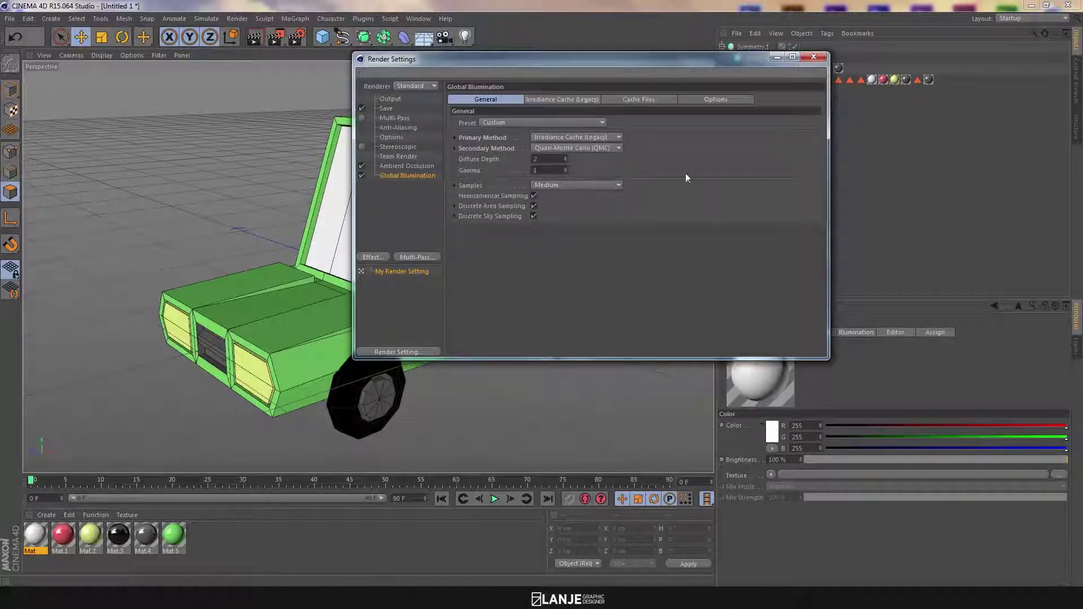
Set the Irradiance Cache (Legacy) record density to Low and close the render settings
click(575, 100)
click(577, 120)
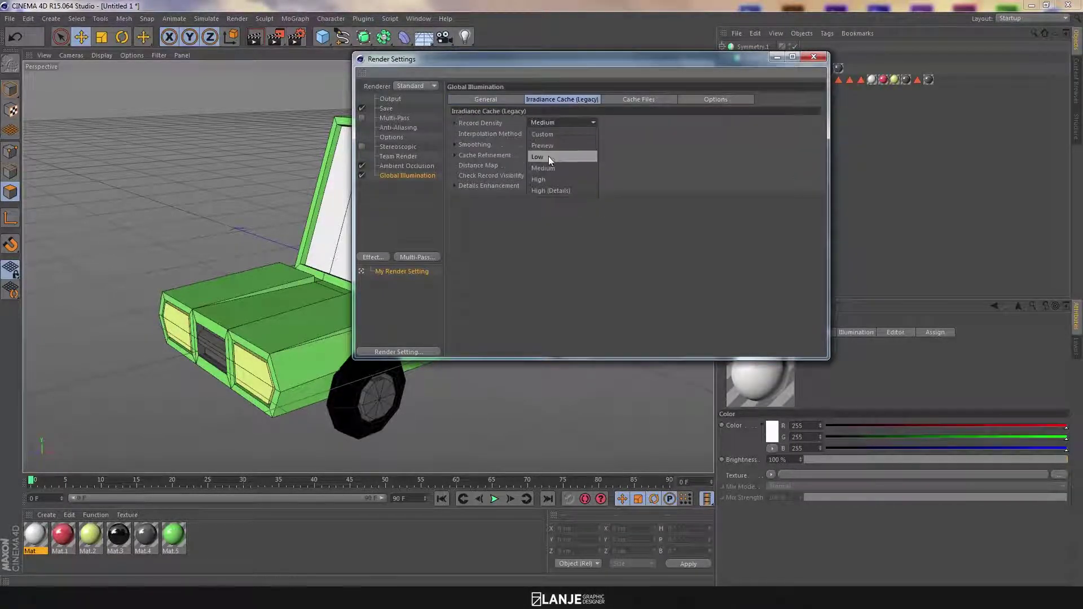
click(548, 156)
drag(528, 76, 523, 80)
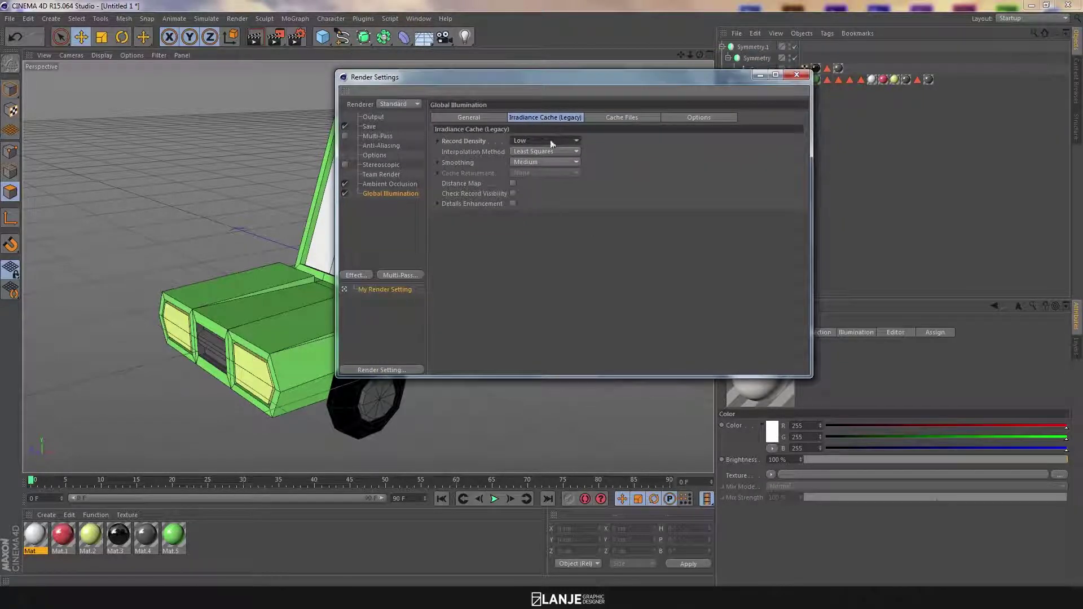
click(796, 76)
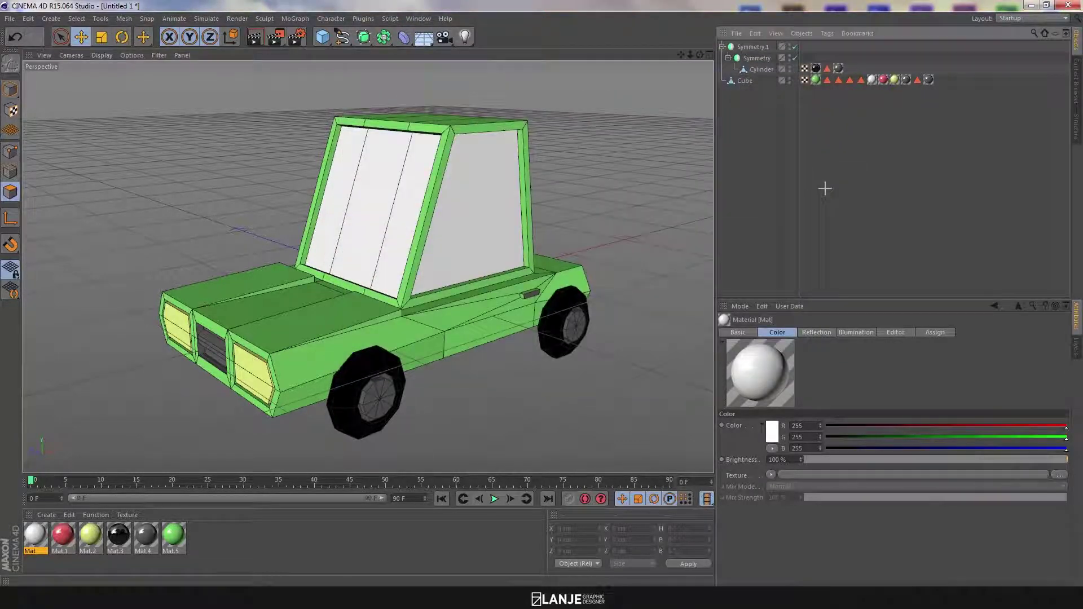
Start a viewport render of the car with the new render settings, and return to the editor view
alt+drag(587, 211, 497, 242)
click(254, 37)
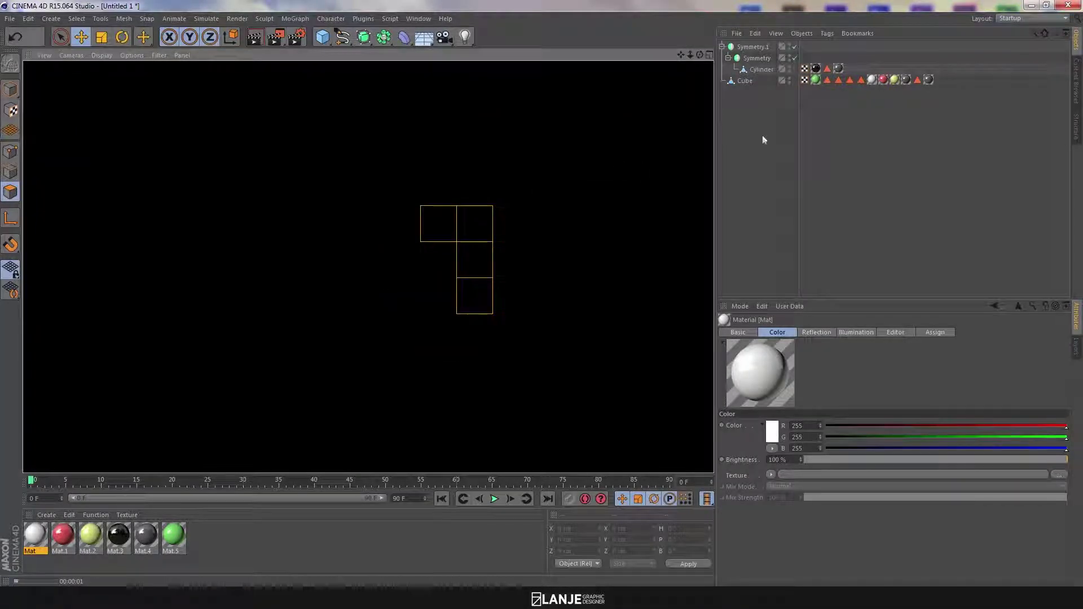
click(752, 119)
Add a 400 x 400 cm Plane and lower it beneath the car's wheels as a ground surface
alt+drag(557, 201, 548, 180)
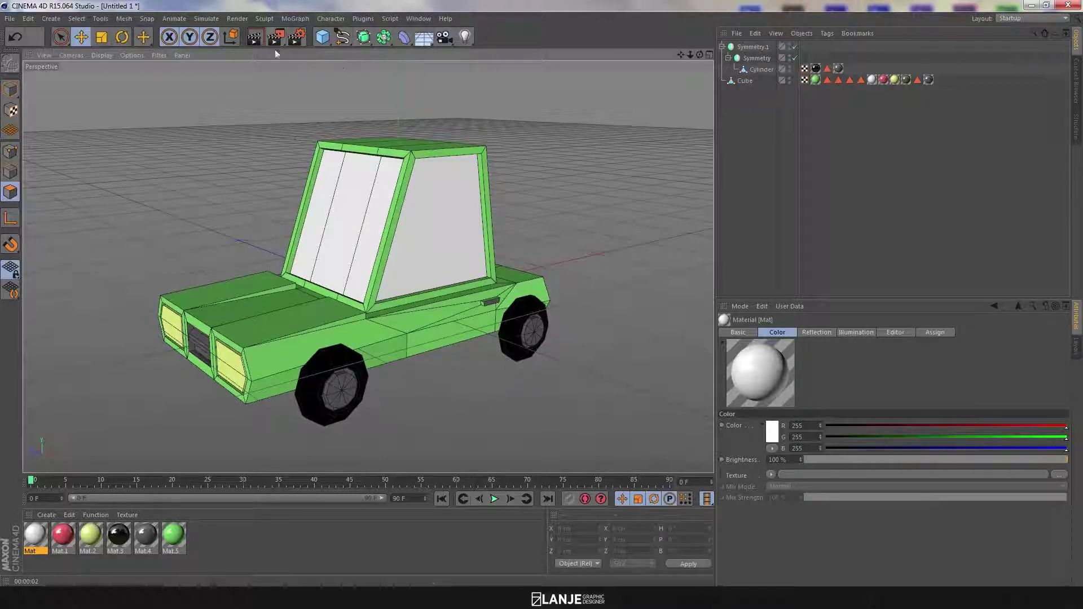
drag(318, 44, 432, 76)
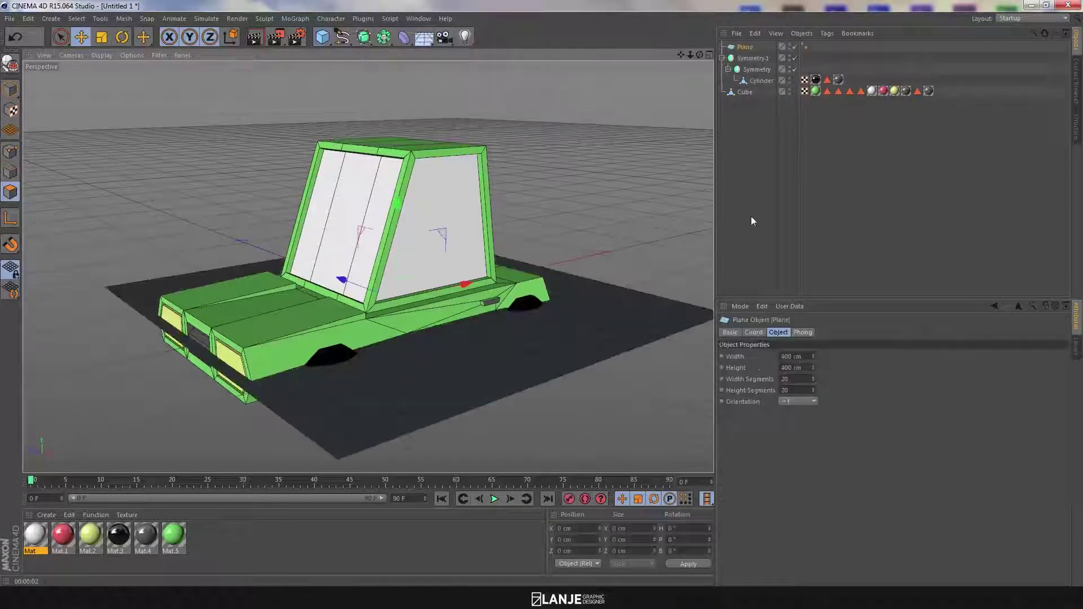
drag(397, 220, 397, 261)
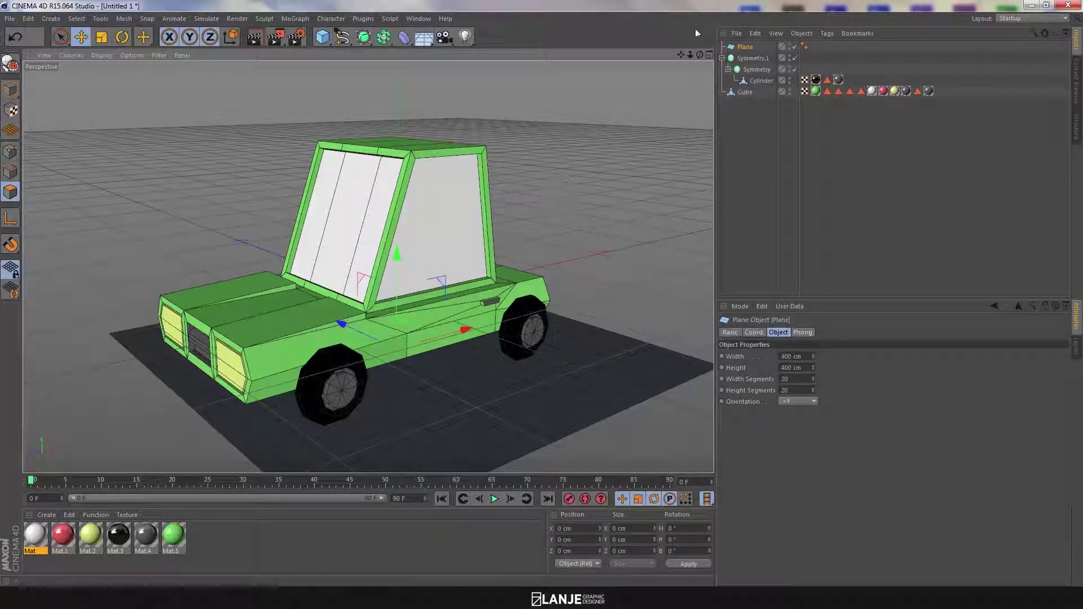
Lower the ground plane slightly beneath the wheels, delete its Phong tag, and return to the full perspective view
click(706, 57)
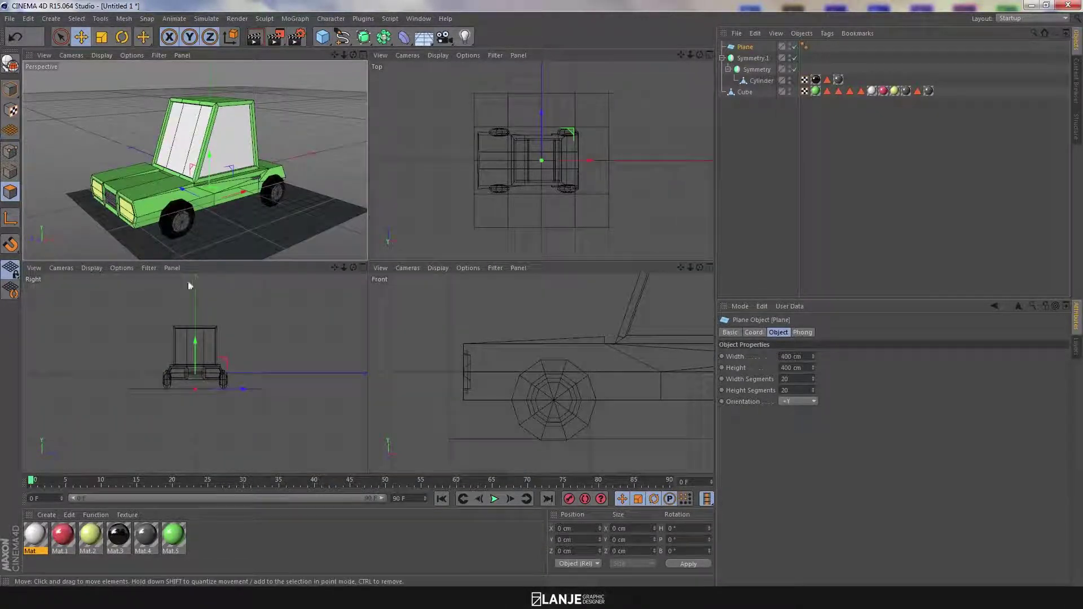
drag(193, 340, 196, 341)
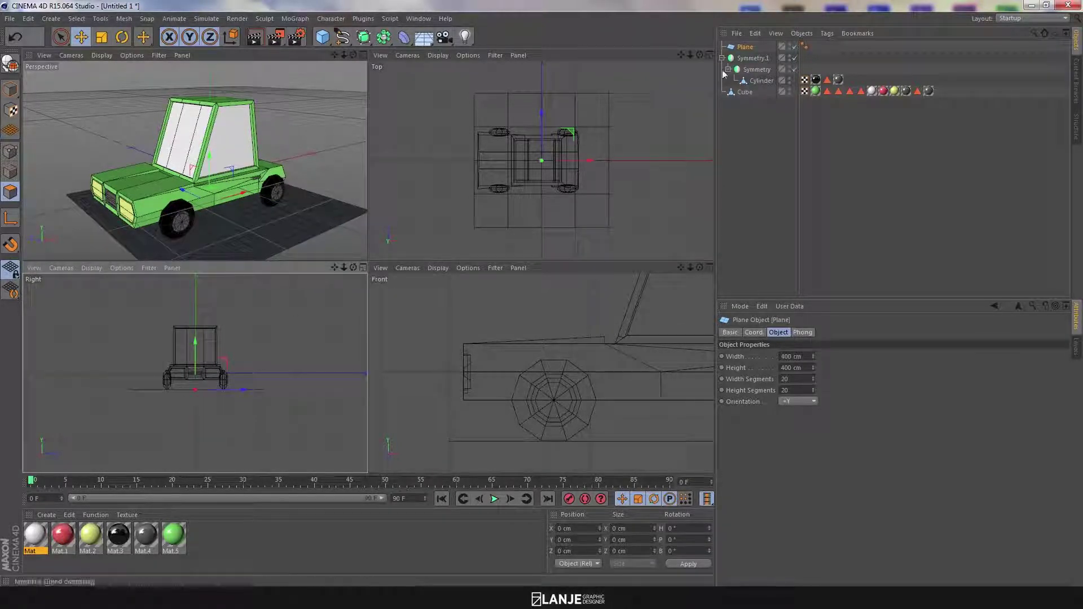
click(804, 47)
key(Delete)
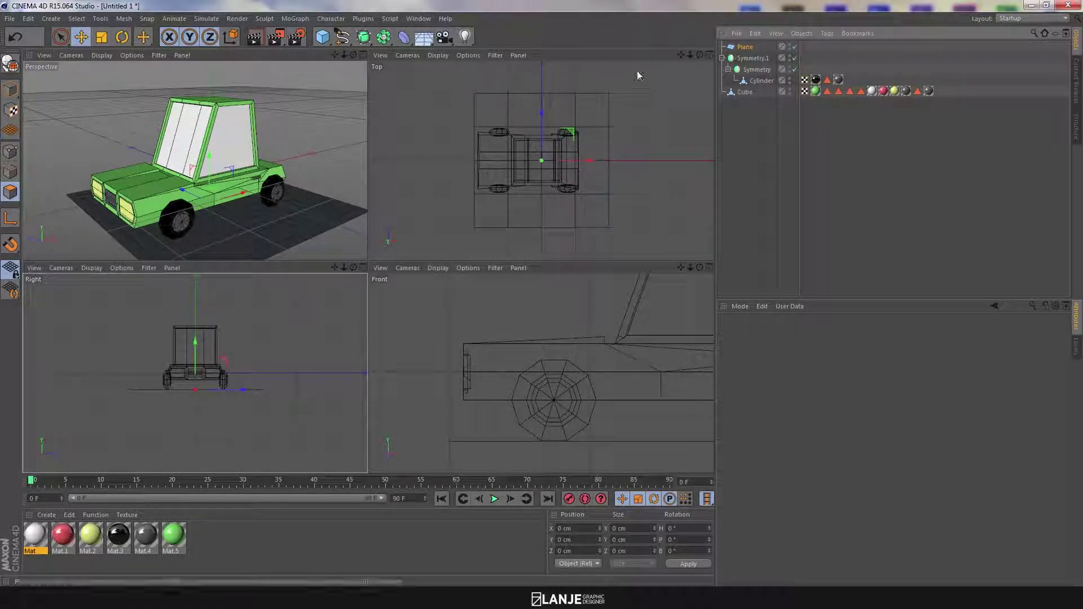
click(709, 55)
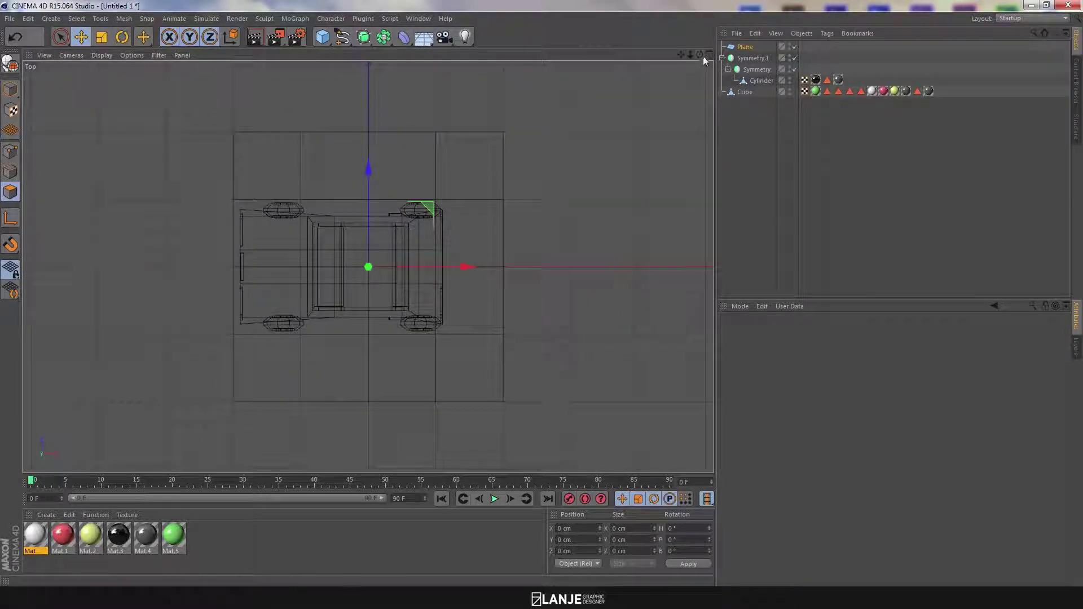
click(709, 55)
click(364, 55)
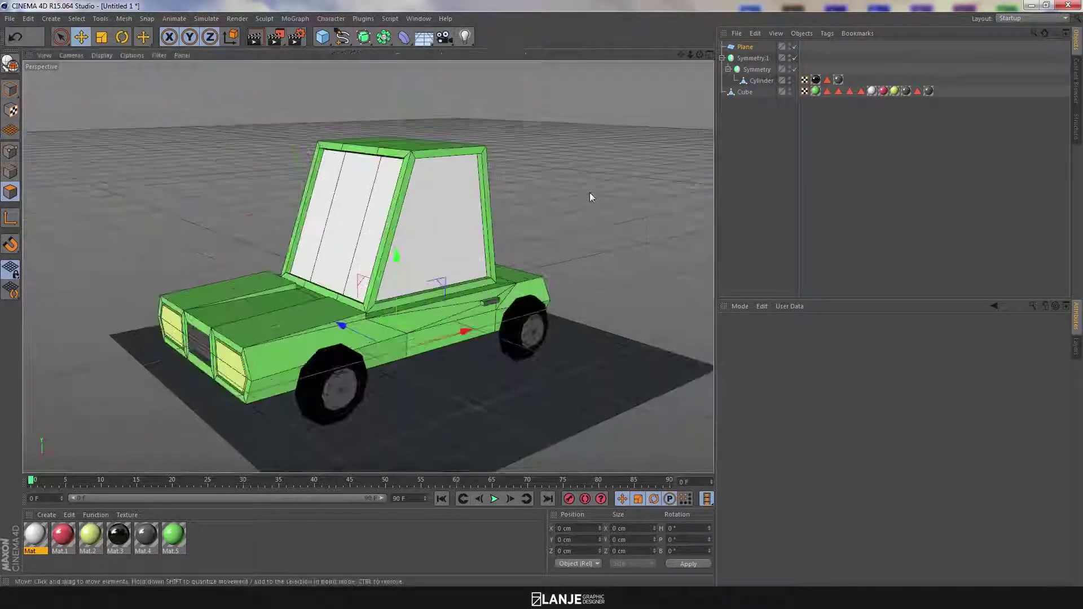
Set the ground plane's width and height to 700 cm each
click(744, 48)
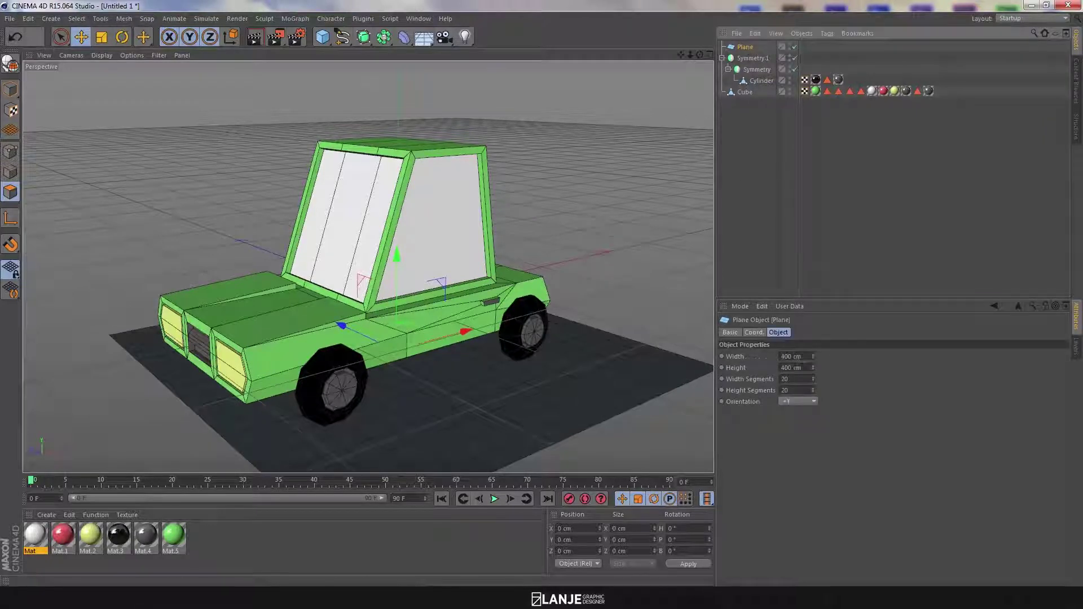
double_click(793, 357)
text(700)
key(Tab)
key(Tab)
click(792, 368)
text(700)
key(Return)
Set the ground plane's width segments and height segments to 10 each
key(BackSpace)
key(BackSpace)
text(10)
key(Tab)
text(10)
key(Return)
click(752, 232)
Make the ground plane editable and place a Polygon Reduction deformer under it as a child
alt+drag(614, 208, 684, 147)
click(747, 50)
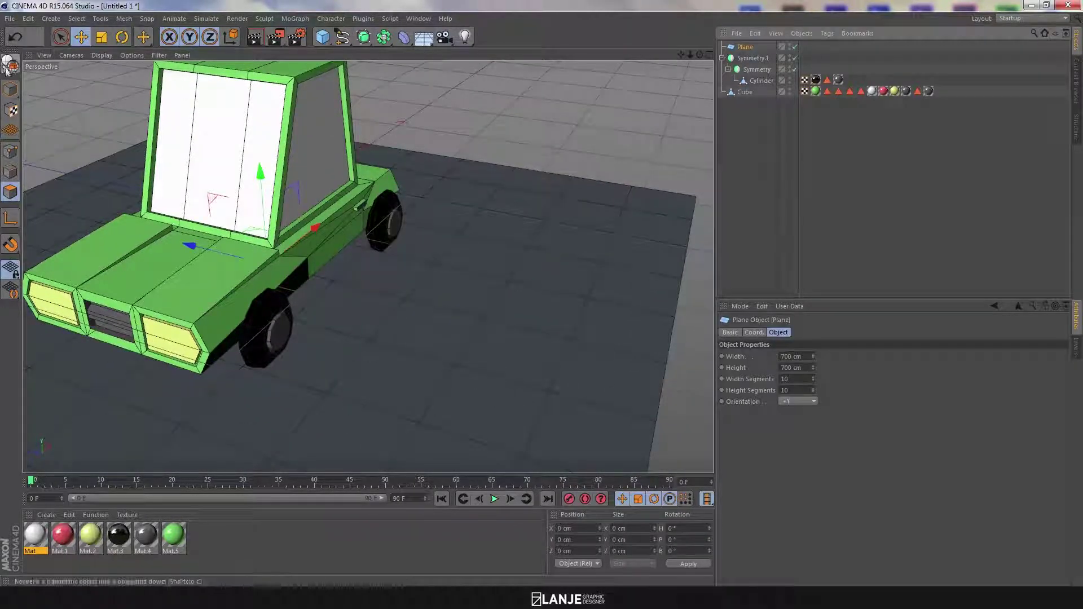
key(c)
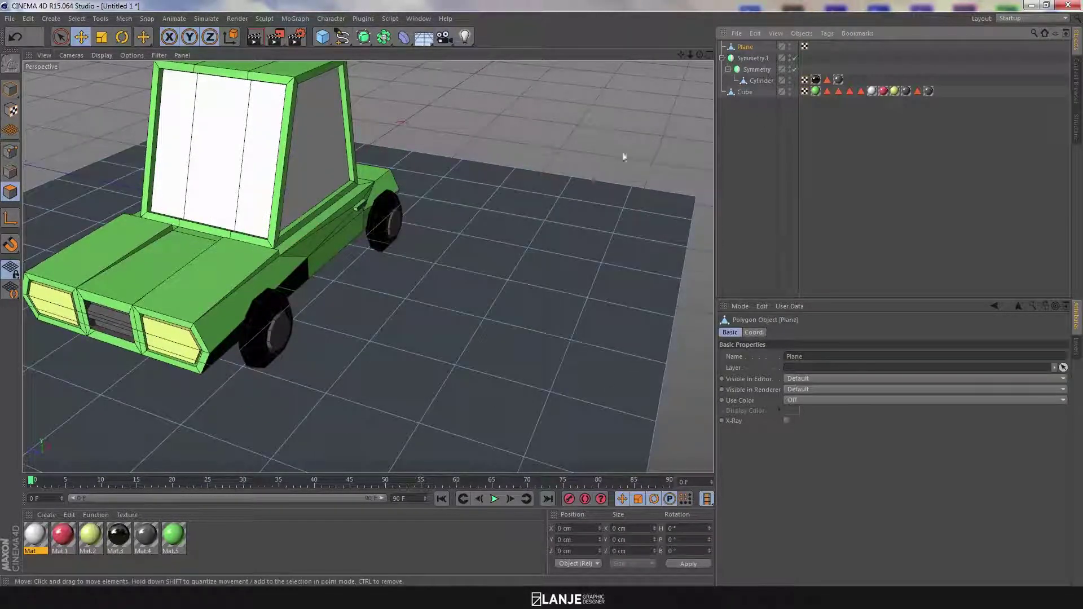
alt+drag(536, 217, 377, 183)
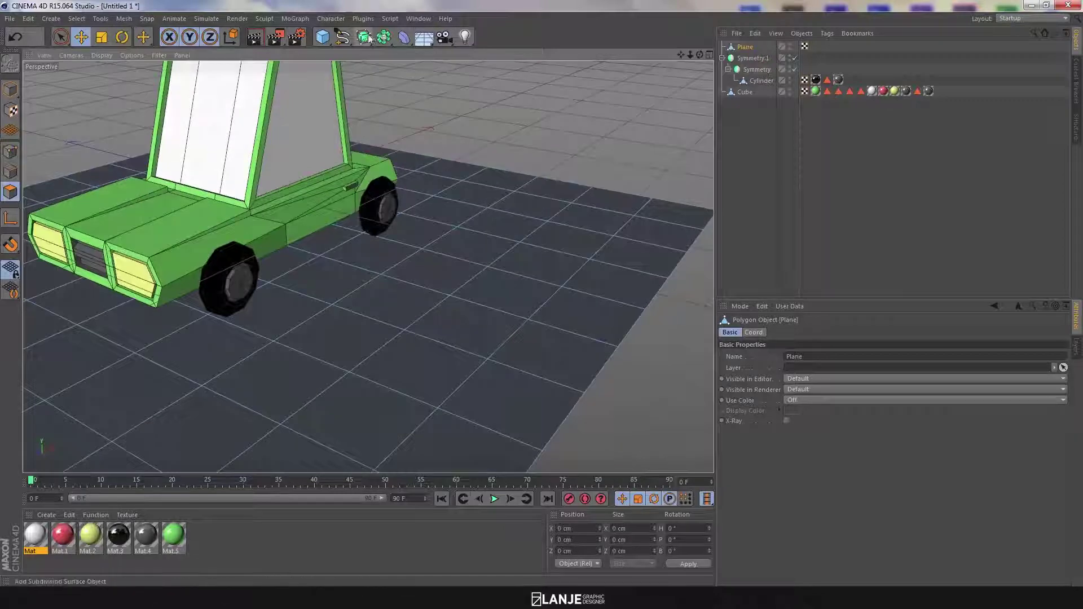
drag(403, 37, 723, 187)
click(724, 184)
drag(768, 47, 748, 58)
click(743, 48)
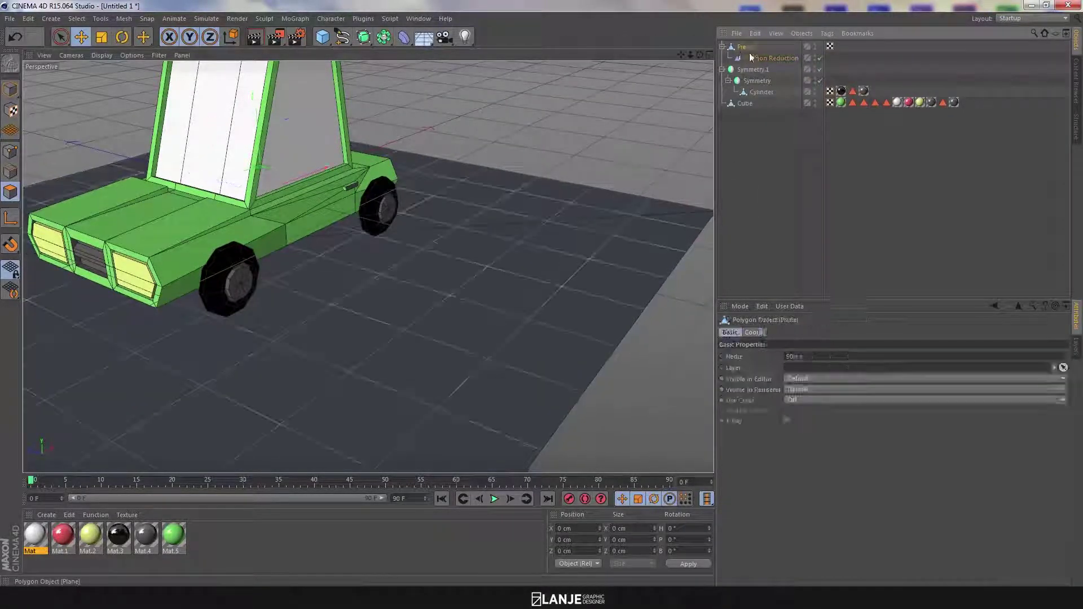
Add a MoGraph Random effector under the ground plane and turn on its deformation of the plane's mesh
click(299, 19)
mouse_move(308, 34)
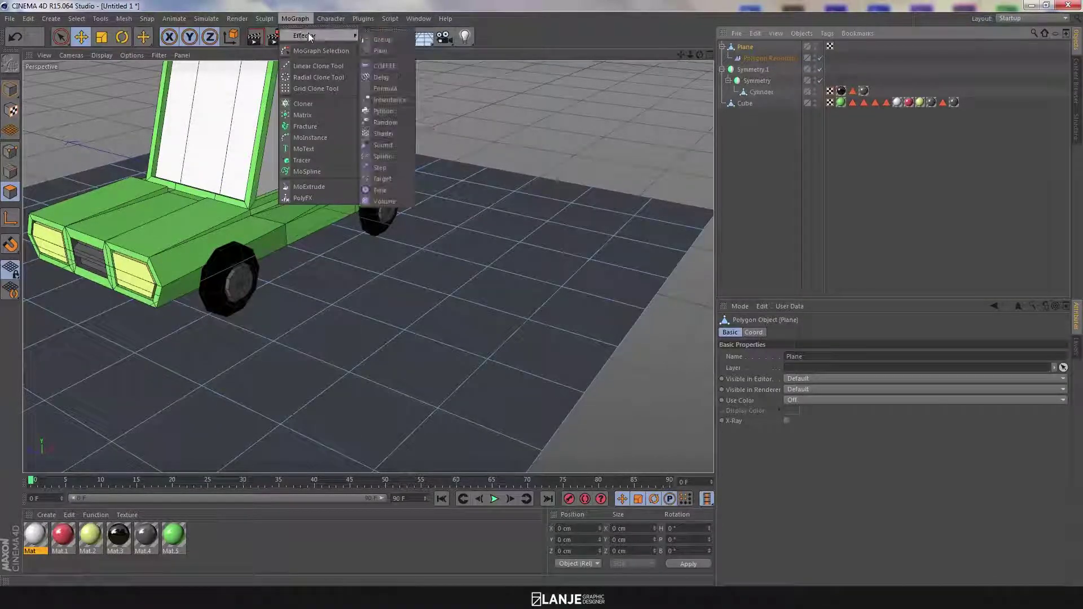
click(384, 122)
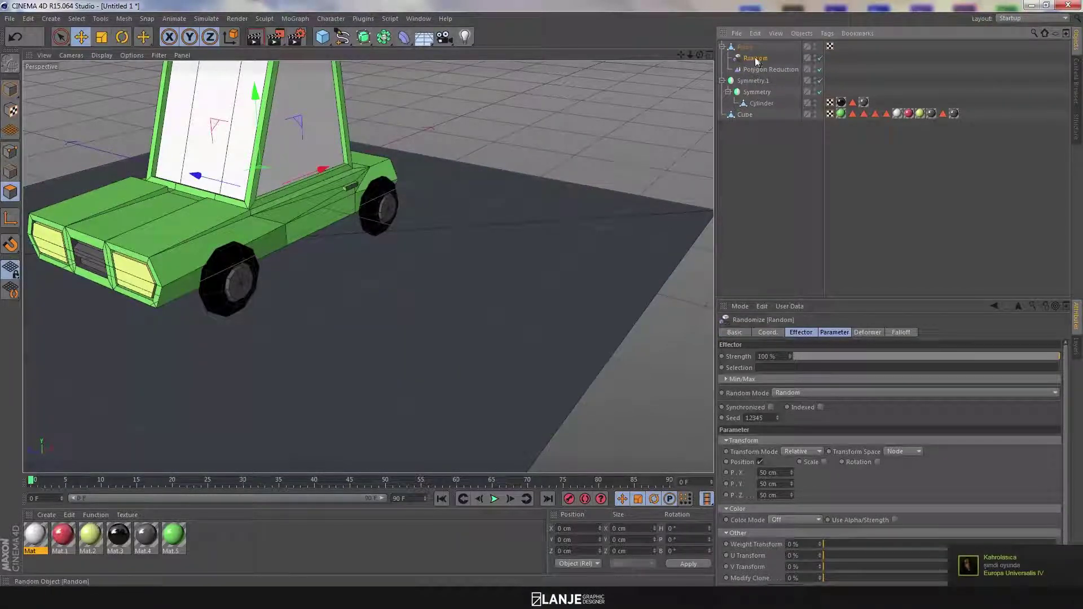
click(867, 332)
click(795, 356)
click(786, 403)
Set the Random effector's position offsets P.X, P.Y and P.Z to 10 cm each
alt+drag(508, 295, 451, 265)
click(834, 332)
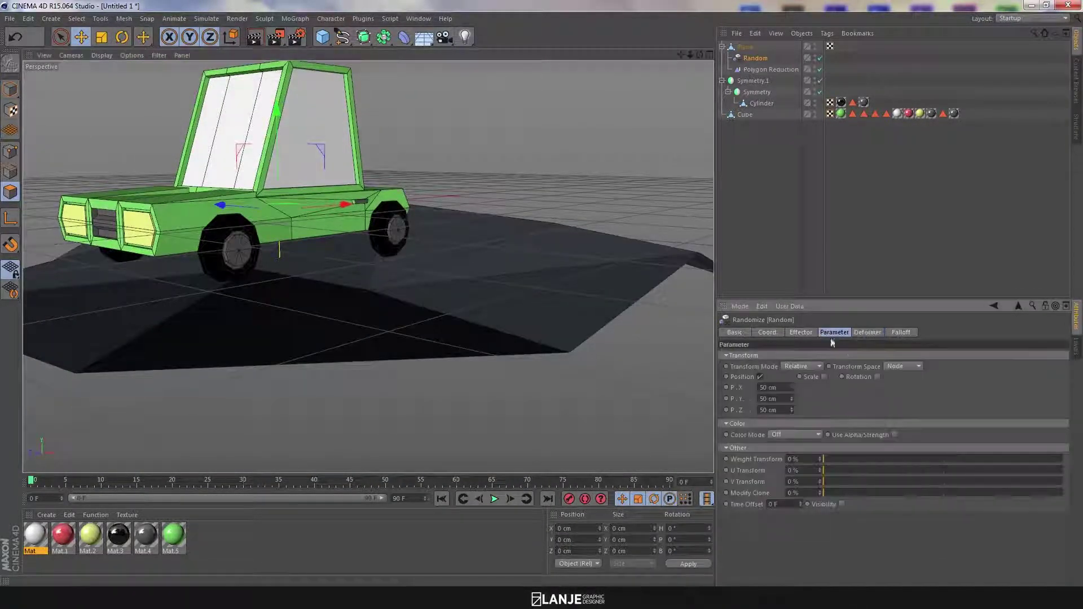
click(772, 387)
text(10)
key(Tab)
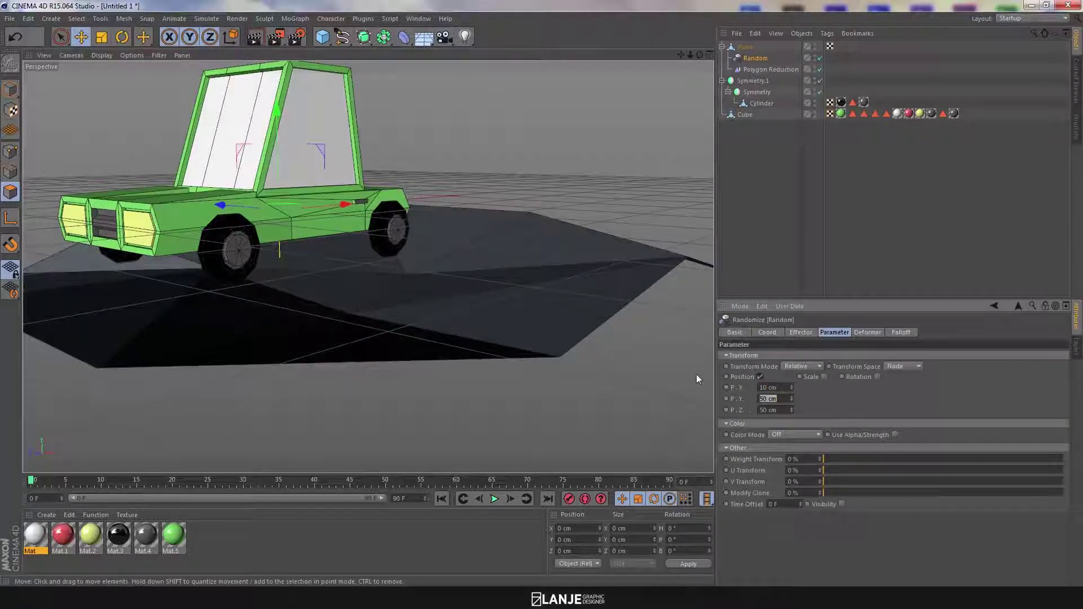
text(10)
key(Tab)
text(10)
key(Return)
Set the Polygon Reduction strength on the ground plane to 71%
alt+drag(461, 208, 510, 242)
click(761, 70)
drag(846, 358, 846, 361)
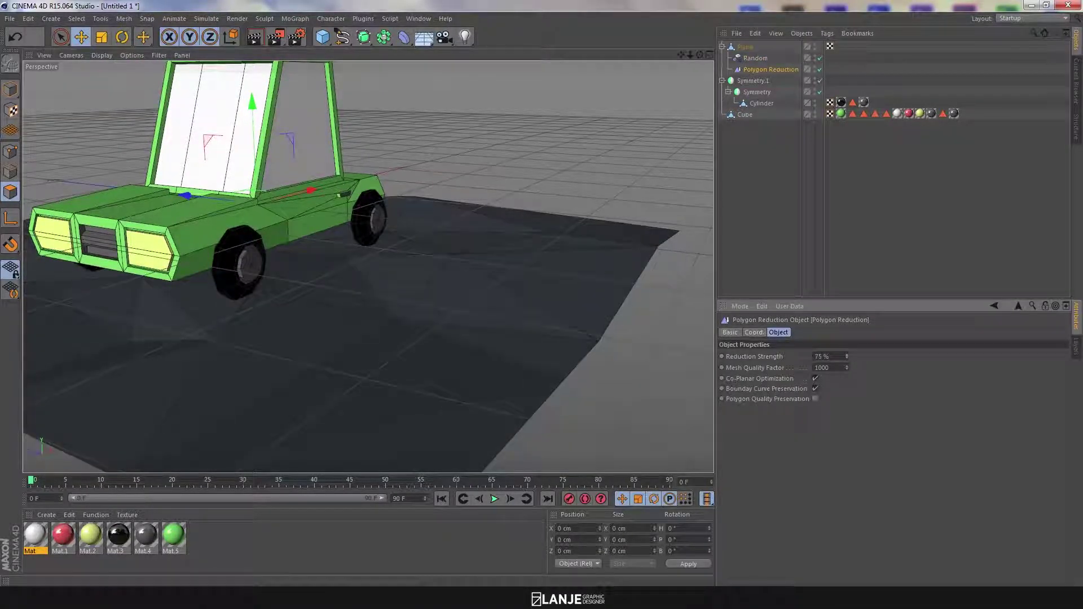
Frame the car from a low front three-quarter angle, add a Camera there and look through it
alt+drag(395, 248, 340, 240)
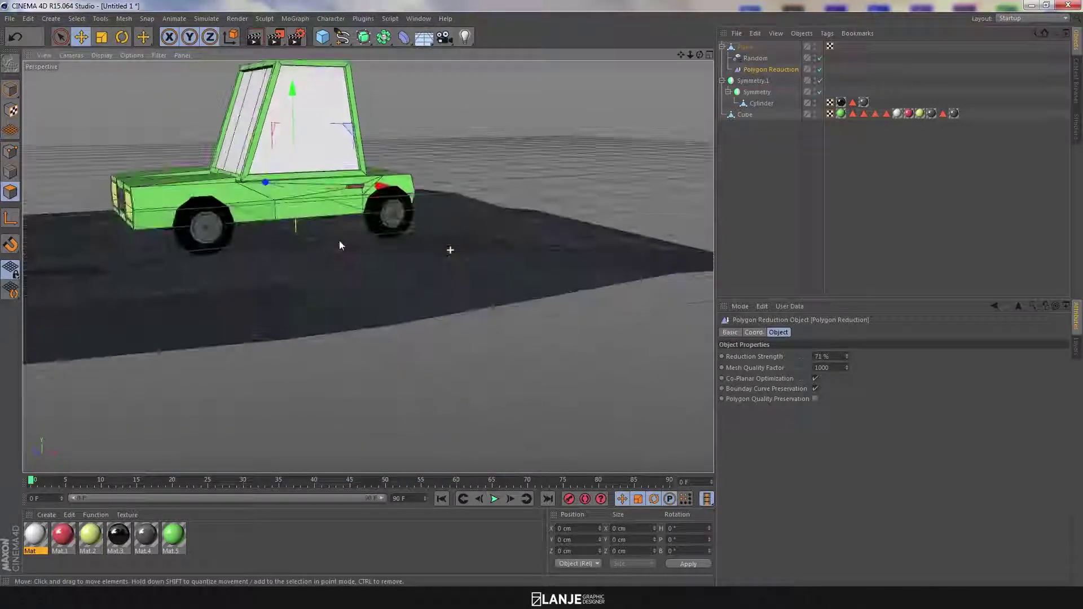
alt+drag(342, 67, 421, 202)
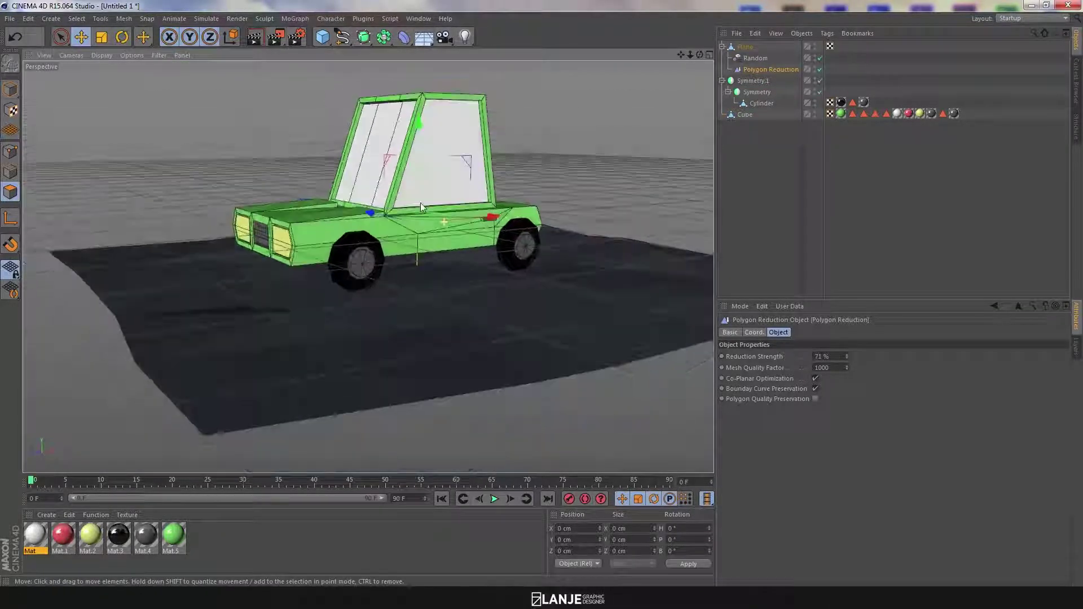
scroll(353, 211, up, 3)
alt+middle_drag(460, 196, 425, 272)
alt+drag(434, 274, 471, 245)
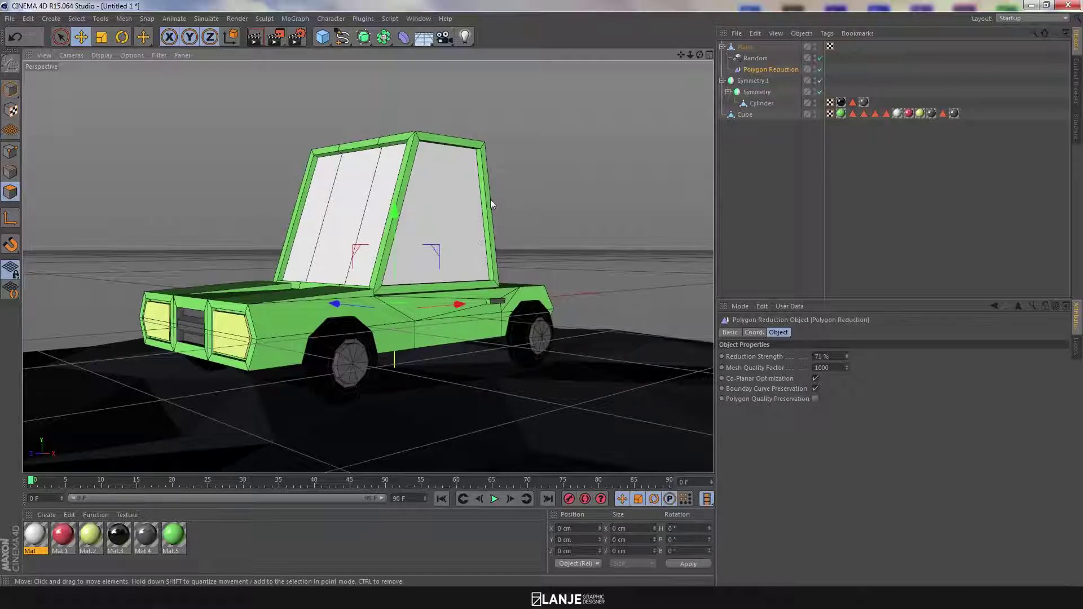
alt+drag(540, 249, 532, 223)
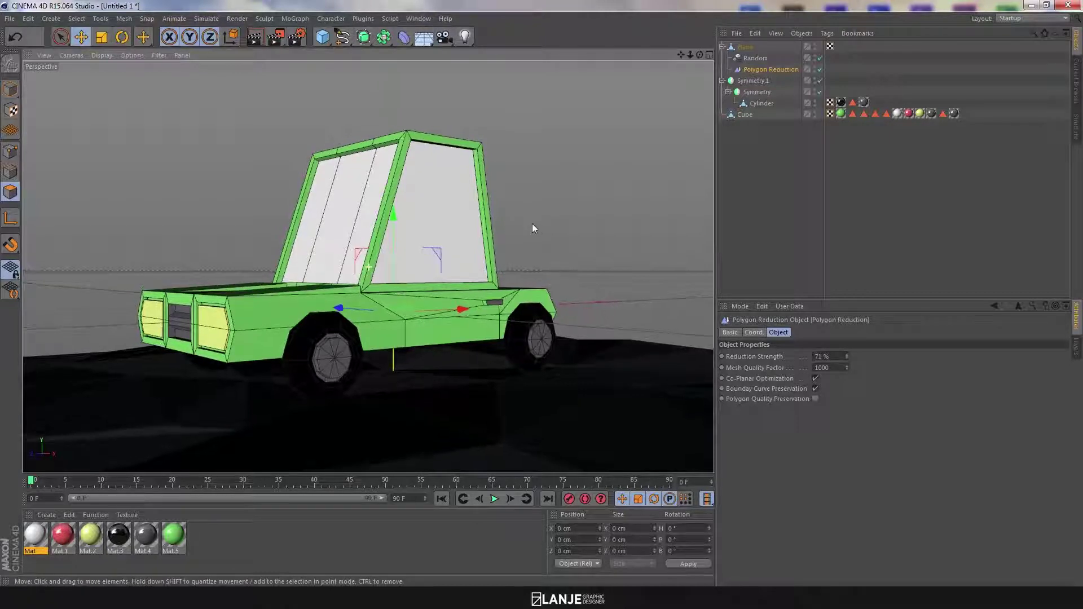
click(444, 38)
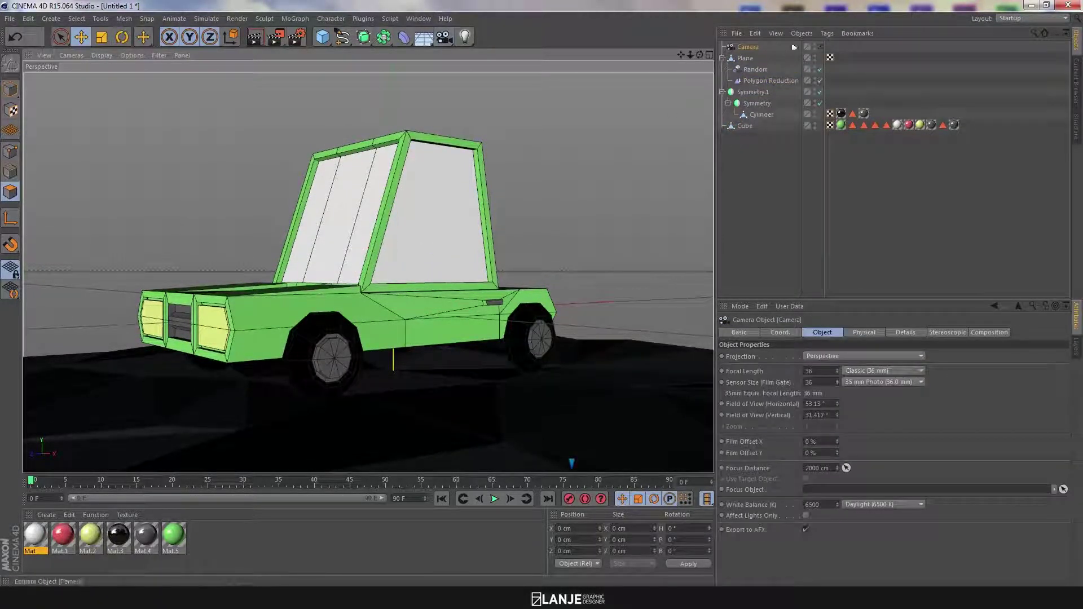
drag(822, 49, 819, 57)
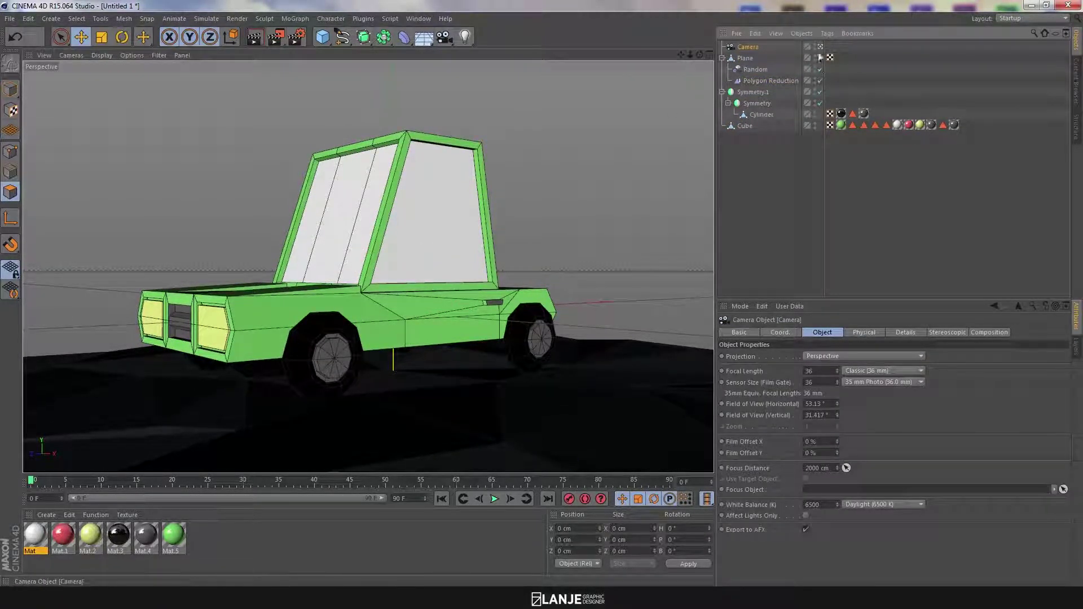
Examine the camera's placement relative to the car from outside and compare it with the camera view
click(754, 213)
alt+drag(584, 192, 440, 211)
alt+right_drag(440, 211, 345, 225)
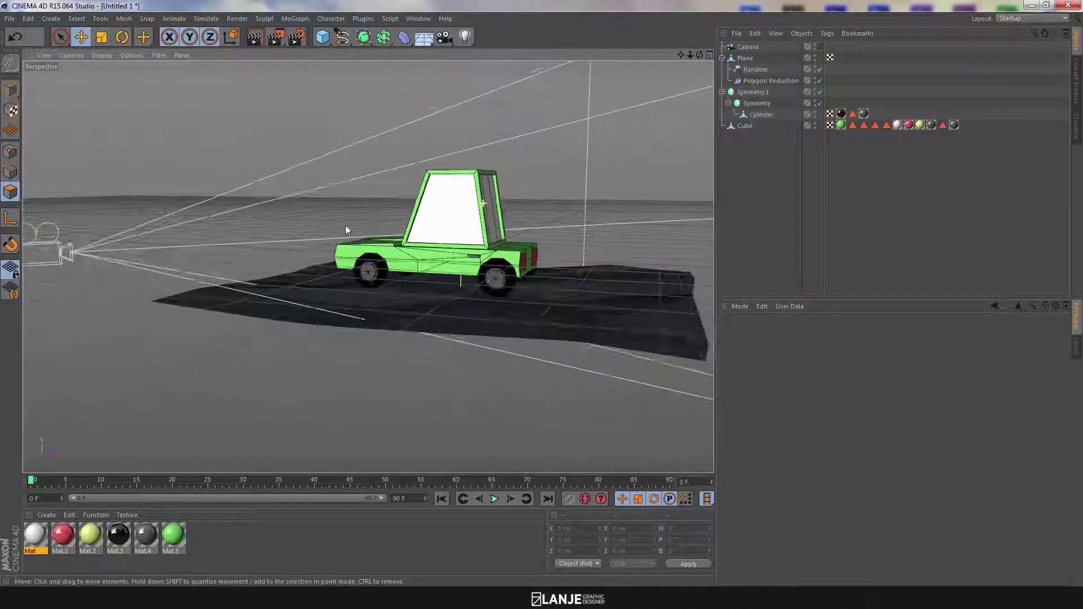
click(819, 46)
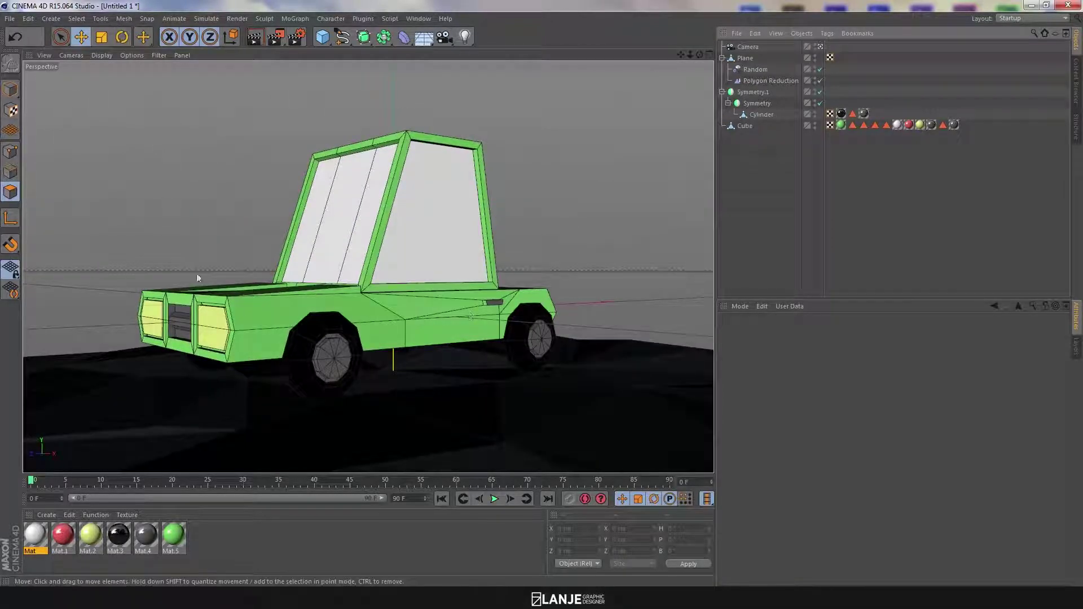
click(820, 47)
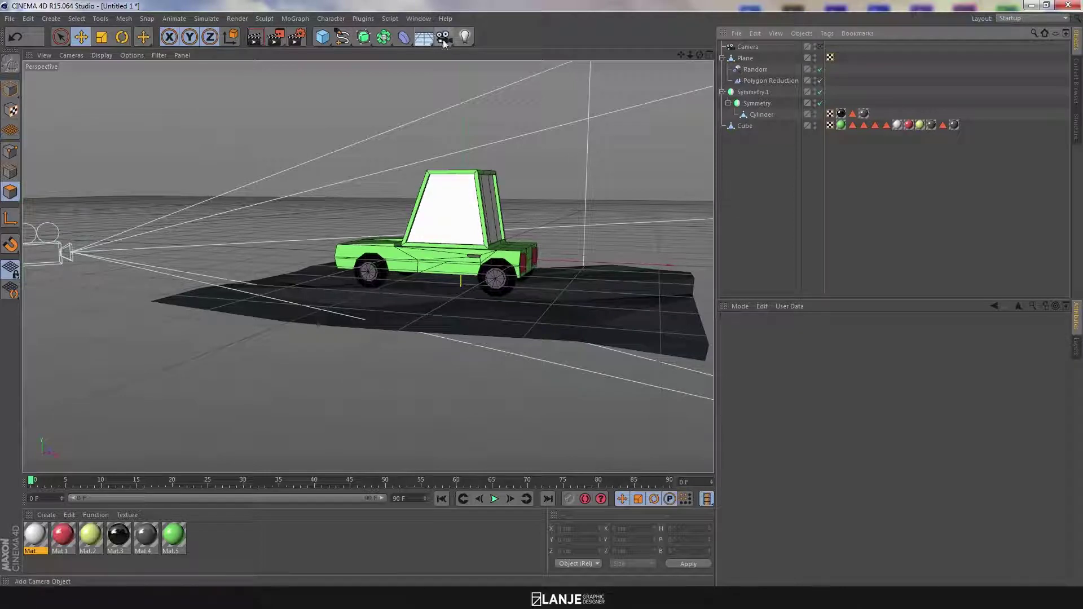
Add a Physical Sky to the scene and select it
click(442, 43)
click(419, 41)
click(419, 41)
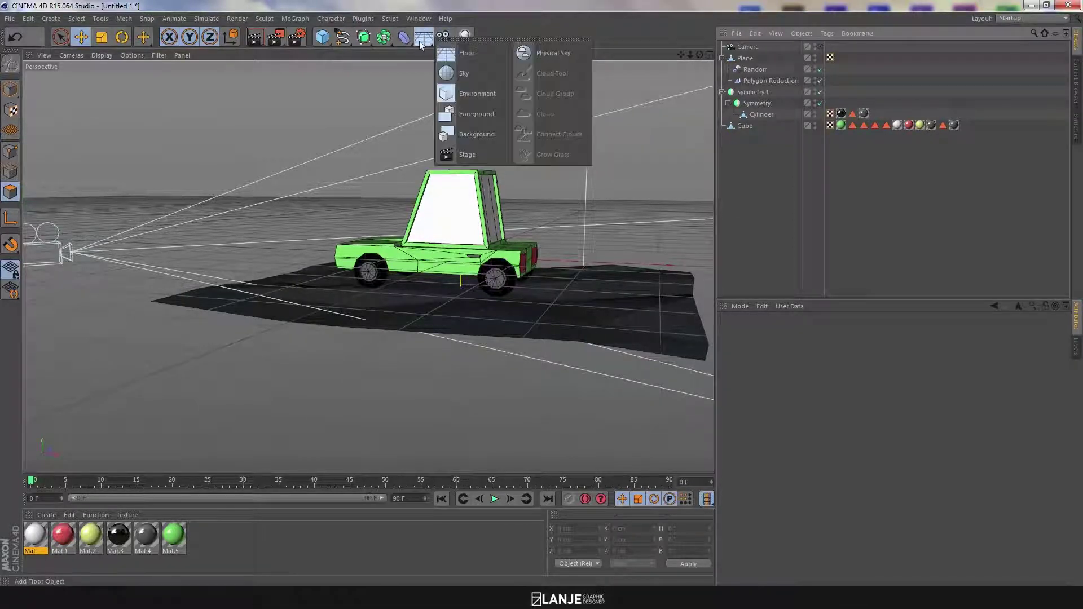
click(554, 53)
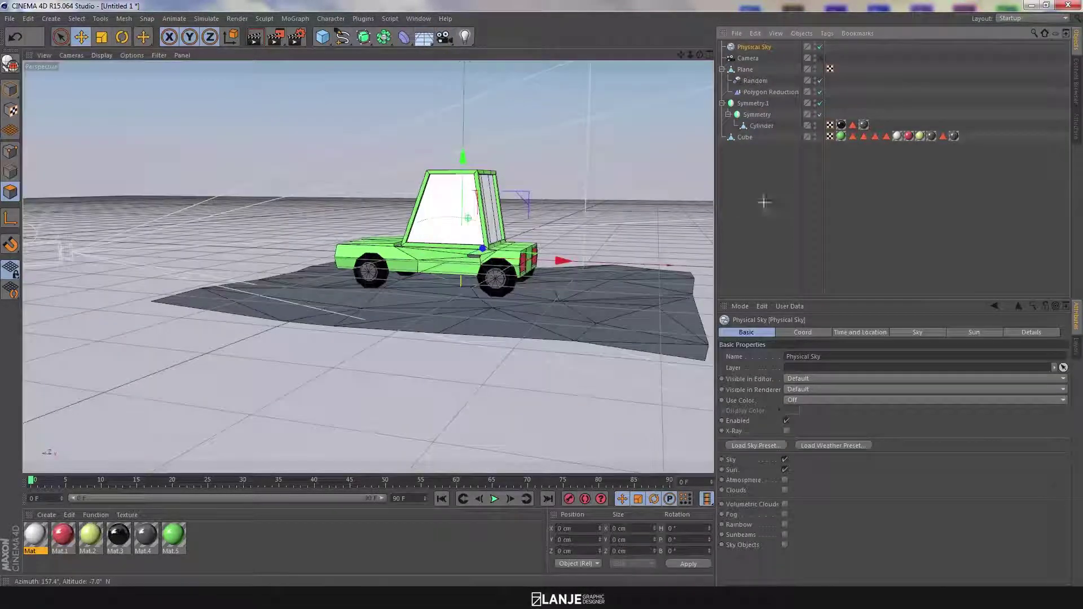
click(780, 204)
click(756, 47)
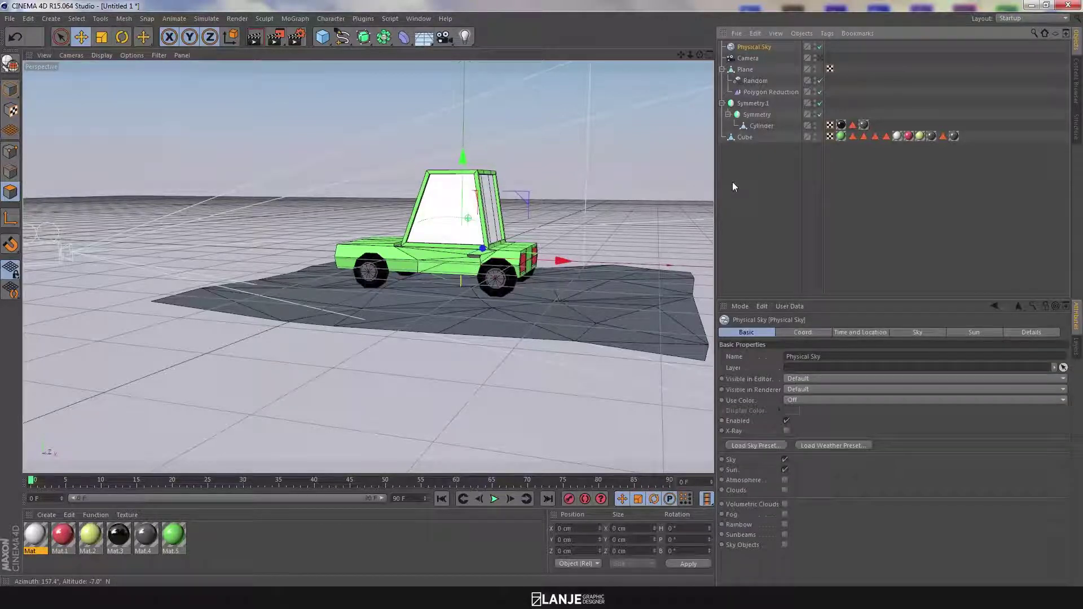
Set the Physical Sky's time to 18:00:00 and look at the car through the camera
alt+drag(357, 277, 414, 280)
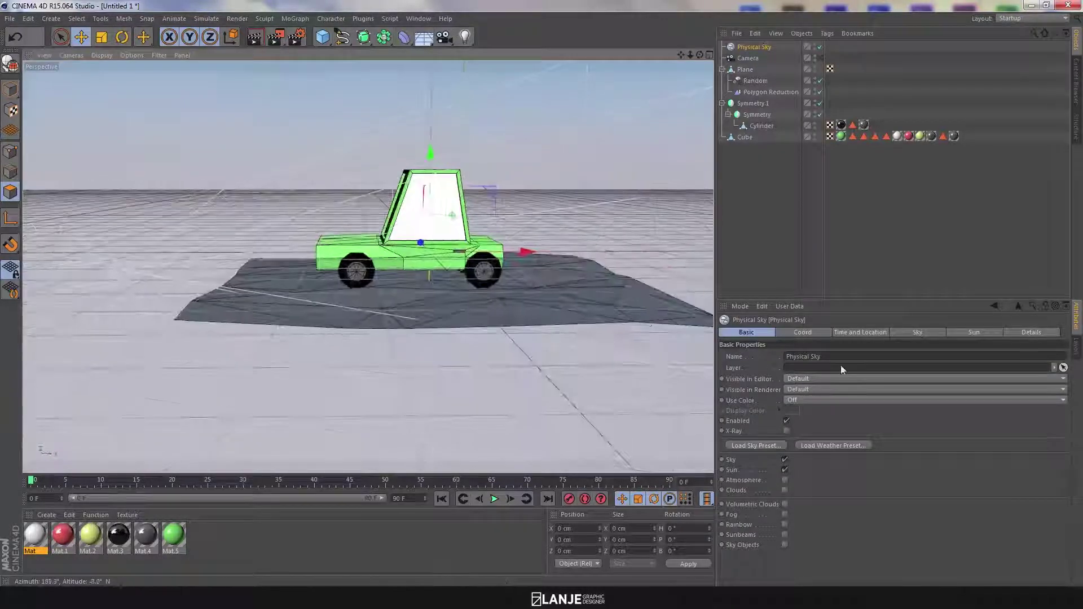
click(905, 332)
click(870, 332)
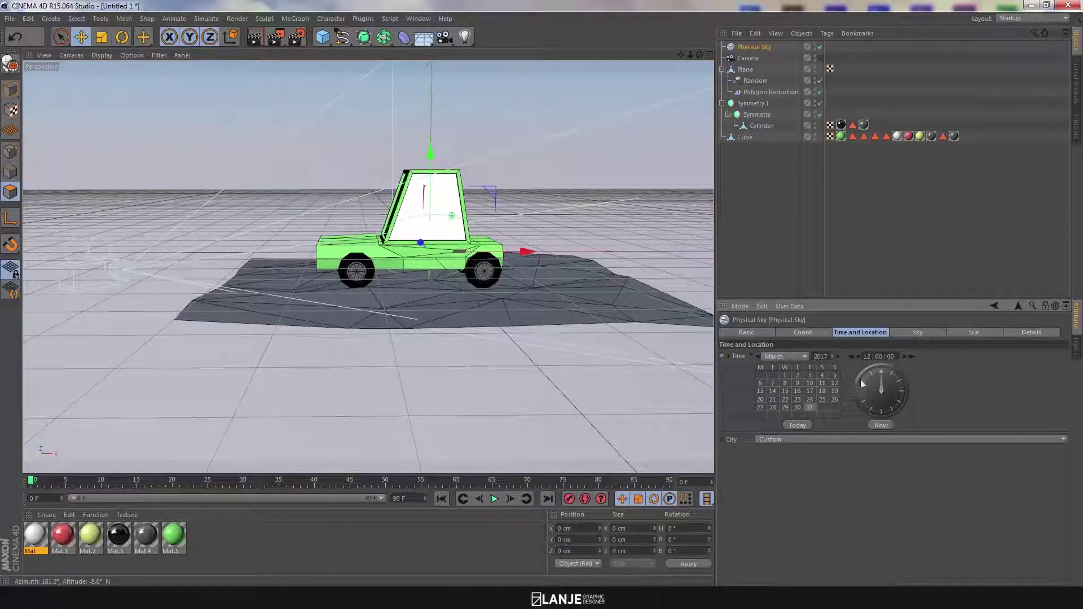
click(911, 356)
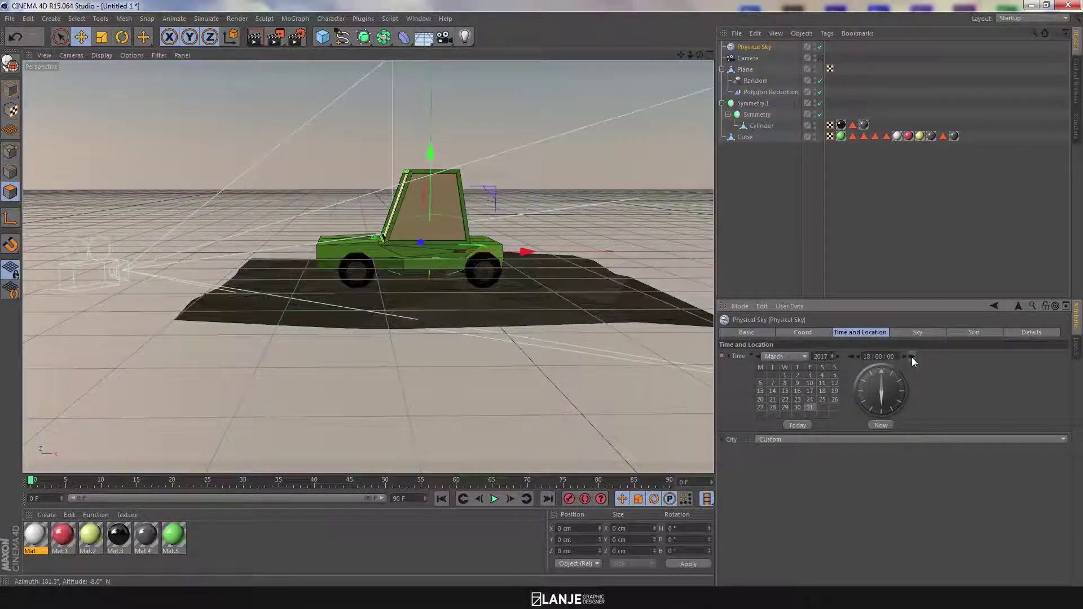
click(851, 356)
click(821, 58)
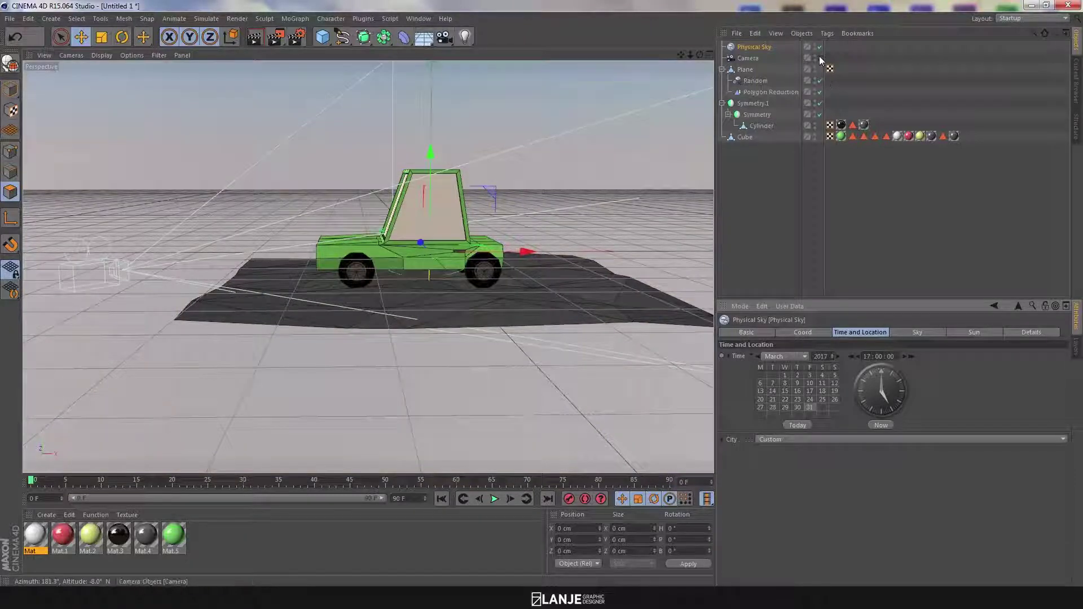
click(911, 357)
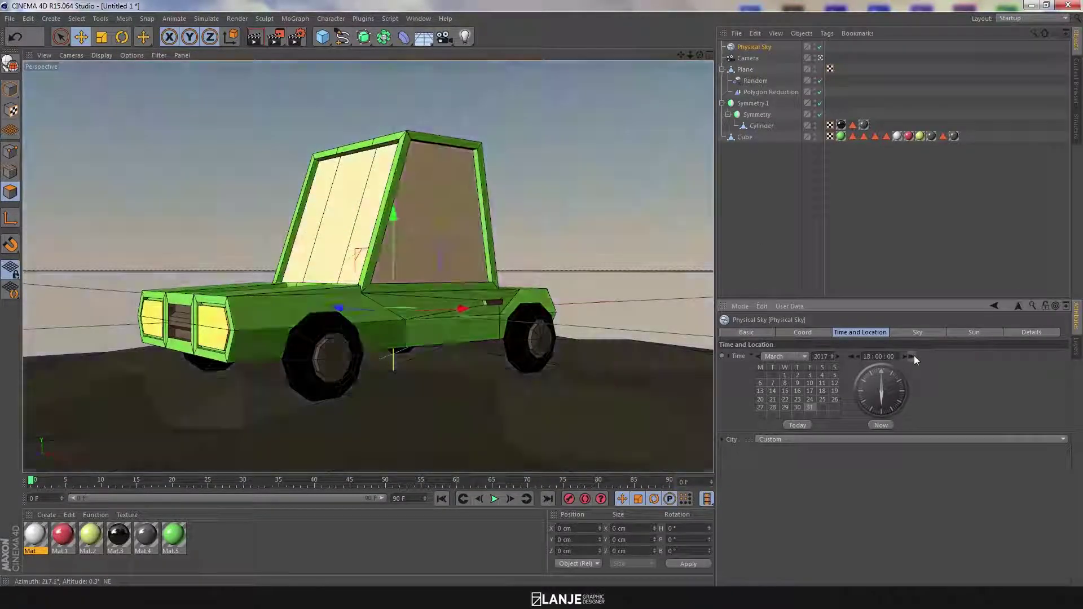
click(912, 357)
click(853, 357)
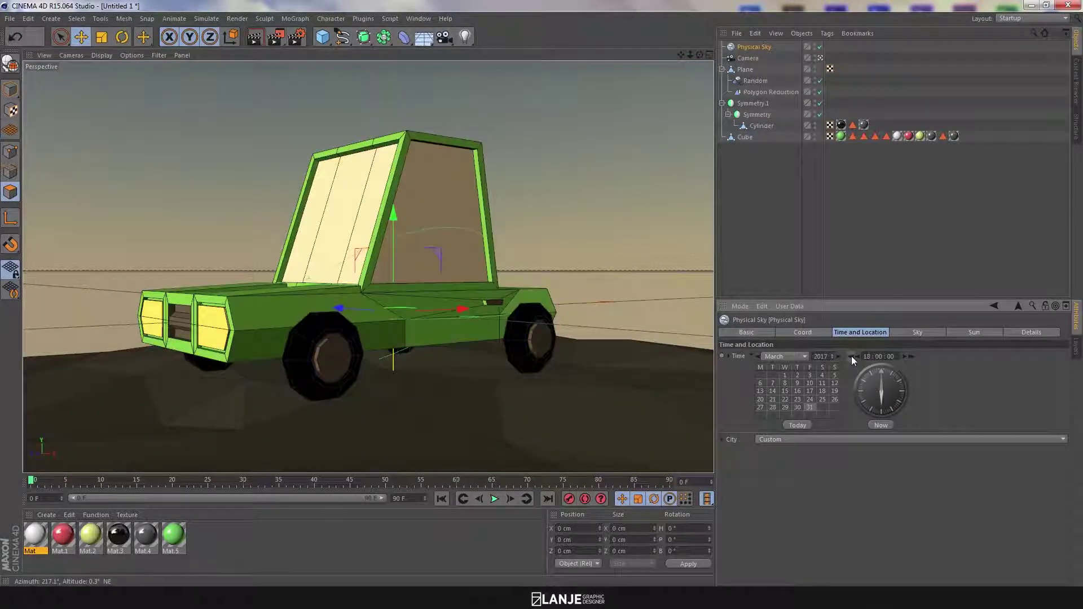
click(761, 236)
Add a Light to the scene and set its color to black
drag(465, 38, 492, 50)
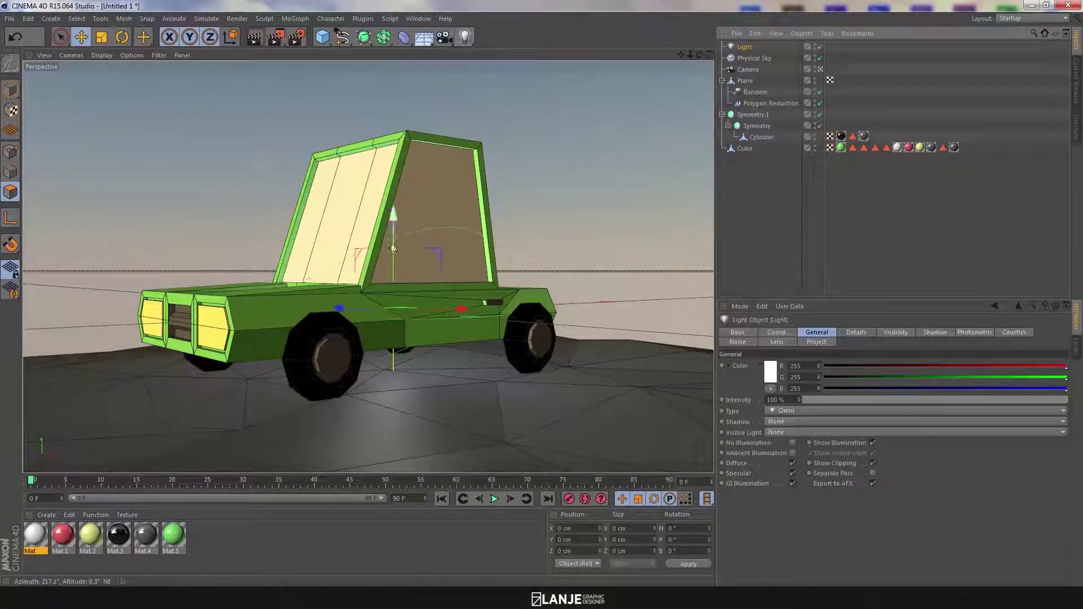
click(773, 374)
drag(715, 378, 712, 391)
click(751, 426)
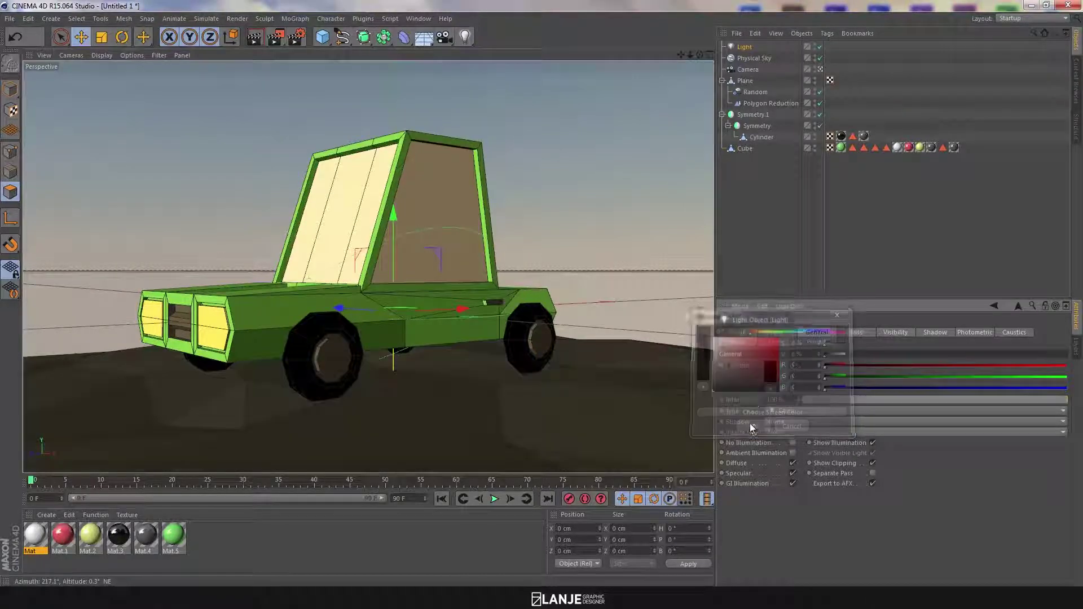
Lower the black light vertically to just above the ground beneath the car and deselect it
drag(392, 213, 399, 270)
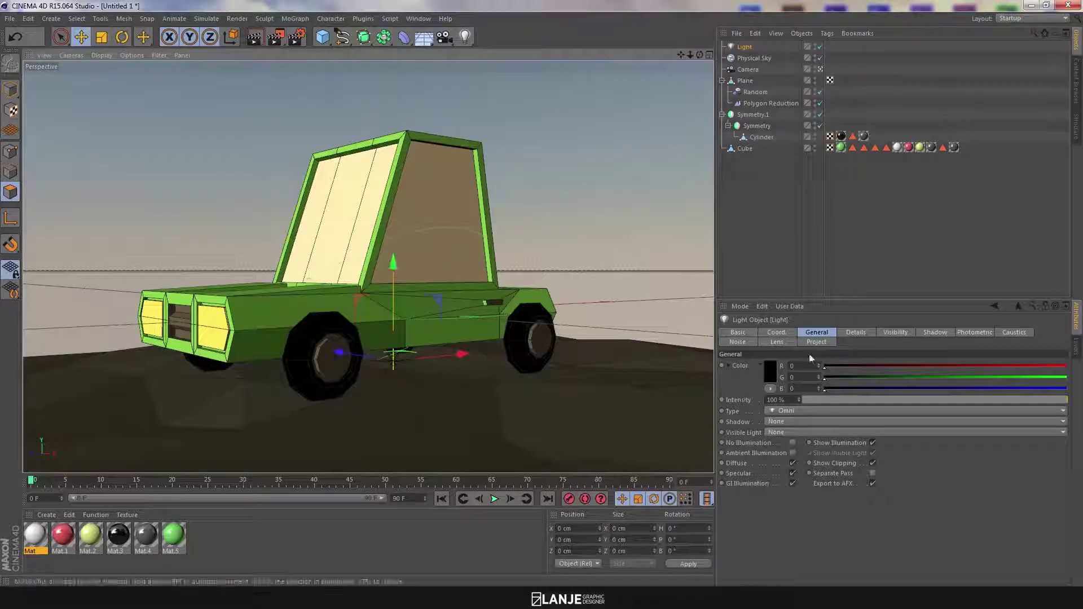
click(695, 220)
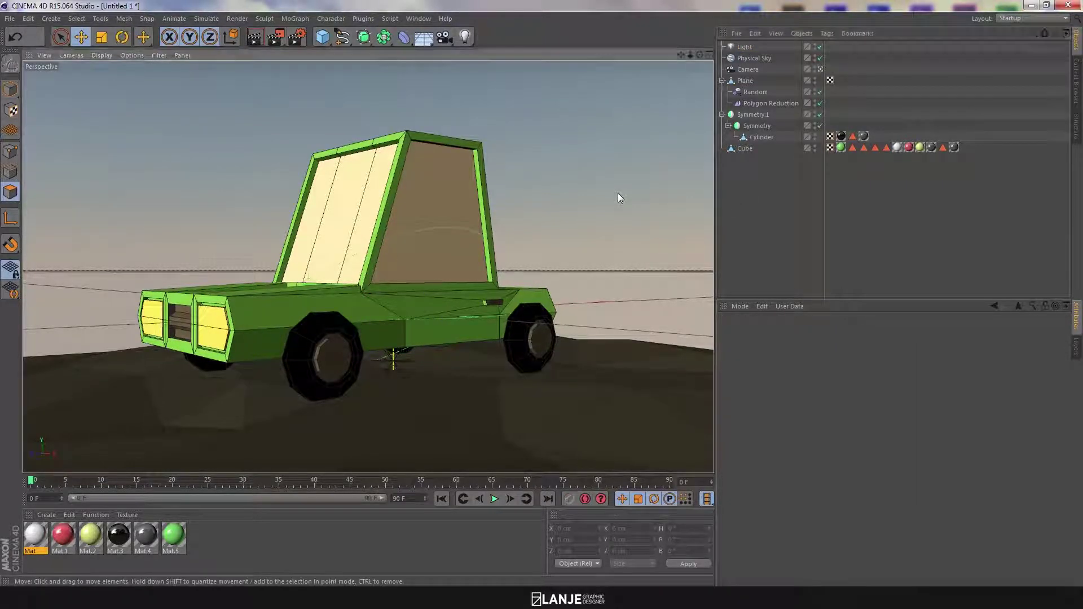
Leave the camera view, add a second light, and raise it about 79 cm above the car's base
click(820, 69)
mouse_move(543, 214)
alt+mouse_down()
mouse_move(515, 209)
mouse_move(538, 195)
mouse_move(543, 228)
alt+mouse_up()
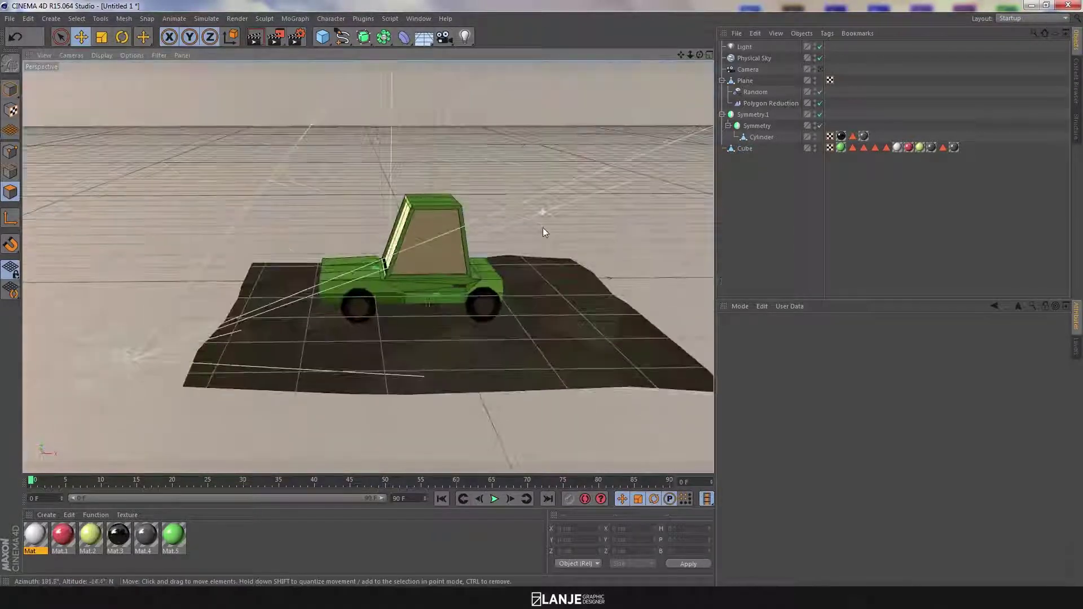
drag(466, 37, 501, 50)
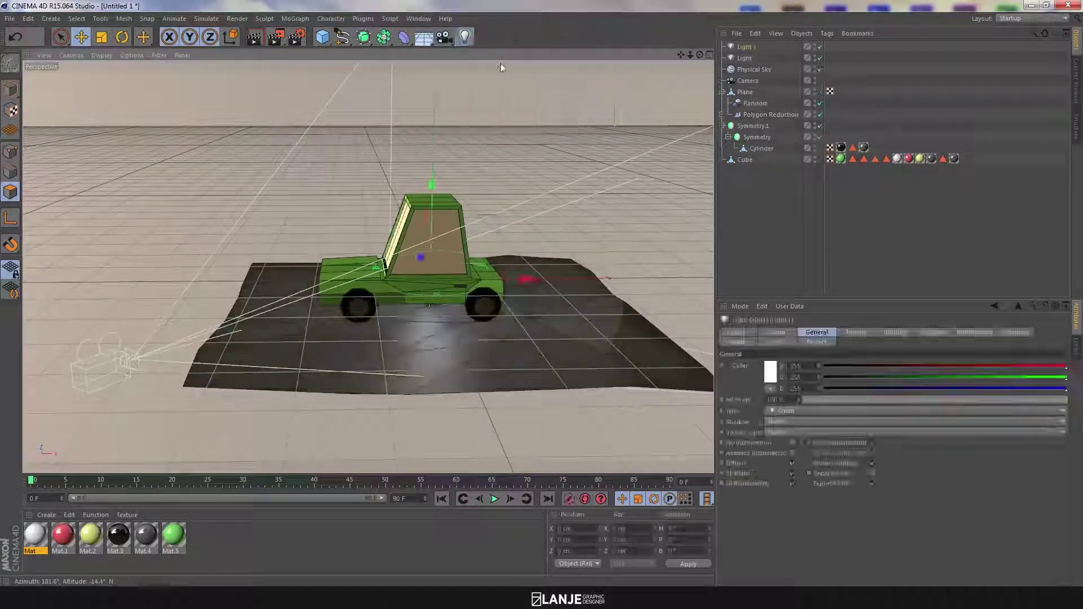
drag(433, 183, 443, 138)
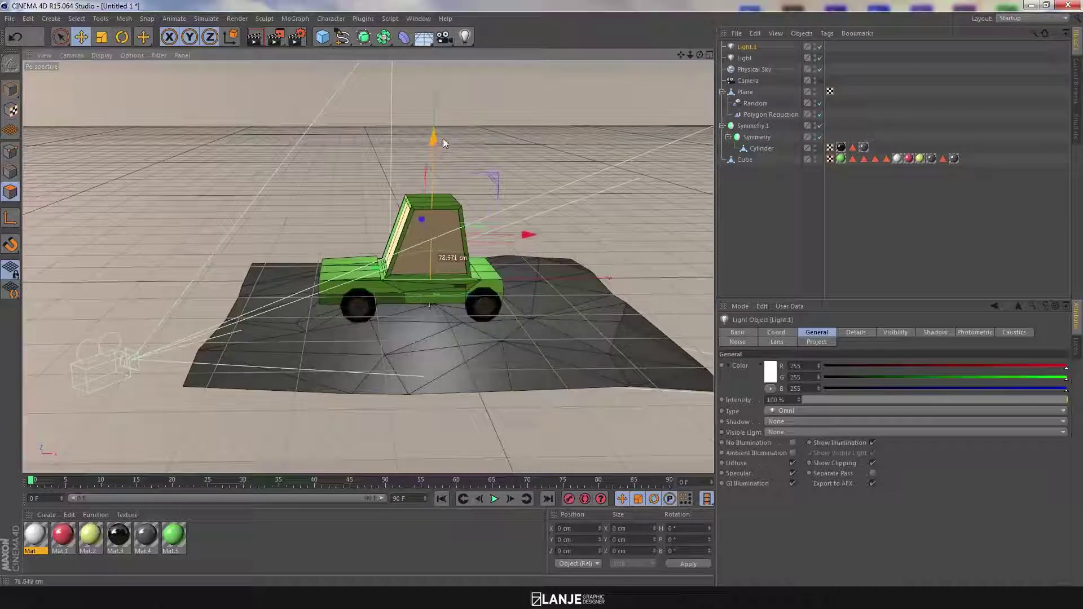
alt+drag(501, 223, 832, 249)
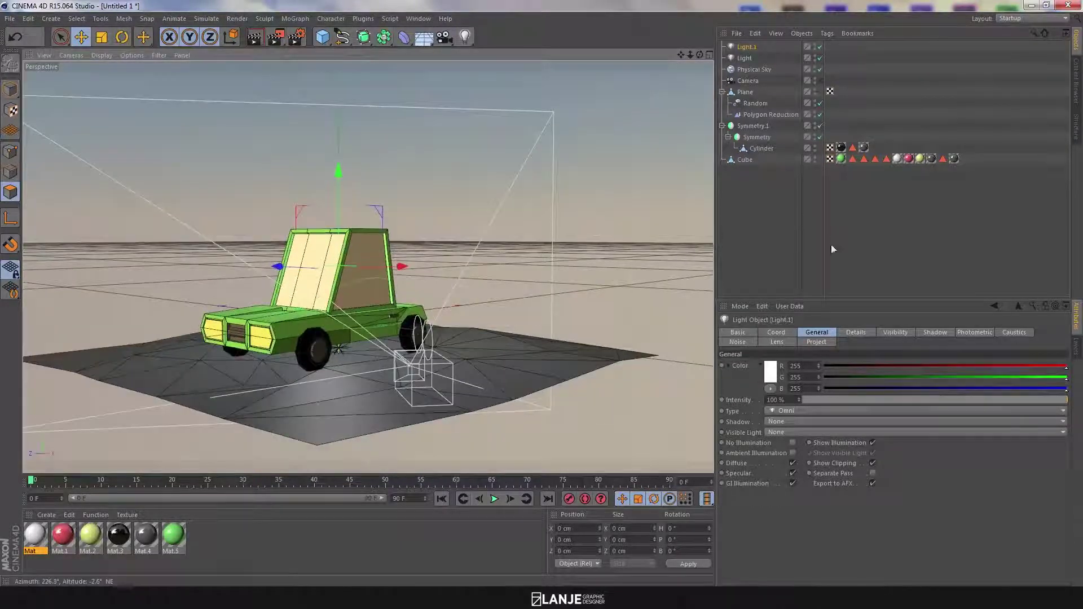
Set the second light's intensity to 20% and deselect it
double_click(784, 398)
text(20)
key(Return)
click(760, 205)
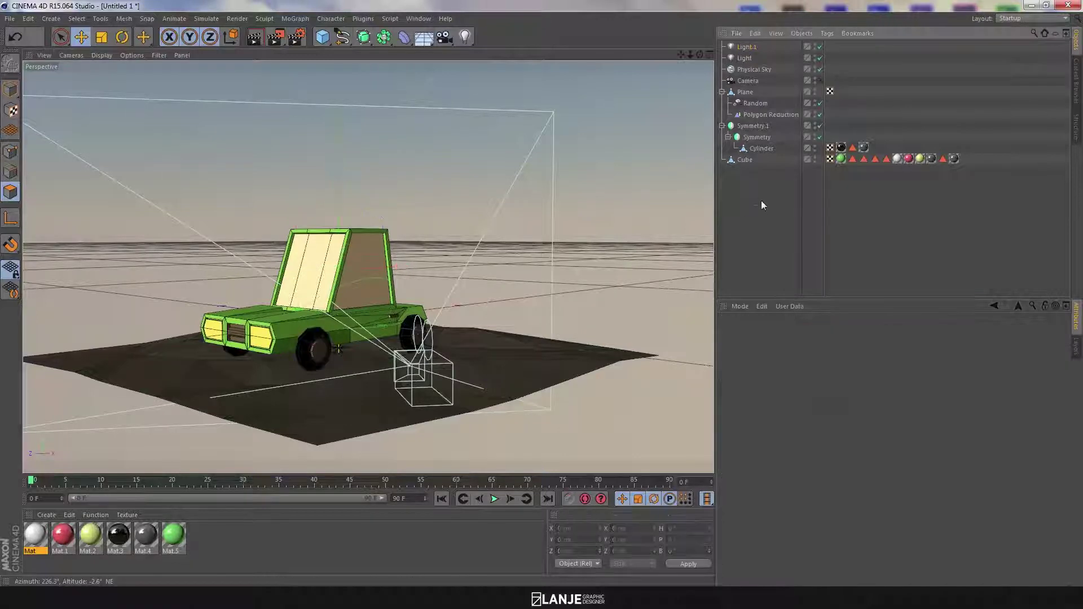
Set the white material's specular width to 62% and try its Specular channel on, leaving it disabled
double_click(44, 532)
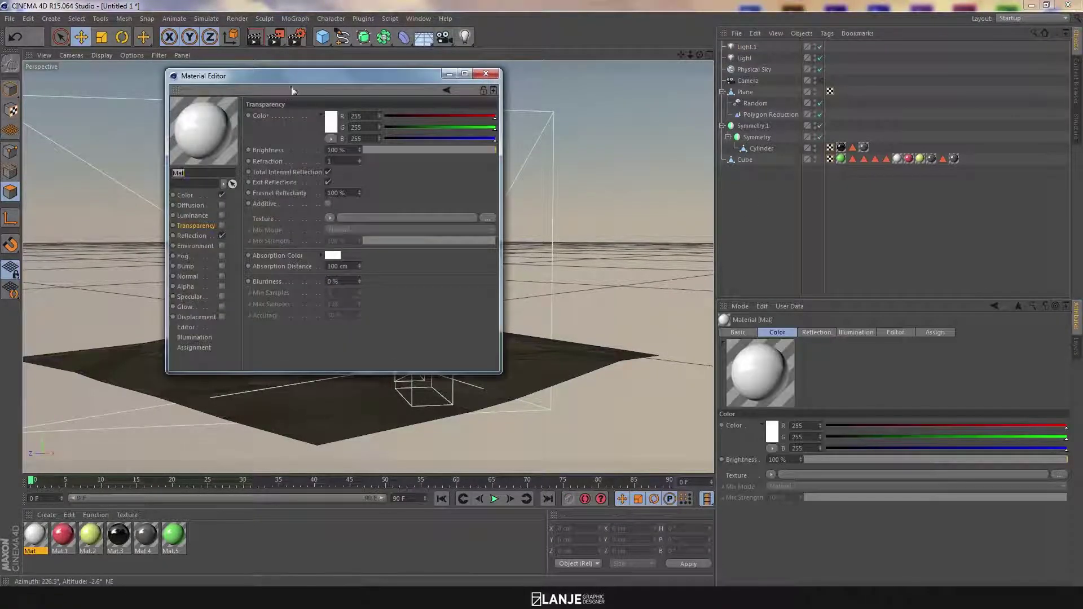
drag(296, 82, 457, 99)
click(353, 330)
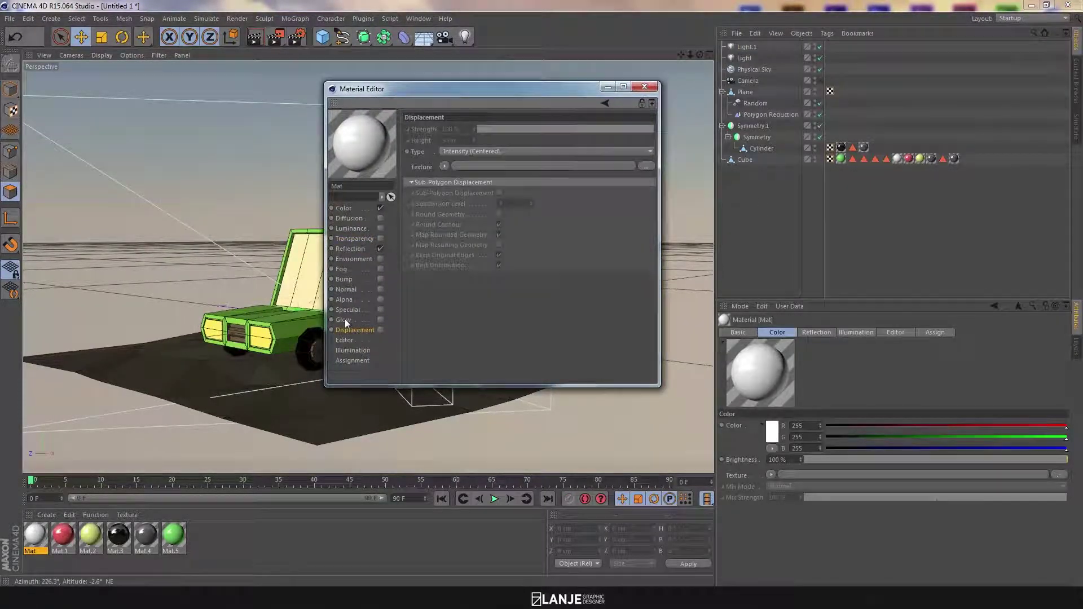
click(345, 320)
click(347, 309)
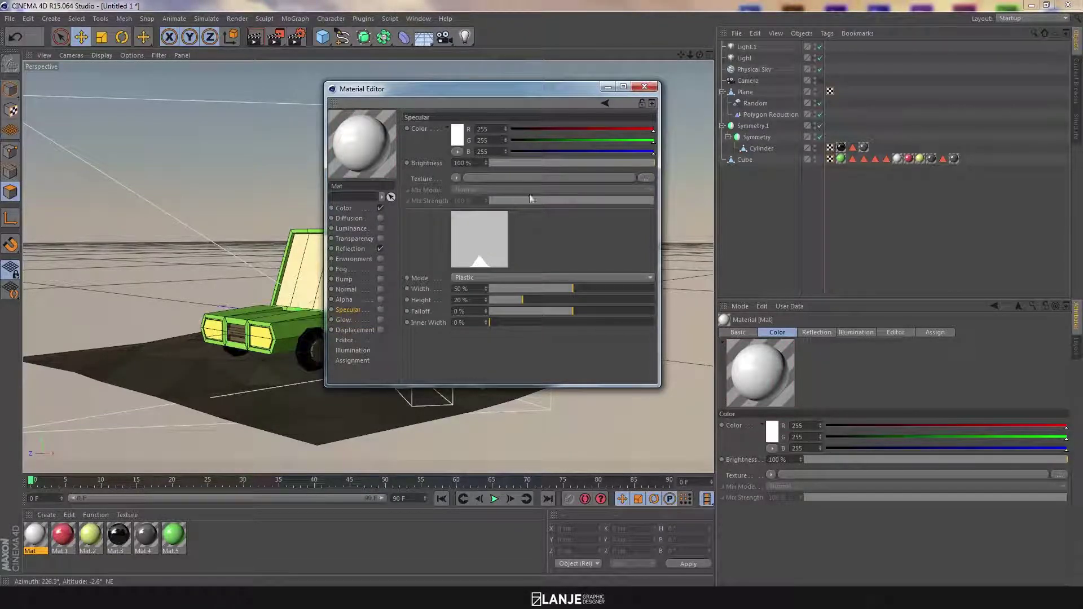
drag(561, 291, 592, 289)
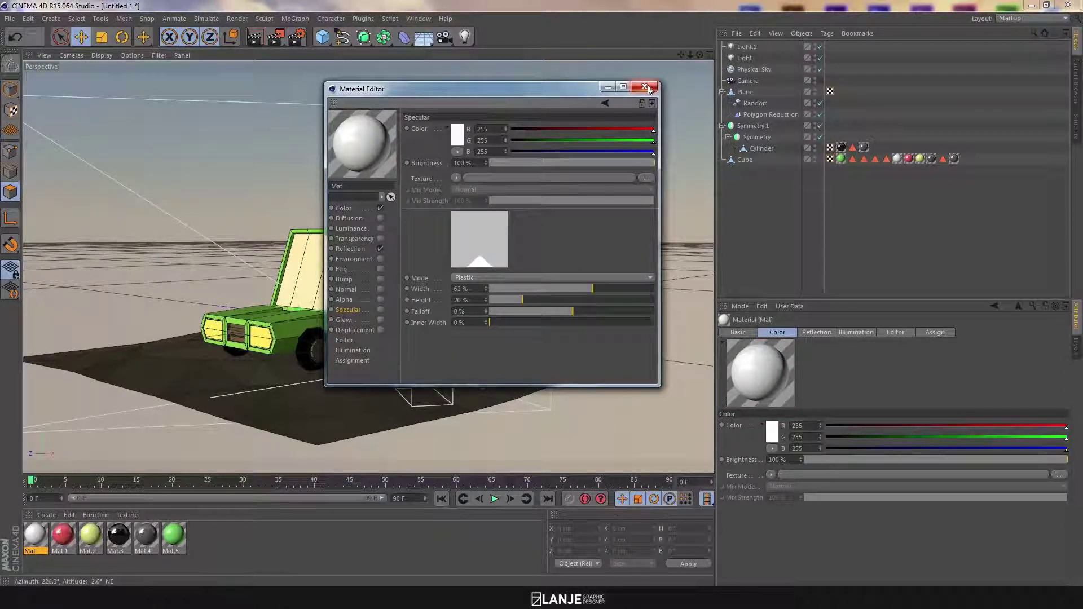
click(382, 309)
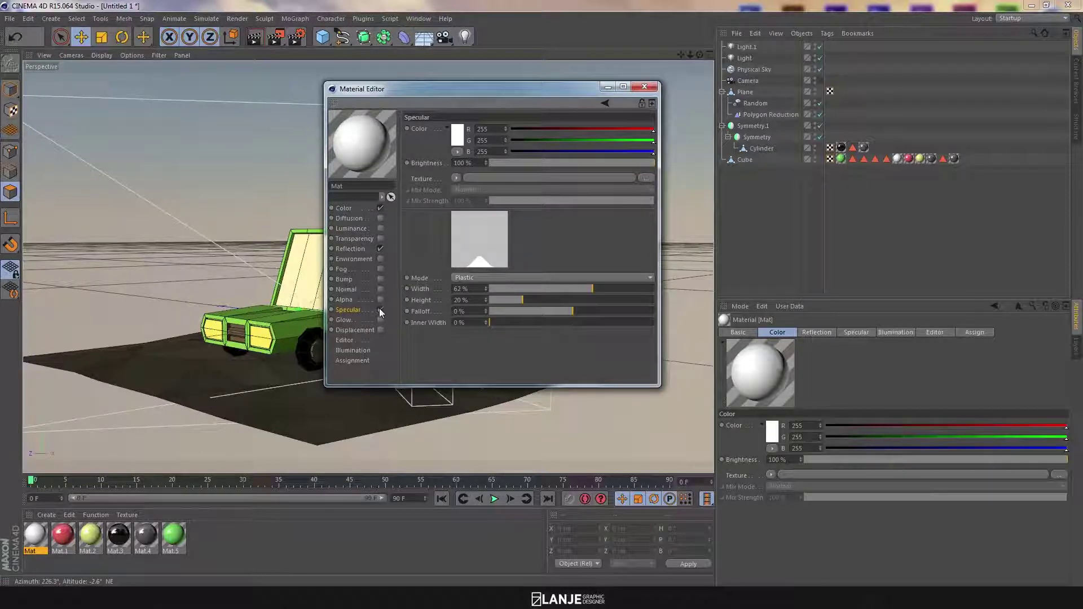
click(380, 309)
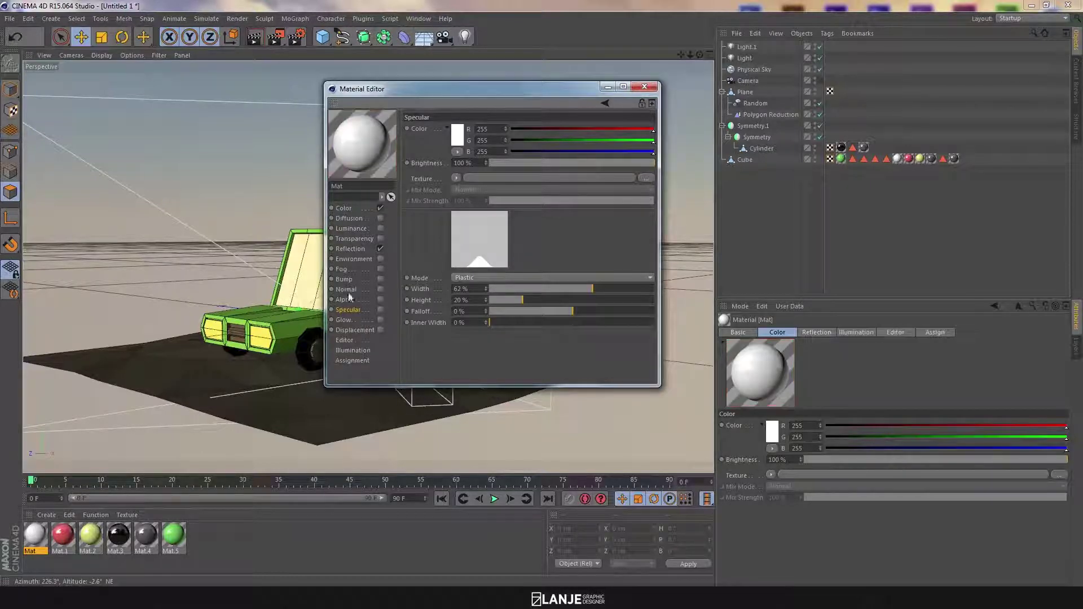
Enable Glow on the white material with an inner strength of 20% and an outer strength of 100%
click(380, 320)
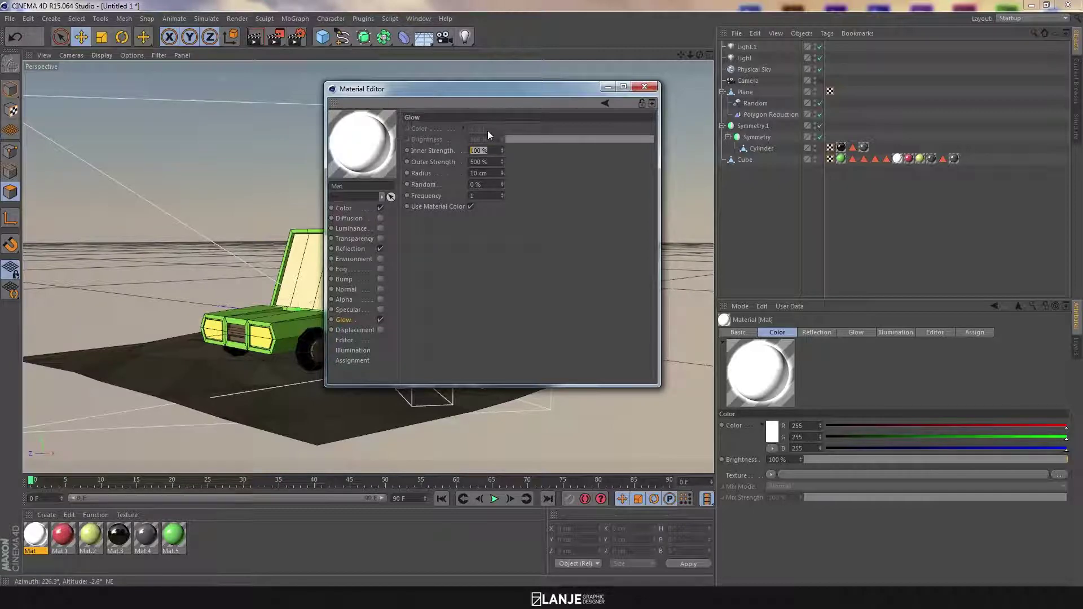
text(20)
key(Tab)
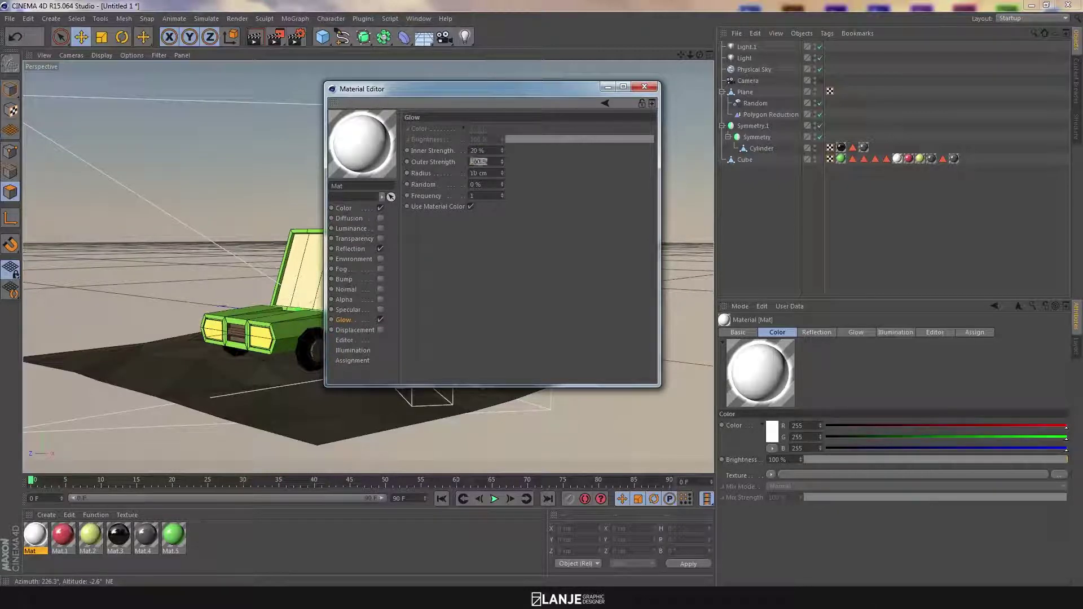
text(100)
key(Return)
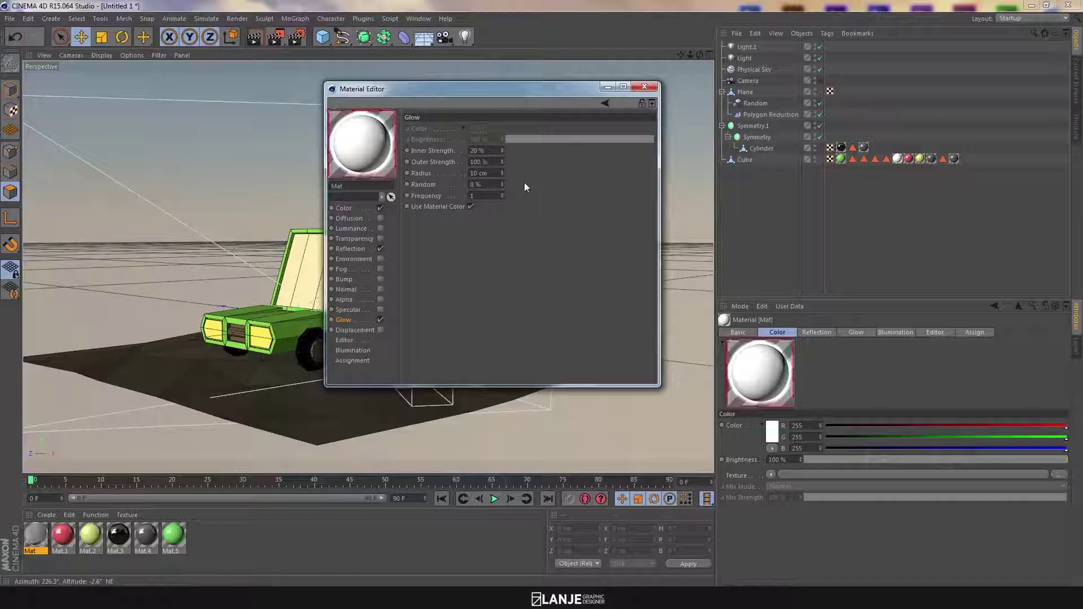
click(644, 86)
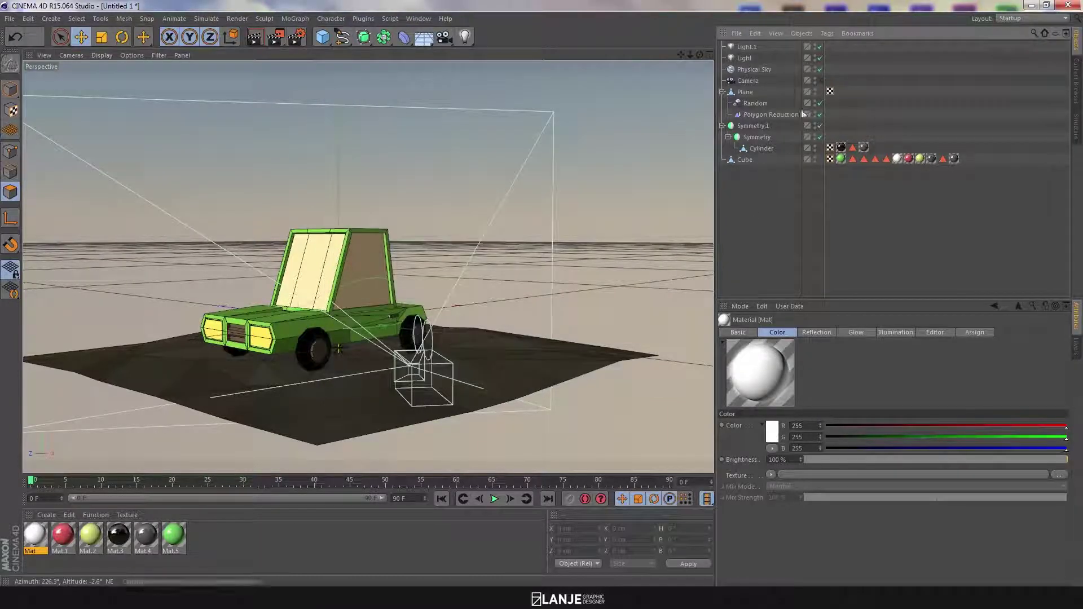
Look through the scene camera and render the car in the viewport
click(820, 79)
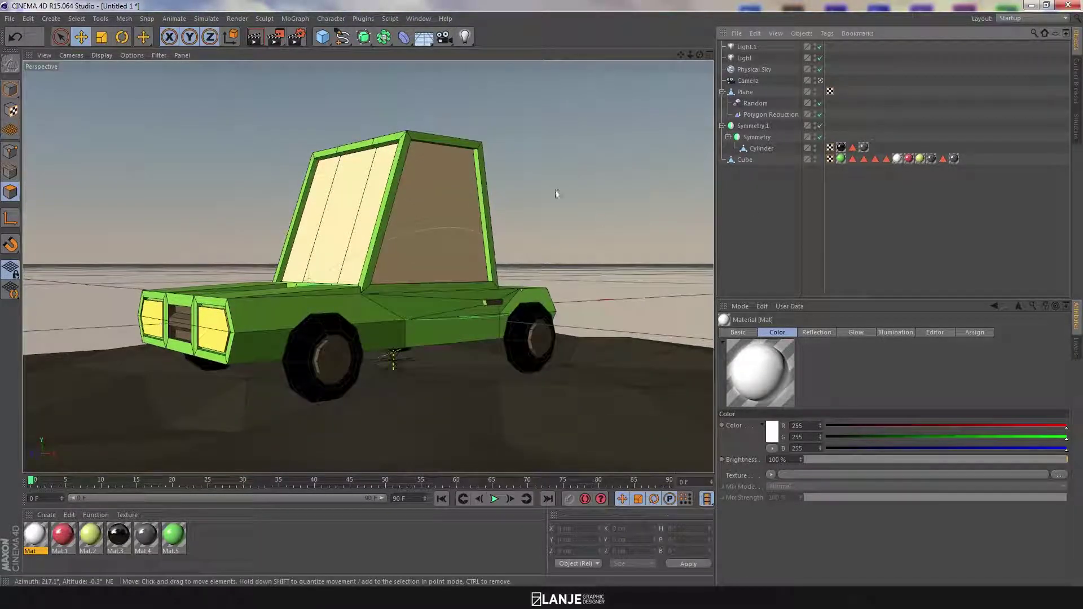
click(256, 38)
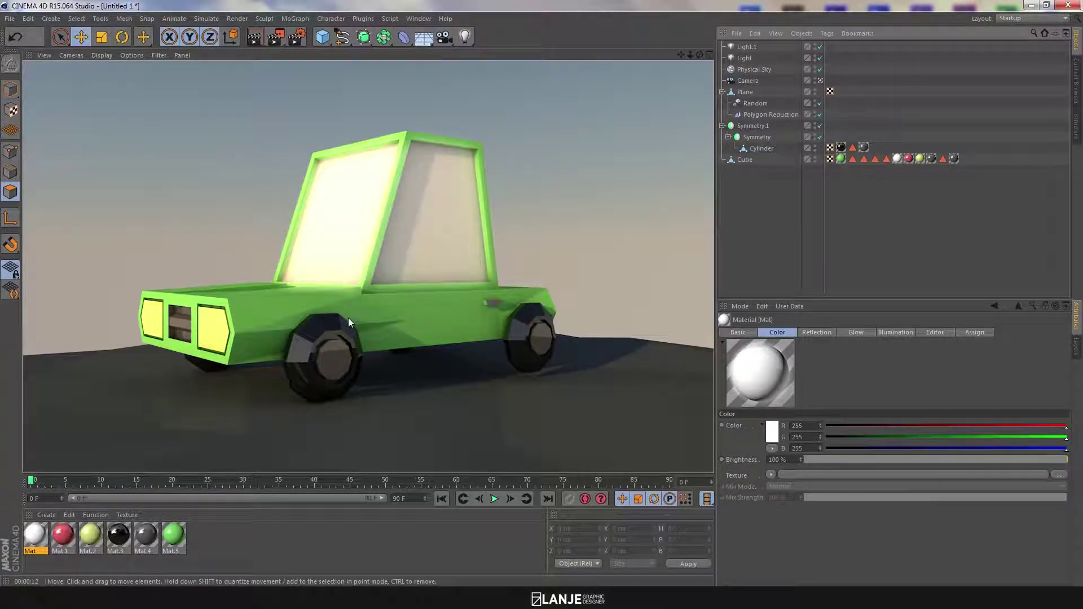
key(ctrl+r)
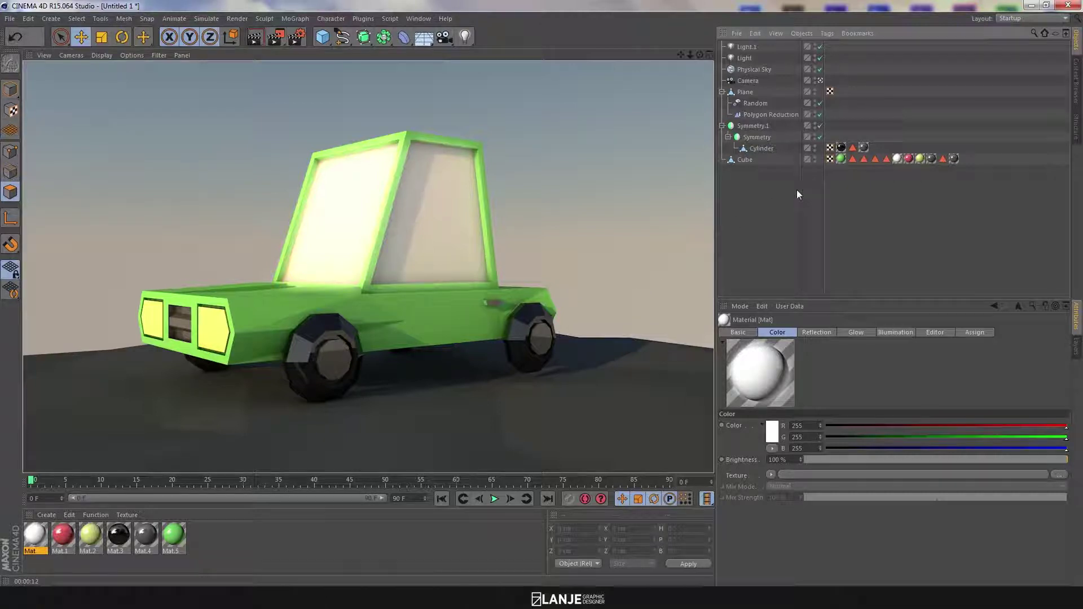
click(763, 196)
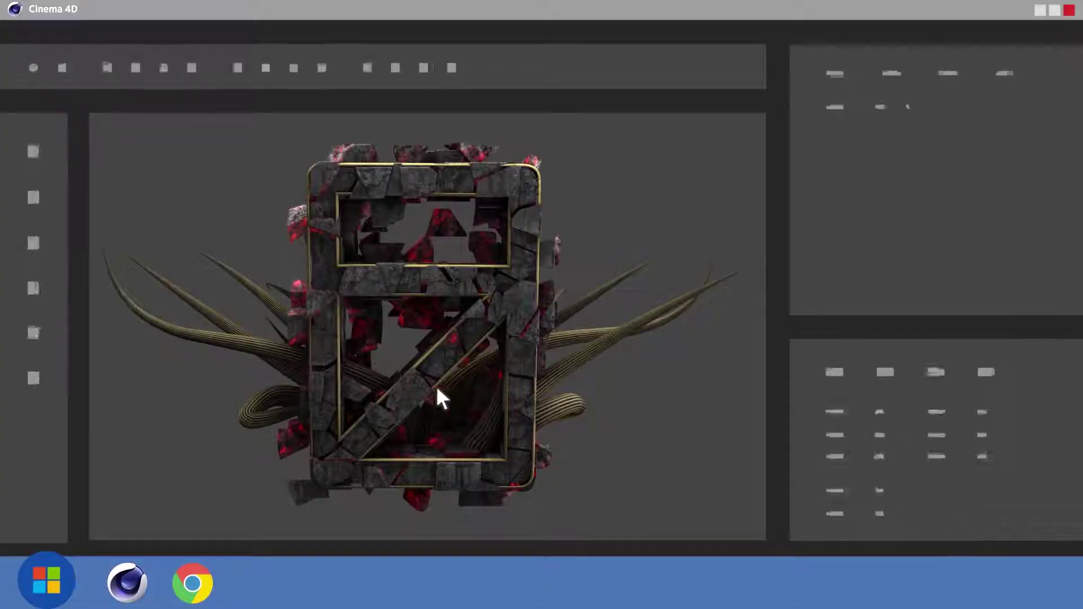
click(191, 574)
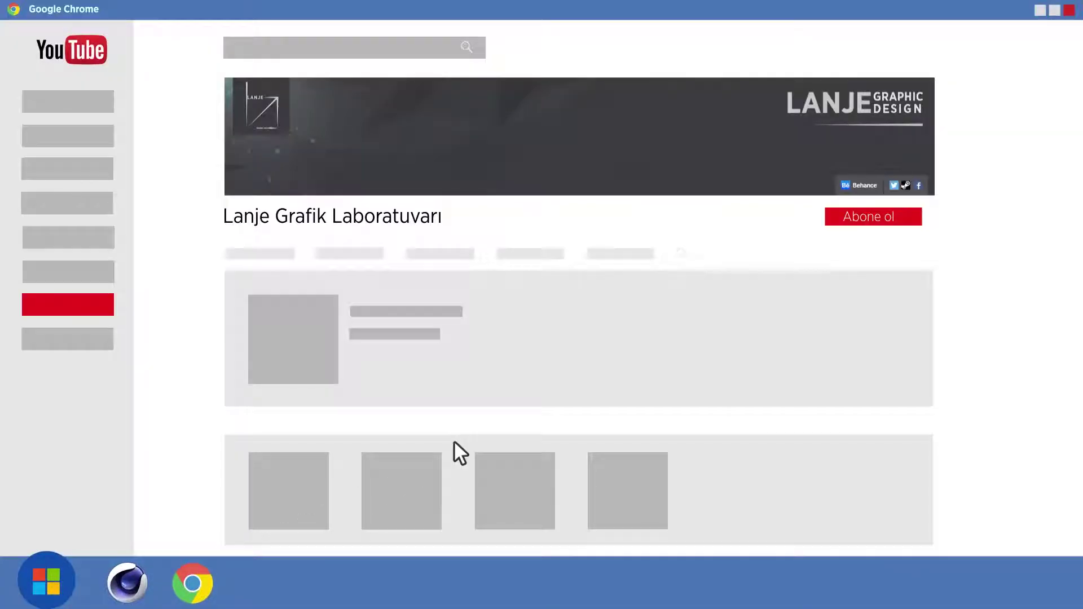